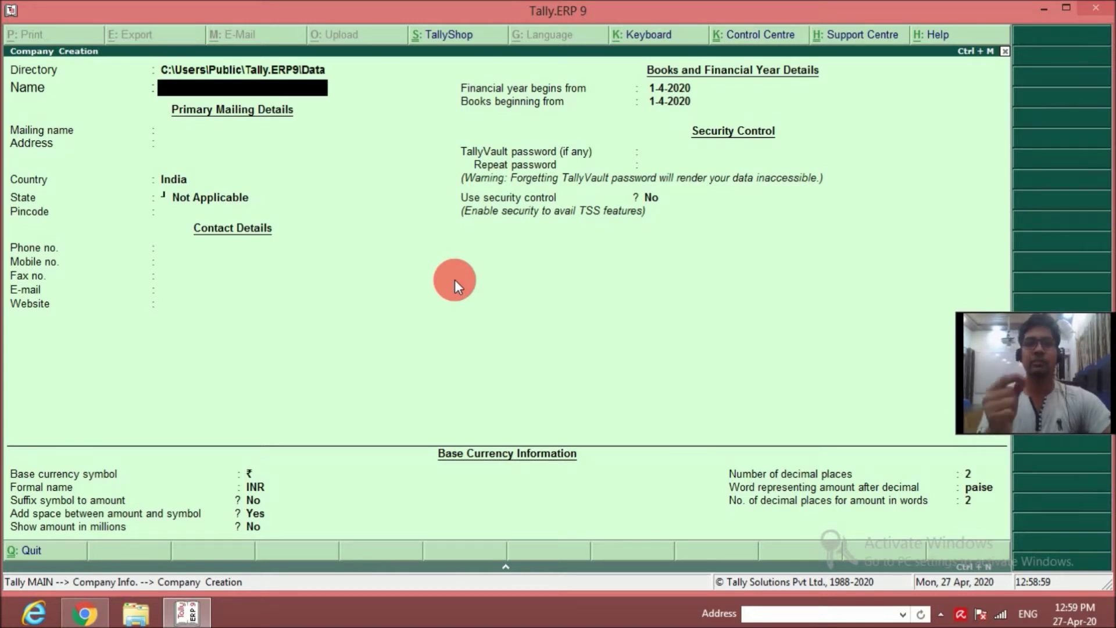
Step: Name the new company "Anshul IT Products", keeping the matching mailing name, a blank address and India as the country
{"action": "type", "text": "Anshul IT Products"}
{"action": "key", "text": "Return"}
{"action": "key", "text": "Return"}
{"action": "key", "text": "Return"}
{"action": "key", "text": "Return"}
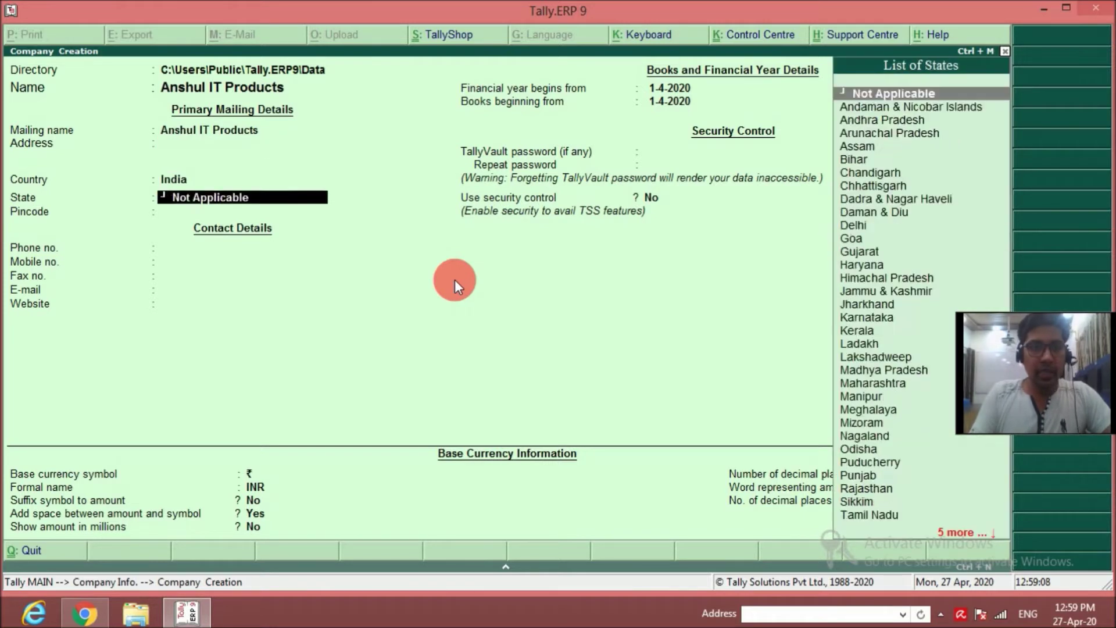
Step: Set the company's state to Delhi and create the company with all remaining details left at their defaults
{"action": "type", "text": "de"}
{"action": "key", "text": "Return"}
{"action": "key", "text": "Return"}
{"action": "key", "text": "Return"}
{"action": "key", "text": "Return"}
{"action": "key", "text": "Return"}
{"action": "key", "text": "Return"}
{"action": "key", "text": "Return"}
{"action": "key", "text": "Return"}
{"action": "key", "text": "Return"}
{"action": "key", "text": "Return"}
{"action": "key", "text": "Return"}
{"action": "key", "text": "Return"}
{"action": "key", "text": "Return"}
{"action": "key", "text": "Return"}
{"action": "key", "text": "Return"}
{"action": "key", "text": "Return"}
{"action": "key", "text": "Return"}
{"action": "key", "text": "Return"}
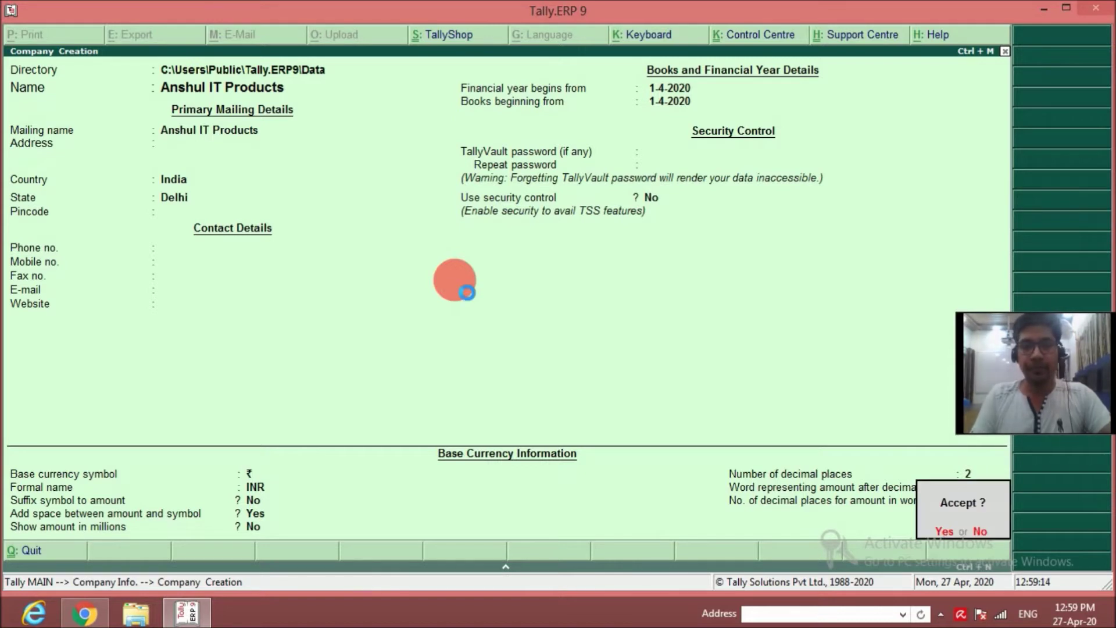
{"action": "key", "text": "Return"}
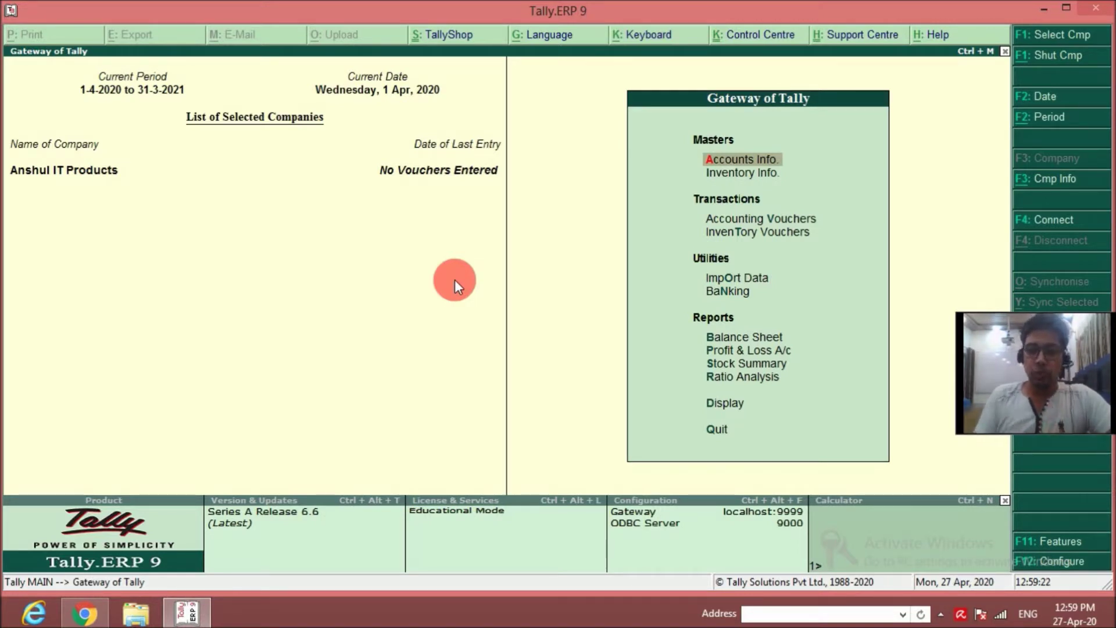
Step: Open accounting voucher entry and change the voucher type to Receipt
{"action": "key", "text": "Down"}
{"action": "key", "text": "Down"}
{"action": "key", "text": "Down"}
{"action": "key", "text": "Up"}
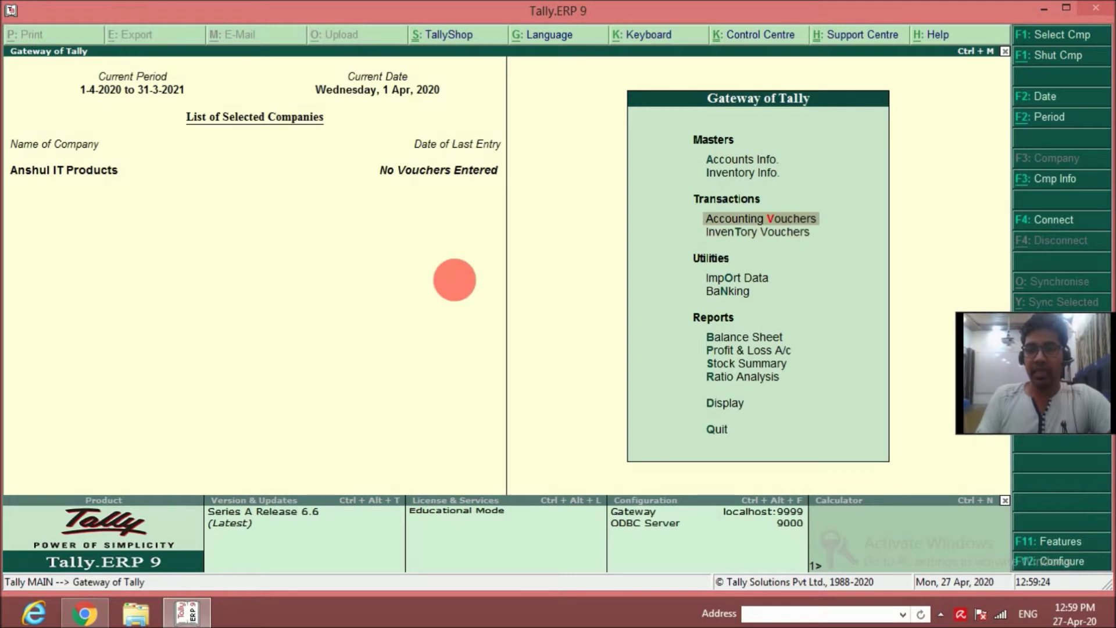
{"action": "key", "text": "Return"}
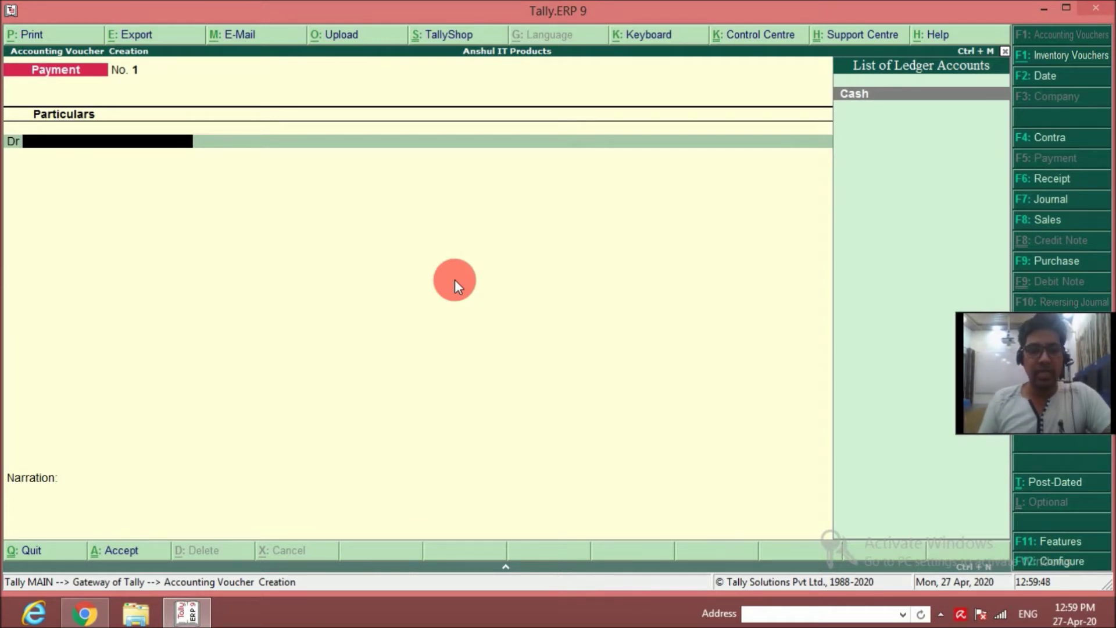
{"action": "key", "text": "F6"}
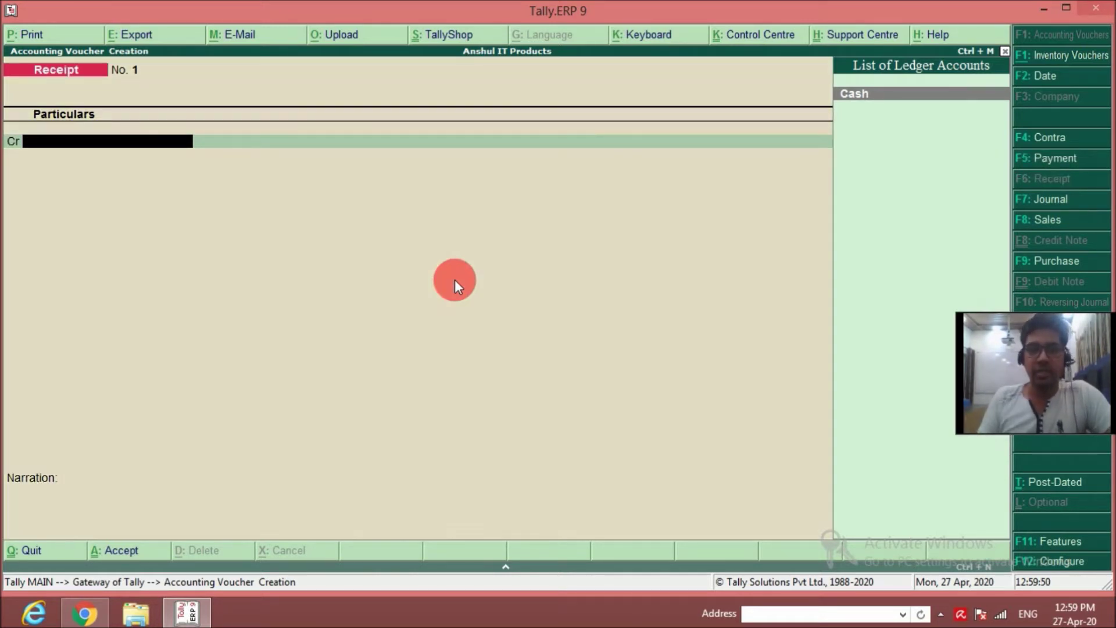
Step: Start a new ledger from the receipt's credit line and name it as the owner's capital account
{"action": "key", "text": "alt+c"}
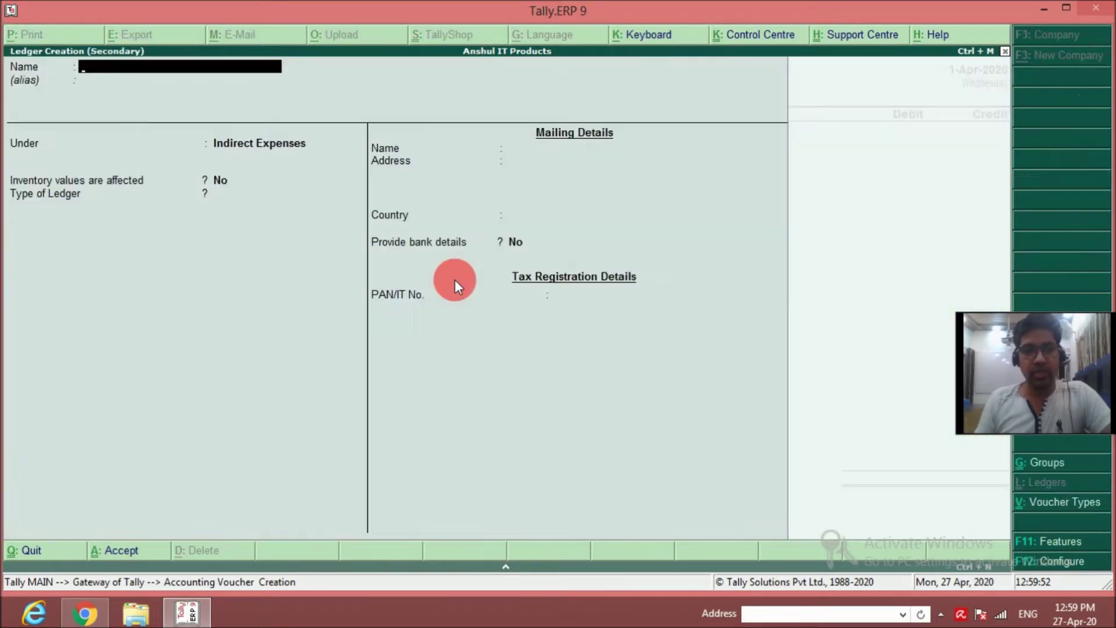
{"action": "type", "text": "Anshul Capital A"}
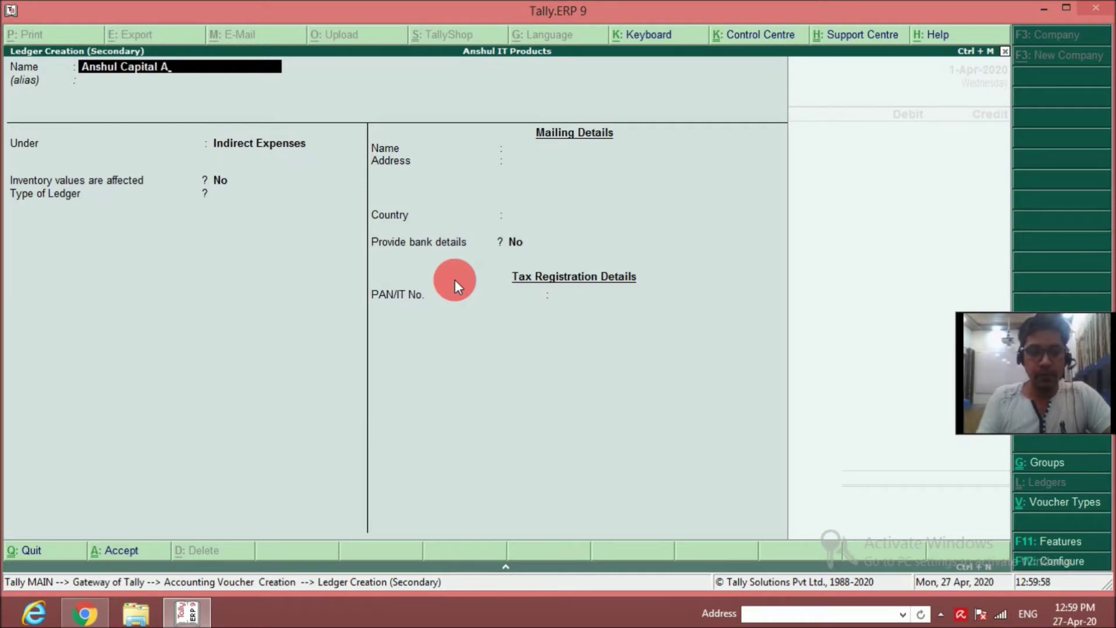
{"action": "type", "text": "ccount"}
{"action": "key", "text": "Return"}
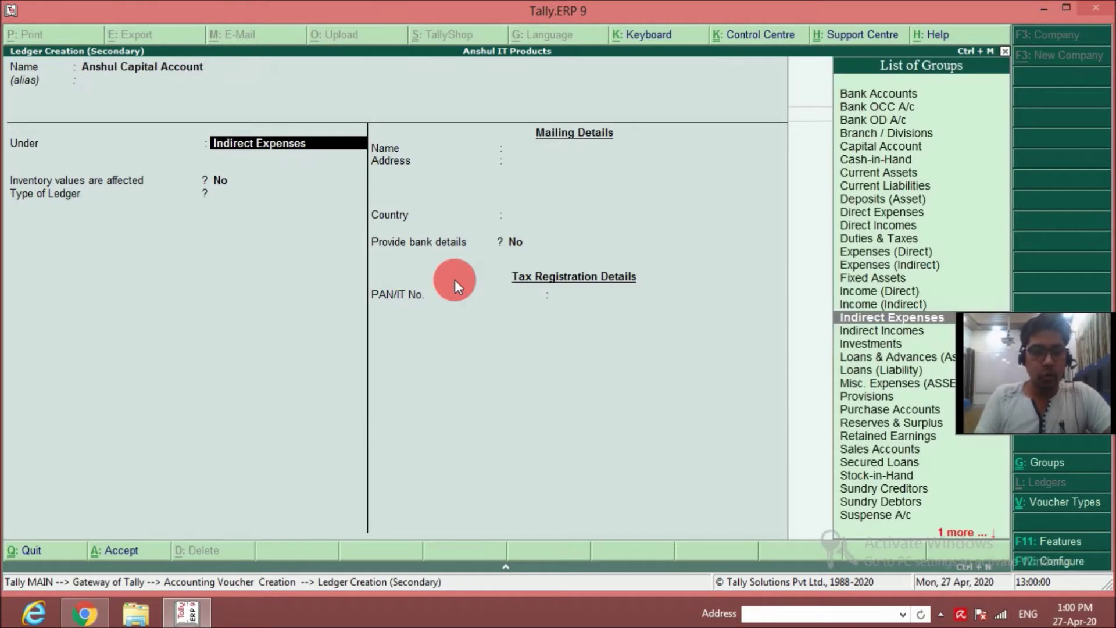
Step: Place the capital ledger under the Capital Account group and save it with the remaining details at their defaults
{"action": "key", "text": "Up"}
{"action": "key", "text": "Up"}
{"action": "key", "text": "Up"}
{"action": "key", "text": "Up"}
{"action": "key", "text": "Up"}
{"action": "key", "text": "Up"}
{"action": "key", "text": "Up"}
{"action": "key", "text": "Up"}
{"action": "key", "text": "Up"}
{"action": "key", "text": "Up"}
{"action": "key", "text": "Up"}
{"action": "key", "text": "Up"}
{"action": "key", "text": "Up"}
{"action": "key", "text": "Up"}
{"action": "key", "text": "Up"}
{"action": "key", "text": "Up"}
{"action": "key", "text": "Down"}
{"action": "key", "text": "Down"}
{"action": "key", "text": "Down"}
{"action": "key", "text": "Down"}
{"action": "key", "text": "Return"}
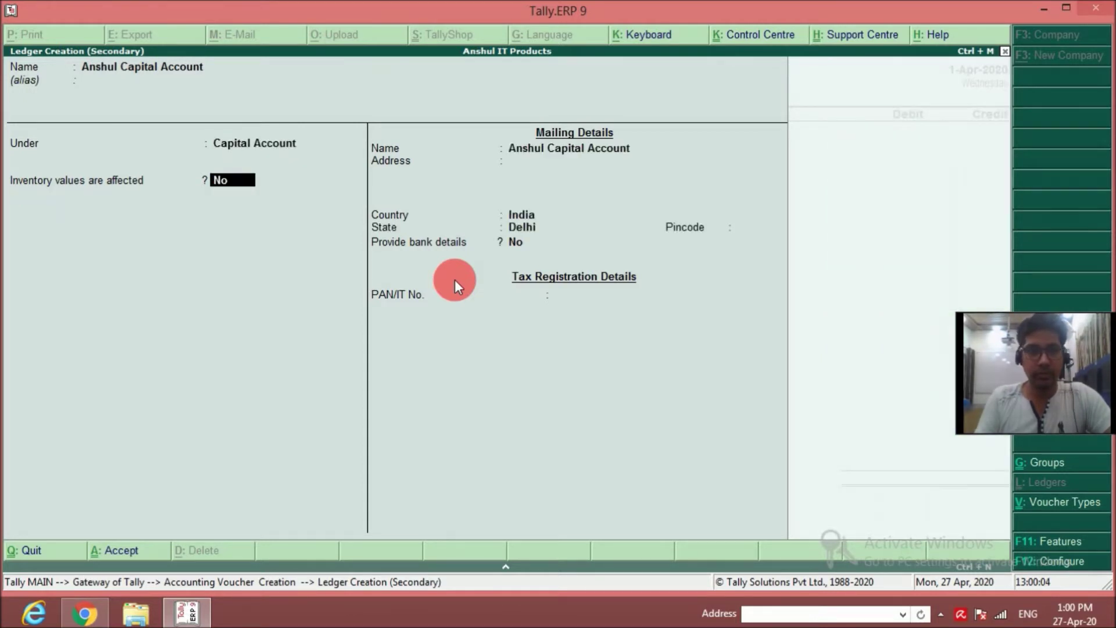
{"action": "key", "text": "Return"}
{"action": "key", "text": "Return"}
{"action": "key", "text": "Return"}
{"action": "key", "text": "Return"}
{"action": "key", "text": "Return"}
{"action": "key", "text": "Return"}
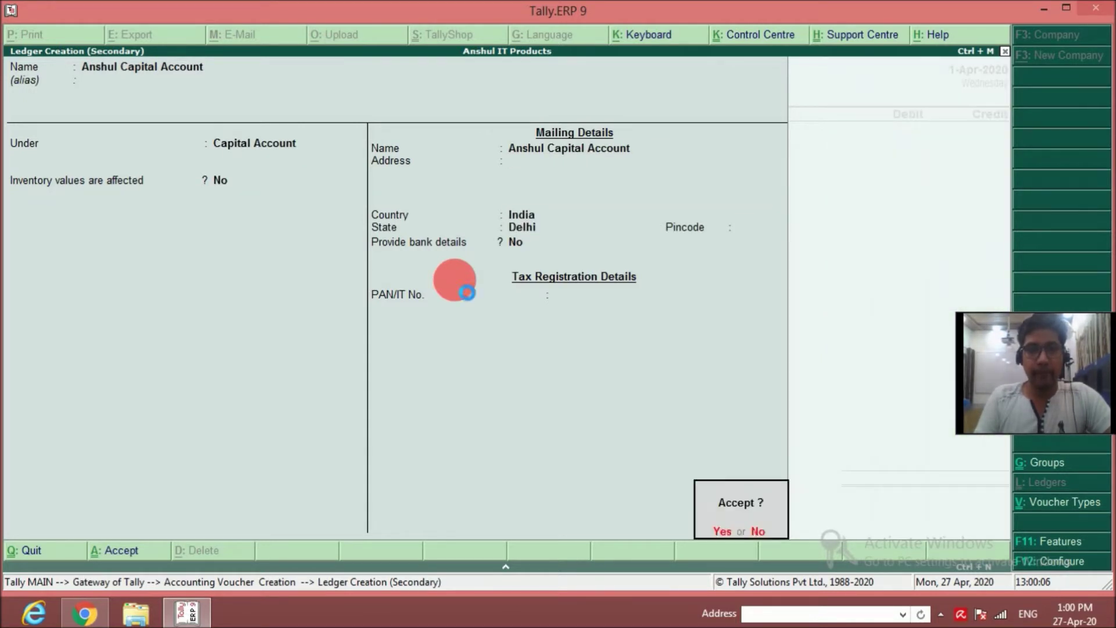
{"action": "key", "text": "Return"}
Step: Credit the owner's capital account with 450000 and continue to the receipt's debit line
{"action": "type", "text": "450000"}
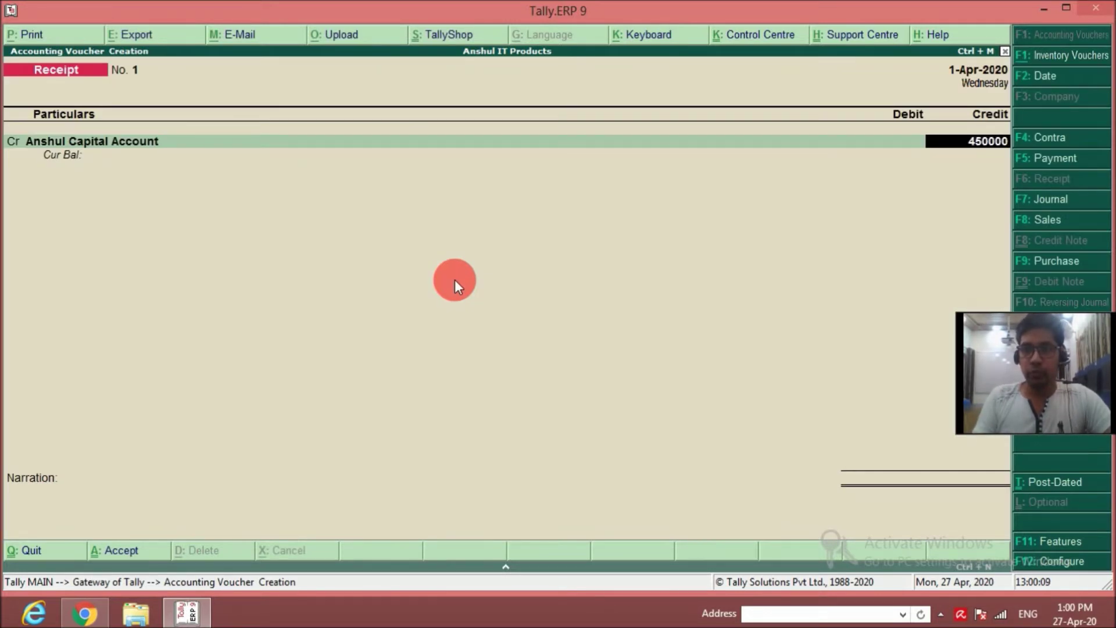
{"action": "key", "text": "Return"}
{"action": "key", "text": "Return"}
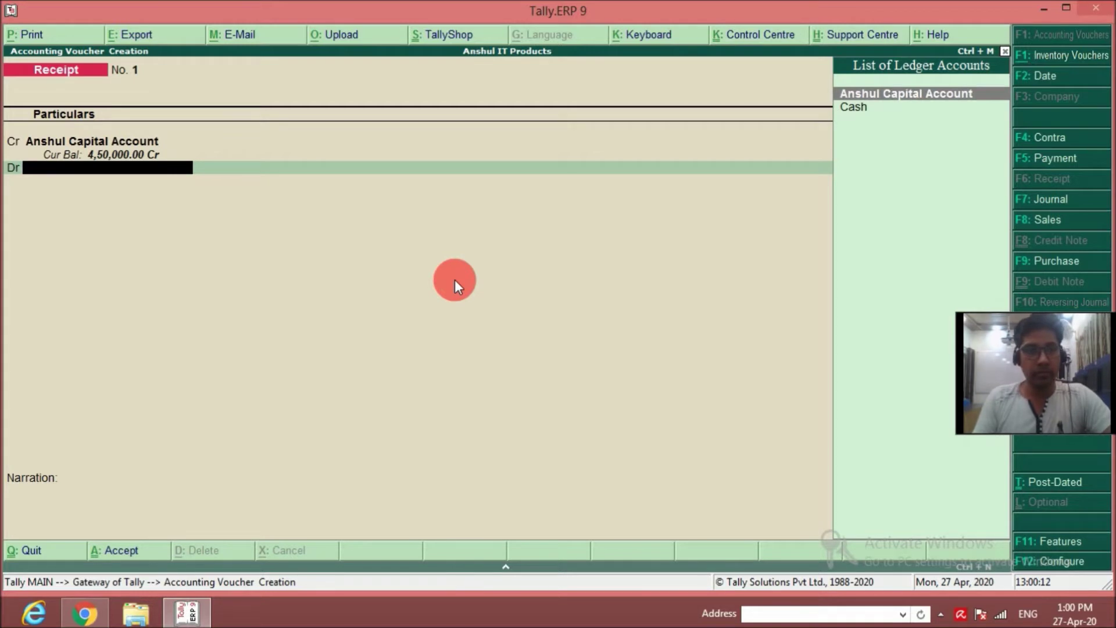
Step: Create an "ICICI Bank" ledger under the Bank Accounts group for the receipt's debit line
{"action": "key", "text": "alt+c"}
{"action": "type", "text": "ICICI"}
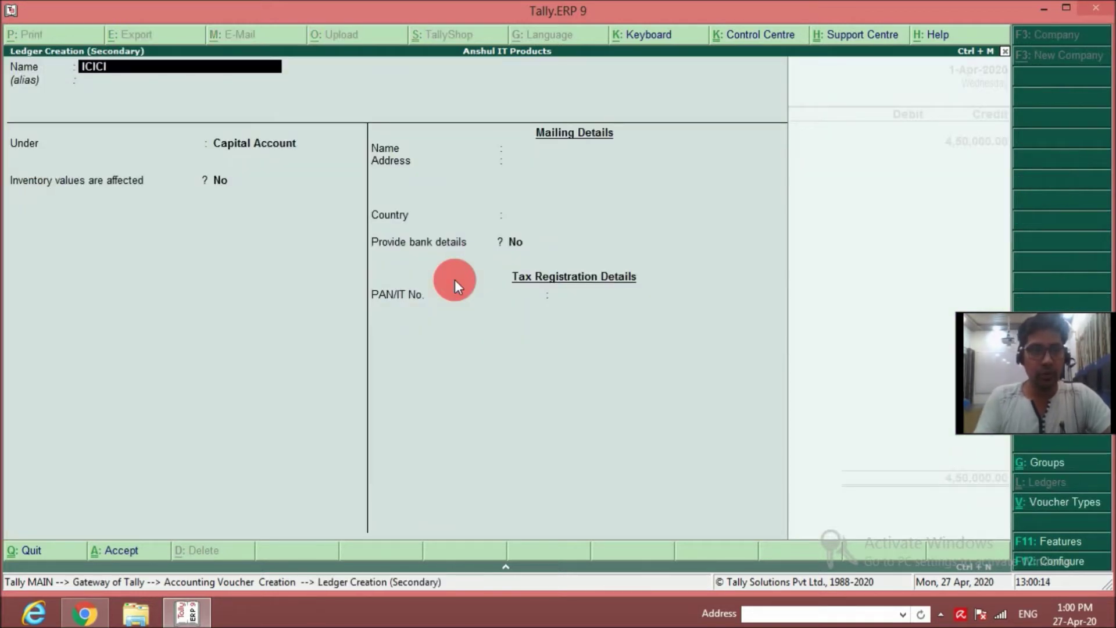
{"action": "type", "text": " Bank"}
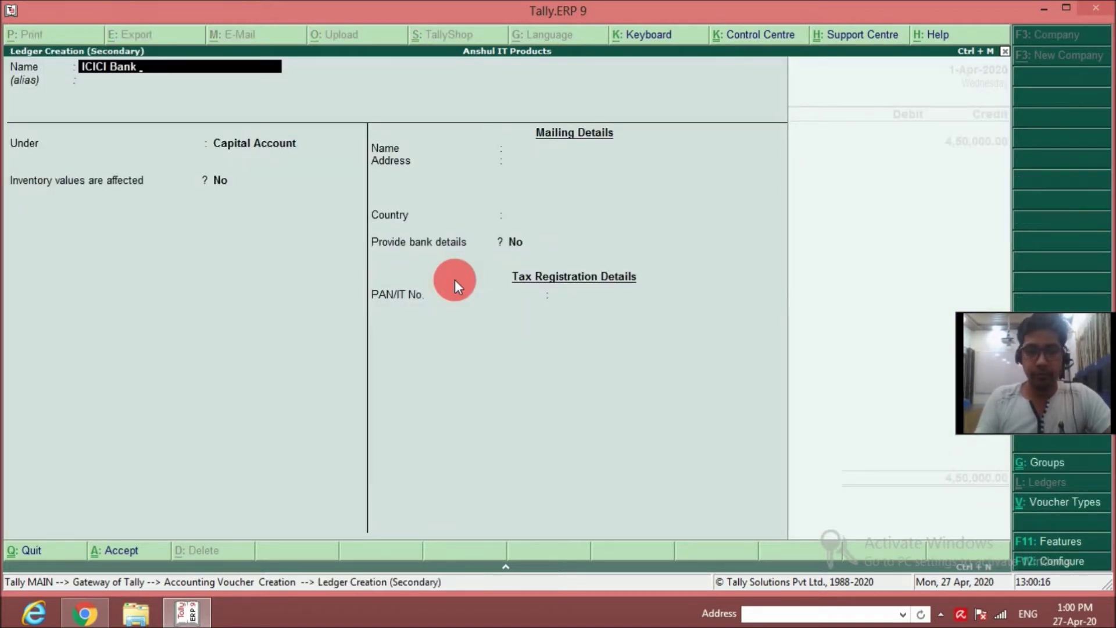
{"action": "key", "text": "Return"}
{"action": "type", "text": "Bank"}
{"action": "key", "text": "Return"}
{"action": "key", "text": "Down"}
{"action": "key", "text": "Return"}
{"action": "key", "text": "Return"}
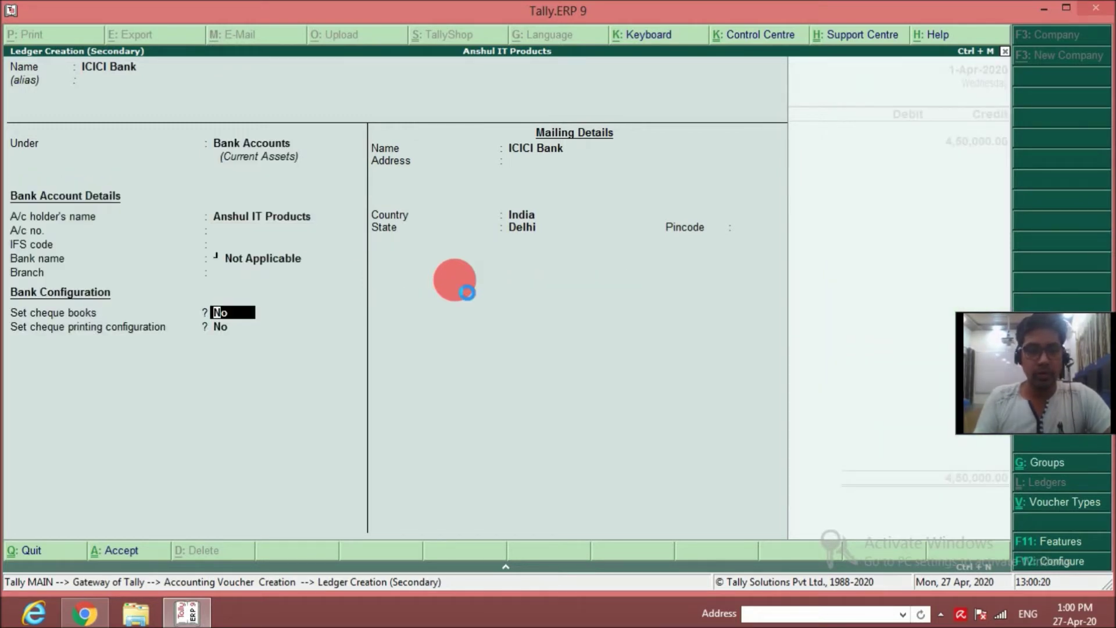
{"action": "key", "text": "ctrl+a"}
Step: Debit ICICI Bank with 4,50,000 and accept the Cheque/DD bank allocation without an instrument number
{"action": "key", "text": "Return"}
{"action": "key", "text": "Return"}
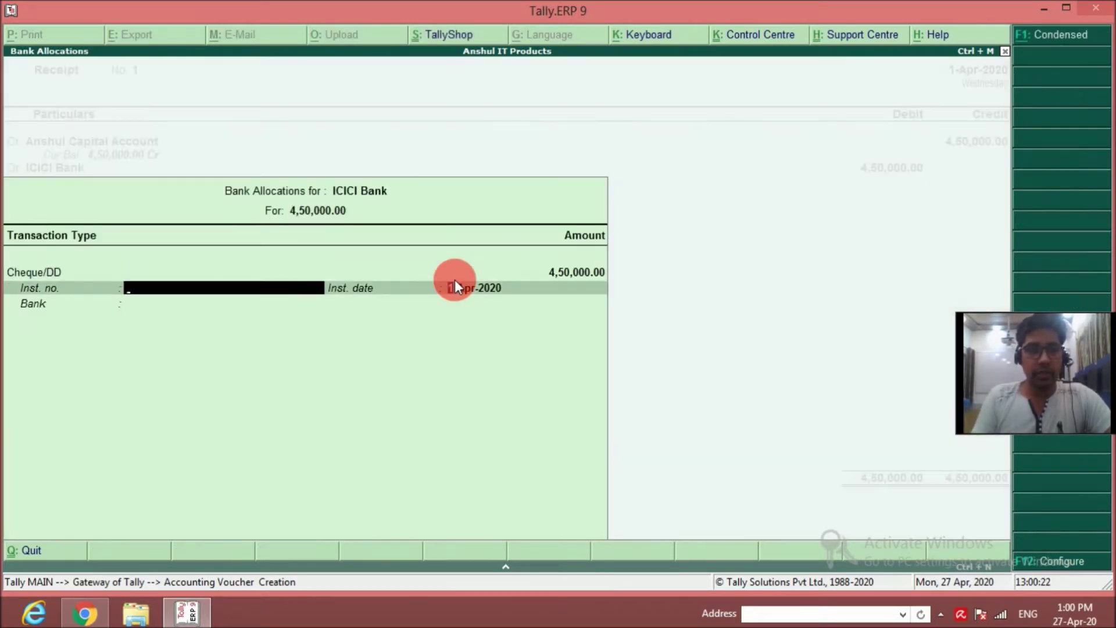
{"action": "key", "text": "Return"}
{"action": "key", "text": "Return"}
Step: Enter the narration "For capital introiduced" and save the receipt voucher
{"action": "type", "text": "For"}
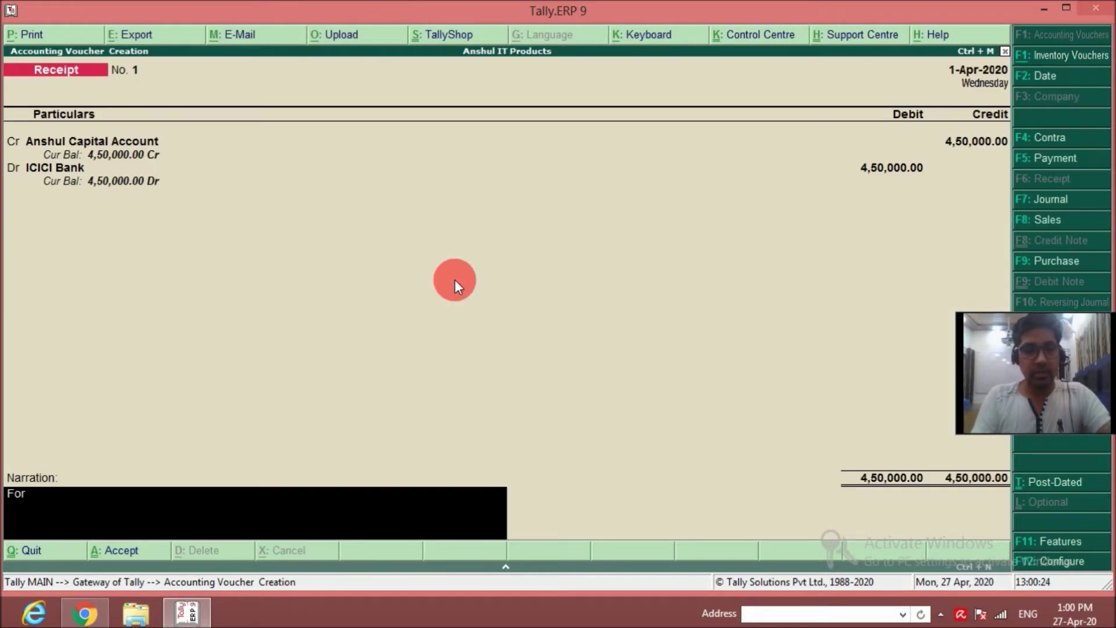
{"action": "type", "text": " capital introiduced"}
{"action": "key", "text": "Return"}
{"action": "key", "text": "Return"}
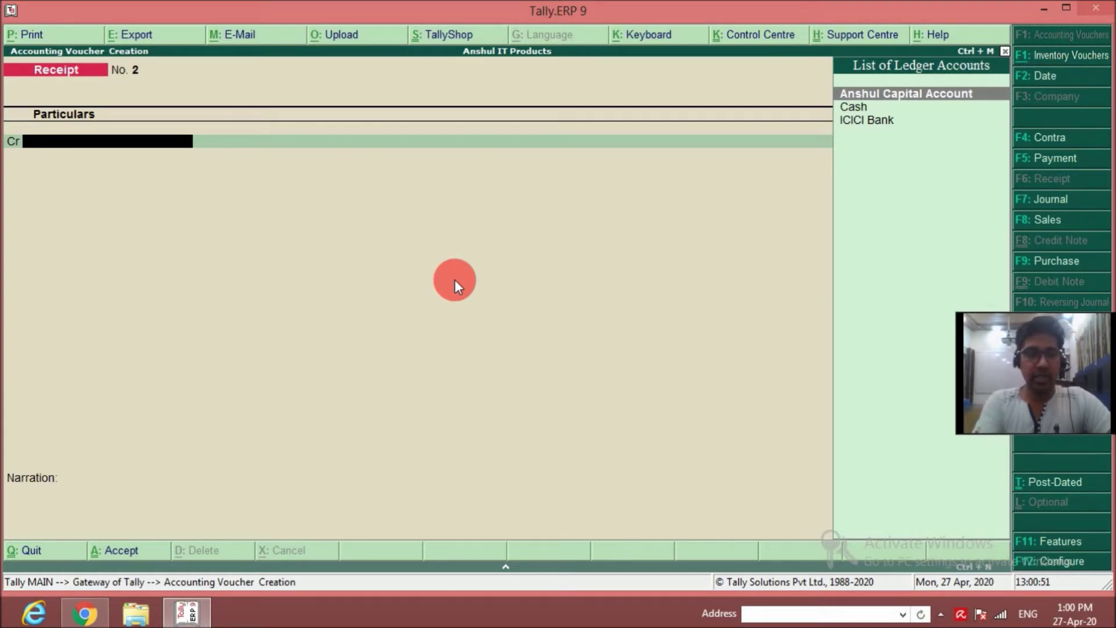
Step: Change the voucher type to Payment and create a "Furniture" ledger under Fixed Assets for the first debit line
{"action": "key", "text": "F5"}
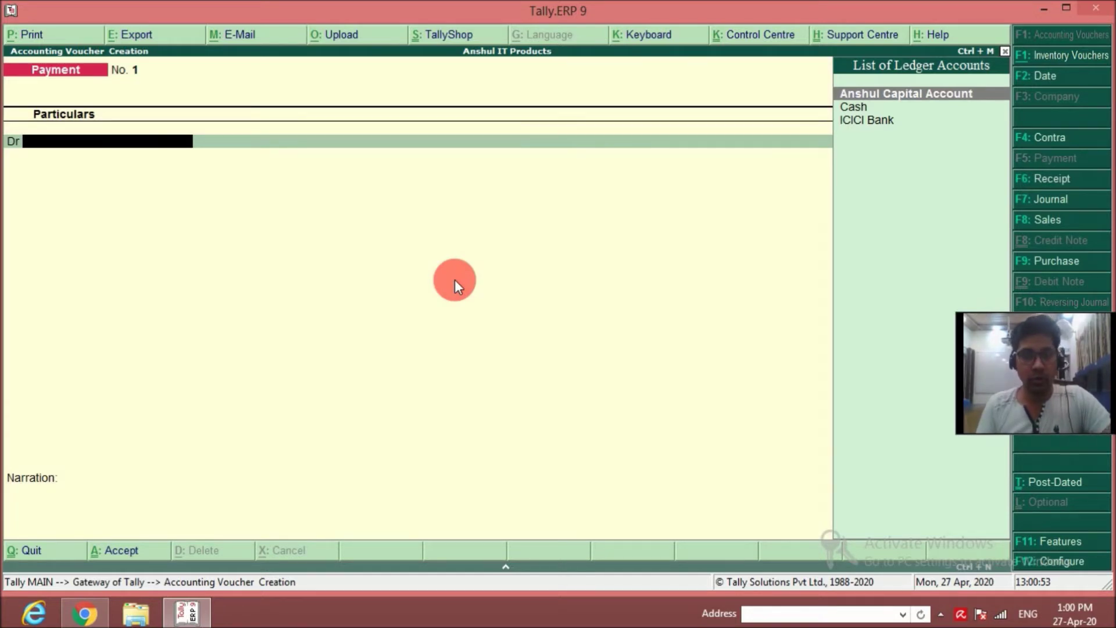
{"action": "key", "text": "alt+c"}
{"action": "type", "text": "Furniture"}
{"action": "key", "text": "Return"}
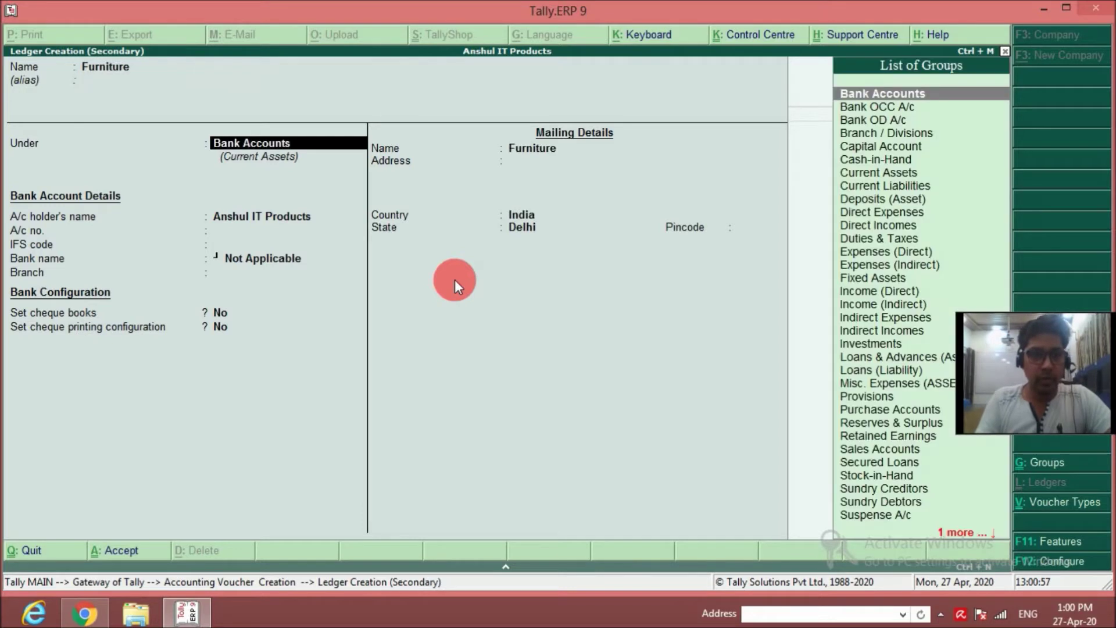
{"action": "type", "text": "Fix"}
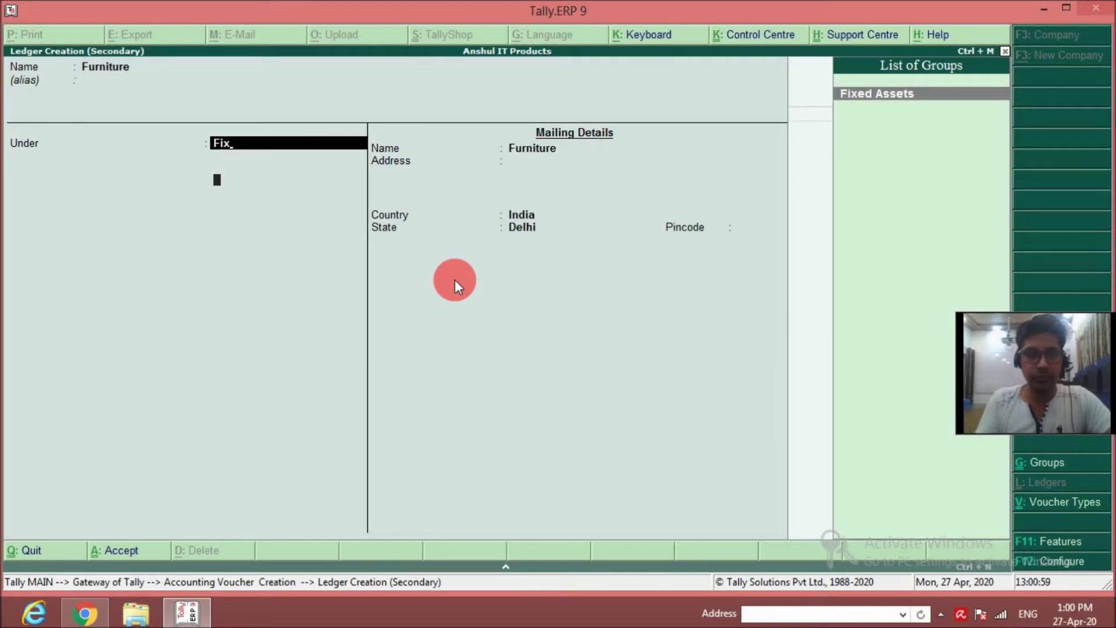
{"action": "key", "text": "Return"}
{"action": "key", "text": "Return"}
{"action": "key", "text": "Return"}
{"action": "key", "text": "Return"}
{"action": "key", "text": "Return"}
{"action": "key", "text": "Return"}
{"action": "key", "text": "Return"}
{"action": "key", "text": "Return"}
{"action": "key", "text": "Return"}
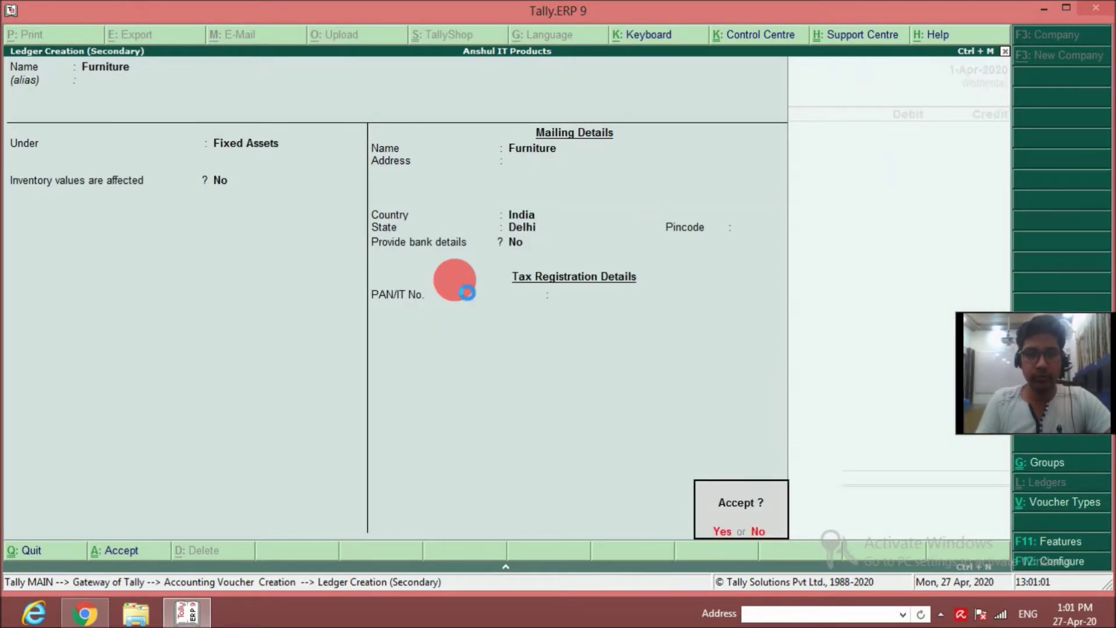
{"action": "key", "text": "Return"}
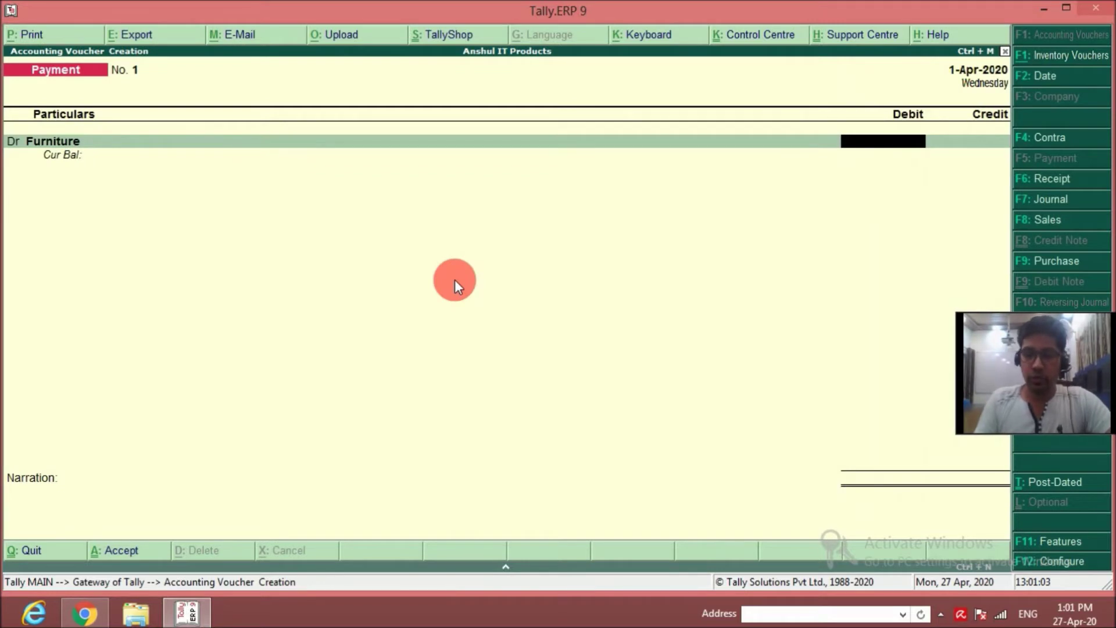
Step: Debit Furniture with 75000 and make the payment's second line a debit as well
{"action": "type", "text": "75000"}
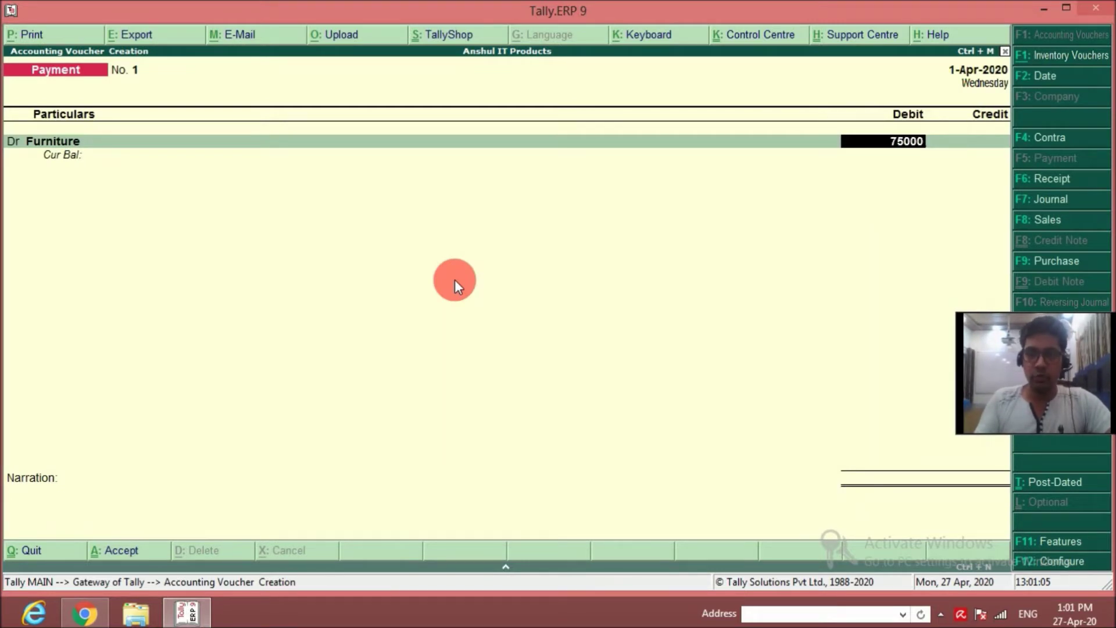
{"action": "key", "text": "Return"}
{"action": "key", "text": "d"}
{"action": "key", "text": "Return"}
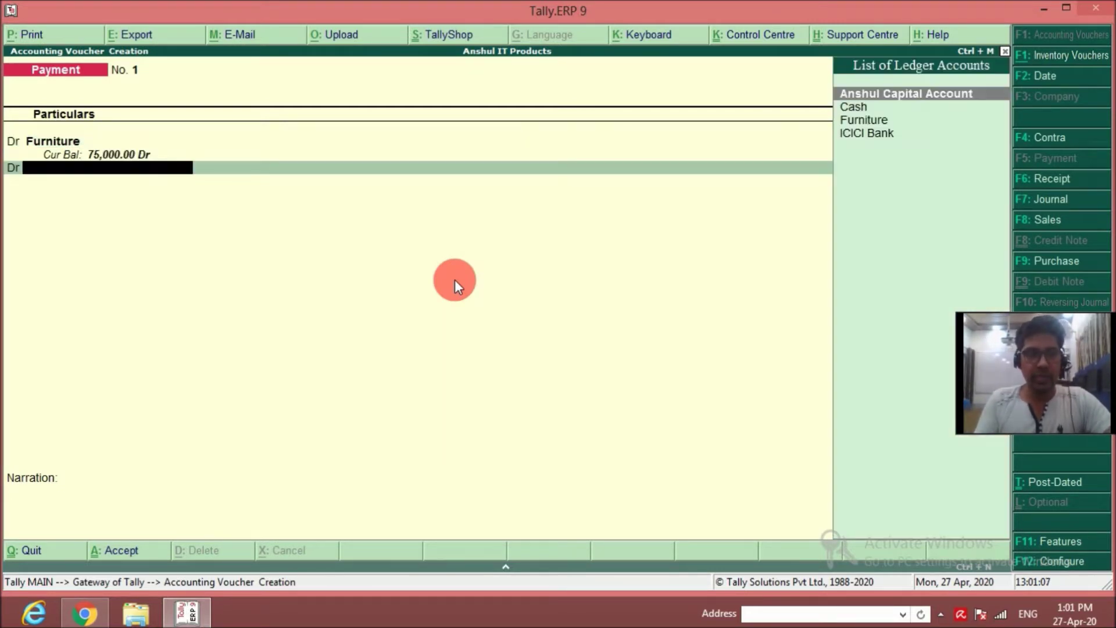
Step: Create a "Car" ledger under Fixed Assets for the payment's second debit line
{"action": "key", "text": "alt+c"}
{"action": "type", "text": "Car"}
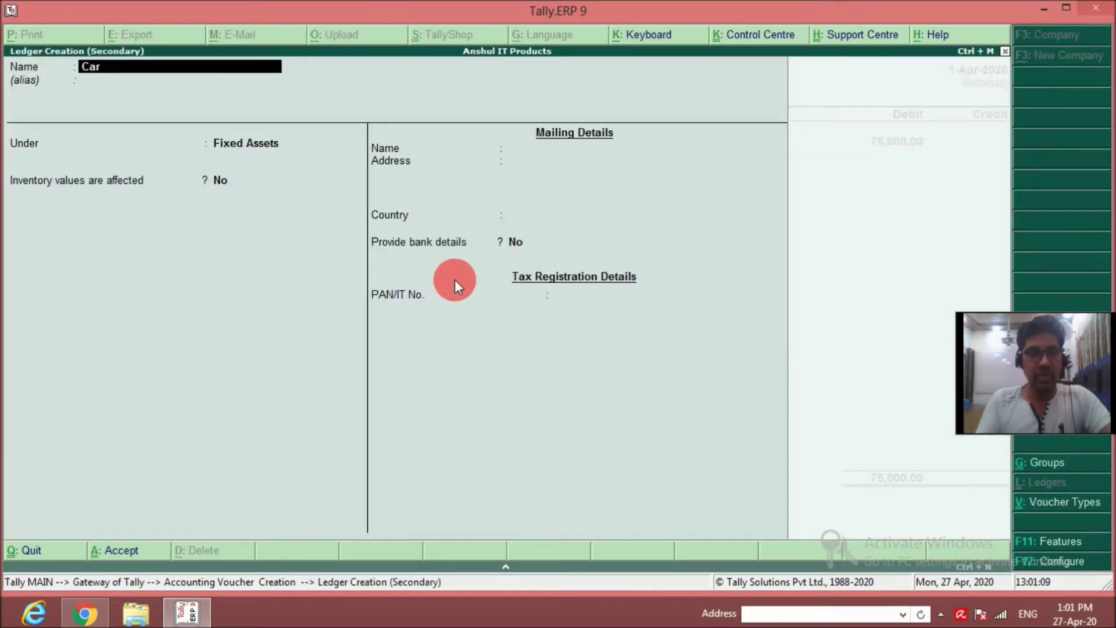
{"action": "key", "text": "Return"}
{"action": "key", "text": "Return"}
{"action": "key", "text": "Return"}
{"action": "key", "text": "Return"}
{"action": "key", "text": "Return"}
{"action": "key", "text": "Return"}
{"action": "key", "text": "Return"}
{"action": "key", "text": "Return"}
{"action": "key", "text": "Return"}
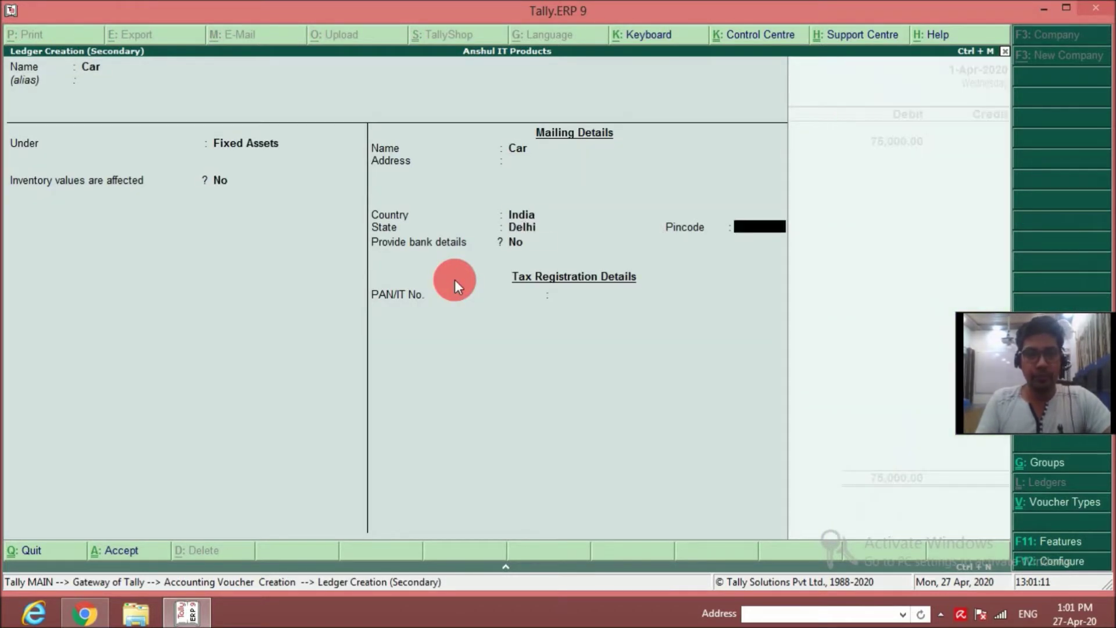
{"action": "key", "text": "Return"}
Step: Debit Car with 150000 and make the payment's third line a debit
{"action": "type", "text": "150000"}
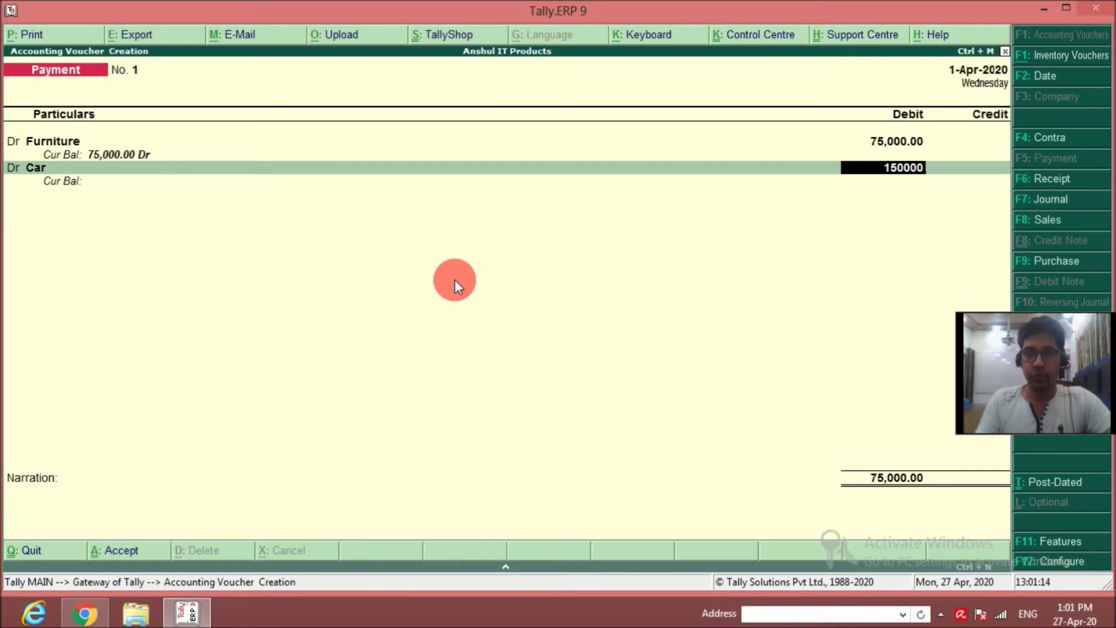
{"action": "key", "text": "Return"}
{"action": "key", "text": "Return"}
{"action": "key", "text": "BackSpace"}
{"action": "type", "text": "d"}
{"action": "key", "text": "Return"}
Step: Create a "Laptop" ledger under Fixed Assets for the payment's third debit line
{"action": "type", "text": "Laptop"}
{"action": "key", "text": "alt+c"}
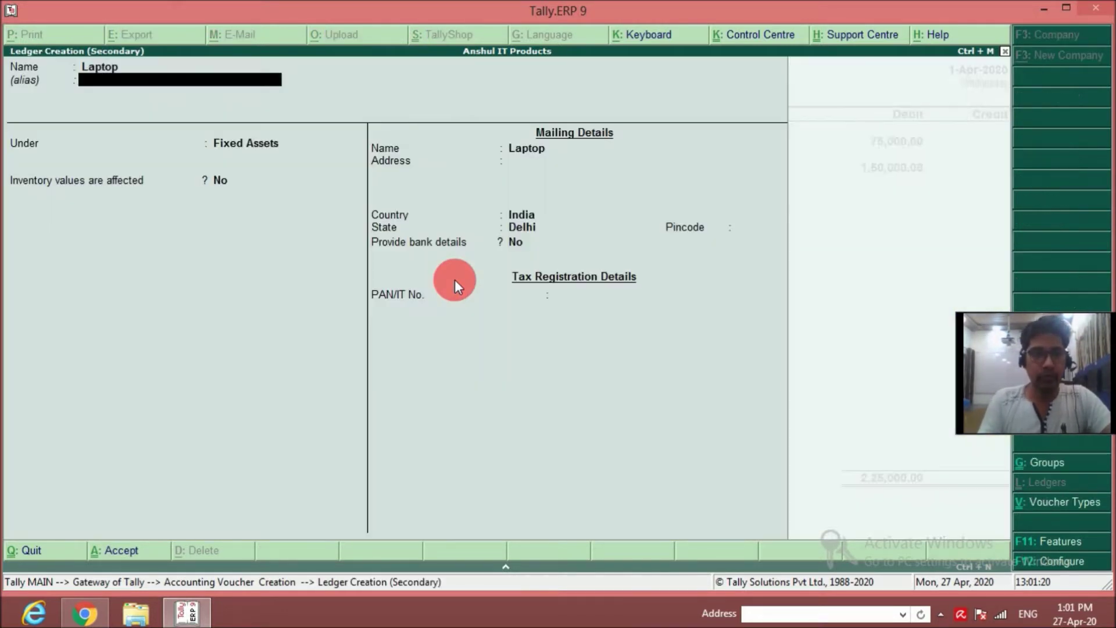
{"action": "key", "text": "Return"}
{"action": "key", "text": "Return"}
{"action": "key", "text": "Return"}
{"action": "key", "text": "Return"}
{"action": "key", "text": "Return"}
{"action": "key", "text": "Return"}
{"action": "key", "text": "Return"}
{"action": "key", "text": "Return"}
{"action": "key", "text": "Return"}
{"action": "key", "text": "Return"}
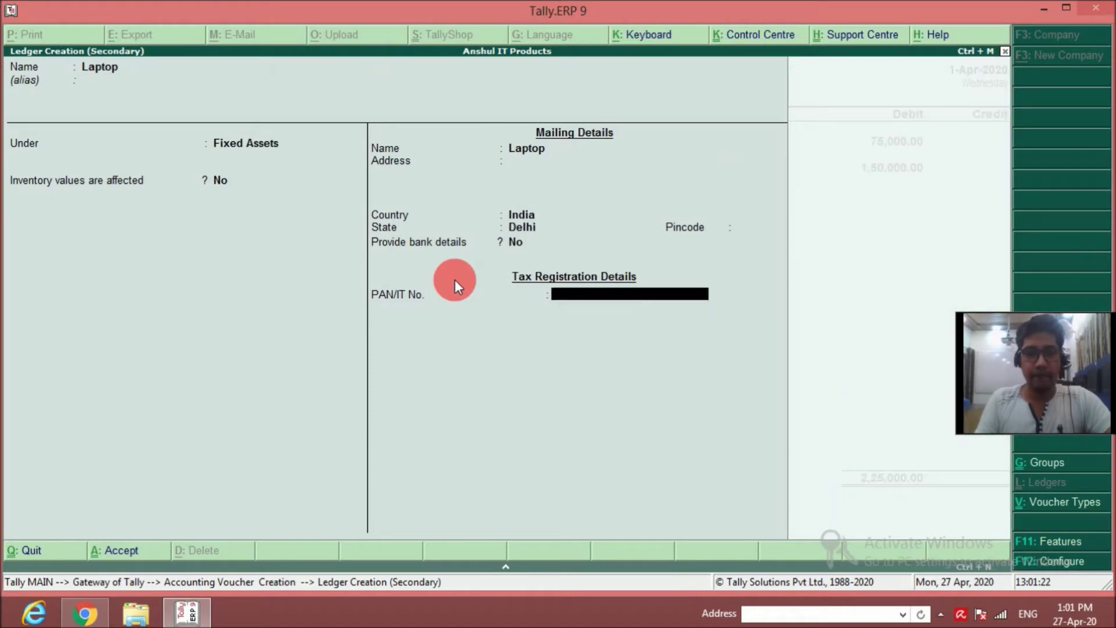
{"action": "key", "text": "Return"}
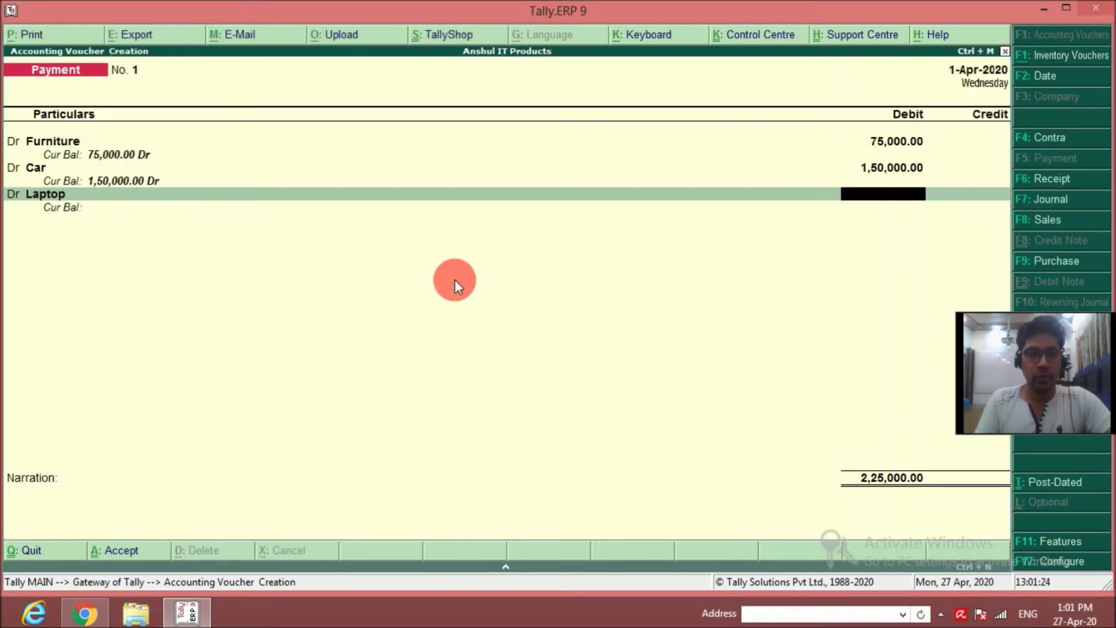
Step: Debit Laptop with 30000 and start the payment's credit line
{"action": "type", "text": "30000"}
{"action": "key", "text": "Return"}
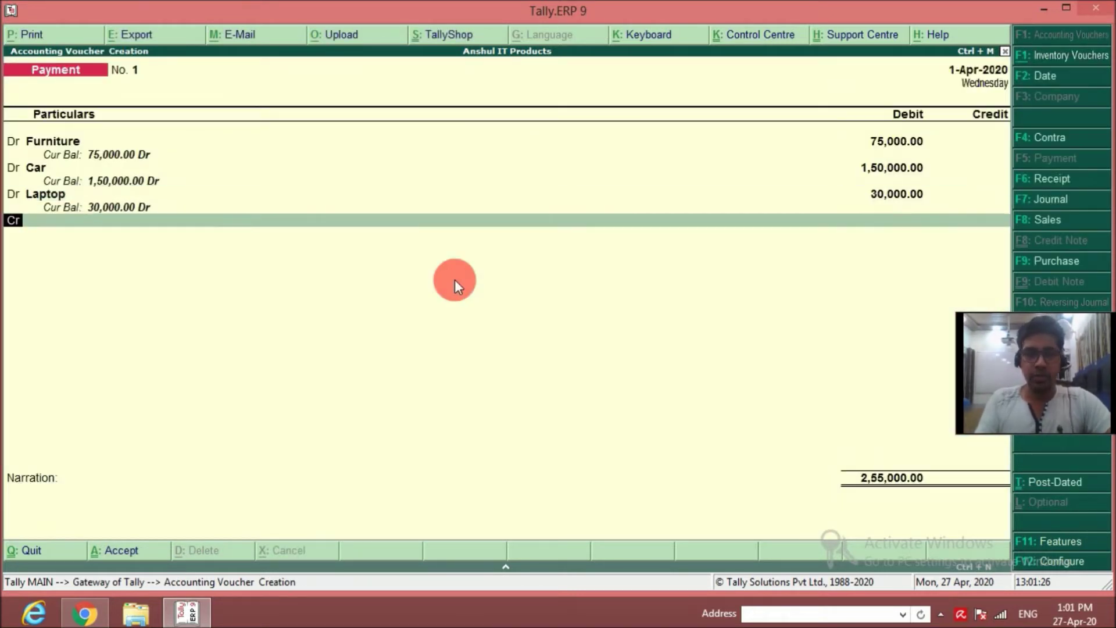
{"action": "key", "text": "Return"}
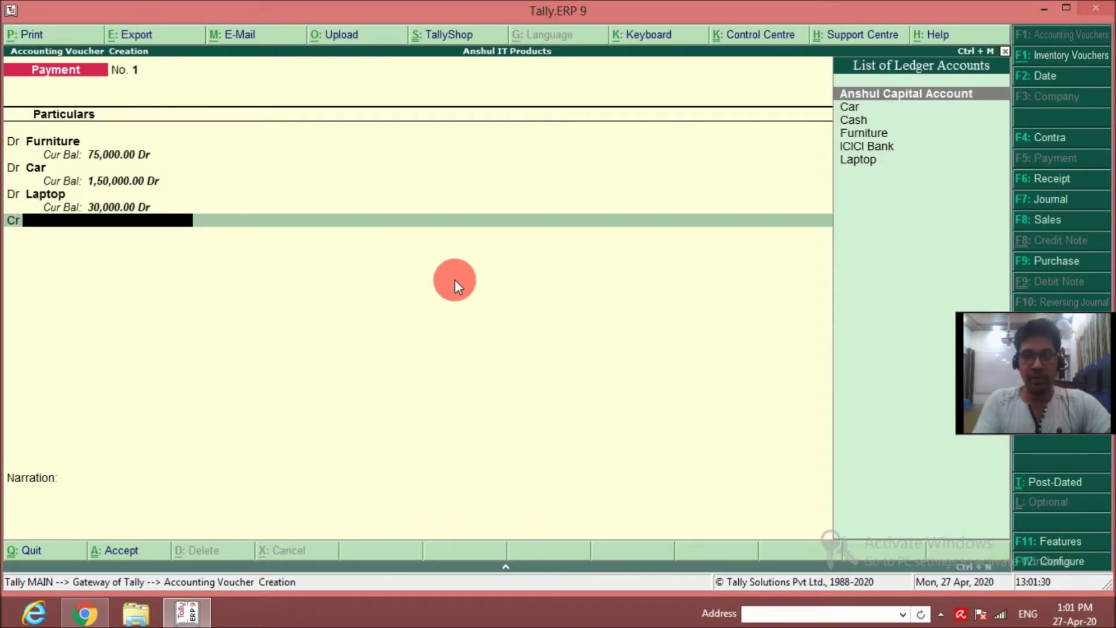
Step: Credit ICICI Bank with 75000 in the payment and allocate it to Furniture as a cheque dated 1-Apr-2020
{"action": "type", "text": "Ic"}
{"action": "type", "text": "c"}
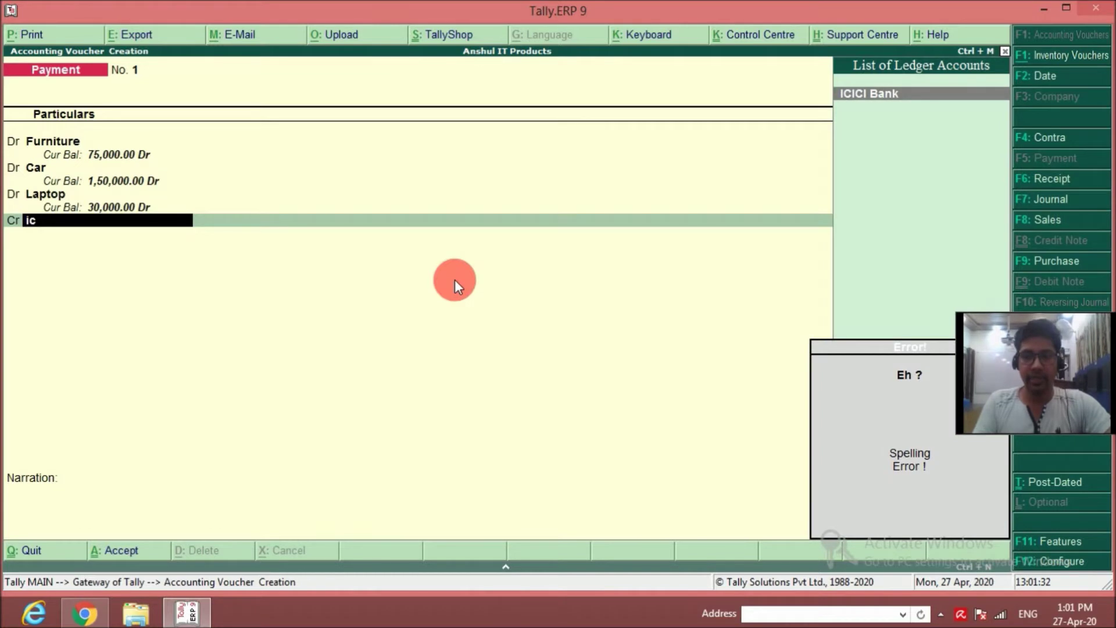
{"action": "key", "text": "Return"}
{"action": "type", "text": "75000"}
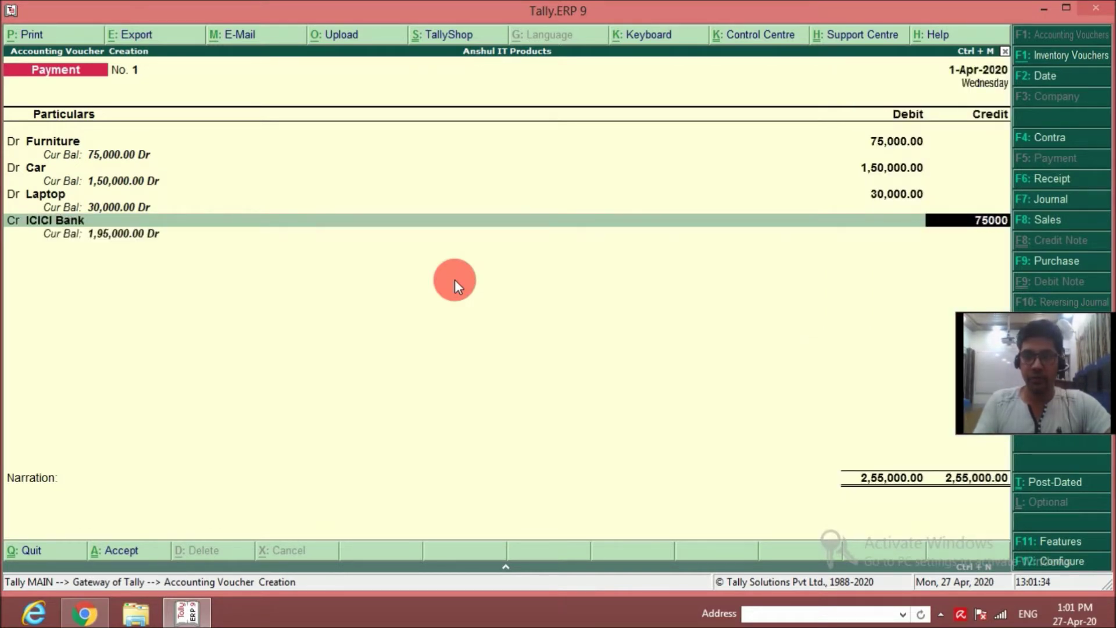
{"action": "key", "text": "Return"}
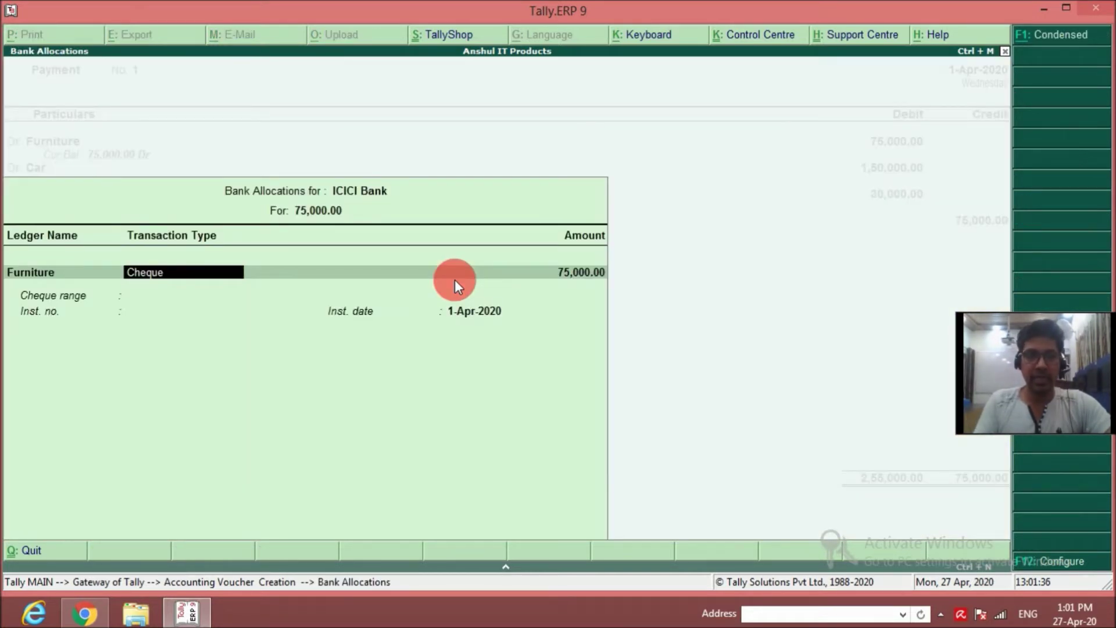
{"action": "left_click", "coordinate": [165, 276]}
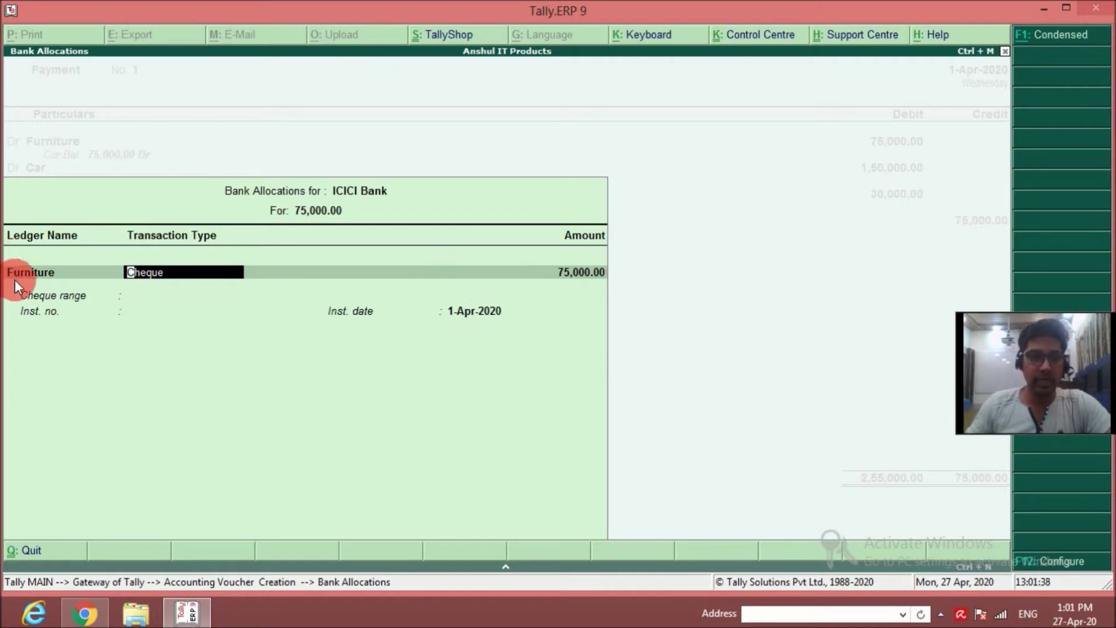
{"action": "key", "text": "Return"}
{"action": "key", "text": "Return"}
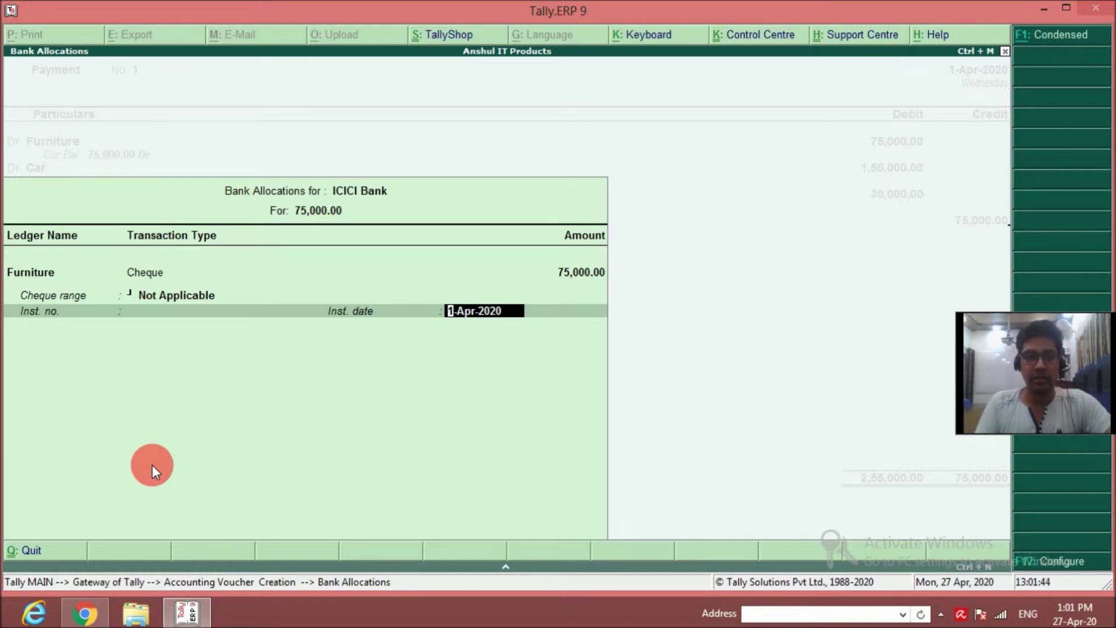
{"action": "key", "text": "Return"}
Step: Add a second ICICI Bank credit line of 150000 and allocate it to Car
{"action": "type", "text": "i"}
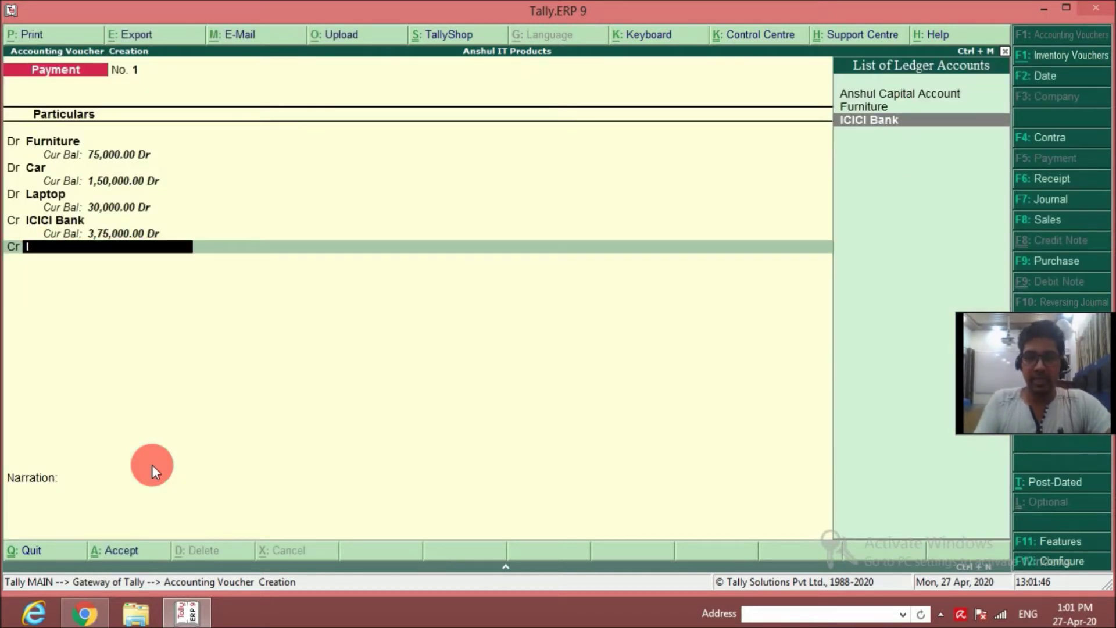
{"action": "key", "text": "Return"}
{"action": "type", "text": "1,50,000"}
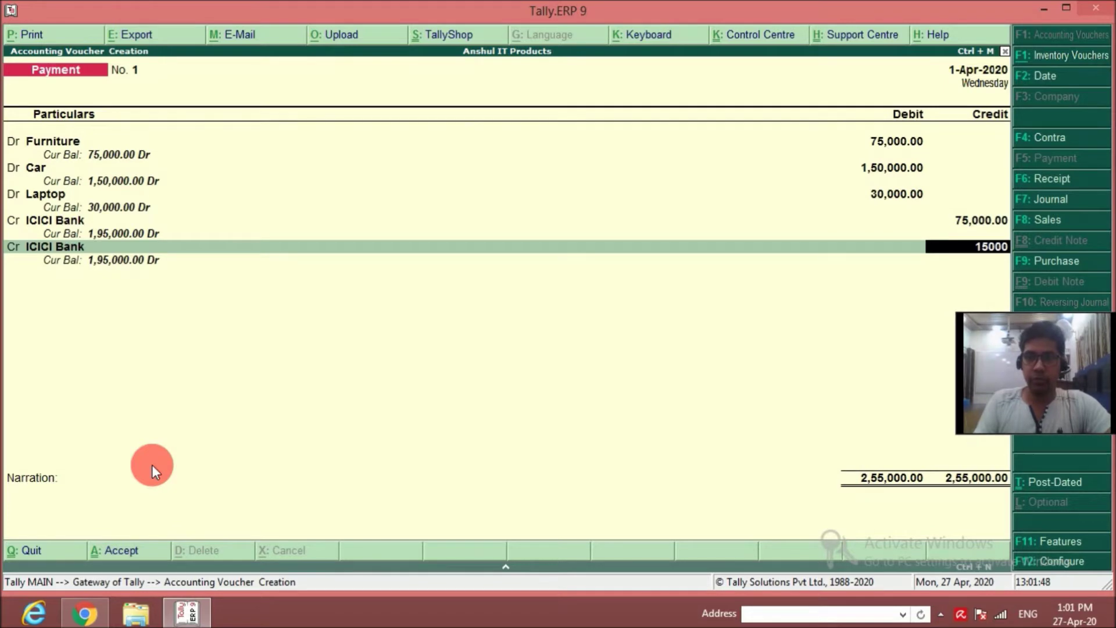
{"action": "key", "text": "Return"}
{"action": "type", "text": "c"}
{"action": "key", "text": "Return"}
{"action": "key", "text": "Return"}
{"action": "key", "text": "Return"}
{"action": "key", "text": "Return"}
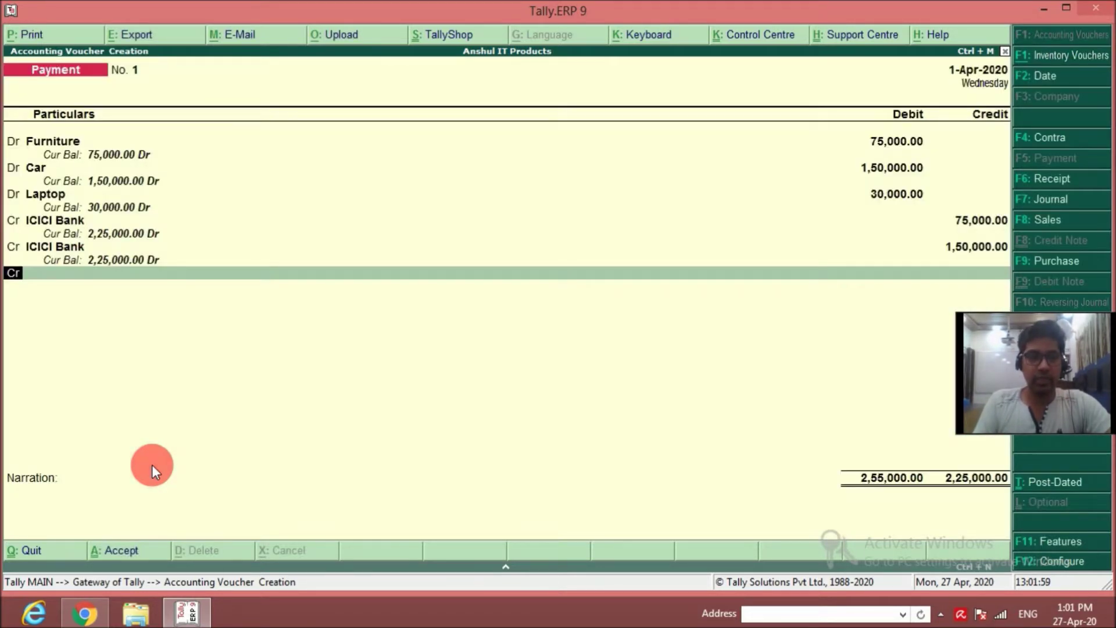
Step: Add a third ICICI Bank credit line of 30000 and allocate it to Laptop as a cheque dated 1-Apr-2020
{"action": "key", "text": "Return"}
{"action": "type", "text": "i"}
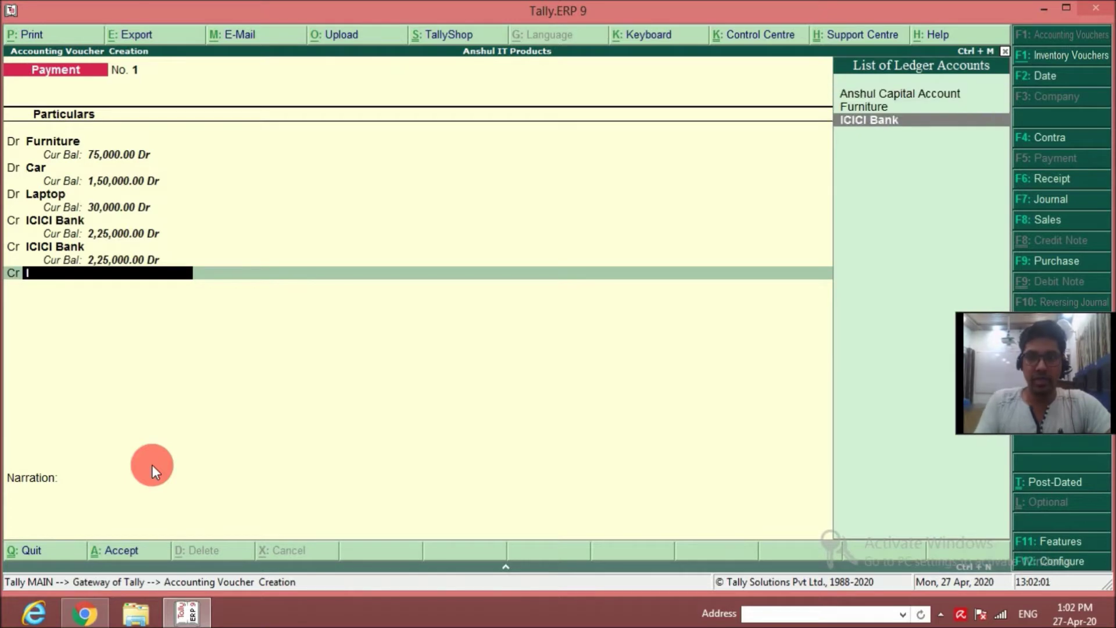
{"action": "key", "text": "Return"}
{"action": "key", "text": "Return"}
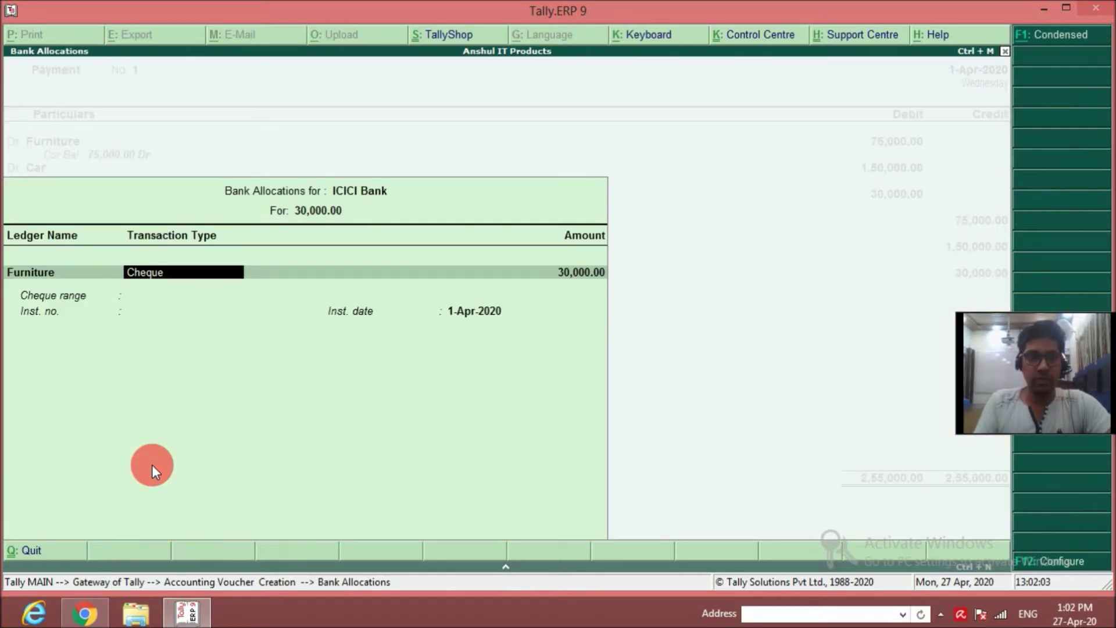
{"action": "key", "text": "Down"}
{"action": "key", "text": "Return"}
{"action": "key", "text": "Return"}
{"action": "key", "text": "Return"}
{"action": "key", "text": "Return"}
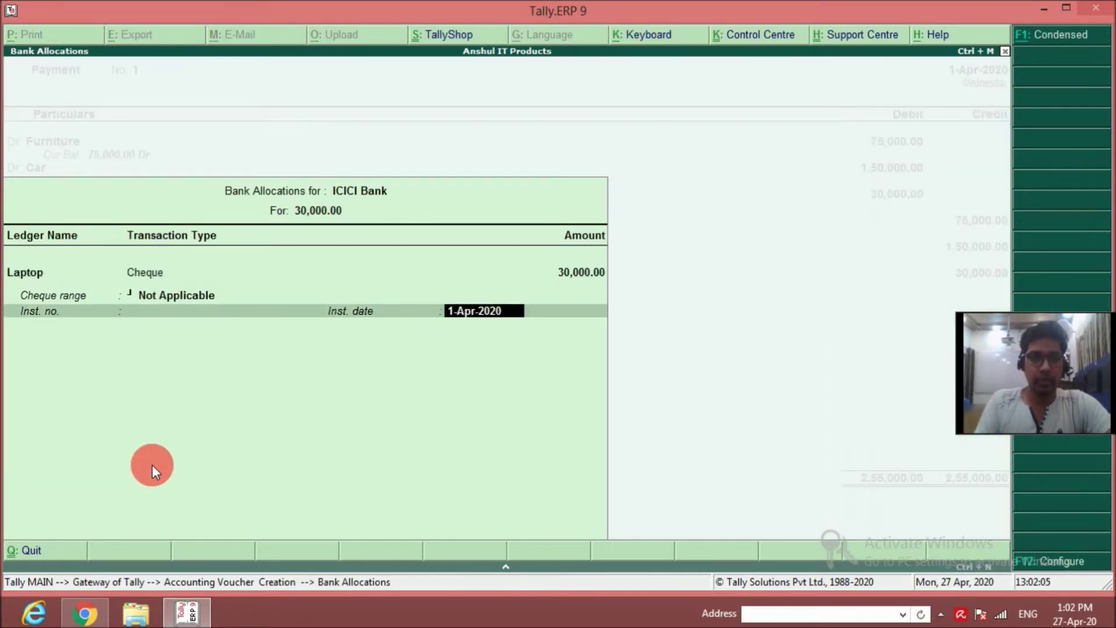
{"action": "key", "text": "Return"}
{"action": "key", "text": "Return"}
Step: Enter the narration "For fixed assets purchased" and save the payment voucher
{"action": "type", "text": "n"}
{"action": "type", "text": "For f"}
{"action": "type", "text": "ixed"}
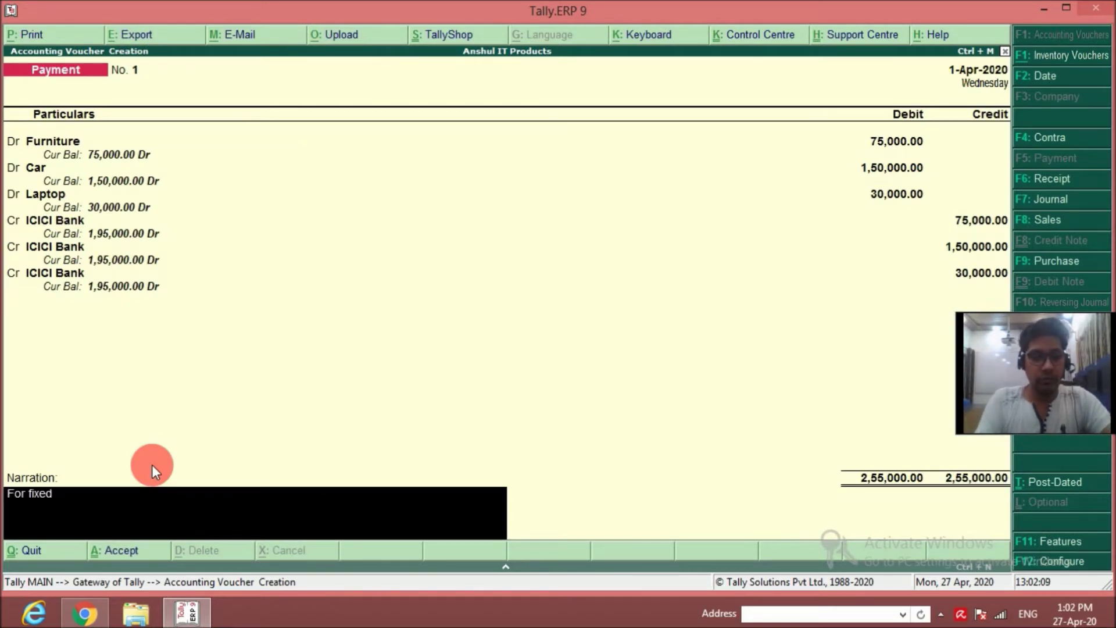
{"action": "type", "text": " assets pu"}
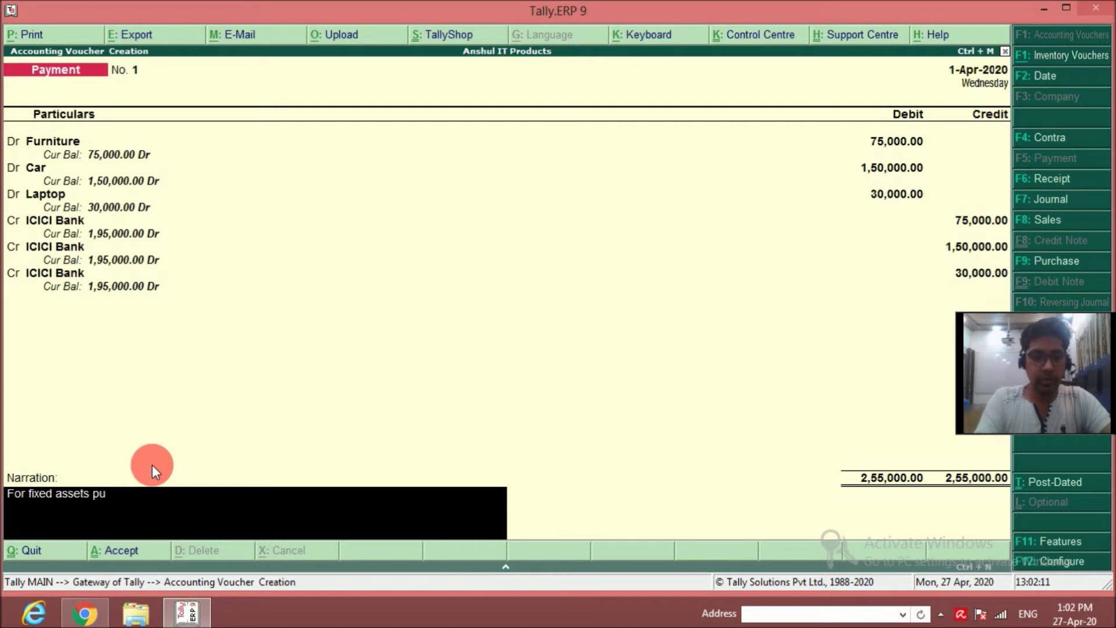
{"action": "type", "text": "rchased"}
{"action": "key", "text": "Return"}
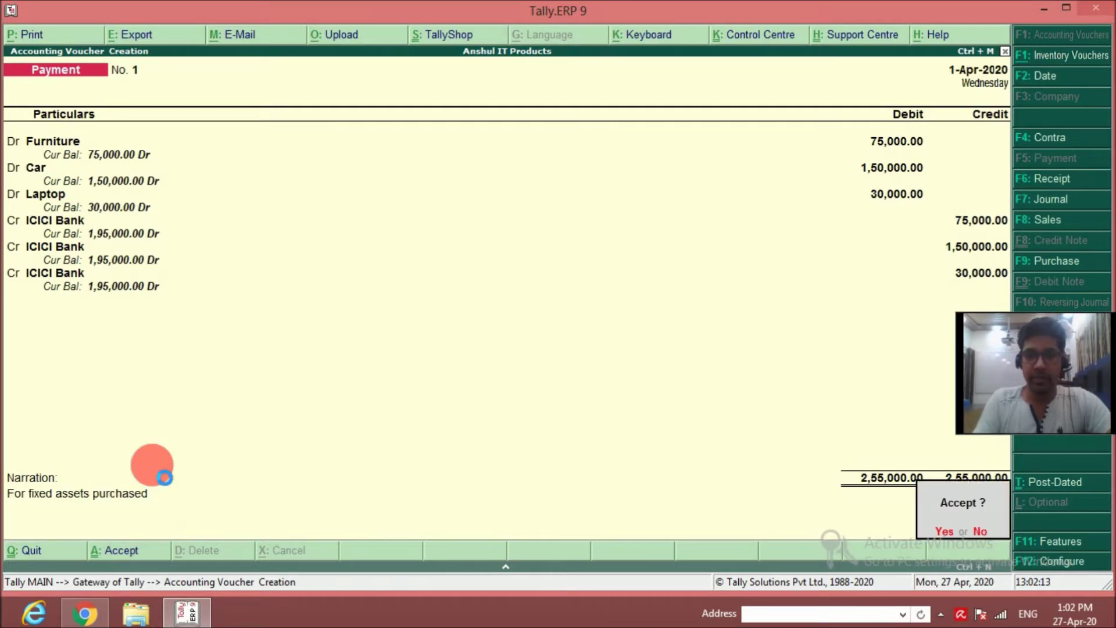
{"action": "key", "text": "Return"}
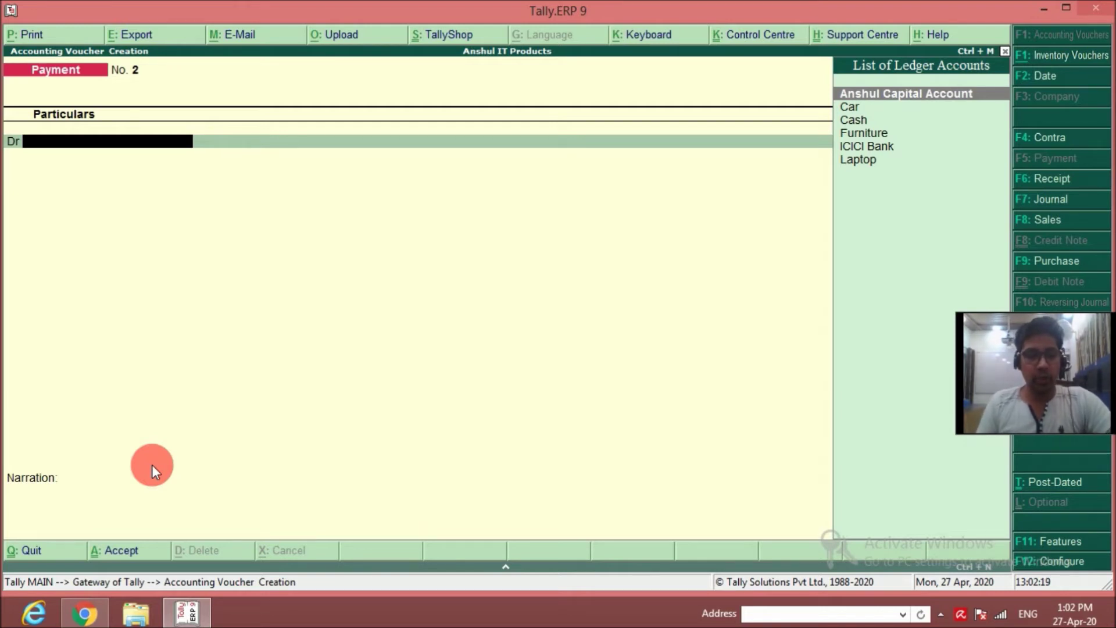
Step: Switch to a receipt voucher and start a new ledger named "ICICI Bank Loan Account" for its credit line
{"action": "key", "text": "F6"}
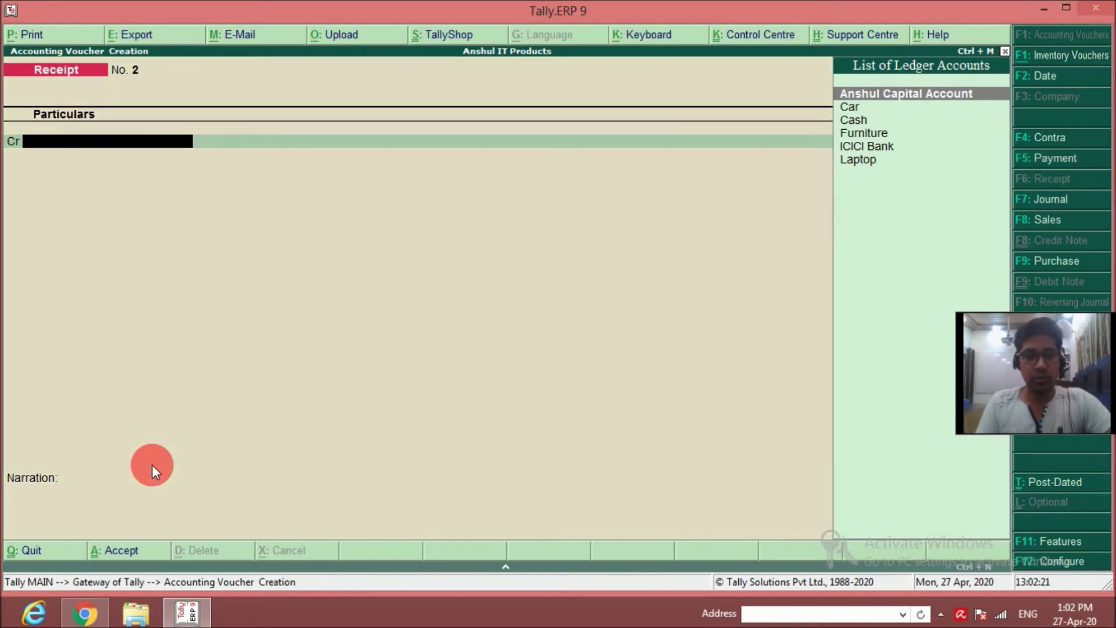
{"action": "key", "text": "alt+c"}
{"action": "type", "text": "ICICI"}
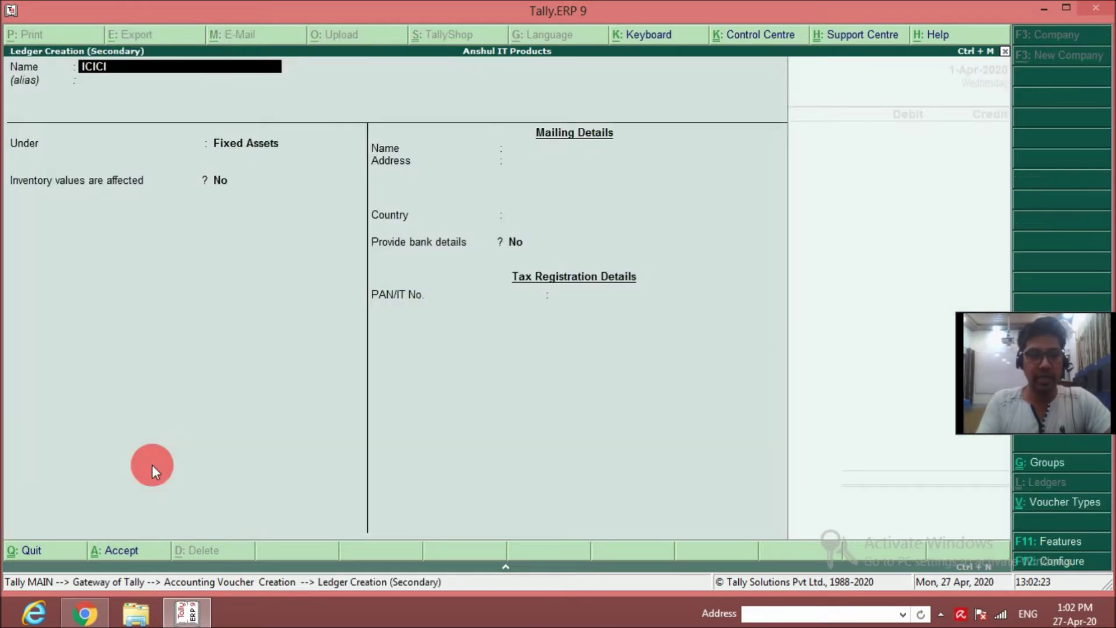
{"action": "type", "text": " Bank Loan"}
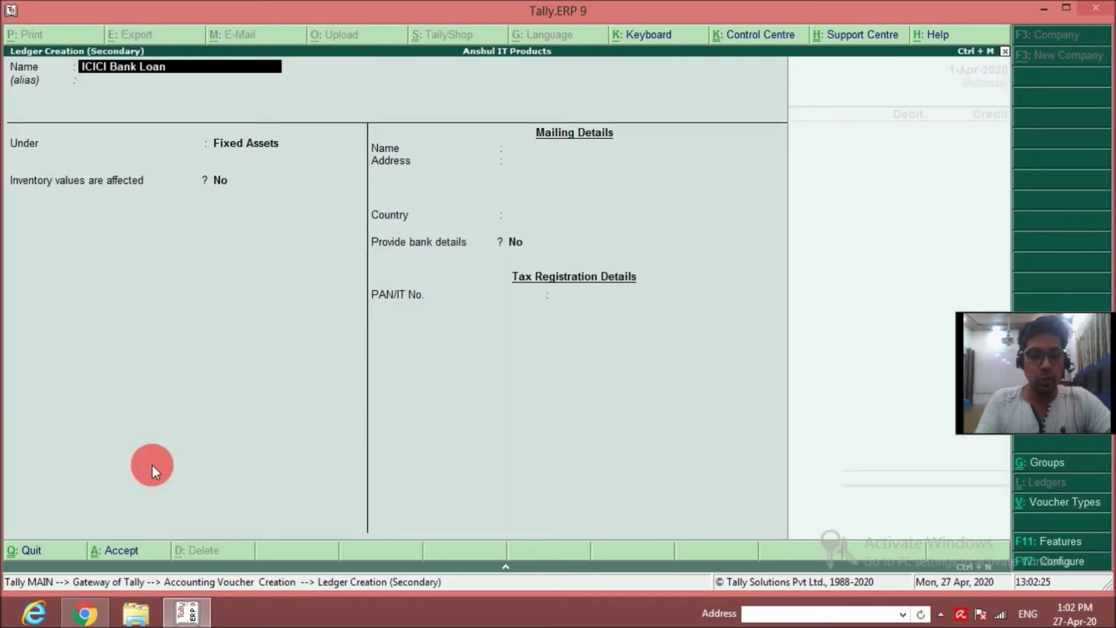
{"action": "type", "text": " Account"}
{"action": "key", "text": "BackSpace"}
{"action": "key", "text": "BackSpace"}
{"action": "key", "text": "BackSpace"}
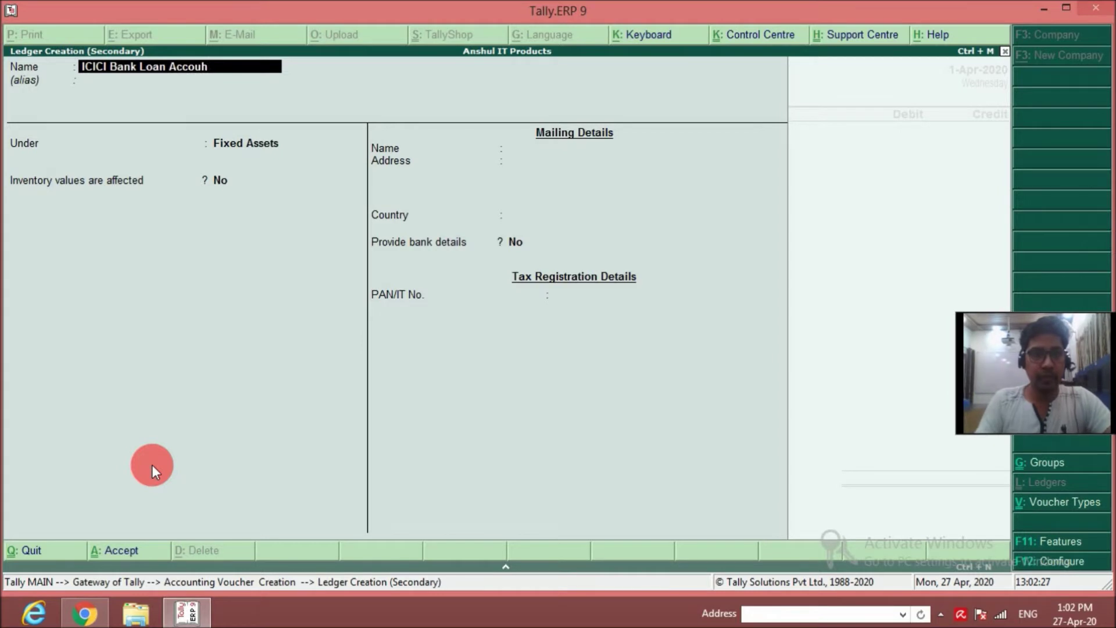
{"action": "type", "text": "unt"}
{"action": "key", "text": "Return"}
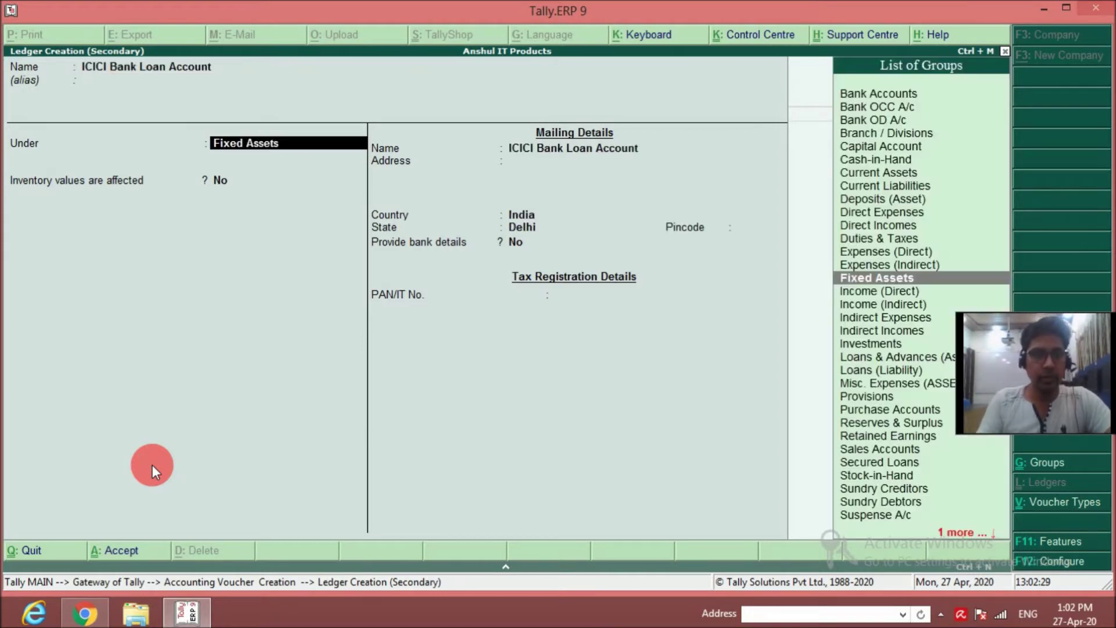
Step: Place the new loan ledger under Loans (Liability) and save it with the remaining defaults
{"action": "type", "text": "Lo"}
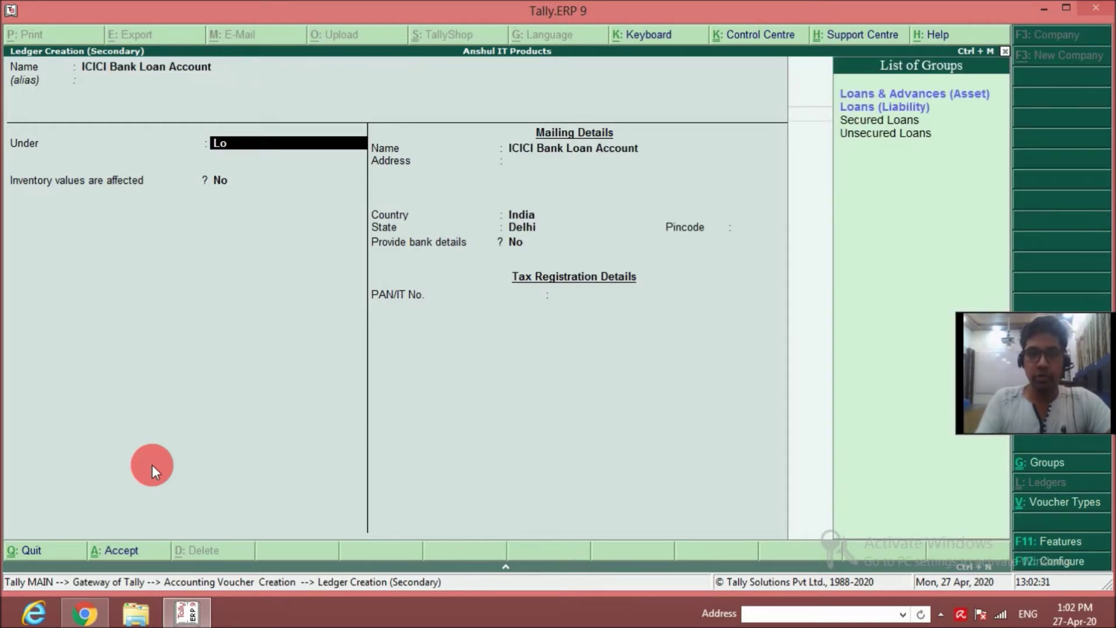
{"action": "key", "text": "Down"}
{"action": "key", "text": "Return"}
{"action": "key", "text": "Return"}
{"action": "key", "text": "Return"}
{"action": "key", "text": "Return"}
{"action": "key", "text": "Return"}
{"action": "key", "text": "Return"}
{"action": "key", "text": "Return"}
{"action": "key", "text": "Return"}
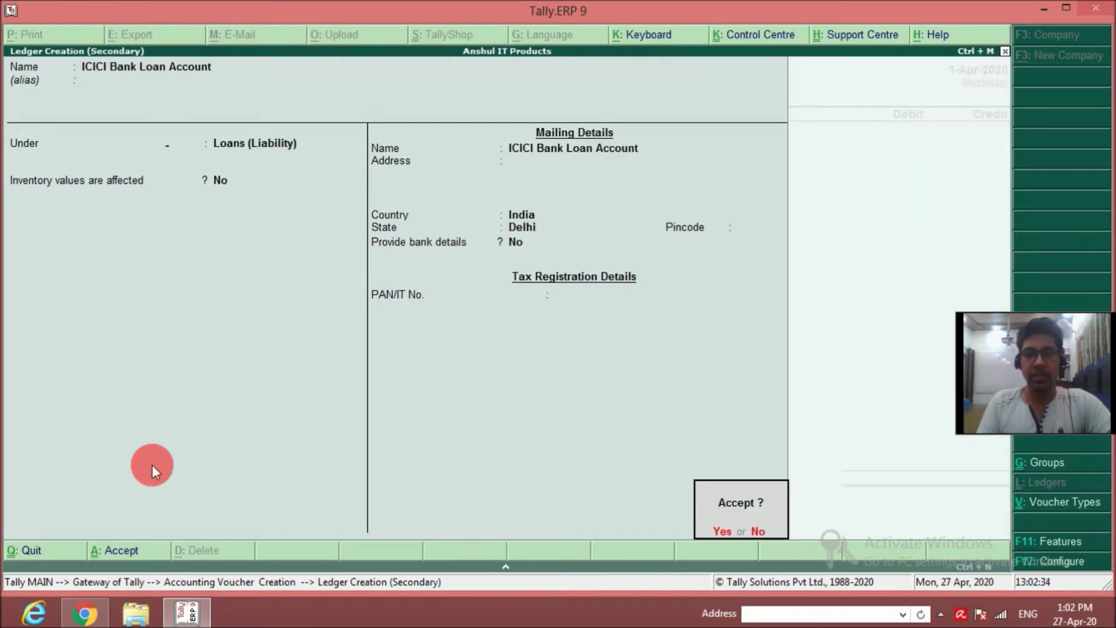
{"action": "key", "text": "Return"}
Step: Credit ICICI Bank Loan Account with 1000000 in the receipt
{"action": "type", "text": "10"}
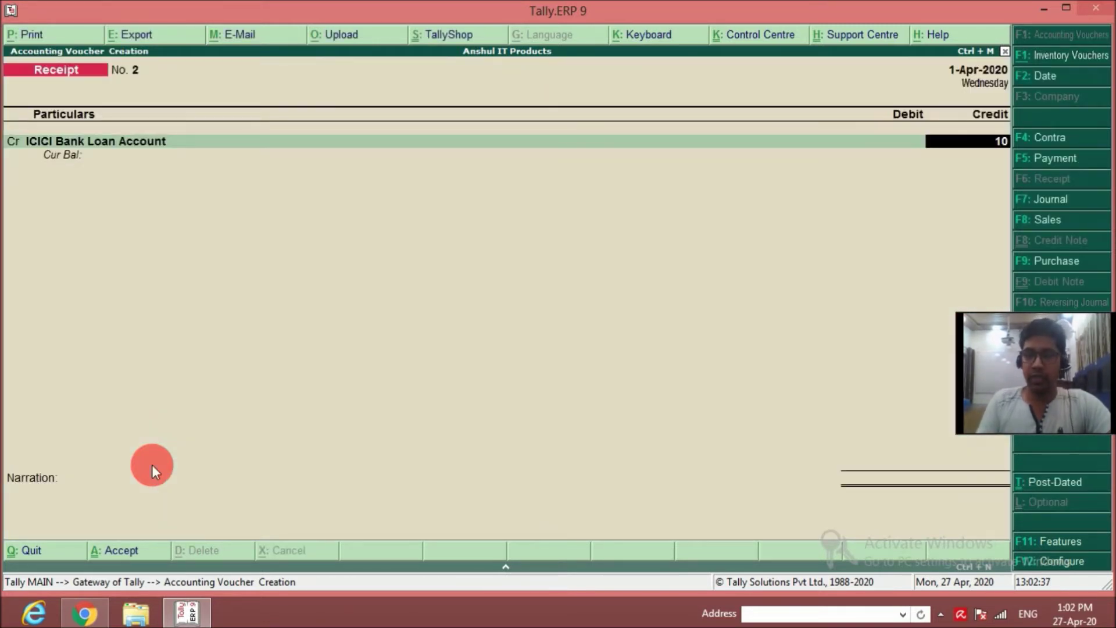
{"action": "type", "text": "00000"}
{"action": "key", "text": "Return"}
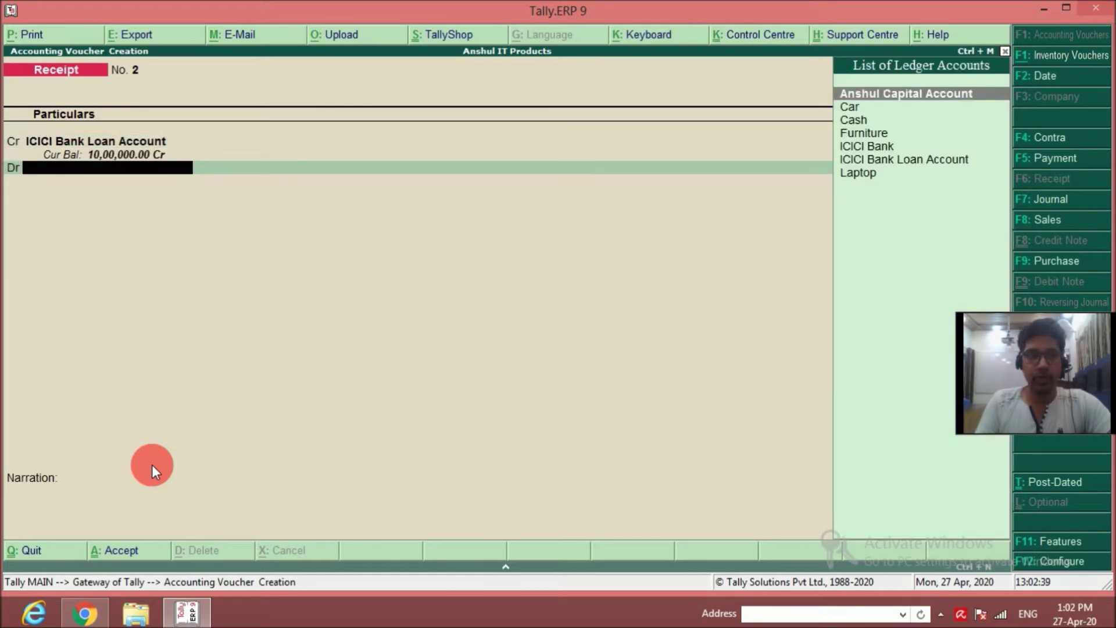
Step: Debit ICICI Bank with 1000000 and accept a Cheque/DD bank allocation dated 1-Apr-2020
{"action": "key", "text": "Down"}
{"action": "key", "text": "Down"}
{"action": "key", "text": "Down"}
{"action": "key", "text": "Down"}
{"action": "key", "text": "Return"}
{"action": "key", "text": "Return"}
{"action": "key", "text": "Return"}
{"action": "key", "text": "Return"}
{"action": "key", "text": "Return"}
{"action": "key", "text": "Return"}
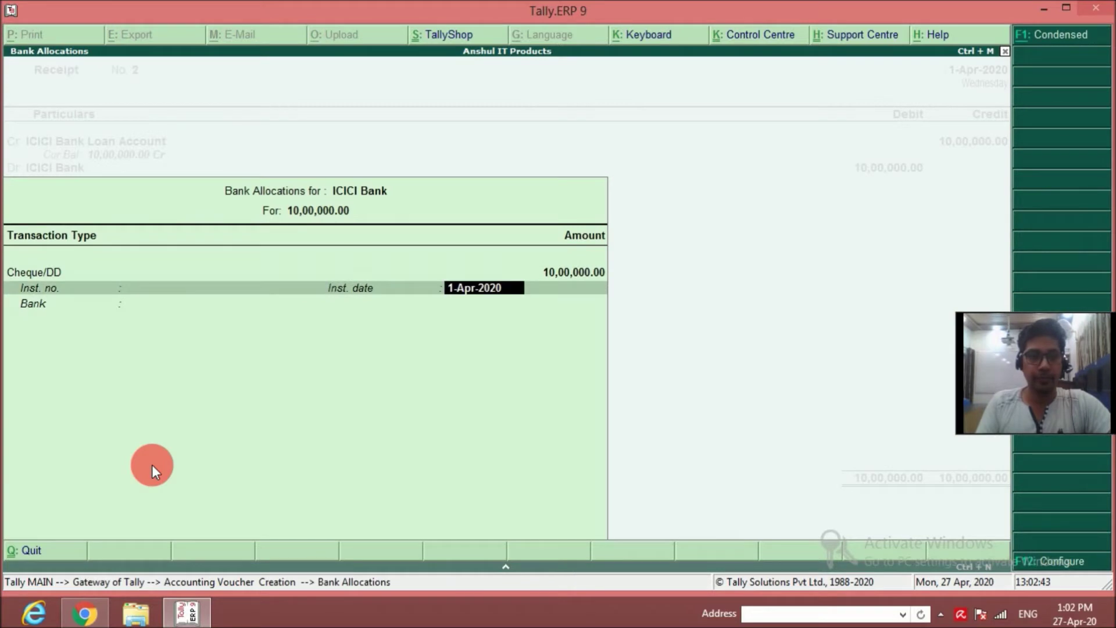
{"action": "key", "text": "Return"}
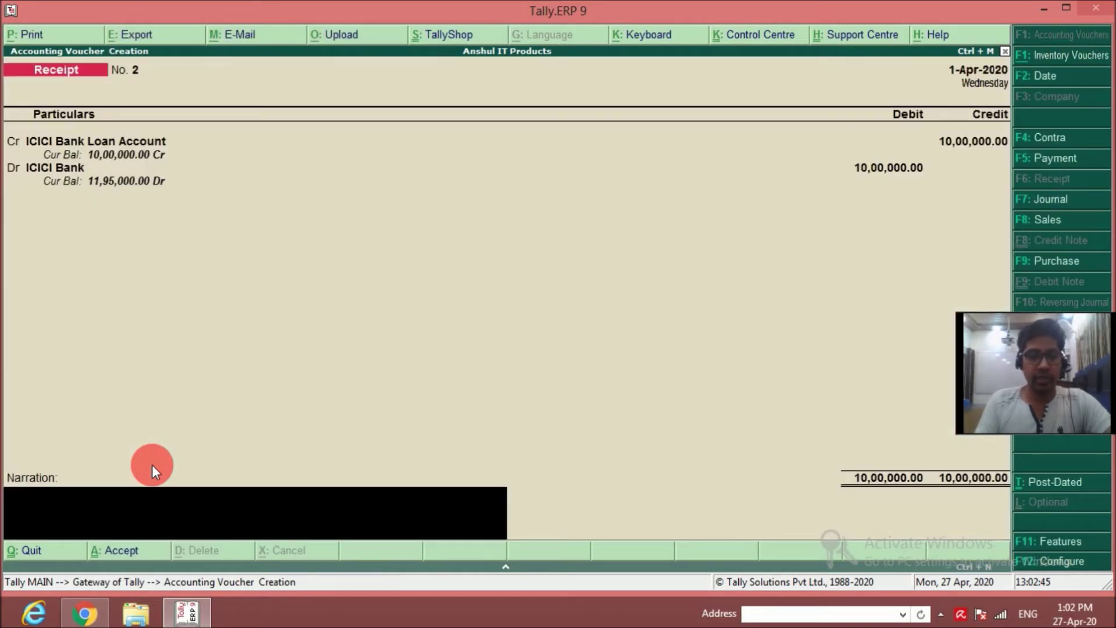
Step: Enter the narration "For loan taken from ICICI bank" and save the receipt voucher
{"action": "type", "text": "For l"}
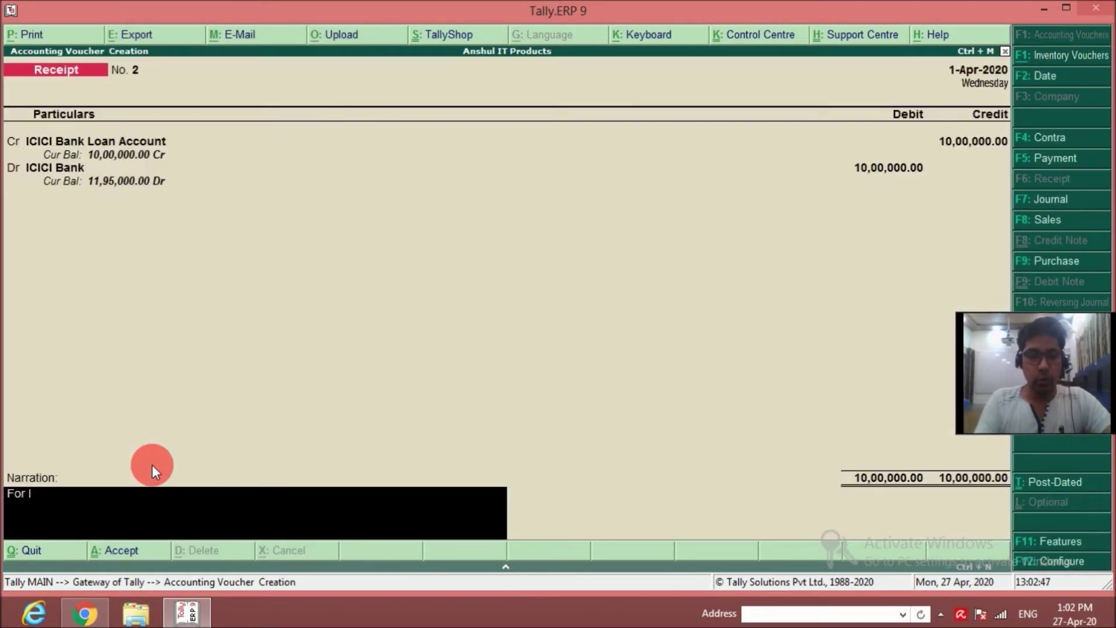
{"action": "type", "text": "oan taken f"}
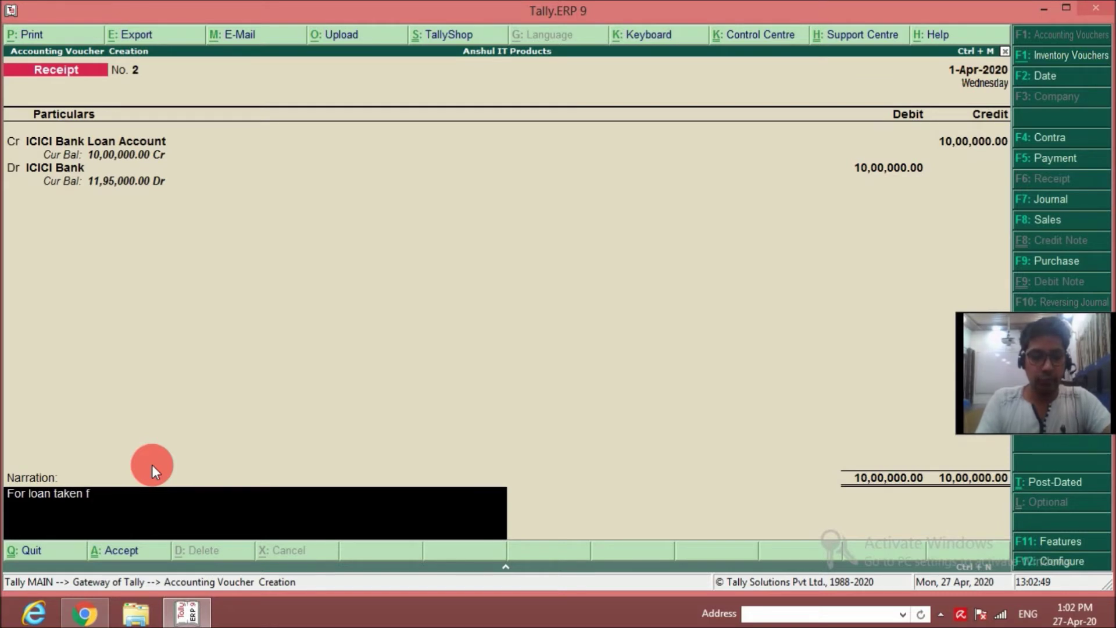
{"action": "type", "text": "romICICI bank"}
{"action": "key", "text": "Return"}
{"action": "key", "text": "Return"}
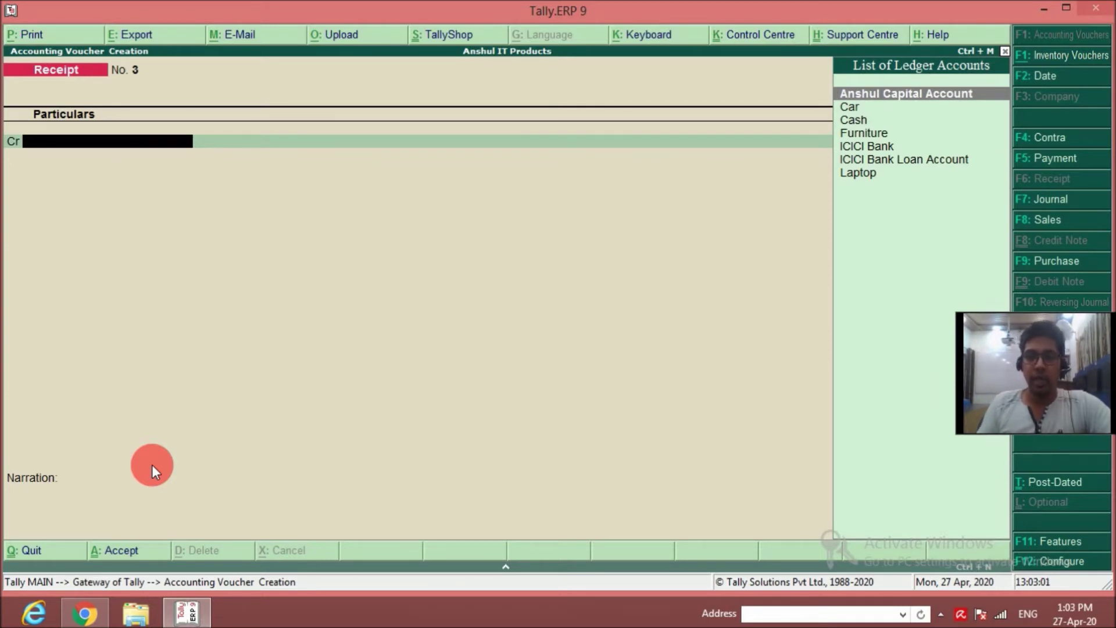
Step: Leave voucher entry and open the company's Balance Sheet in detailed view
{"action": "key", "text": "Escape"}
{"action": "key", "text": "Return"}
{"action": "key", "text": "Down"}
{"action": "key", "text": "Down"}
{"action": "key", "text": "Down"}
{"action": "key", "text": "Down"}
{"action": "key", "text": "Down"}
{"action": "key", "text": "Up"}
{"action": "key", "text": "Return"}
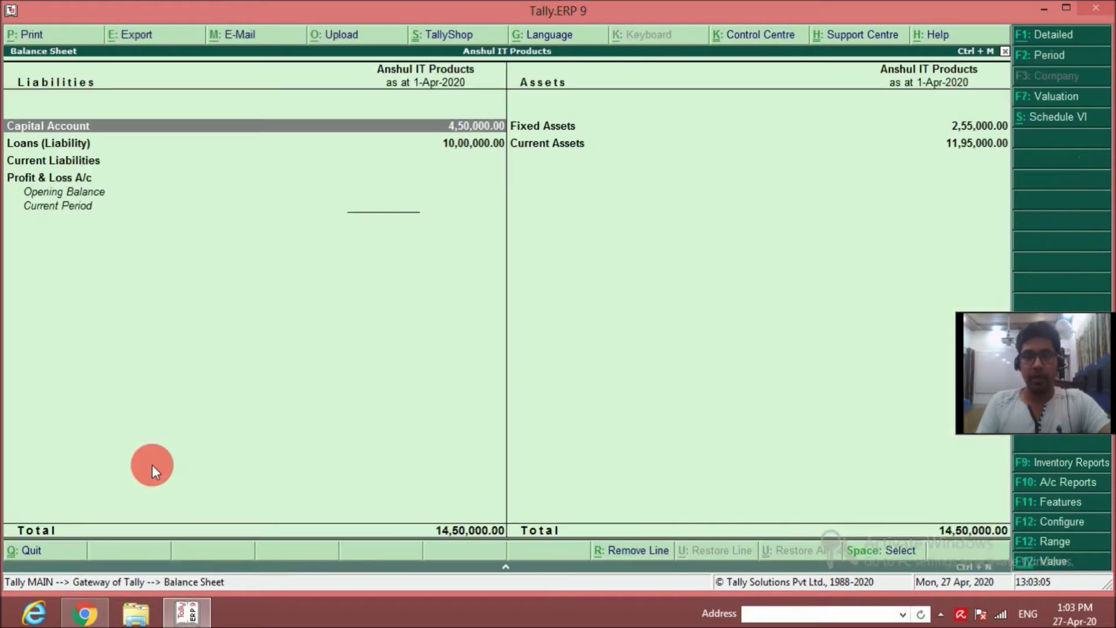
{"action": "key", "text": "alt+F1"}
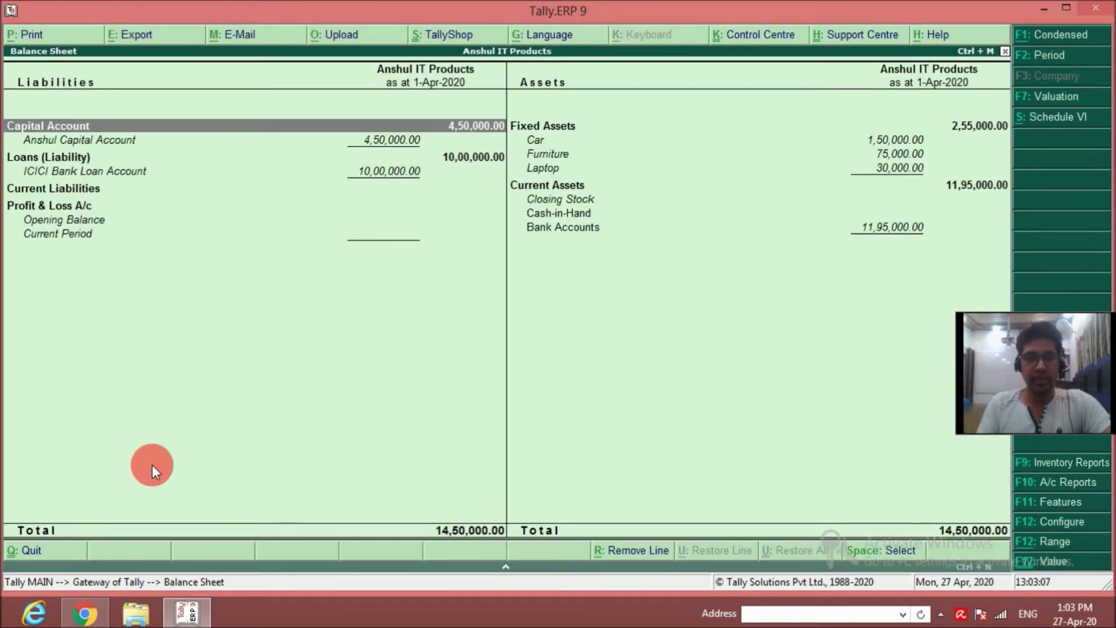
Step: Examine the Fixed Assets and Current Assets entries in the Balance Sheet, ending on Bank Accounts
{"action": "key", "text": "Down"}
{"action": "key", "text": "Down"}
{"action": "key", "text": "Down"}
{"action": "key", "text": "Right"}
{"action": "key", "text": "Up"}
{"action": "key", "text": "Up"}
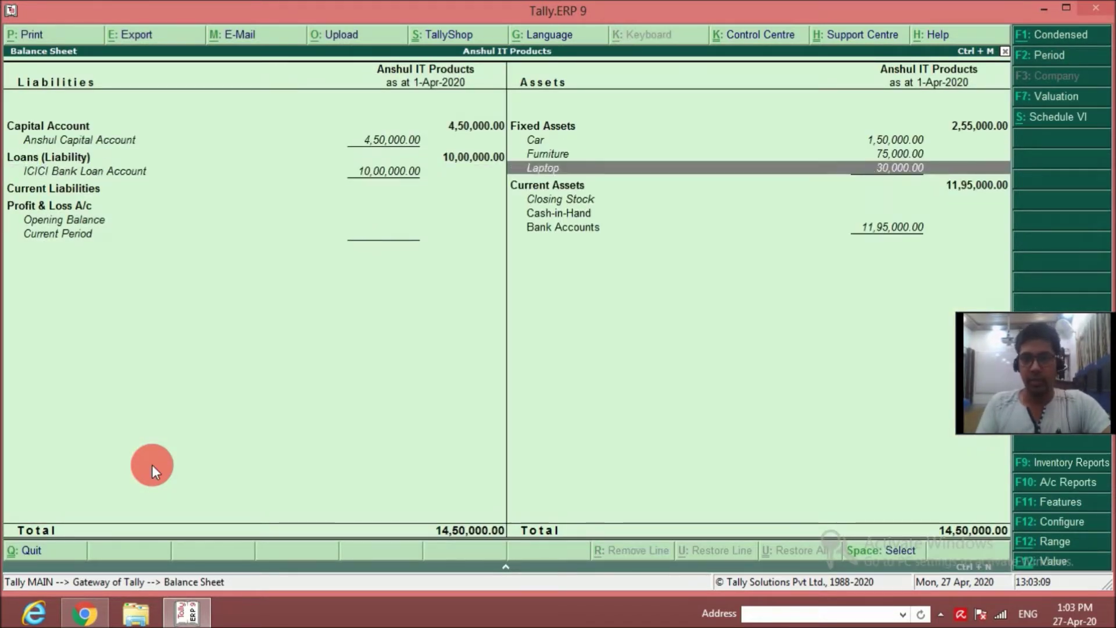
{"action": "key", "text": "Down"}
{"action": "key", "text": "Down"}
{"action": "key", "text": "Down"}
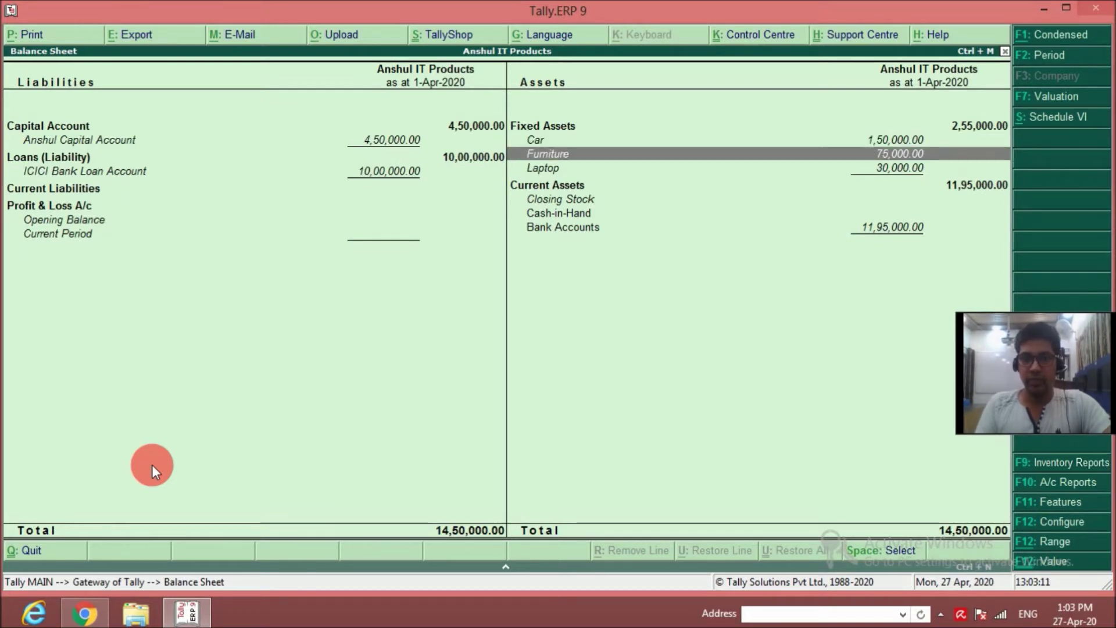
{"action": "key", "text": "Down"}
{"action": "key", "text": "Down"}
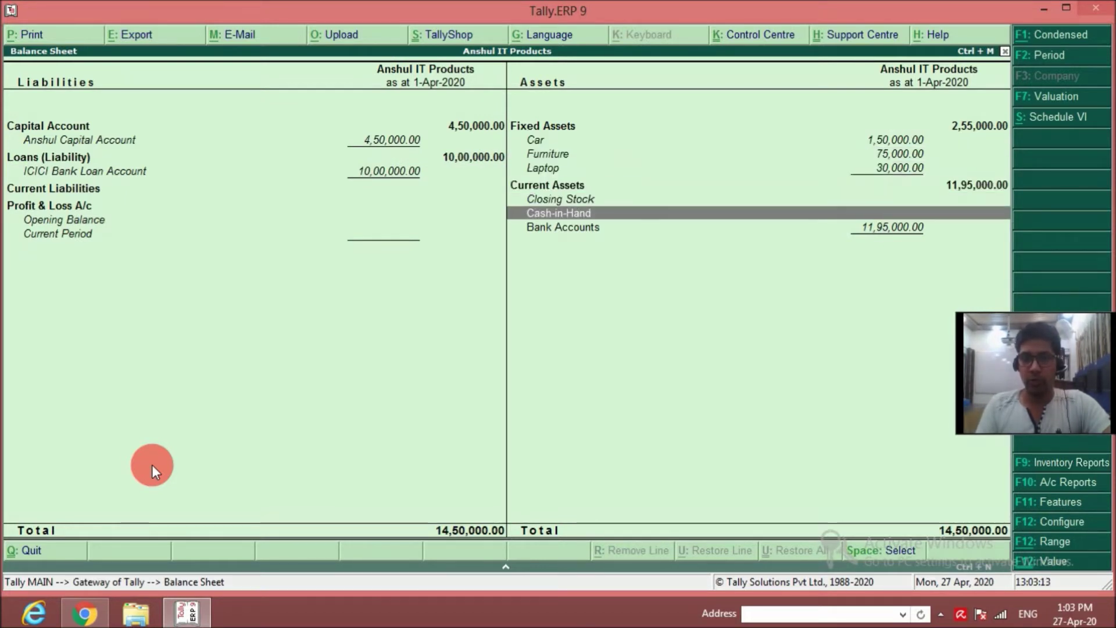
{"action": "key", "text": "Down"}
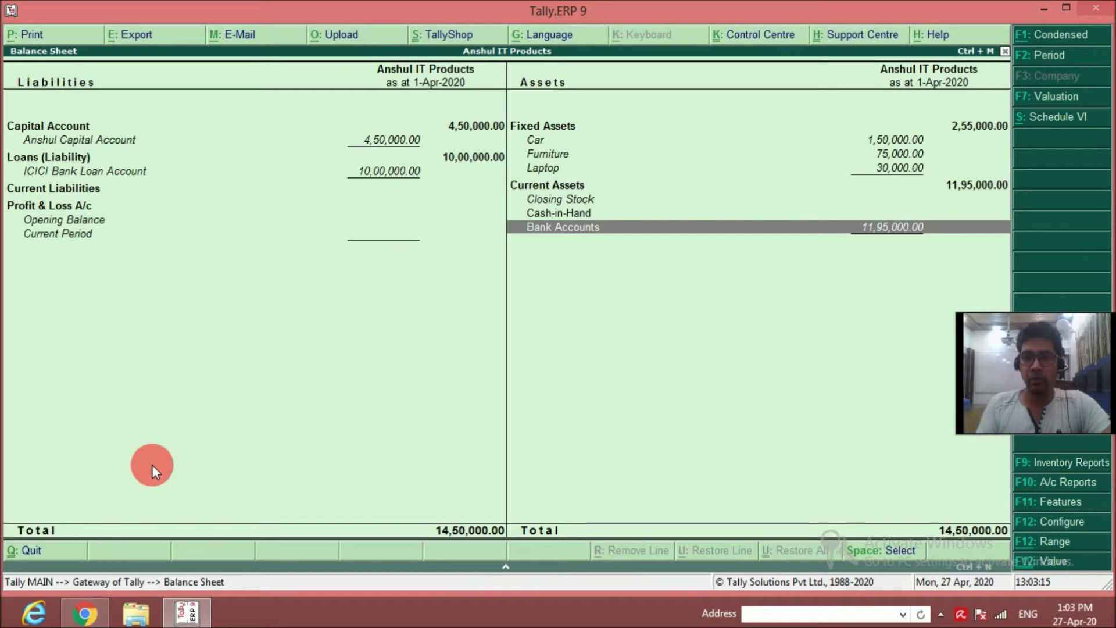
Step: Leave the Balance Sheet and open a new Contra voucher in accounting voucher entry
{"action": "key", "text": "Escape"}
{"action": "key", "text": "Escape"}
{"action": "key", "text": "Escape"}
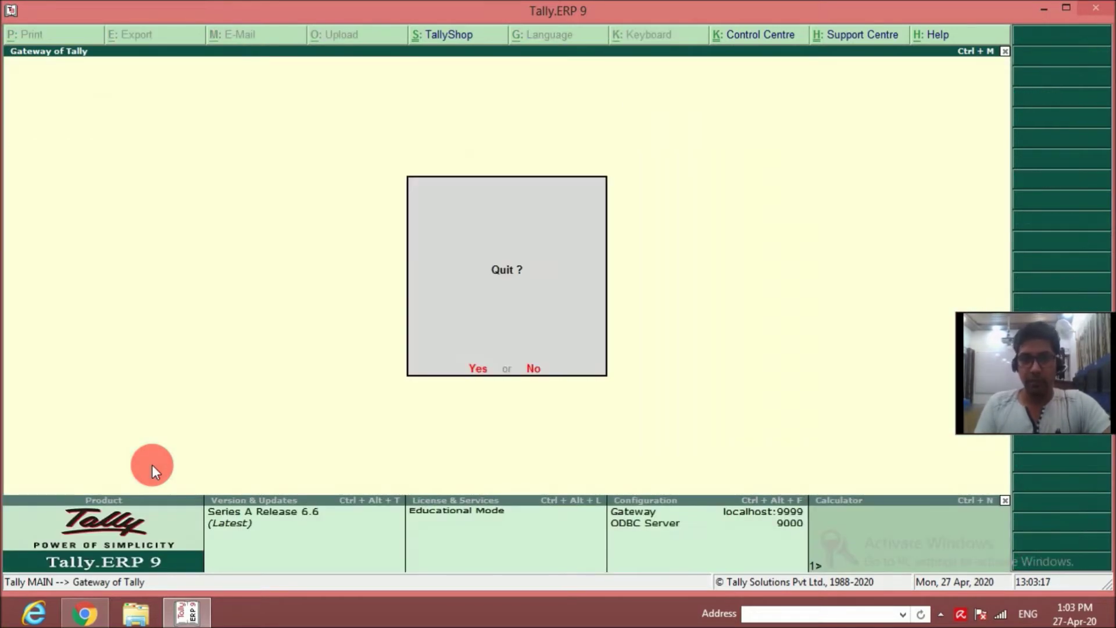
{"action": "key", "text": "Down"}
{"action": "key", "text": "Down"}
{"action": "key", "text": "Down"}
{"action": "key", "text": "Up"}
{"action": "key", "text": "Return"}
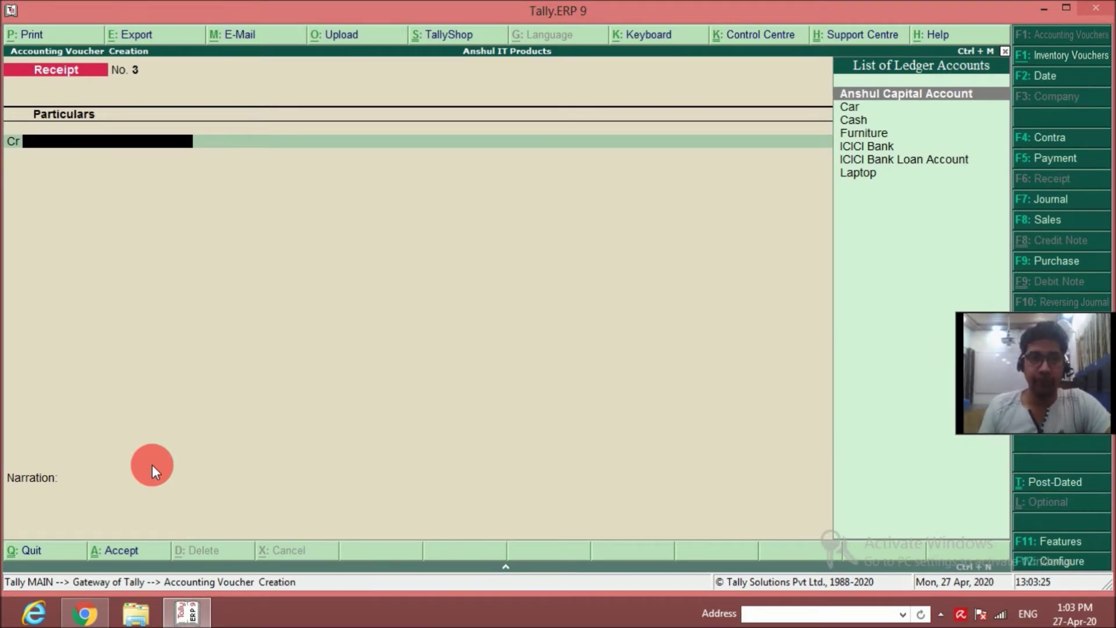
{"action": "key", "text": "F4"}
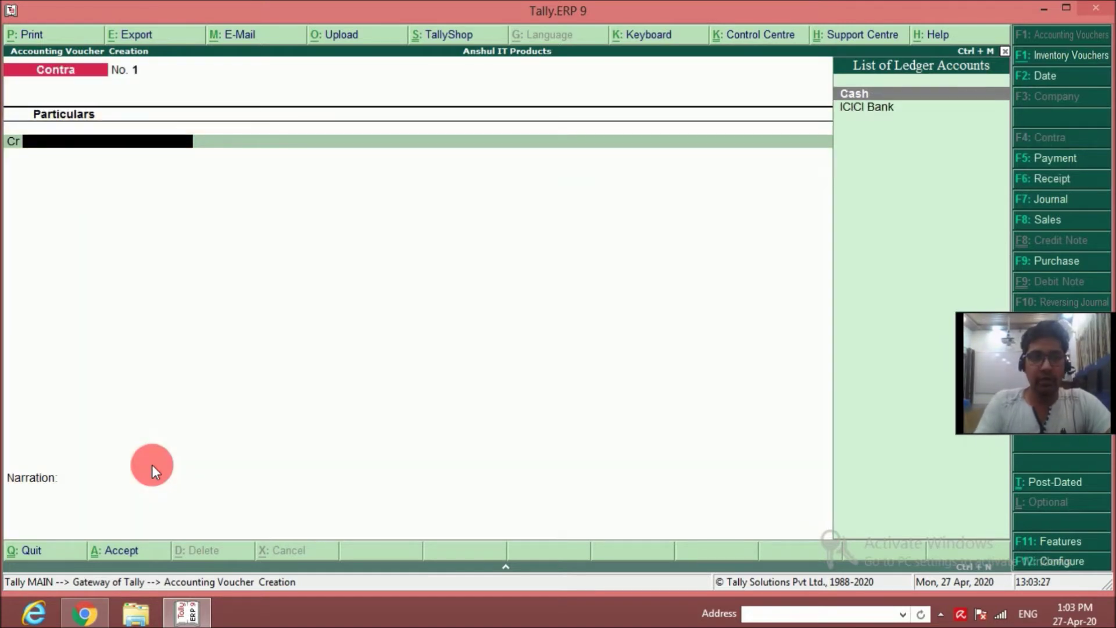
Step: Credit ICICI Bank with 50,000 in the Contra voucher and accept its bank allocation
{"action": "key", "text": "Down"}
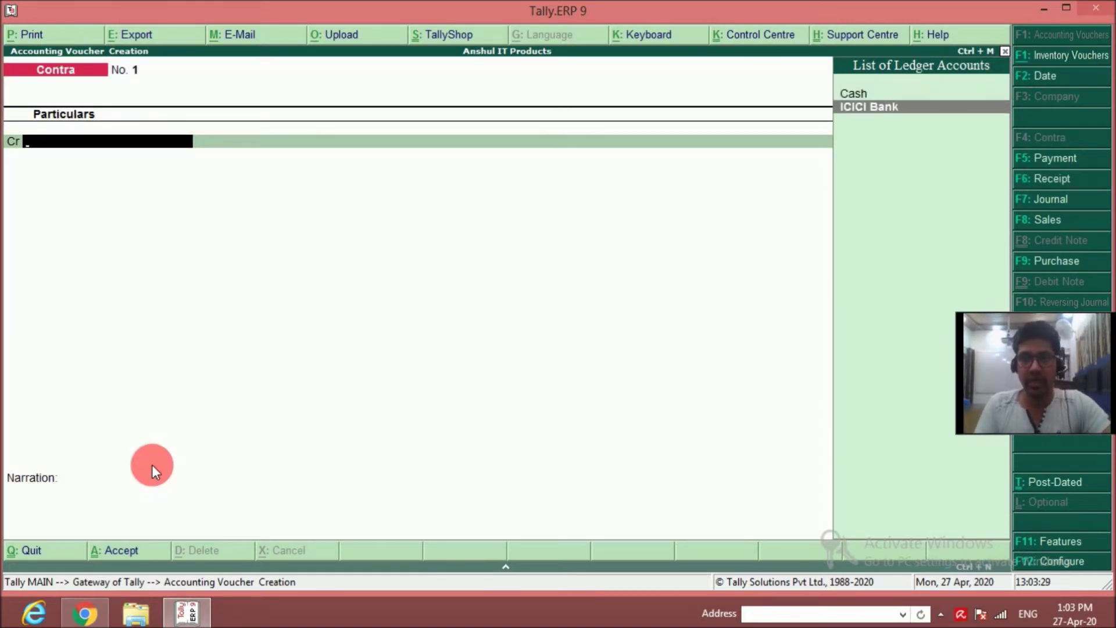
{"action": "key", "text": "Return"}
{"action": "type", "text": "50,000"}
{"action": "key", "text": "Return"}
{"action": "key", "text": "Return"}
{"action": "key", "text": "Return"}
{"action": "key", "text": "Return"}
{"action": "key", "text": "Return"}
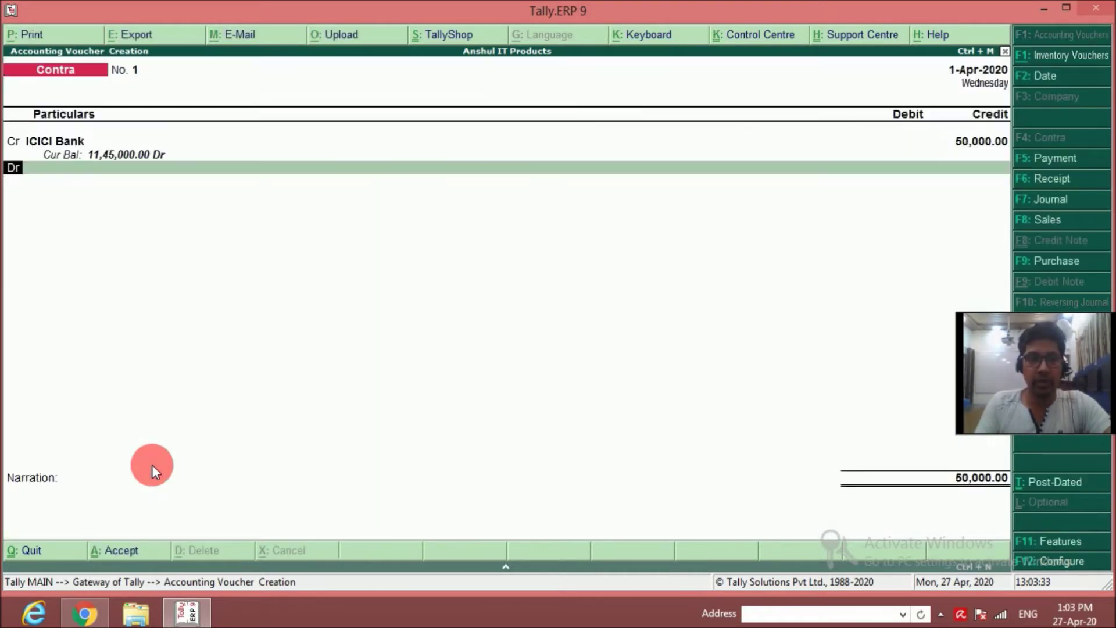
Step: Debit Cash with 50,000, enter the narration "For cash withdrawn" and save the Contra voucher
{"action": "key", "text": "Return"}
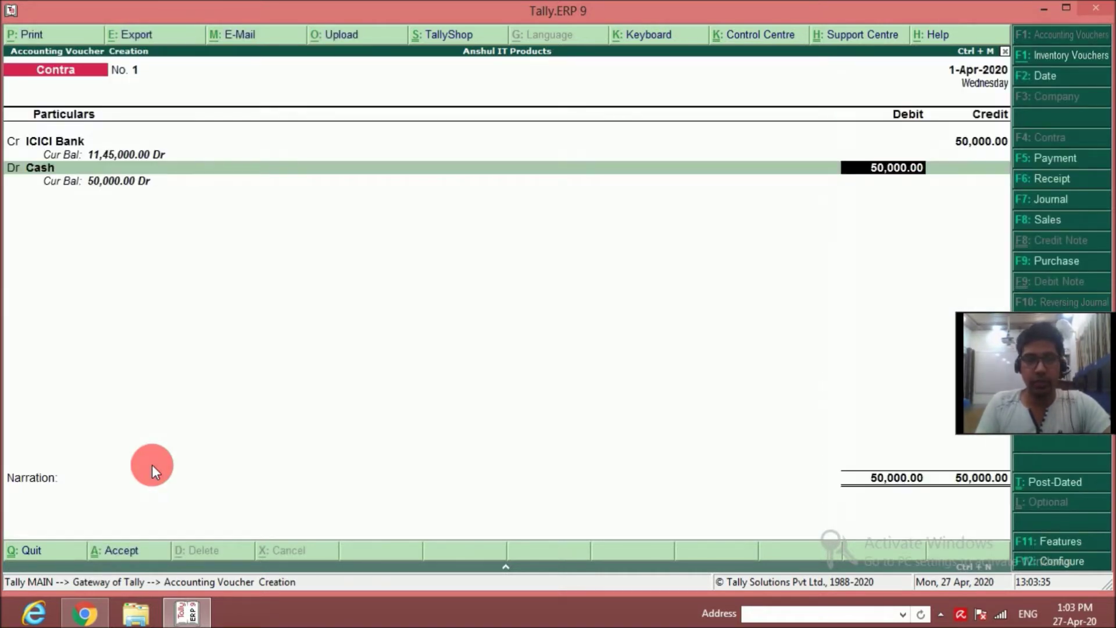
{"action": "key", "text": "Return"}
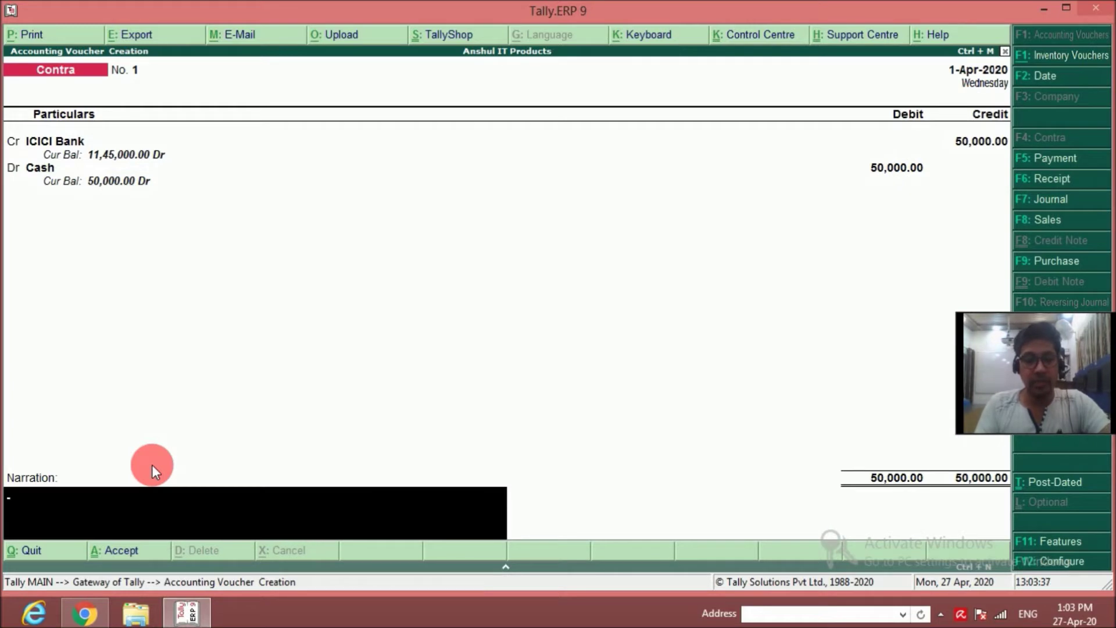
{"action": "type", "text": "For cash withdrawn"}
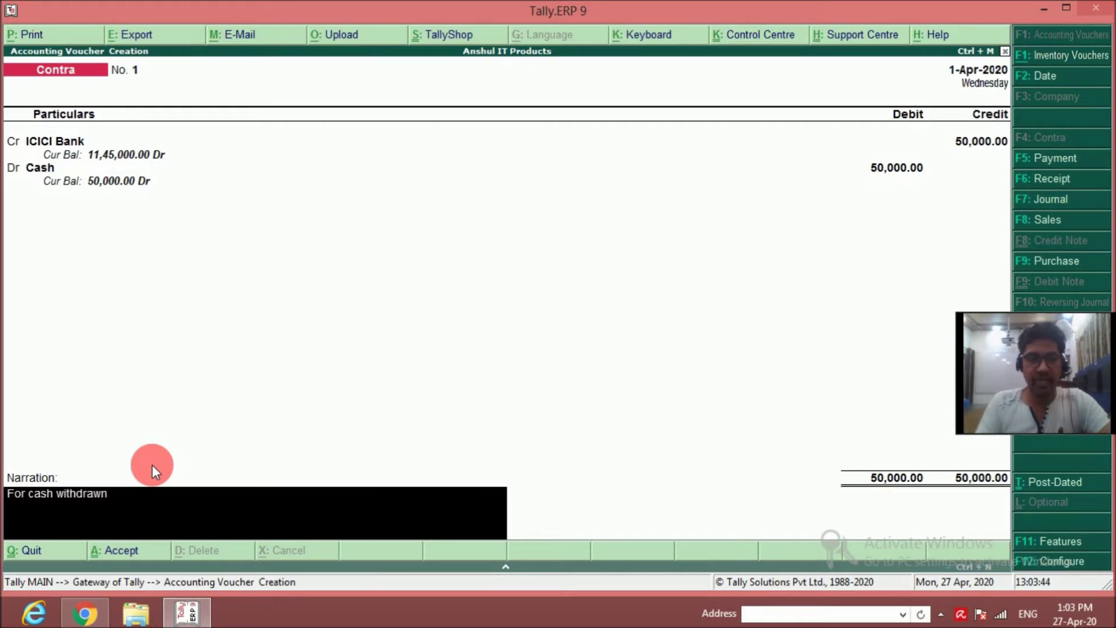
{"action": "key", "text": "Return"}
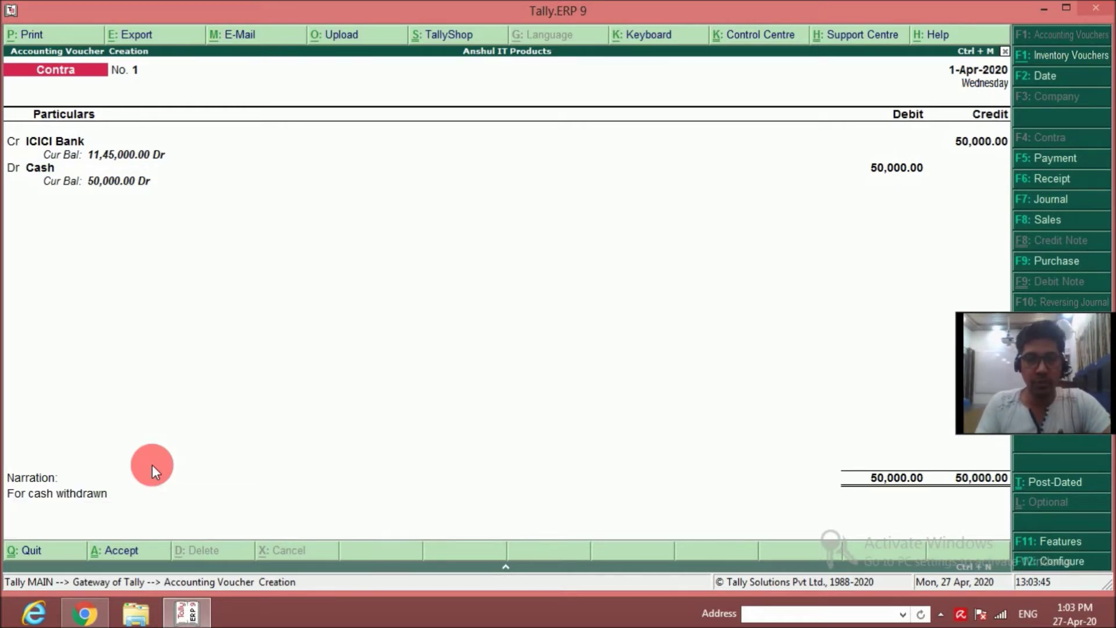
{"action": "key", "text": "Return"}
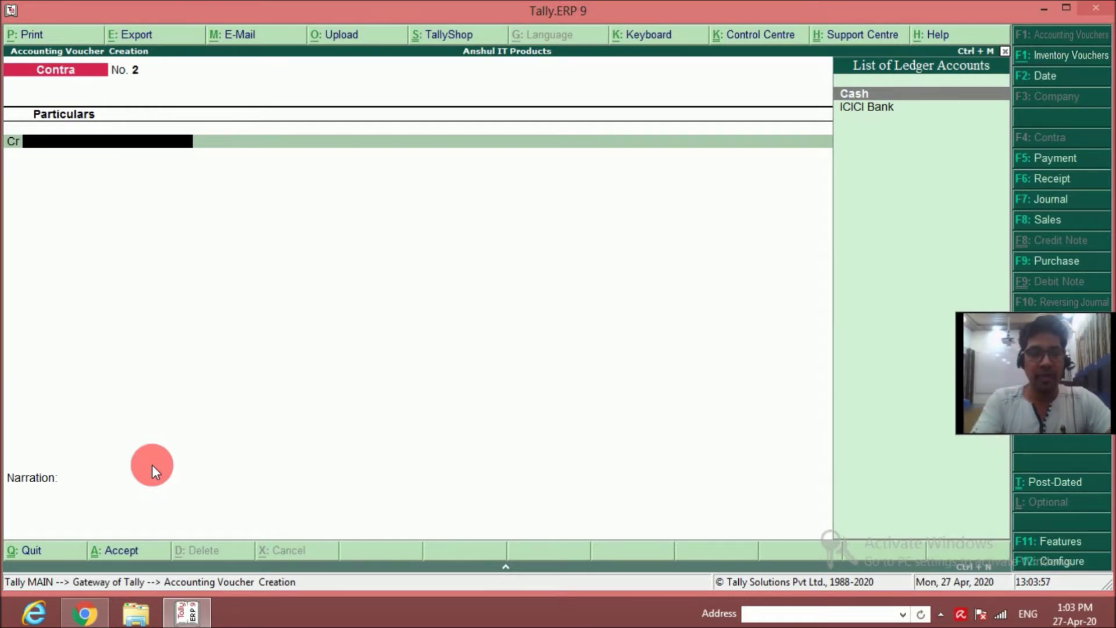
Step: Start a Purchase voucher without supplier invoice details and begin a party ledger named Cost To Cost under Sundry Creditors
{"action": "key", "text": "F9"}
{"action": "key", "text": "Return"}
{"action": "key", "text": "Return"}
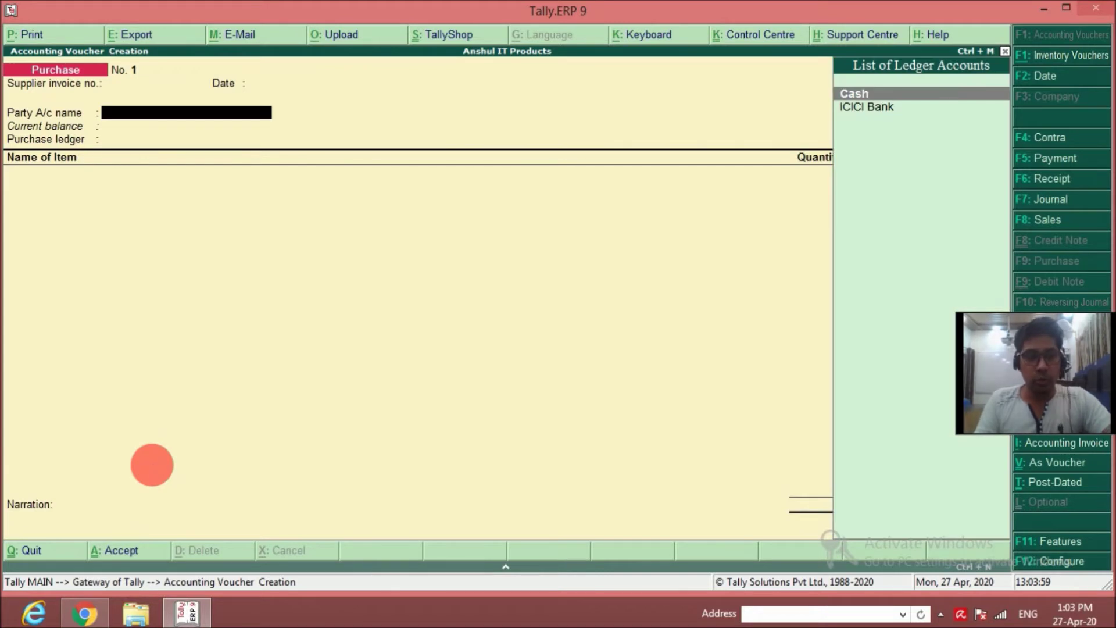
{"action": "key", "text": "alt+c"}
{"action": "type", "text": "Cost To Cost"}
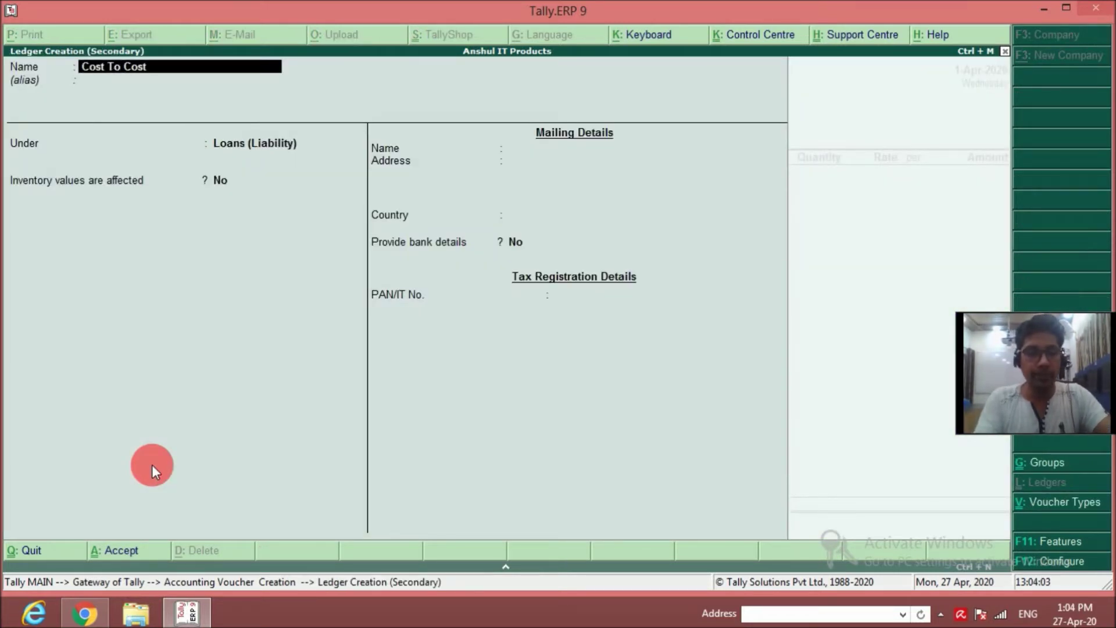
{"action": "key", "text": "Return"}
{"action": "key", "text": "Return"}
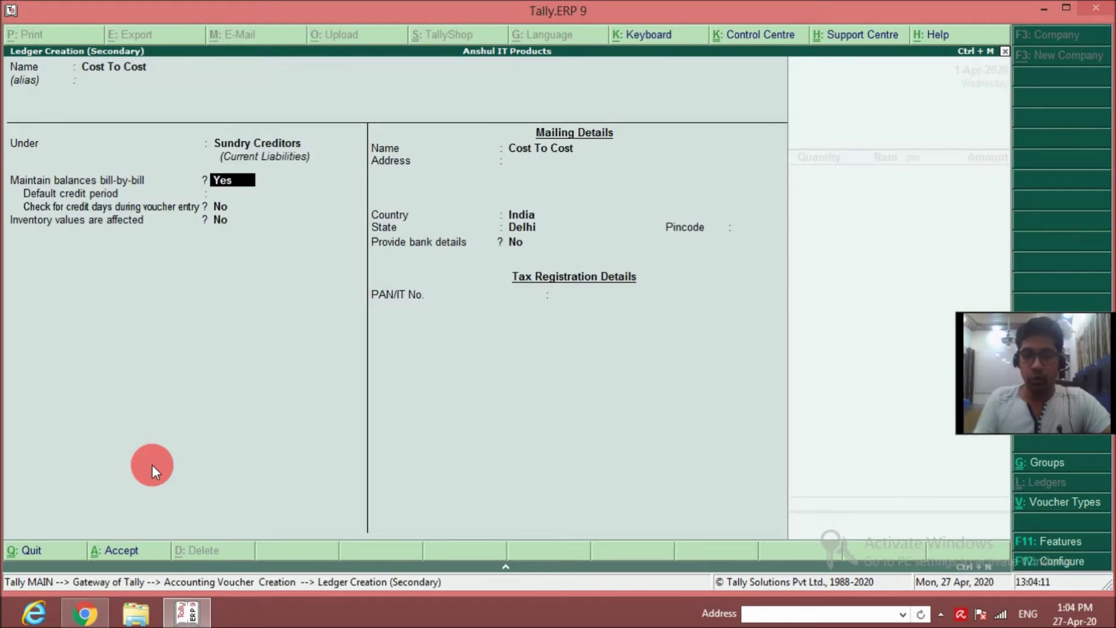
Step: Keep bill-by-bill balances and the default mailing details for the Cost To Cost ledger, and save it as the purchase party
{"action": "key", "text": "Return"}
{"action": "key", "text": "Return"}
{"action": "key", "text": "Return"}
{"action": "key", "text": "Return"}
{"action": "key", "text": "Return"}
{"action": "key", "text": "Return"}
{"action": "key", "text": "Return"}
{"action": "key", "text": "Return"}
{"action": "key", "text": "Return"}
{"action": "key", "text": "Return"}
{"action": "key", "text": "Return"}
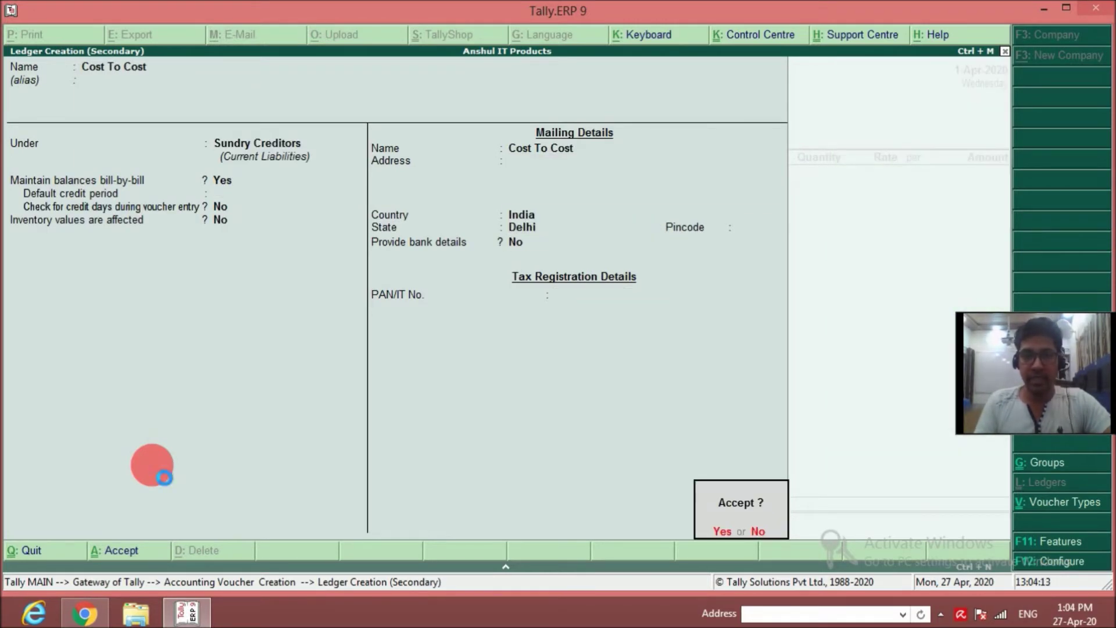
{"action": "key", "text": "Return"}
Step: Create a ledger named Purchases under Purchase Accounts and use it as the voucher's purchase ledger
{"action": "key", "text": "alt+c"}
{"action": "type", "text": "Pu"}
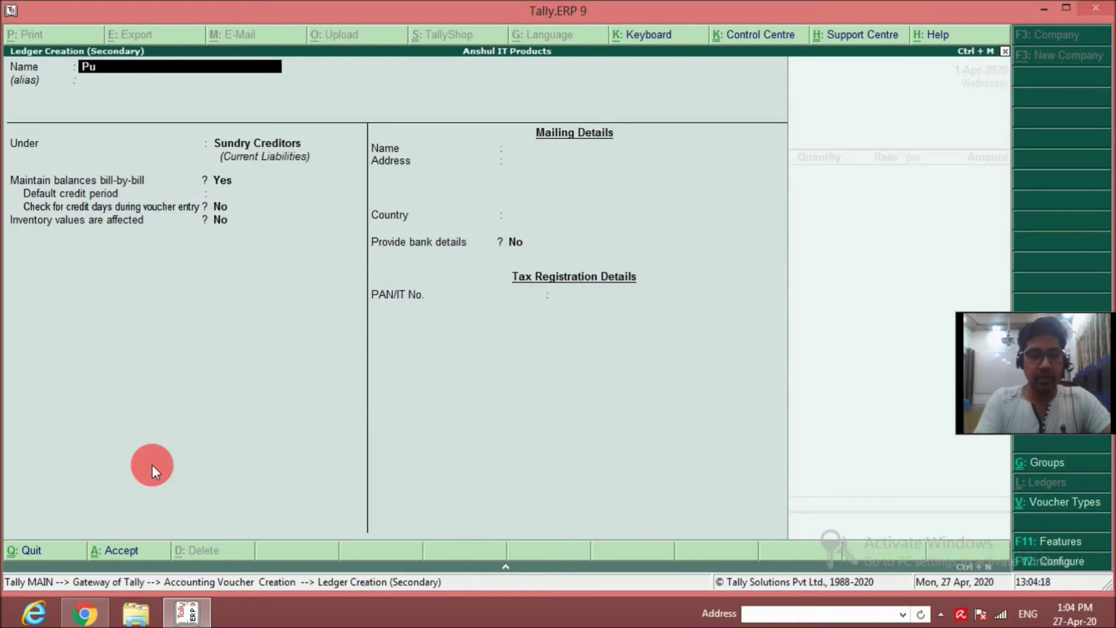
{"action": "type", "text": "rchases"}
{"action": "key", "text": "Return"}
{"action": "type", "text": "Pu"}
{"action": "key", "text": "Return"}
{"action": "key", "text": "Return"}
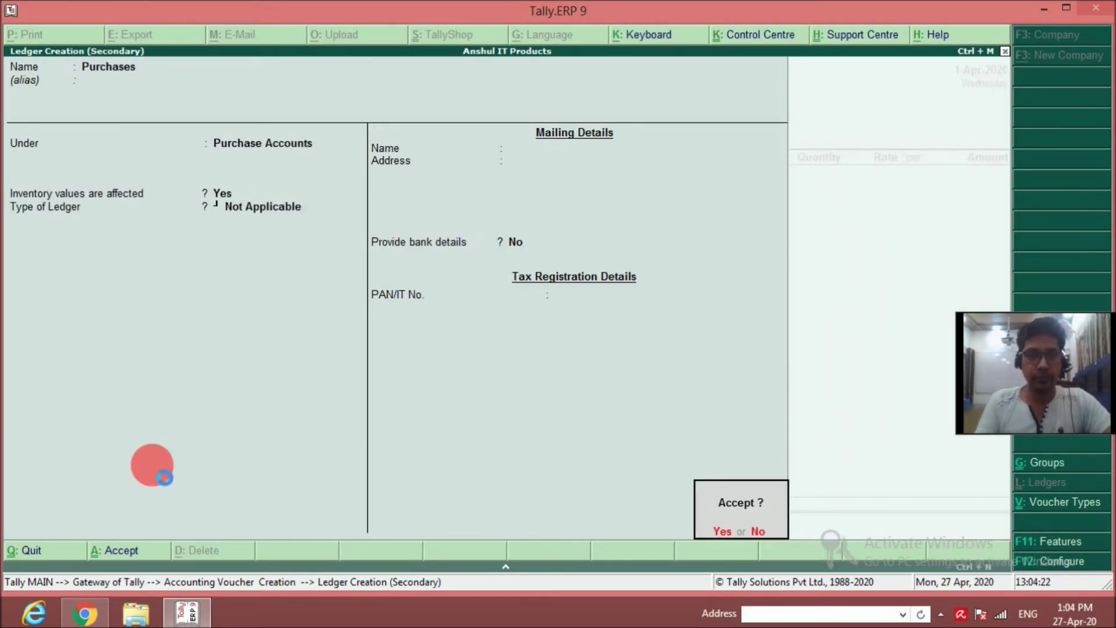
{"action": "key", "text": "Return"}
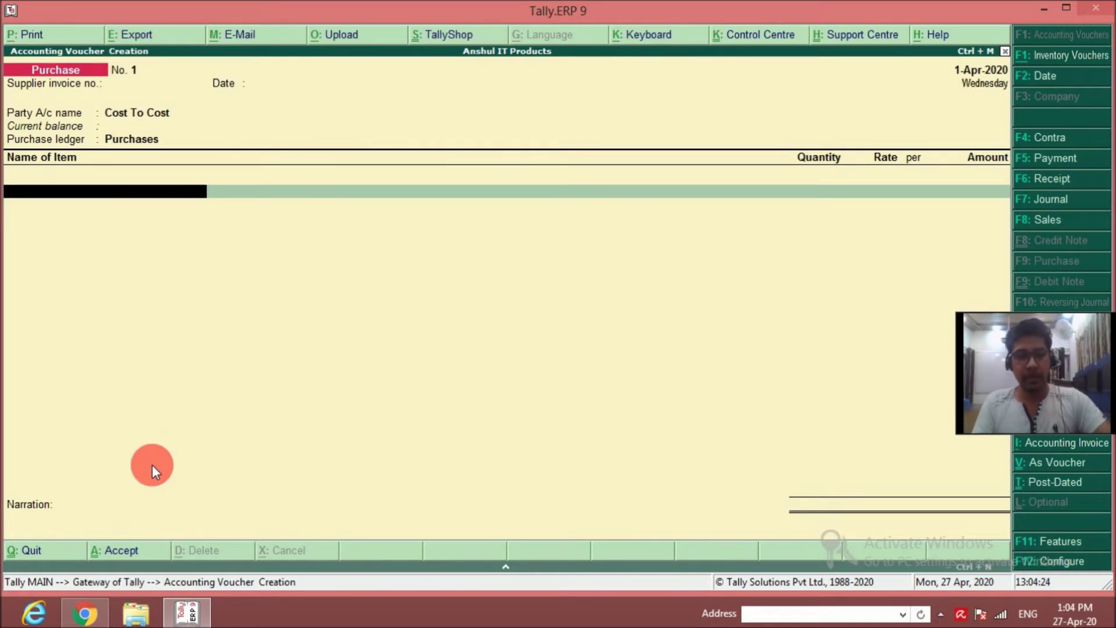
Step: Begin a new stock item named Pendrives under Primary for the first purchase line
{"action": "key", "text": "alt+c"}
{"action": "type", "text": "Pendrives"}
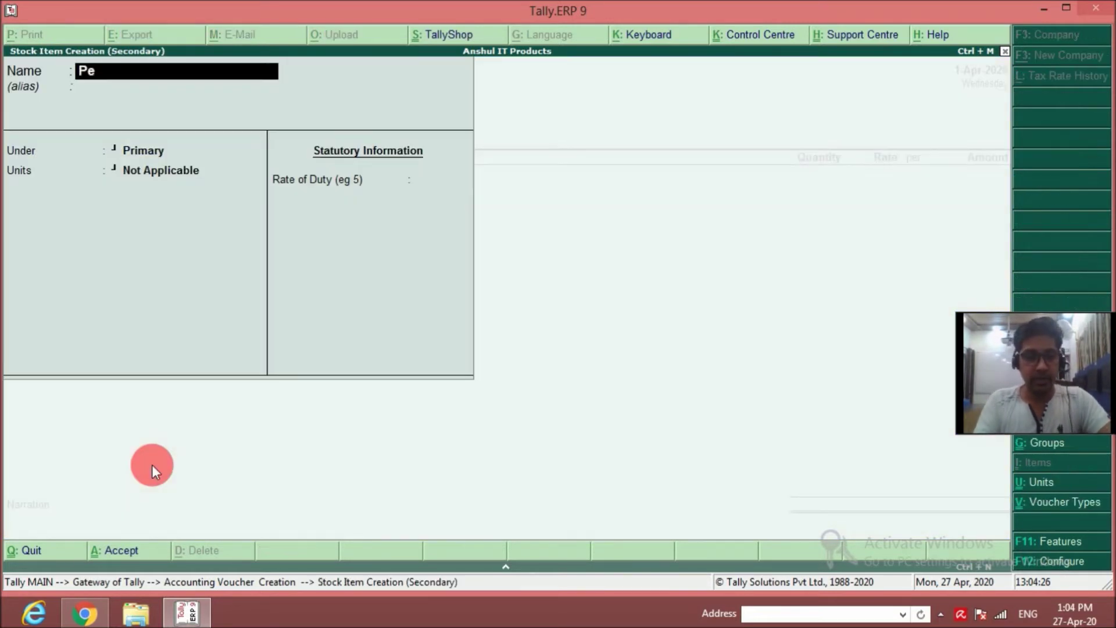
{"action": "key", "text": "Return"}
{"action": "key", "text": "Return"}
{"action": "key", "text": "Return"}
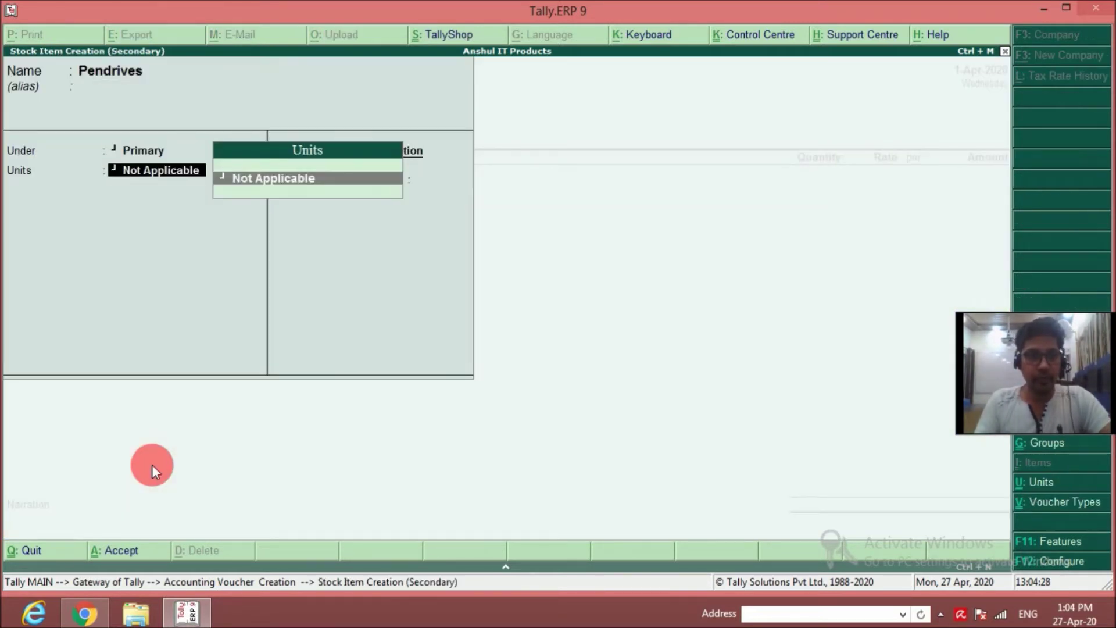
Step: Create a simple unit with the symbol nos, assign it to Pendrives and save the stock item
{"action": "key", "text": "alt+c"}
{"action": "type", "text": "nos"}
{"action": "key", "text": "Return"}
{"action": "key", "text": "Return"}
{"action": "key", "text": "Return"}
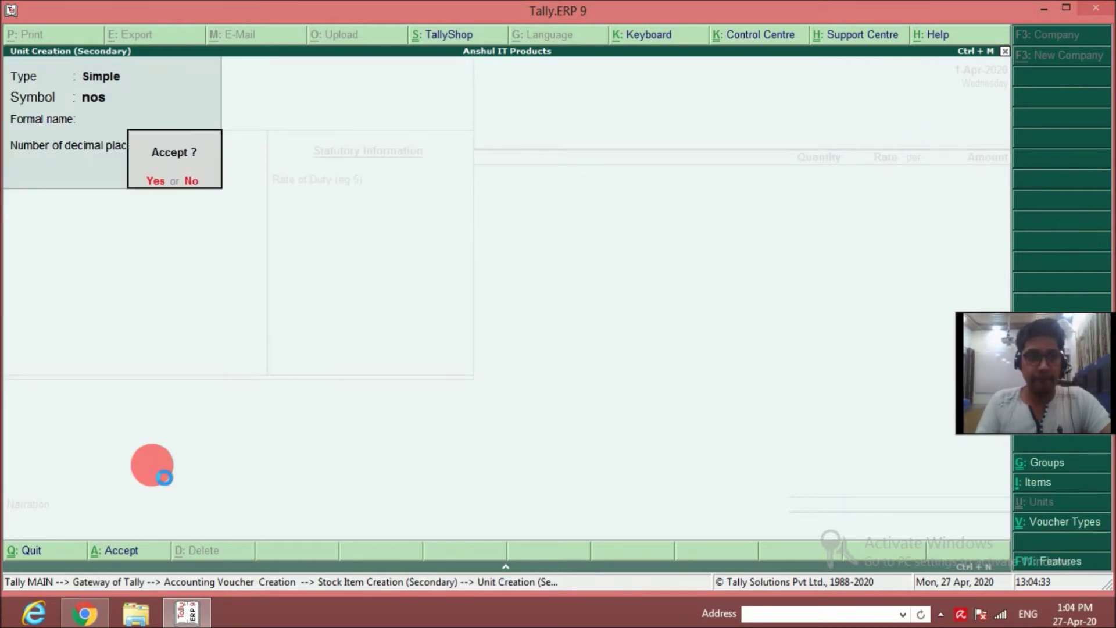
{"action": "key", "text": "Return"}
{"action": "key", "text": "Return"}
{"action": "key", "text": "Return"}
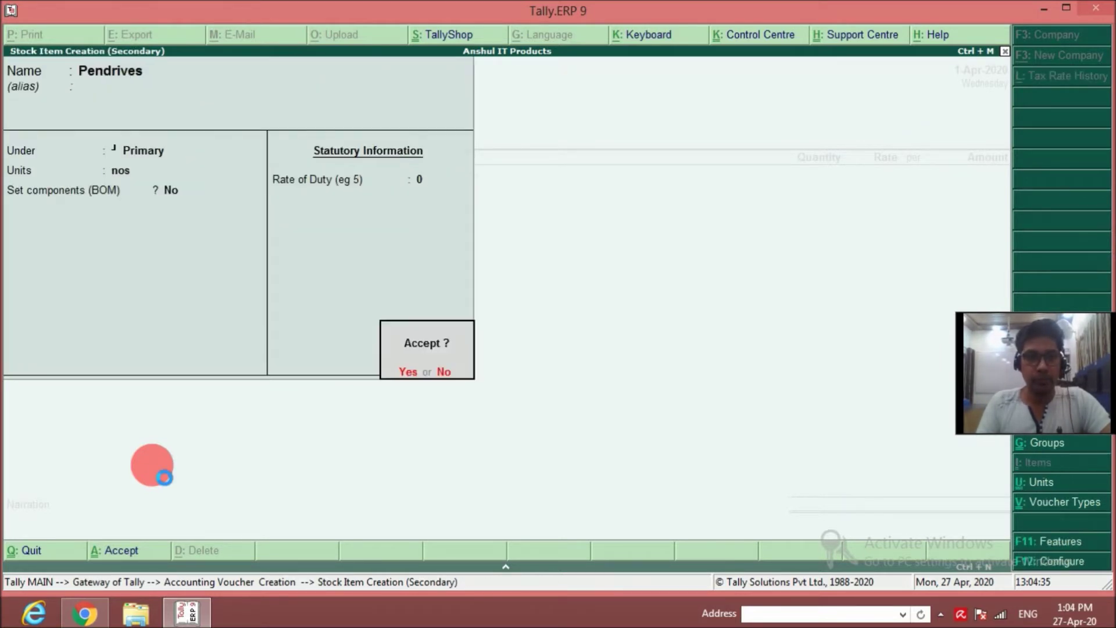
{"action": "key", "text": "Return"}
Step: Enter a quantity of 50 nos at a rate of 800 for Pendrives
{"action": "type", "text": "50"}
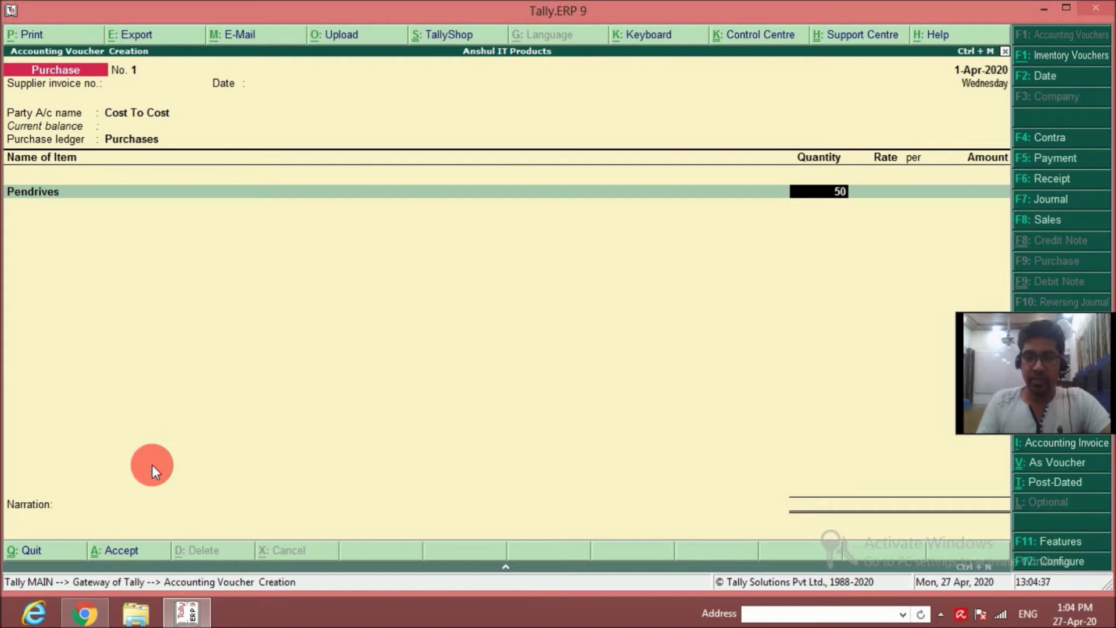
{"action": "key", "text": "Return"}
{"action": "type", "text": "800"}
{"action": "key", "text": "Return"}
{"action": "key", "text": "Return"}
{"action": "key", "text": "Return"}
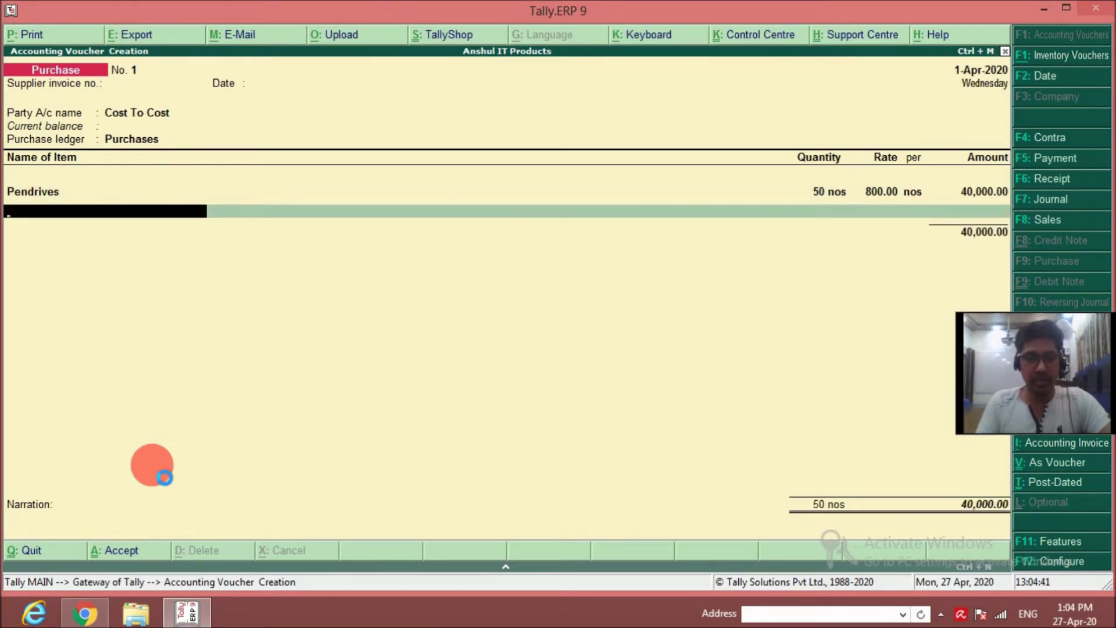
Step: Create the stock item Monitors under Primary with the unit nos for the second purchase line
{"action": "key", "text": "alt+c"}
{"action": "type", "text": "Monitors"}
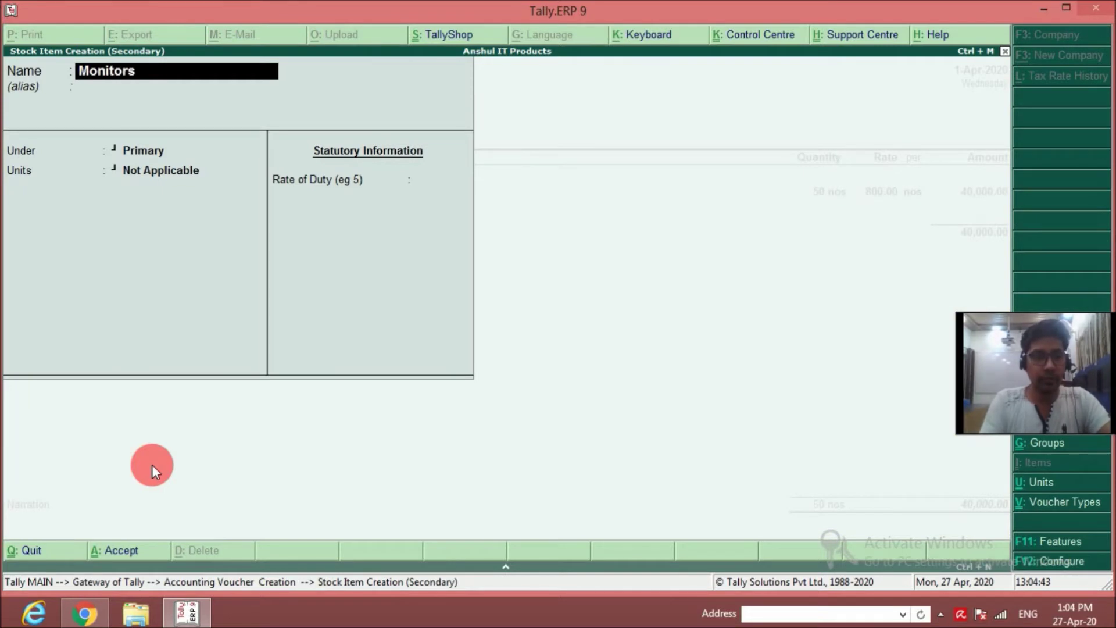
{"action": "key", "text": "Return"}
{"action": "key", "text": "Return"}
{"action": "key", "text": "Return"}
{"action": "key", "text": "Return"}
{"action": "key", "text": "Return"}
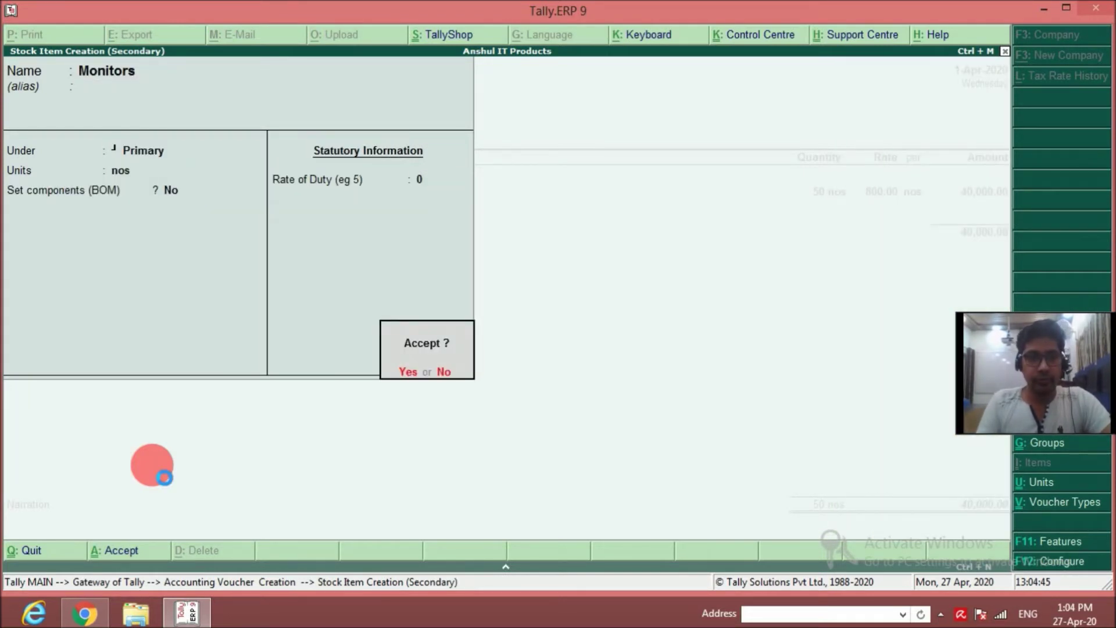
{"action": "key", "text": "Return"}
Step: Enter a quantity of 20 nos at a rate of 5250 for Monitors
{"action": "type", "text": "20"}
{"action": "key", "text": "Return"}
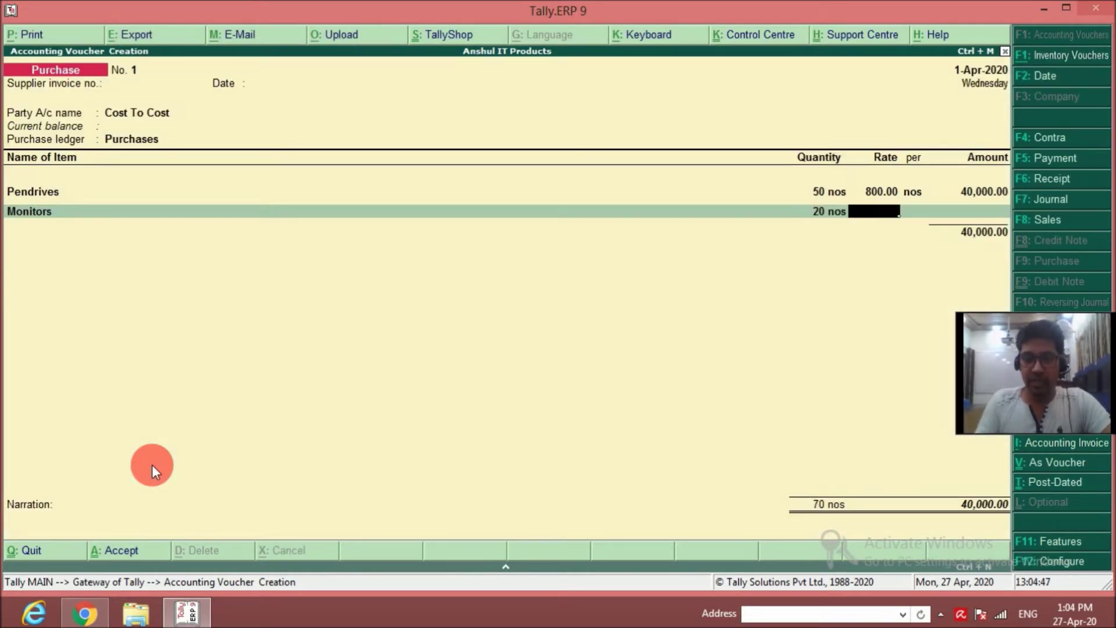
{"action": "type", "text": "5250"}
{"action": "key", "text": "Return"}
{"action": "key", "text": "Return"}
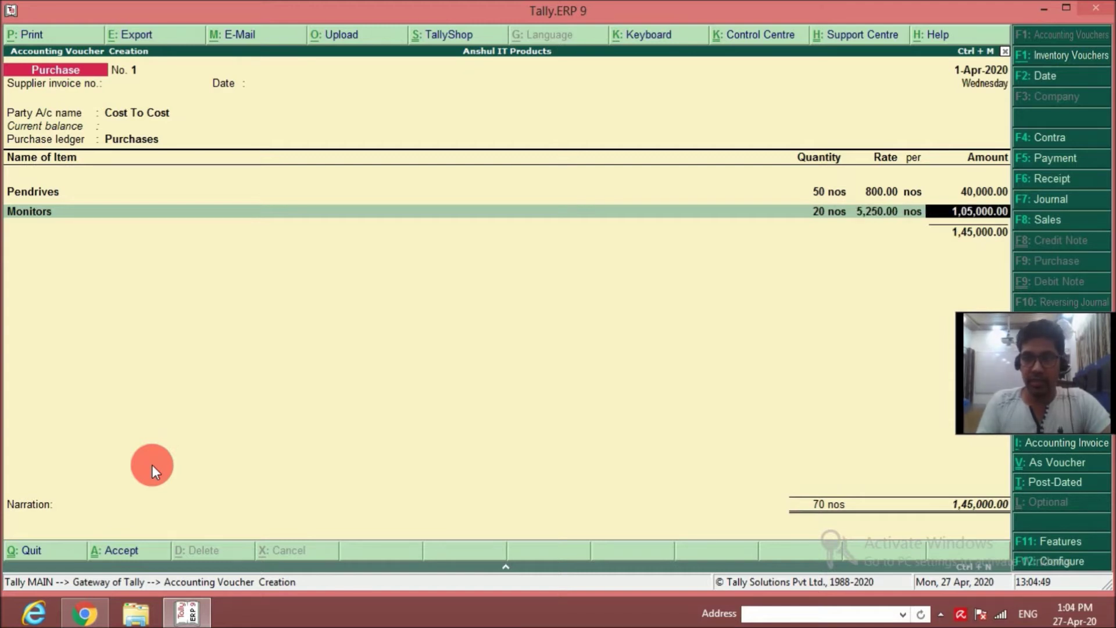
{"action": "key", "text": "Return"}
Step: Create the stock item Keyboard Mouse Kit under Primary with the unit nos for the third purchase line
{"action": "key", "text": "alt+c"}
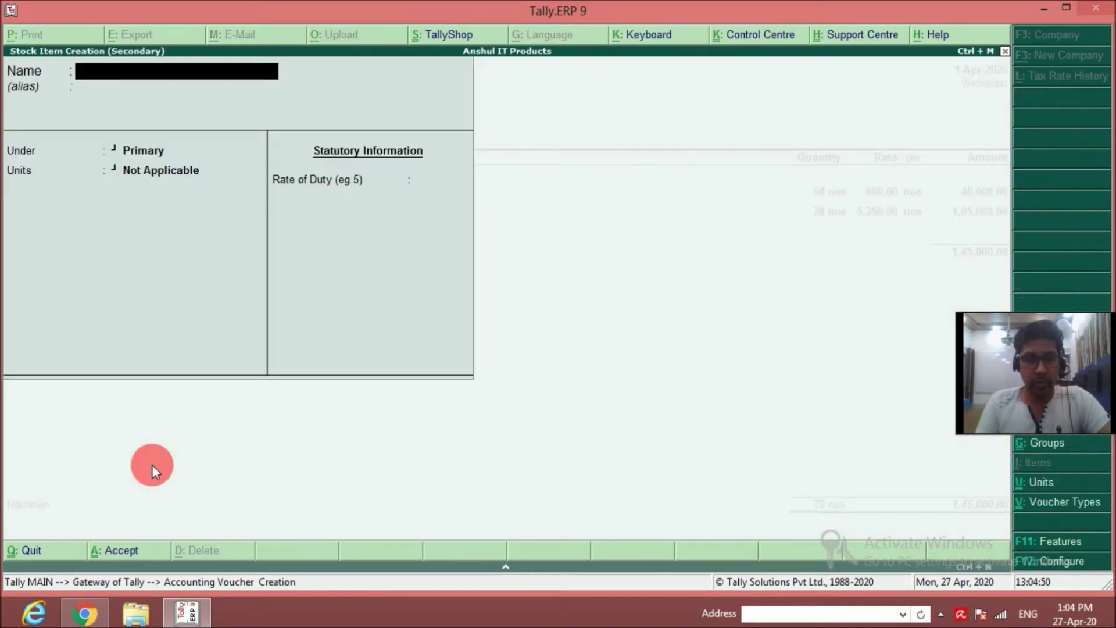
{"action": "type", "text": "Keyboa"}
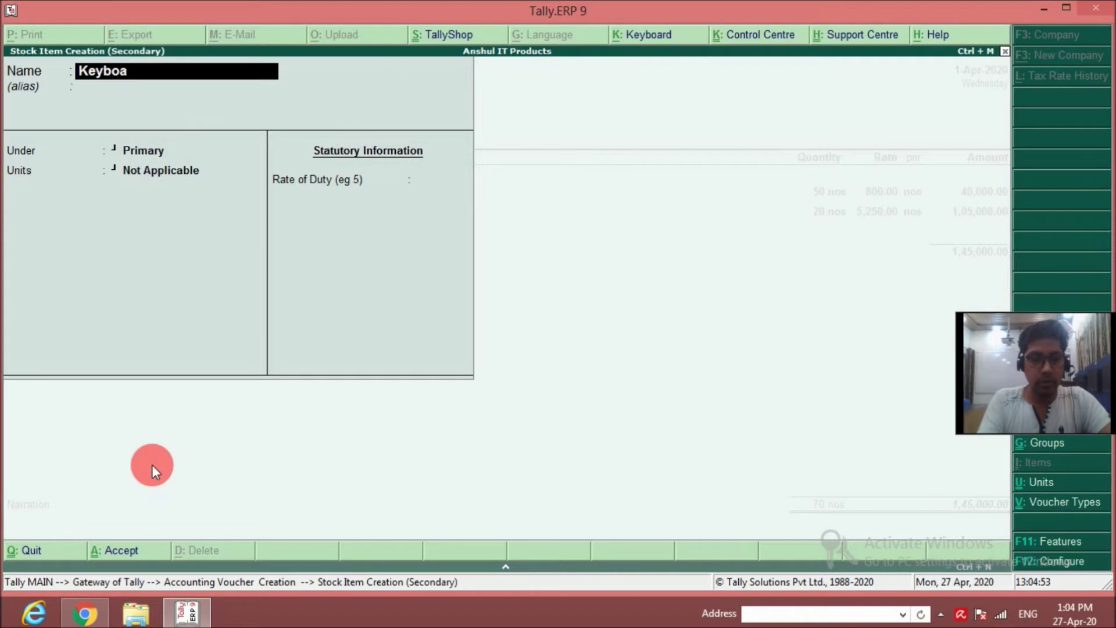
{"action": "type", "text": "rd Mouse"}
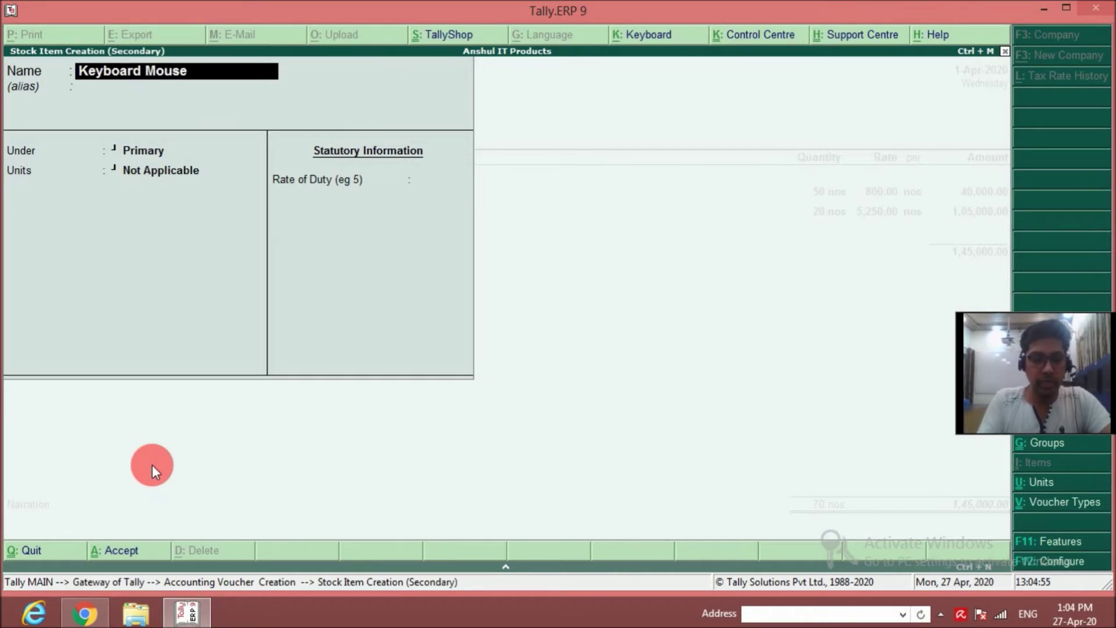
{"action": "type", "text": " Kit"}
{"action": "key", "text": "Return"}
{"action": "key", "text": "Return"}
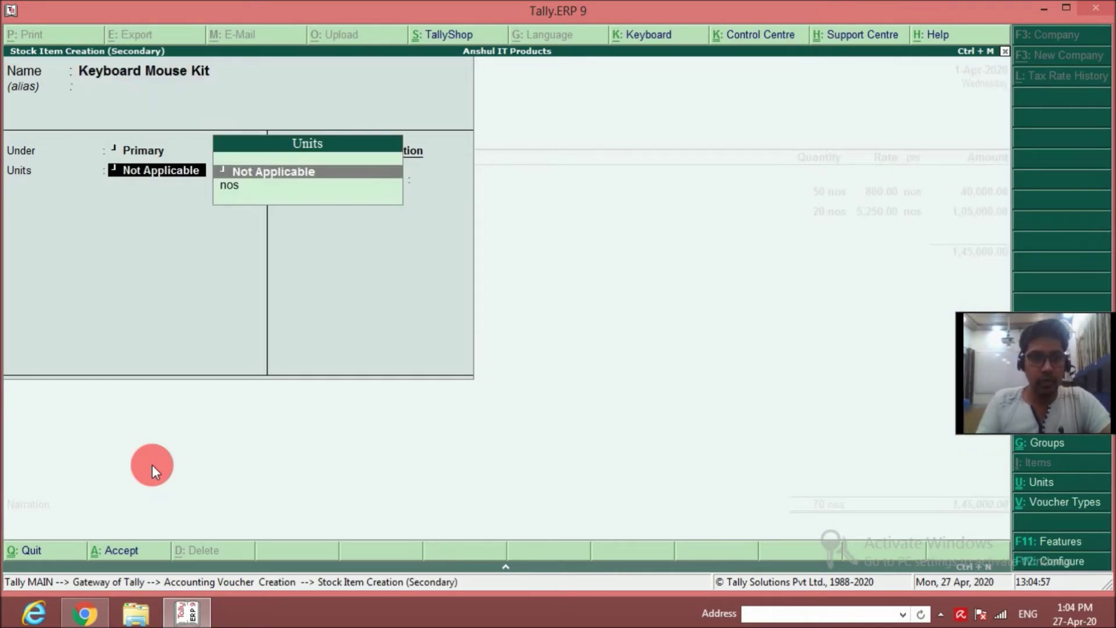
{"action": "key", "text": "Down"}
{"action": "key", "text": "Return"}
{"action": "key", "text": "Return"}
{"action": "key", "text": "Return"}
{"action": "key", "text": "Return"}
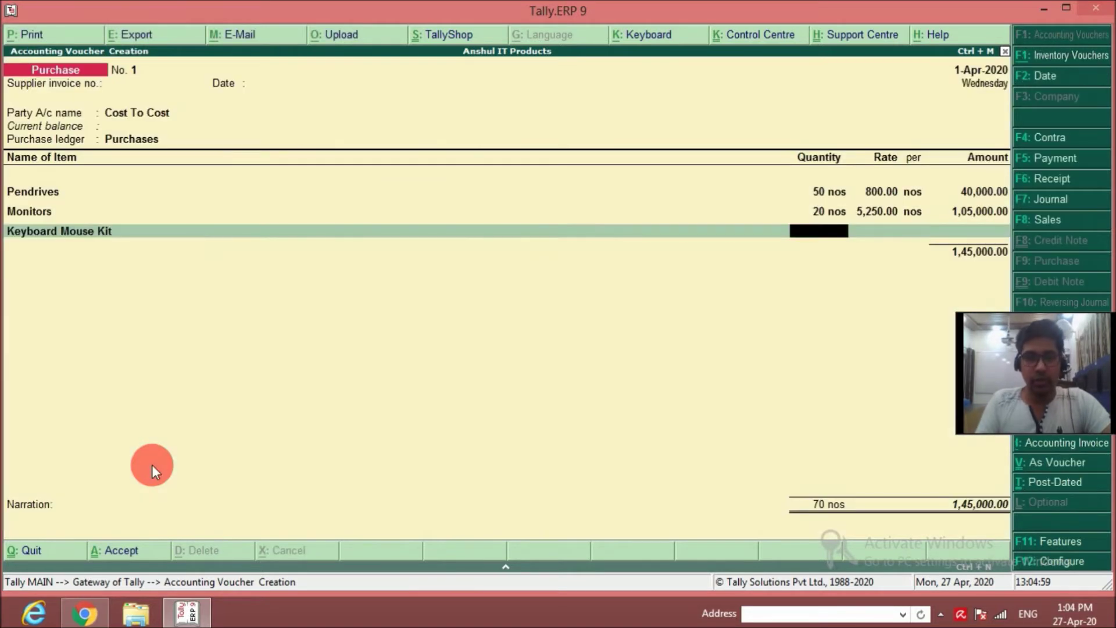
Step: Enter a quantity of 50 nos at a rate of 275 for Keyboard Mouse Kit
{"action": "type", "text": "50"}
{"action": "key", "text": "Return"}
{"action": "type", "text": "275"}
{"action": "key", "text": "Return"}
{"action": "key", "text": "Return"}
{"action": "key", "text": "Return"}
{"action": "key", "text": "BackSpace"}
{"action": "key", "text": "Return"}
Step: Create the stock item Wi-Fi Devices under Primary with the unit nos for the fourth purchase line
{"action": "key", "text": "alt+c"}
{"action": "type", "text": "Wi-Fi Devices"}
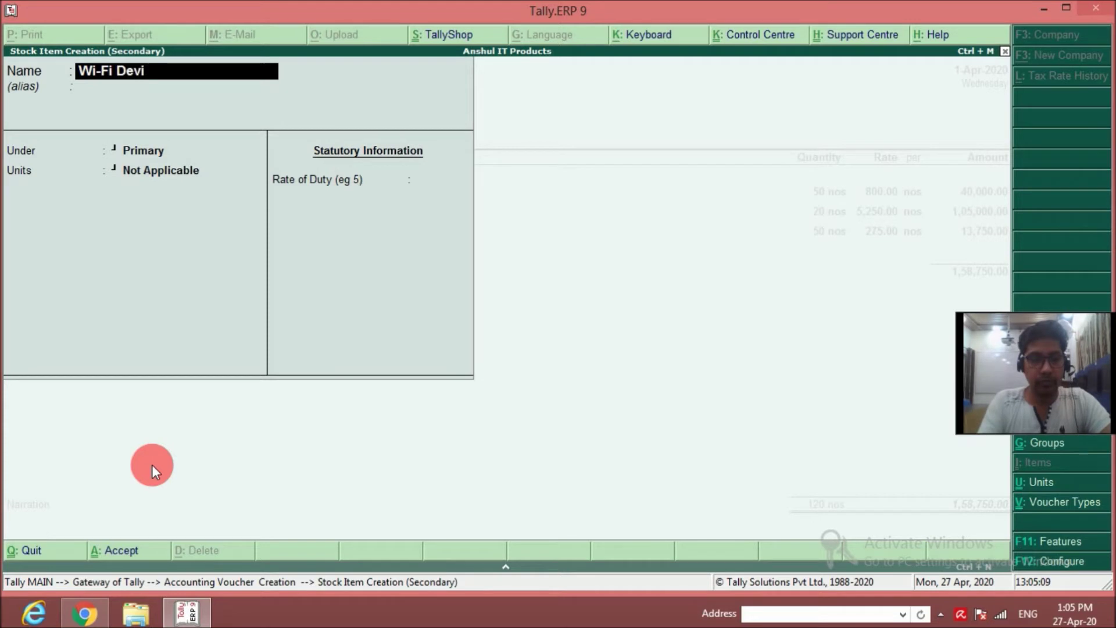
{"action": "key", "text": "Return"}
{"action": "key", "text": "Return"}
{"action": "key", "text": "Return"}
{"action": "key", "text": "Down"}
{"action": "key", "text": "Return"}
{"action": "key", "text": "Return"}
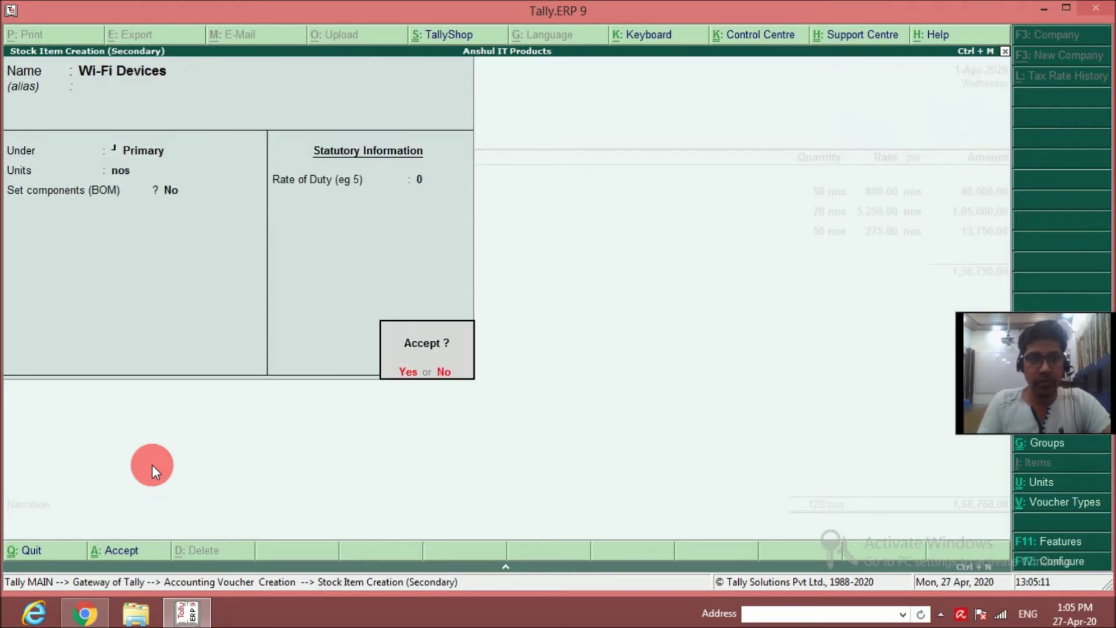
{"action": "type", "text": "y"}
Step: Enter a quantity of 75 nos at a rate of 210 for Wi-Fi Devices
{"action": "type", "text": "75"}
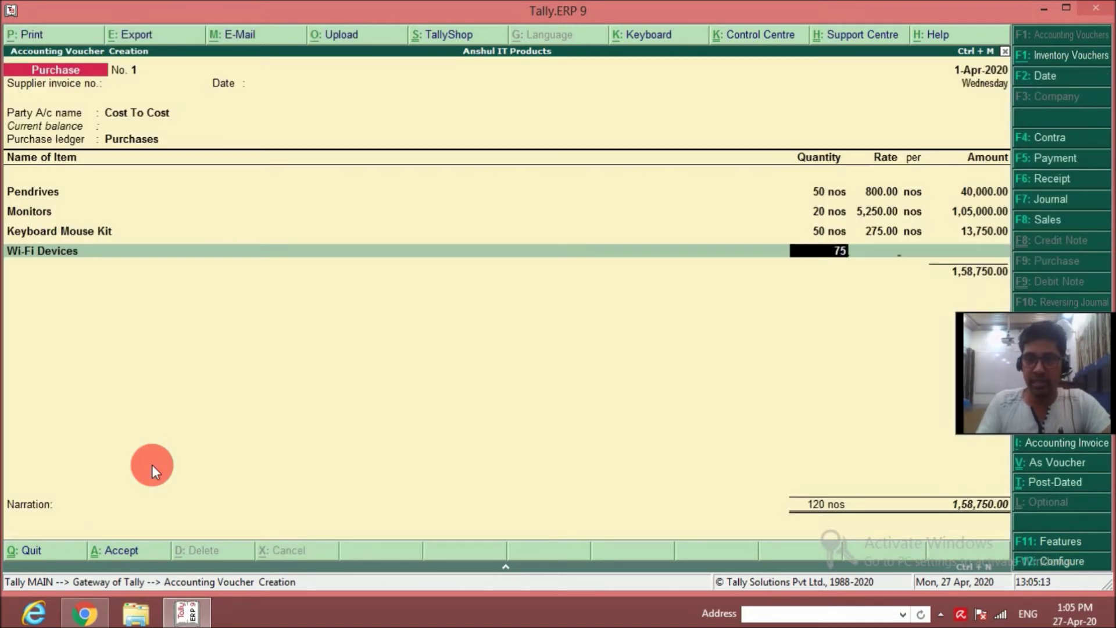
{"action": "key", "text": "Return"}
{"action": "type", "text": "210"}
{"action": "key", "text": "Return"}
{"action": "key", "text": "Return"}
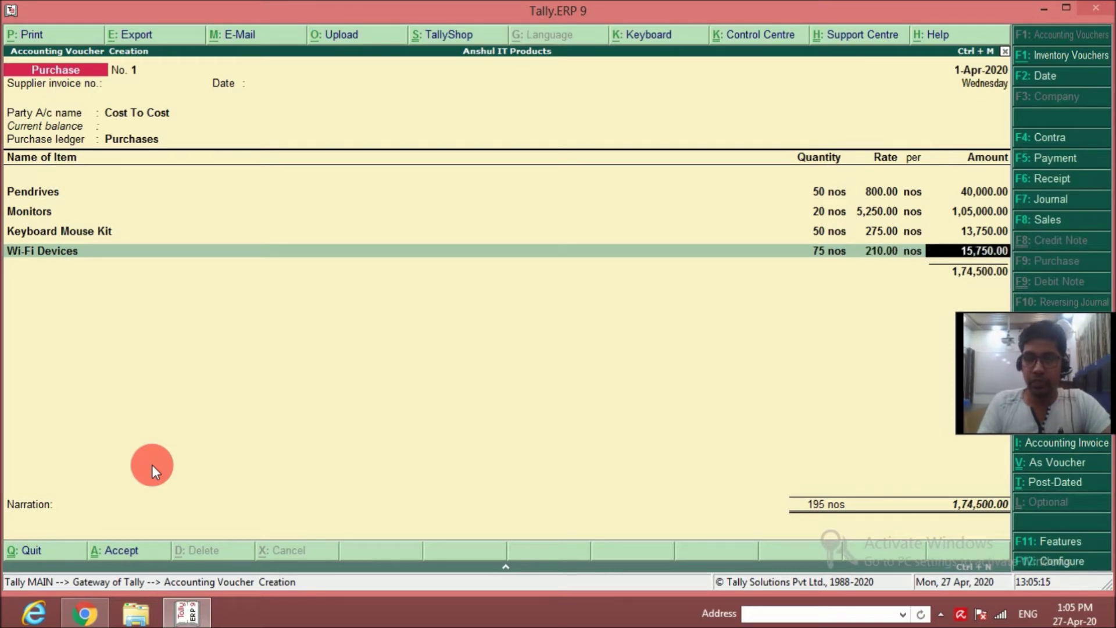
Step: End the purchase item list and allocate the full Cost To Cost amount to New Ref 1 in the bill-wise details
{"action": "key", "text": "Return"}
{"action": "key", "text": "Return"}
{"action": "key", "text": "Return"}
{"action": "key", "text": "Return"}
{"action": "key", "text": "Return"}
{"action": "key", "text": "Return"}
{"action": "key", "text": "BackSpace"}
{"action": "key", "text": "BackSpace"}
{"action": "key", "text": "BackSpace"}
{"action": "key", "text": "BackSpace"}
{"action": "key", "text": "Return"}
{"action": "key", "text": "Return"}
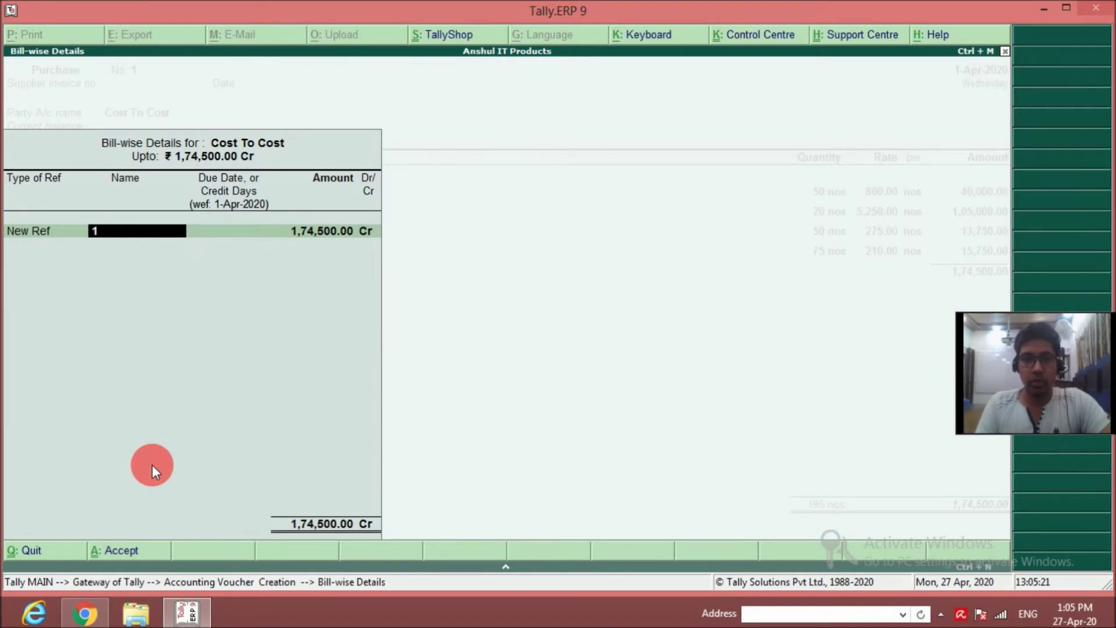
{"action": "key", "text": "Return"}
{"action": "key", "text": "Return"}
{"action": "key", "text": "Return"}
{"action": "key", "text": "Return"}
Step: Enter the narration "For purchases made agst bi no. dtd" and save the purchase voucher
{"action": "type", "text": "For purchases made agst b"}
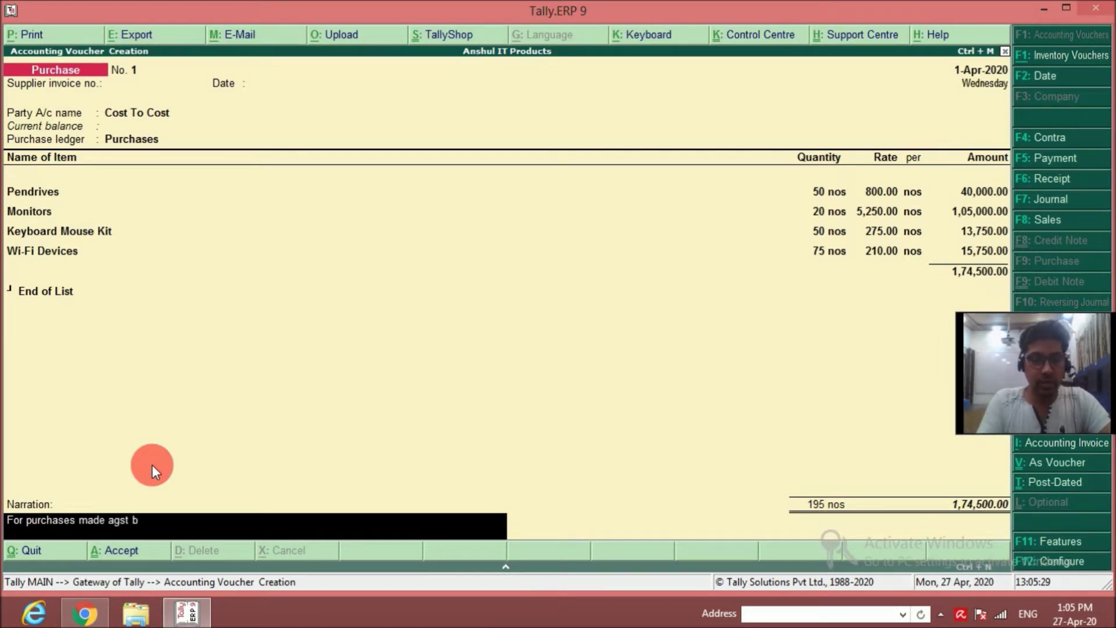
{"action": "type", "text": "i no. dtdt"}
{"action": "key", "text": "BackSpace"}
{"action": "key", "text": "Return"}
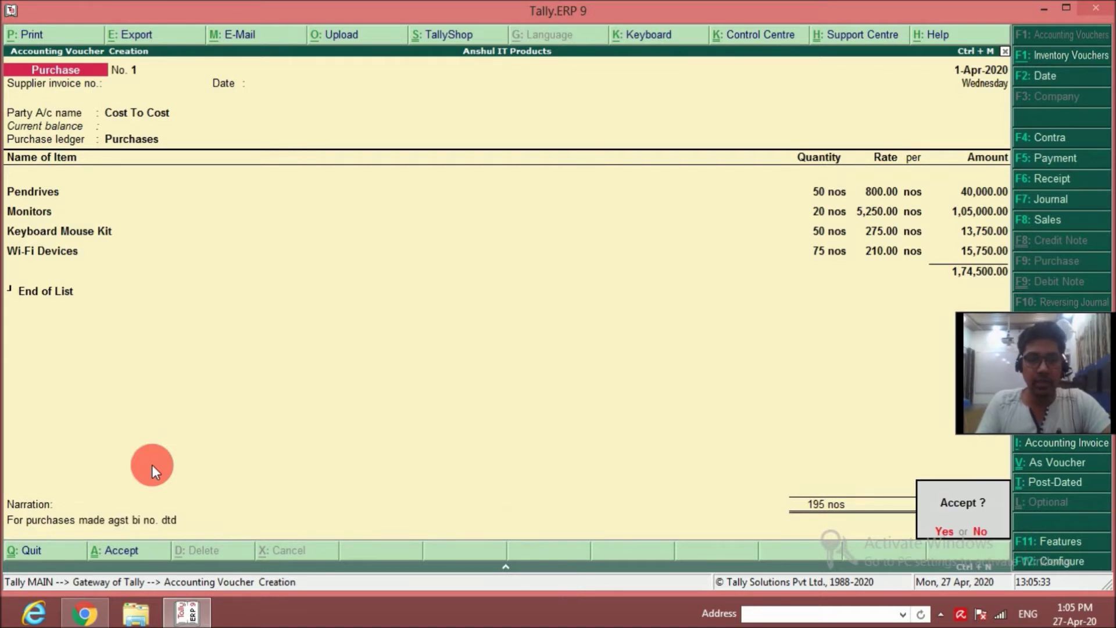
{"action": "key", "text": "Return"}
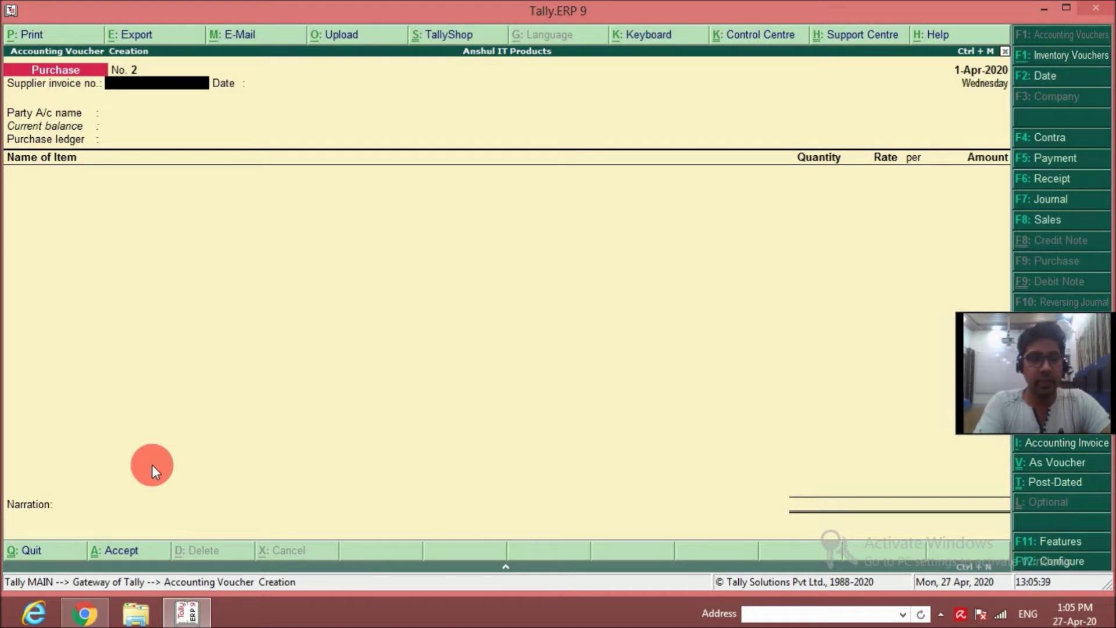
Step: Start a payment voucher and create the ledger Carriage Inward under Indirect Expenses as its debit account
{"action": "key", "text": "F5"}
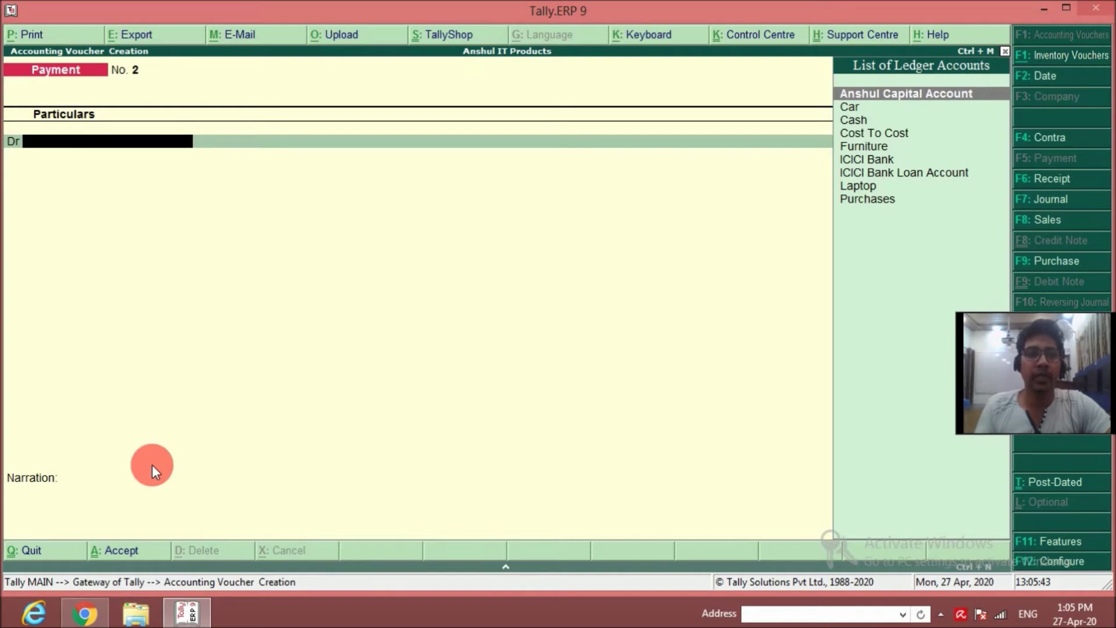
{"action": "key", "text": "alt+c"}
{"action": "type", "text": "Ca"}
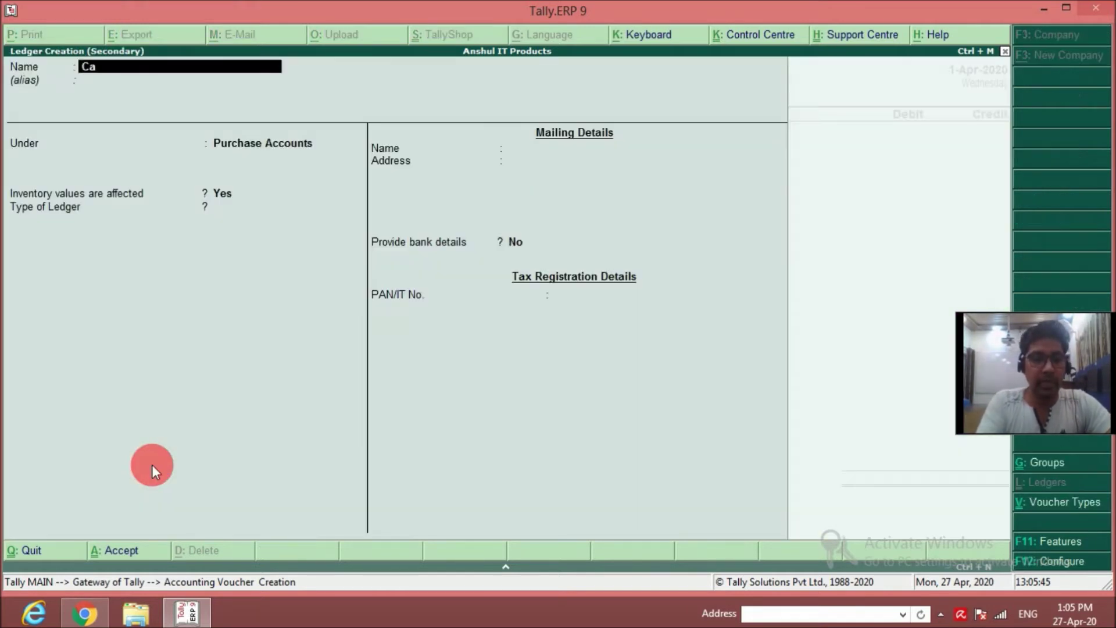
{"action": "type", "text": "rriage Inward"}
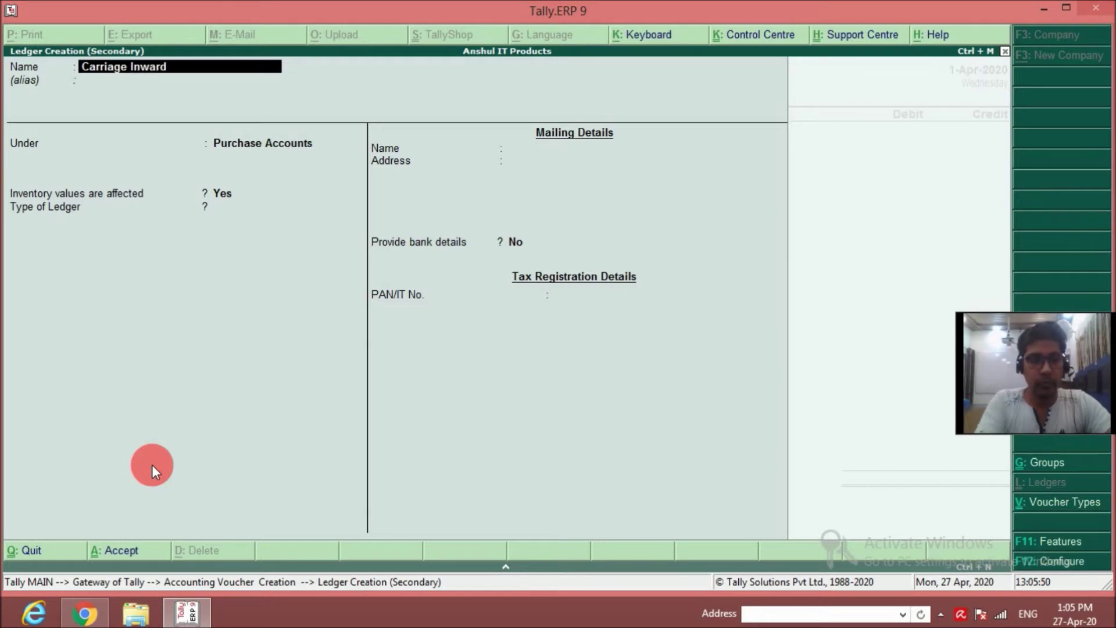
{"action": "key", "text": "Return"}
{"action": "key", "text": "Return"}
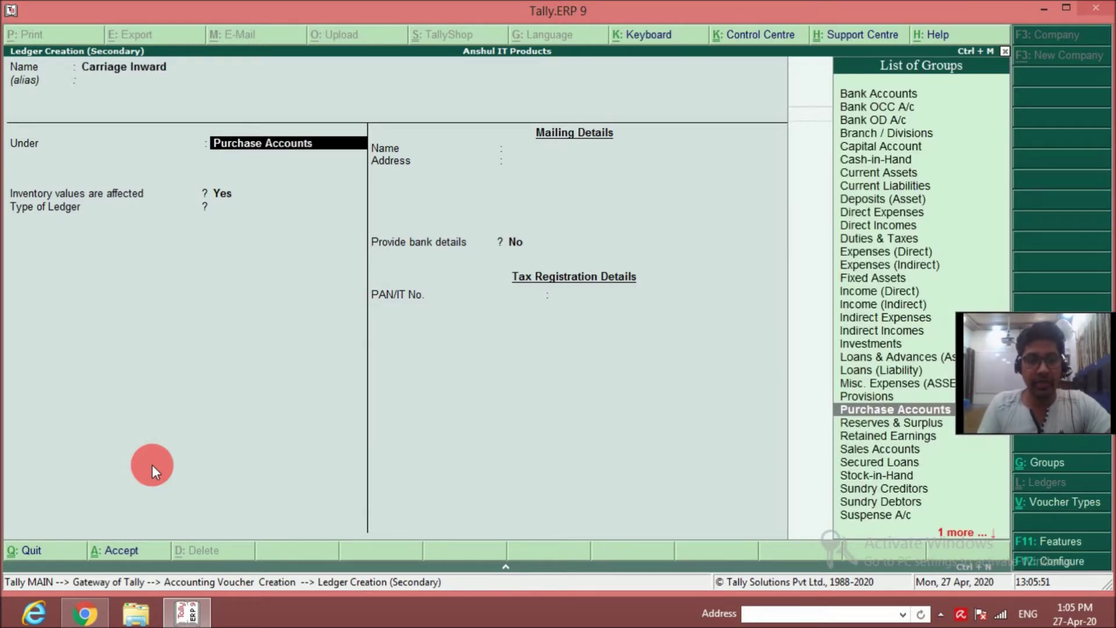
{"action": "type", "text": "ind"}
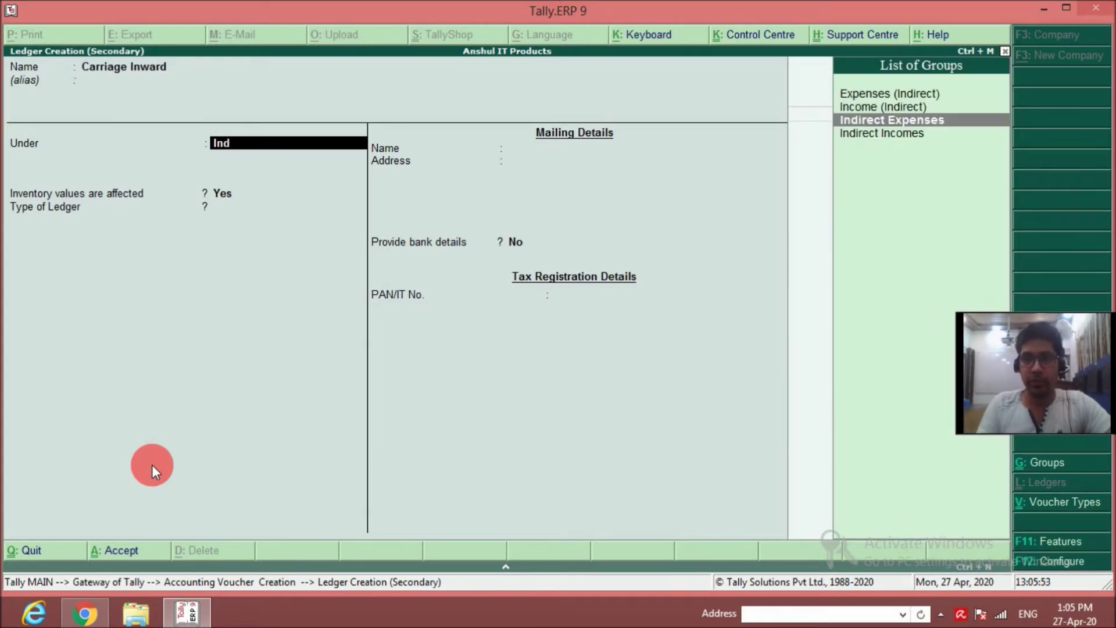
{"action": "key", "text": "Return"}
{"action": "key", "text": "ctrl+a"}
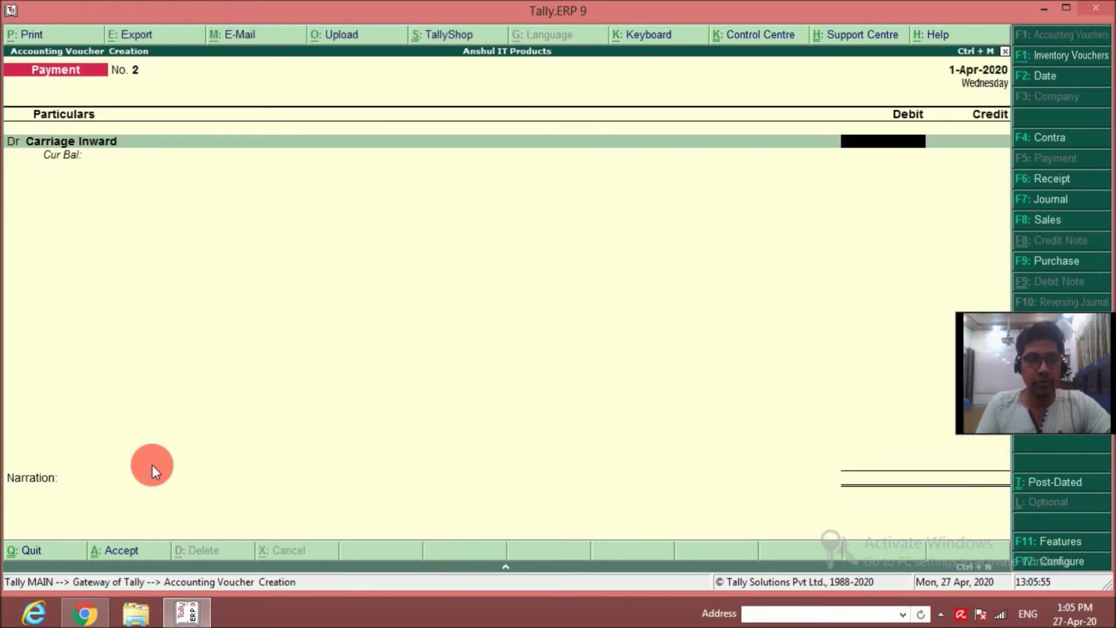
Step: Debit Carriage Inward with 500 and credit the same amount to Cash
{"action": "type", "text": "500"}
{"action": "key", "text": "Return"}
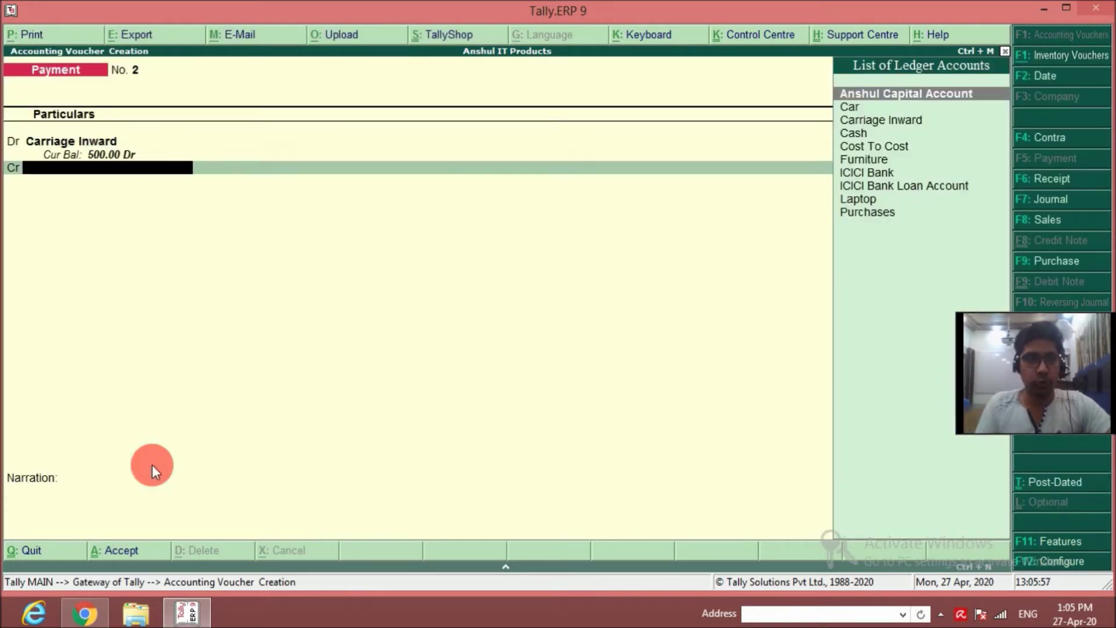
{"action": "key", "text": "Down"}
{"action": "key", "text": "Down"}
{"action": "key", "text": "Down"}
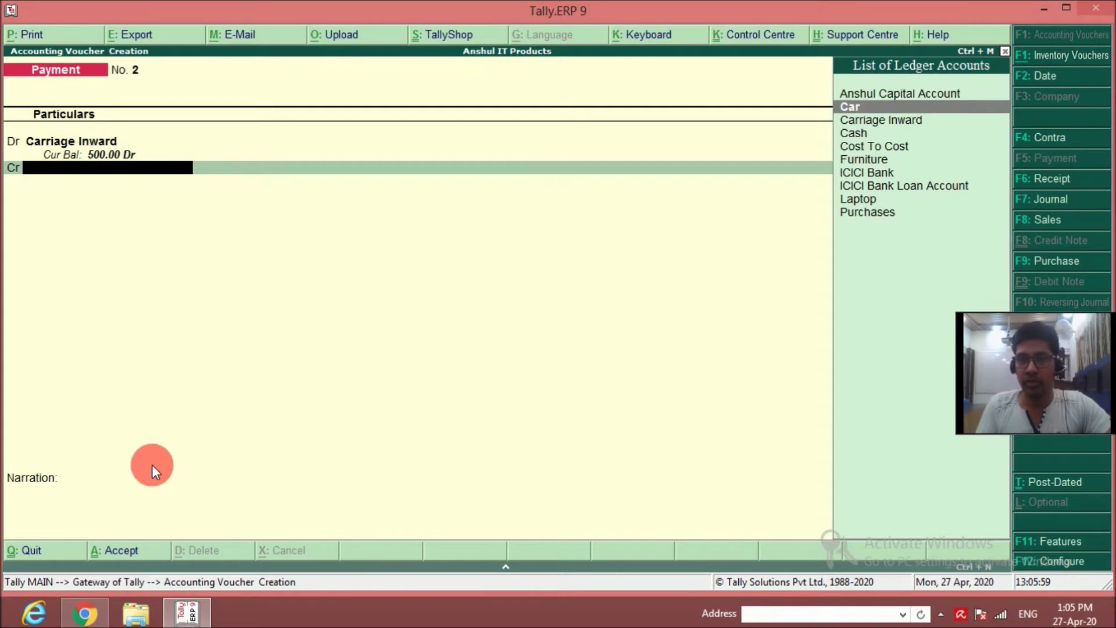
{"action": "key", "text": "Return"}
{"action": "key", "text": "Return"}
{"action": "key", "text": "Return"}
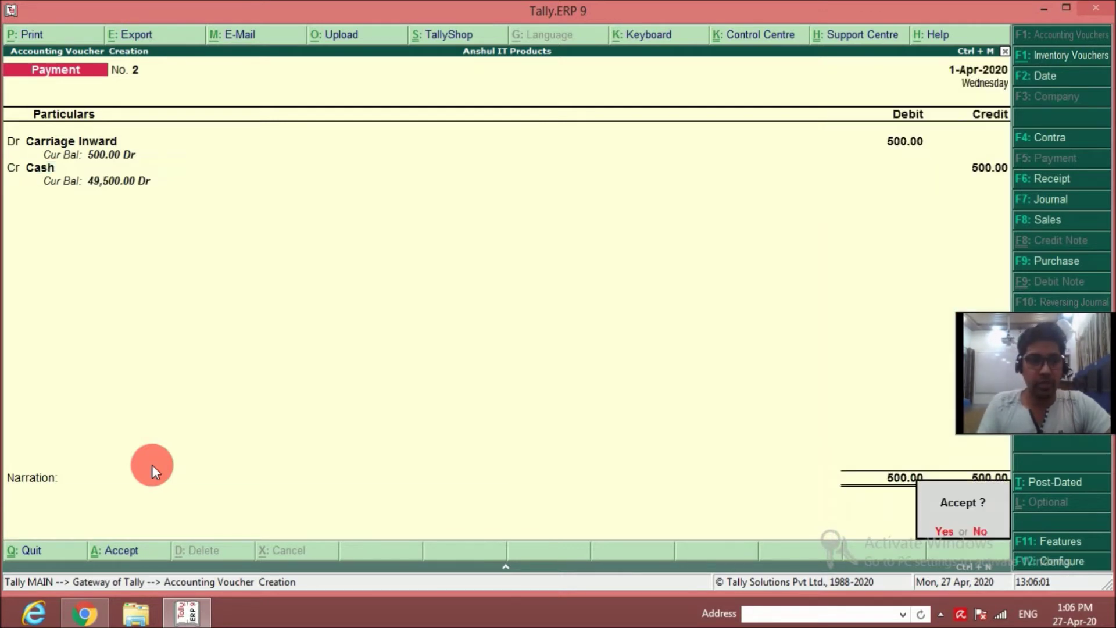
Step: Enter the narration "For carriage inward paid" and save the payment voucher
{"action": "key", "text": "Escape"}
{"action": "type", "text": "For carriage"}
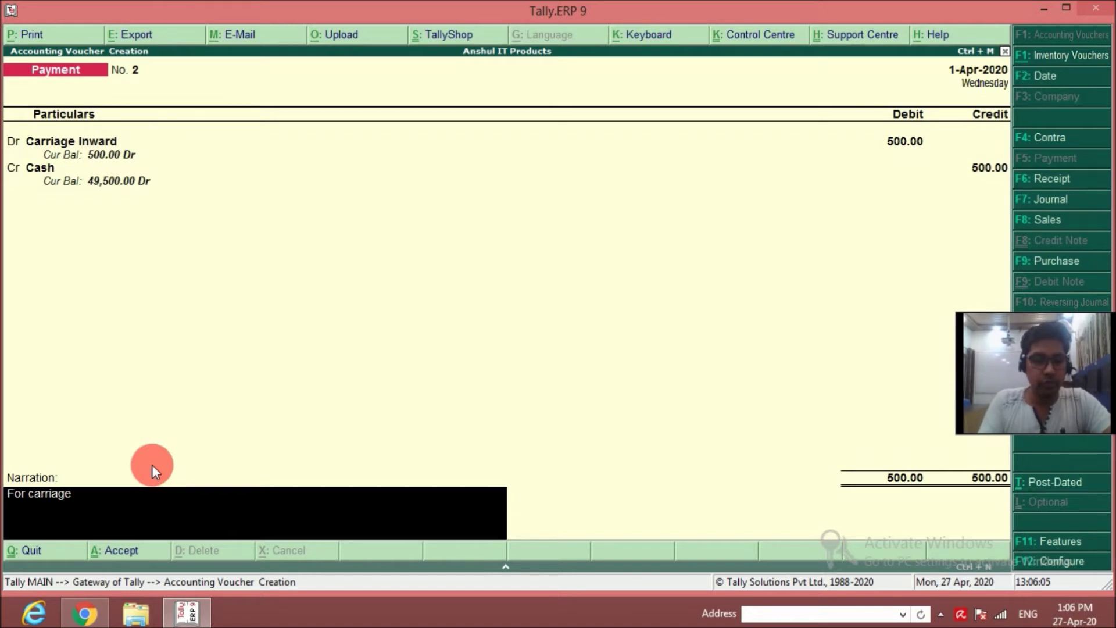
{"action": "type", "text": " inward paid"}
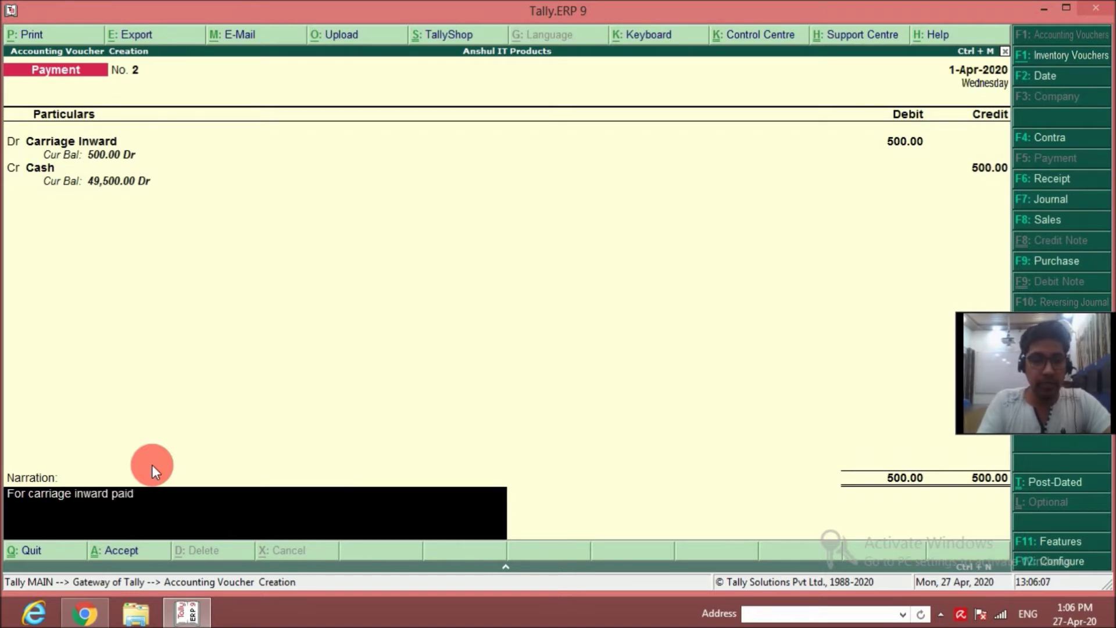
{"action": "key", "text": "Return"}
{"action": "key", "text": "Return"}
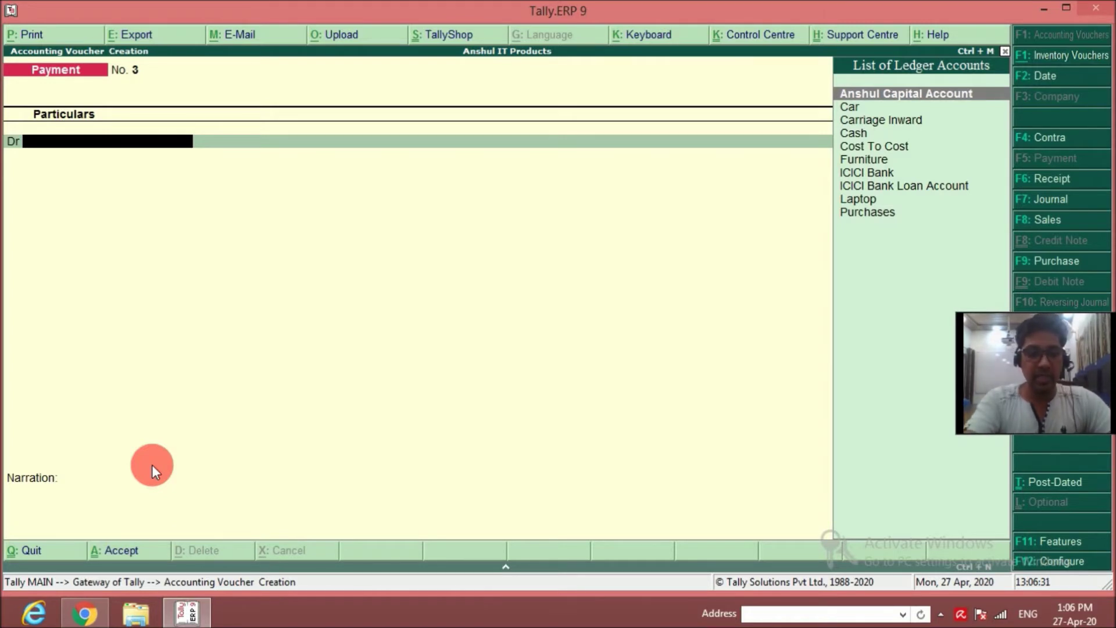
Step: Start a journal voucher with Cost To Cost as the debit account
{"action": "key", "text": "F7"}
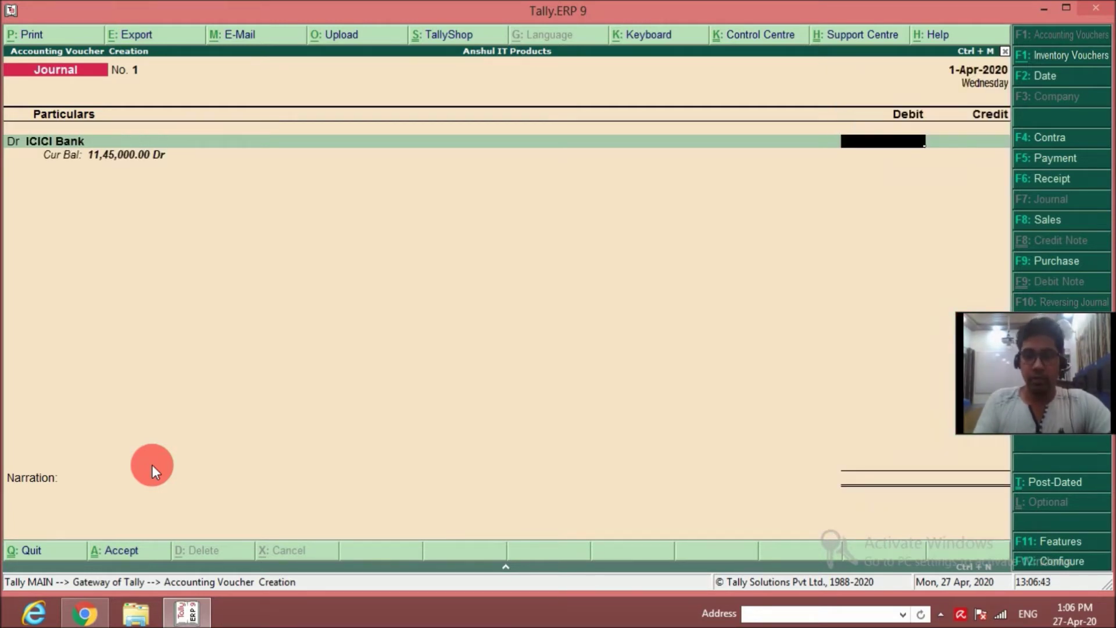
{"action": "key", "text": "BackSpace"}
{"action": "key", "text": "Down"}
{"action": "key", "text": "Up"}
{"action": "key", "text": "Up"}
{"action": "key", "text": "Return"}
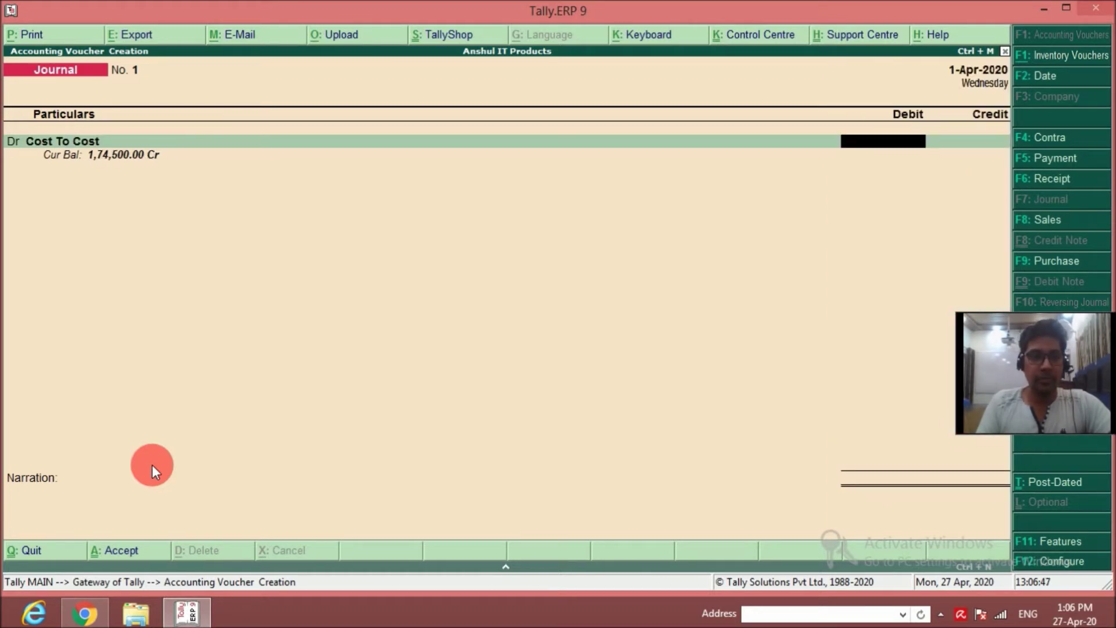
Step: Enter a debit amount of 1 for Cost To Cost and allocate it as Agst Ref to bill 1
{"action": "type", "text": "1"}
{"action": "key", "text": "Return"}
{"action": "key", "text": "Return"}
{"action": "key", "text": "Return"}
{"action": "key", "text": "Return"}
{"action": "key", "text": "Return"}
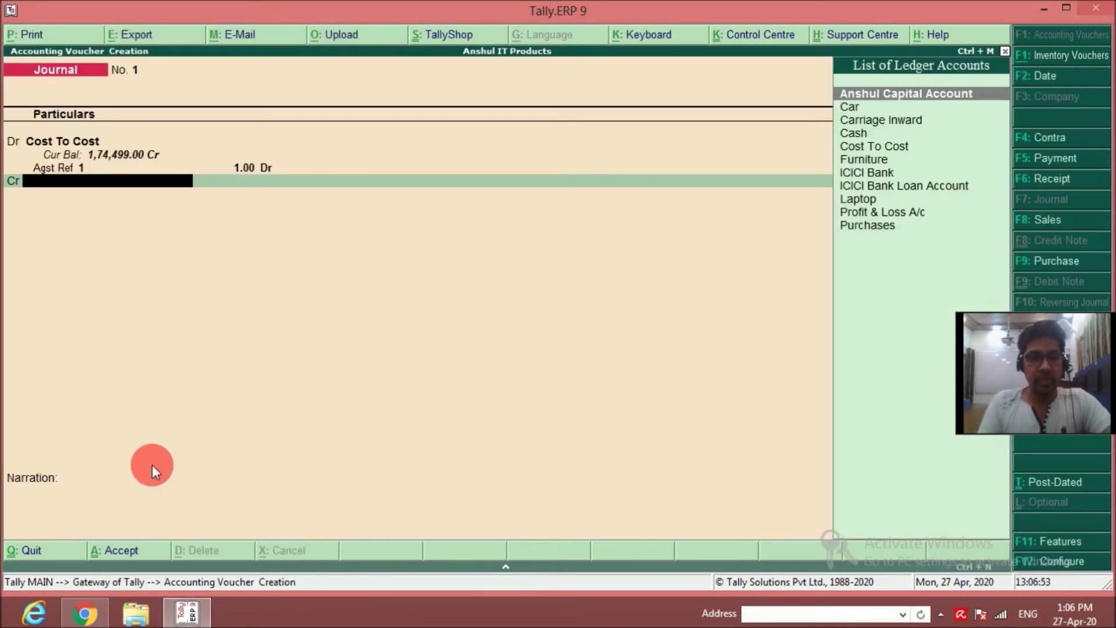
Step: Create the ledger Purchase Return under Purchase Accounts, with inventory values affected, as the journal's credit account
{"action": "key", "text": "alt+c"}
{"action": "type", "text": "Purcha"}
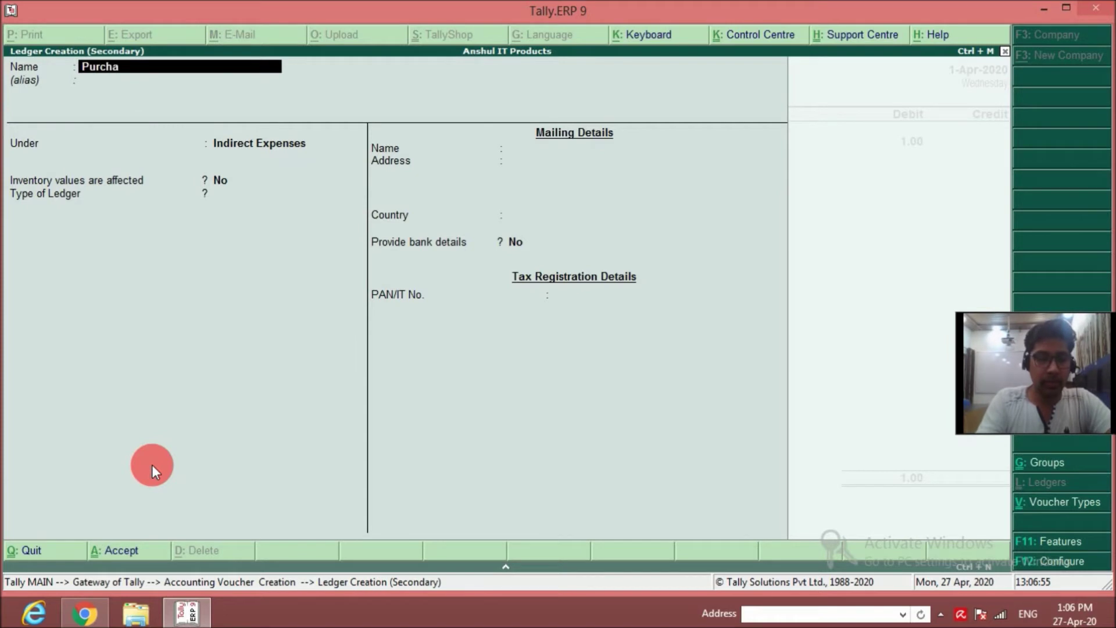
{"action": "type", "text": "se Return"}
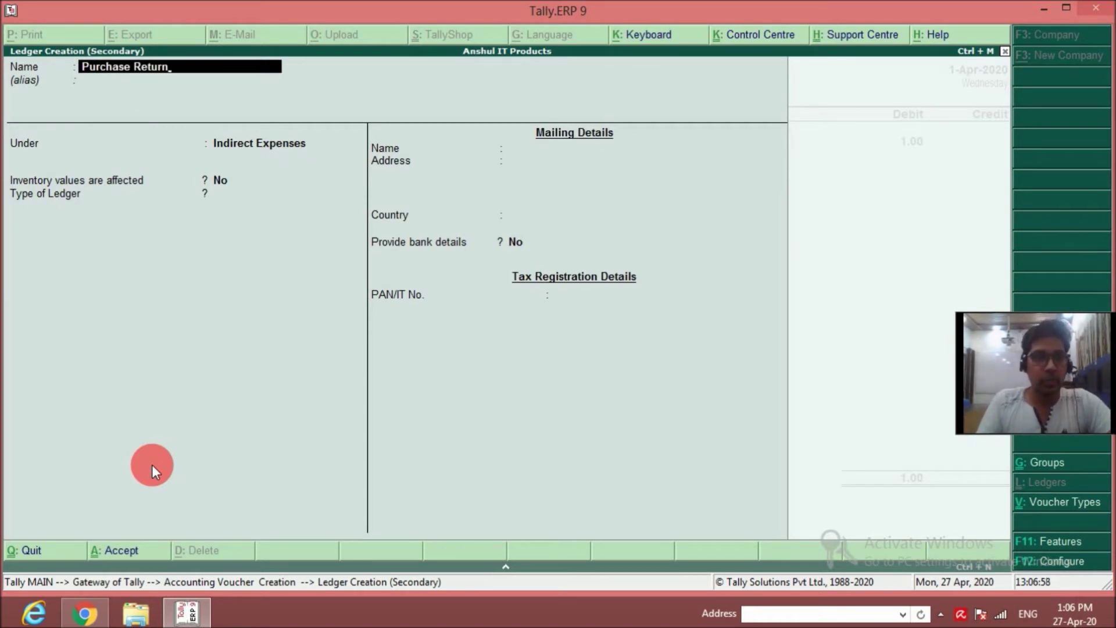
{"action": "key", "text": "Return"}
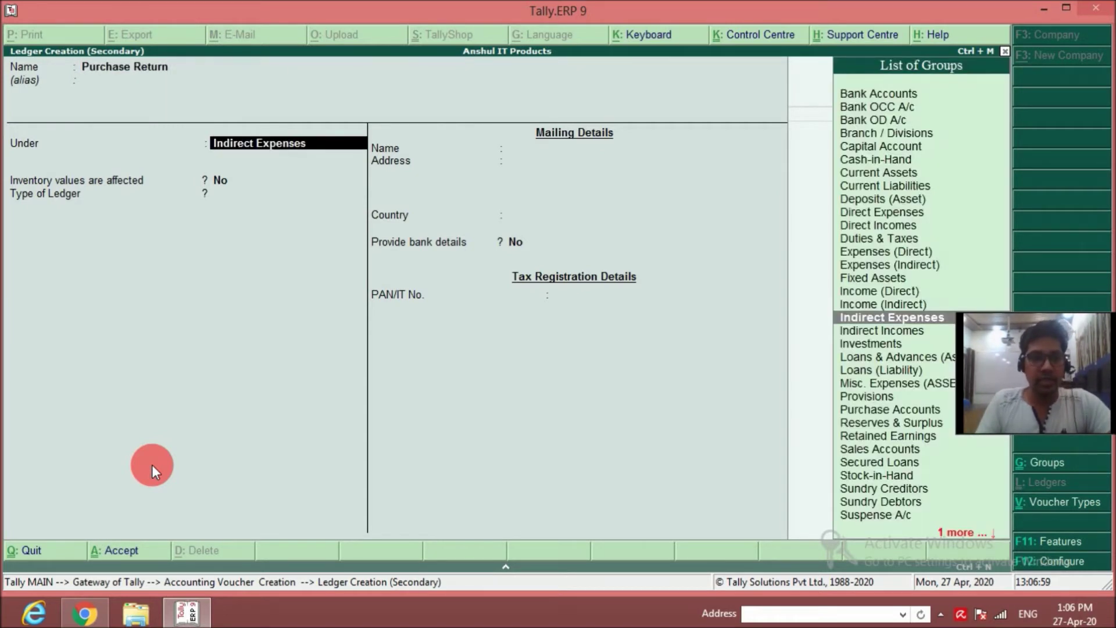
{"action": "type", "text": "p"}
{"action": "key", "text": "Down"}
{"action": "key", "text": "Return"}
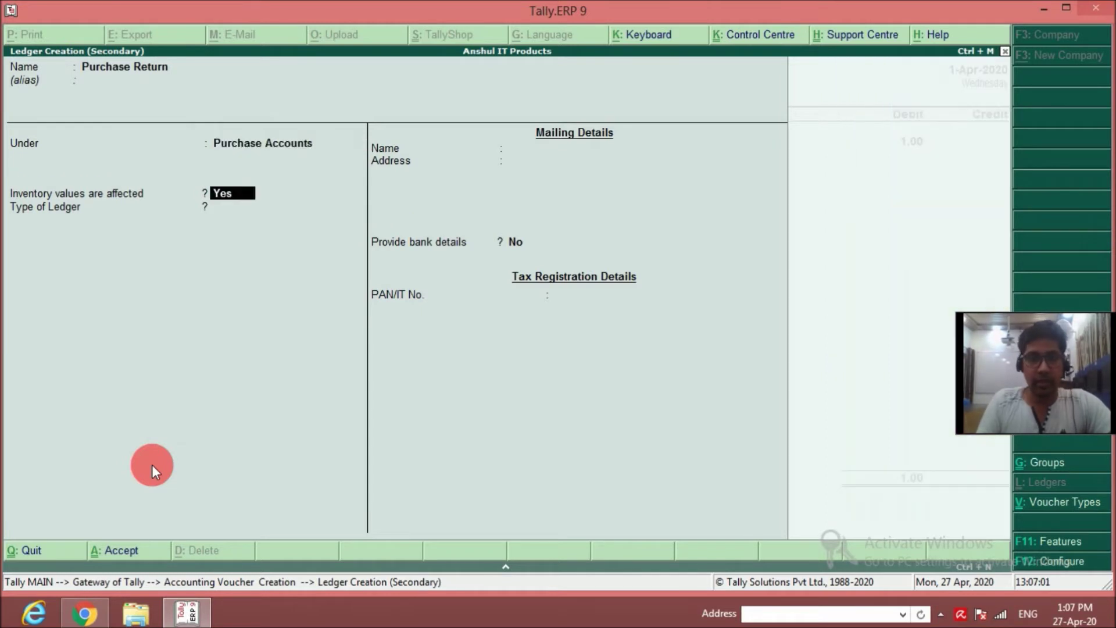
{"action": "key", "text": "ctrl+a"}
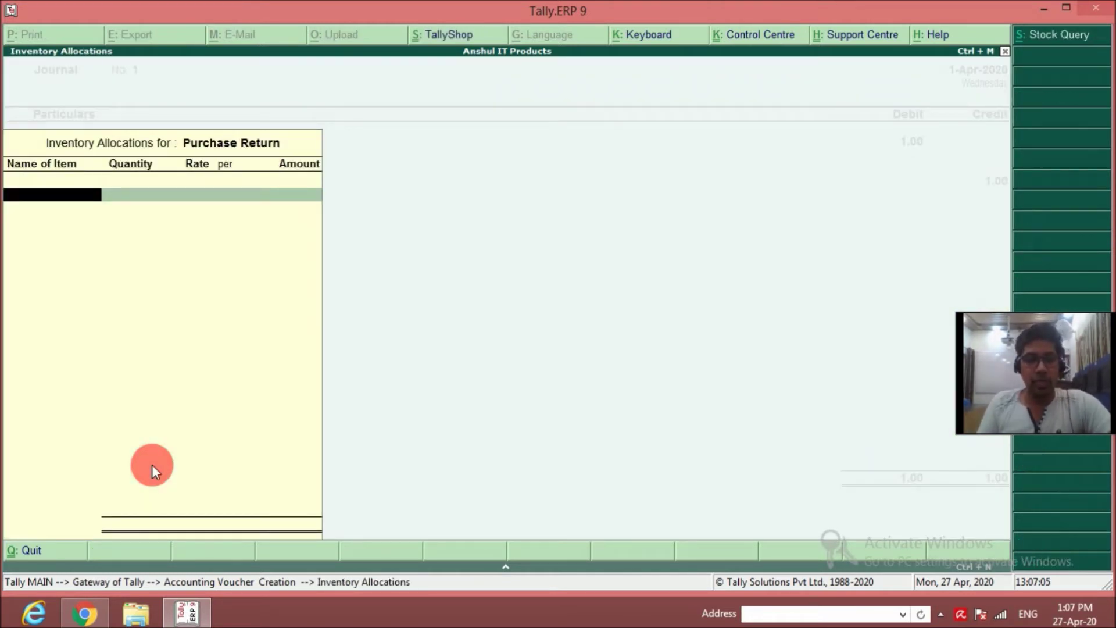
Step: Allocate 10 nos of Pendrives at a rate of 800 to Purchase Return
{"action": "type", "text": "P"}
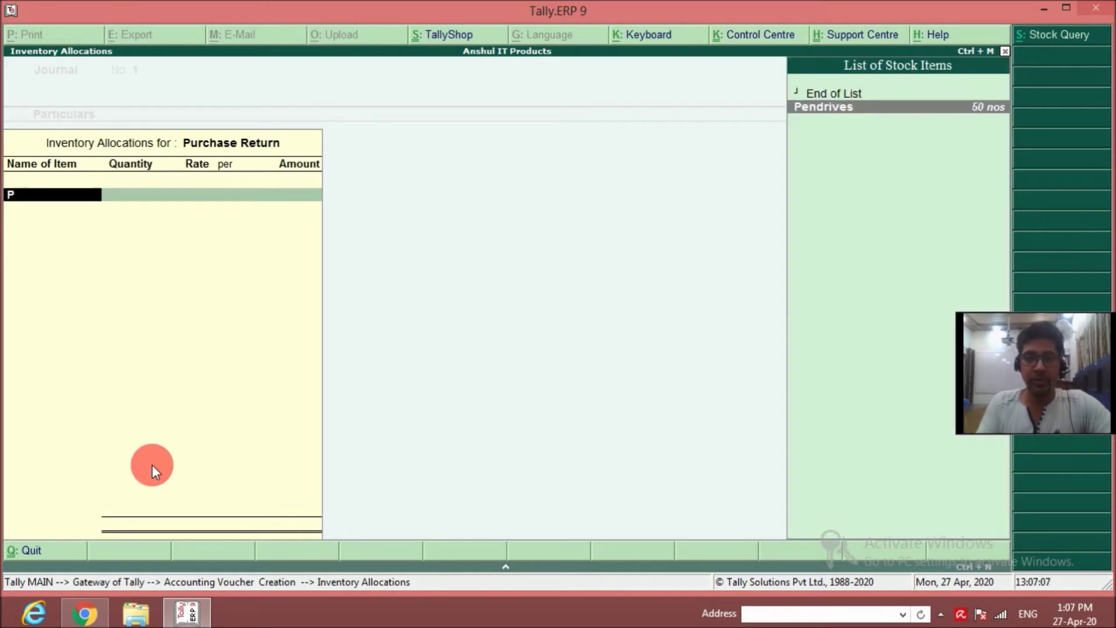
{"action": "key", "text": "Return"}
{"action": "type", "text": "10"}
{"action": "key", "text": "Return"}
{"action": "key", "text": "Return"}
{"action": "key", "text": "Return"}
{"action": "key", "text": "Return"}
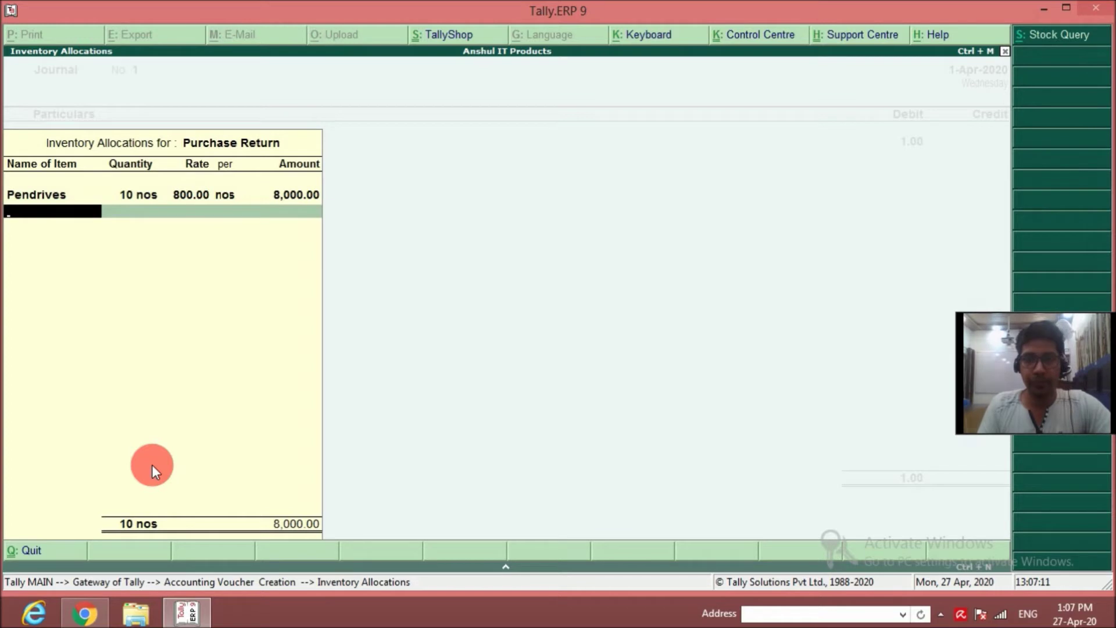
Step: Allocate 2 nos of Monitors at a rate of 5,250 to Purchase Return
{"action": "type", "text": "m"}
{"action": "key", "text": "Return"}
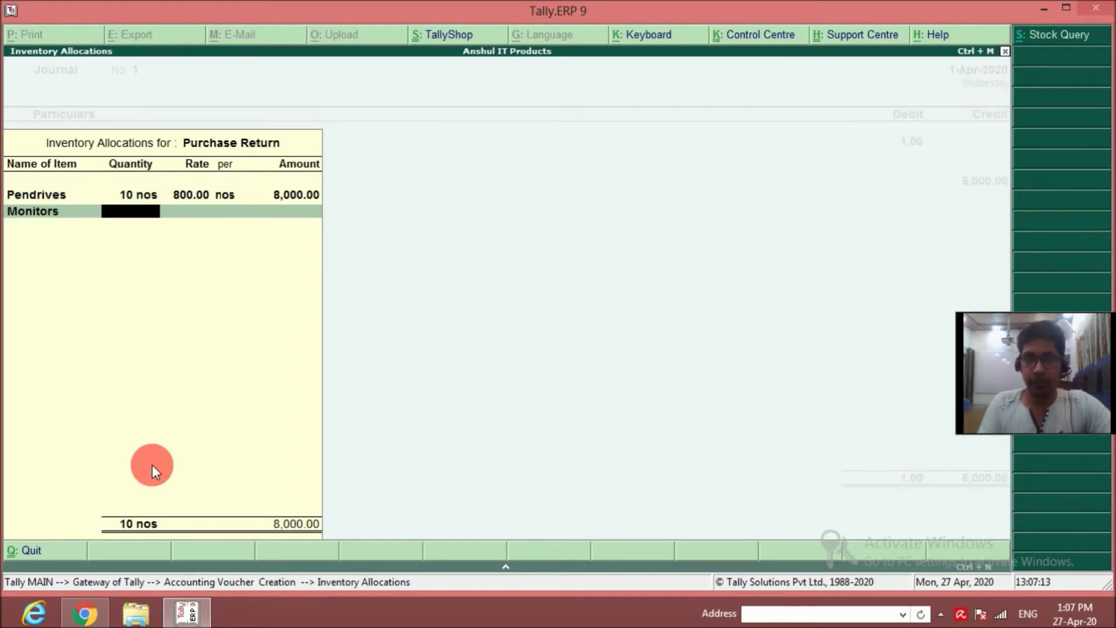
{"action": "type", "text": "2"}
{"action": "key", "text": "Return"}
{"action": "key", "text": "Return"}
{"action": "key", "text": "Return"}
Step: Allocate 7 nos of Keyboard Mouse Kit at a rate of 275 to Purchase Return
{"action": "type", "text": "k"}
{"action": "key", "text": "Return"}
{"action": "type", "text": "7 nos"}
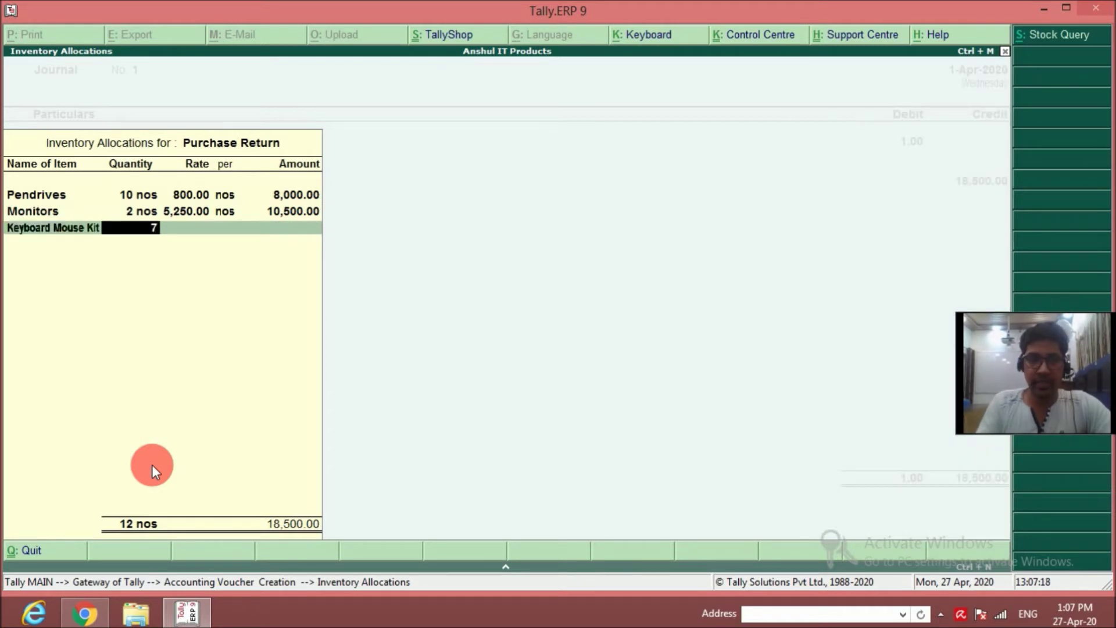
{"action": "key", "text": "Return"}
{"action": "key", "text": "Return"}
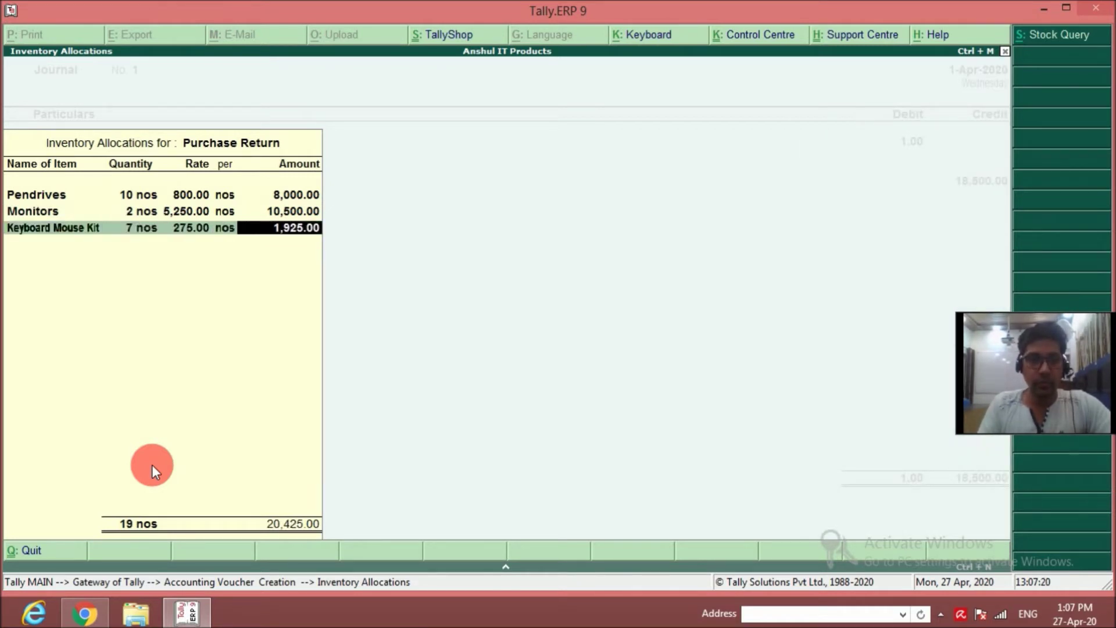
{"action": "key", "text": "Return"}
Step: Allocate 9 nos of Wi-Fi Devices at a rate of 210 to Purchase Return and finish the inventory allocations
{"action": "type", "text": "w"}
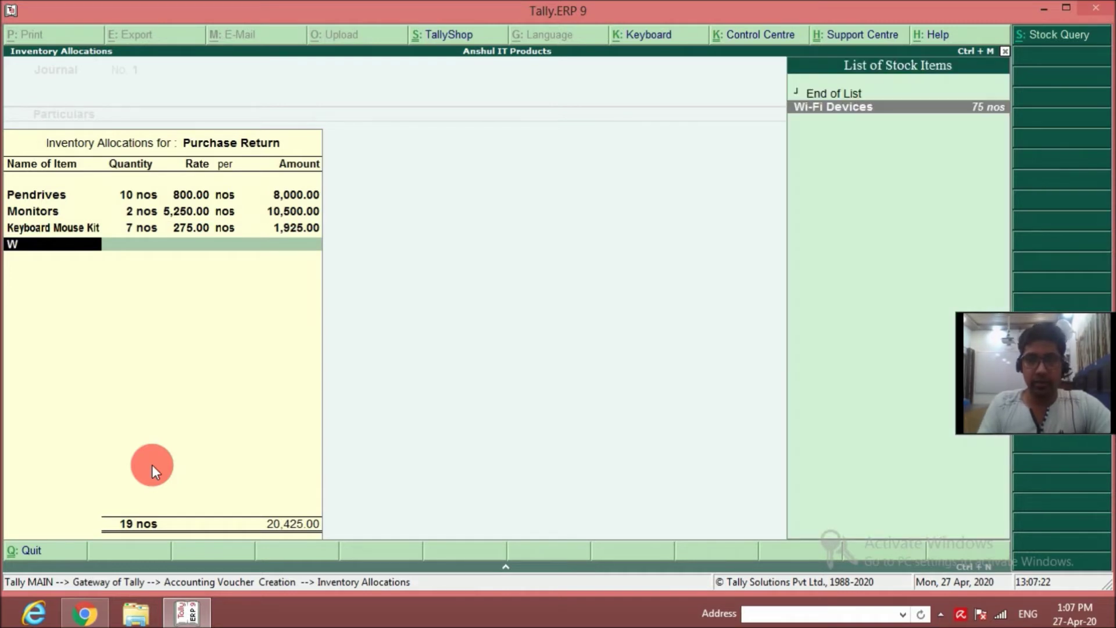
{"action": "key", "text": "Return"}
{"action": "type", "text": "9"}
{"action": "key", "text": "Return"}
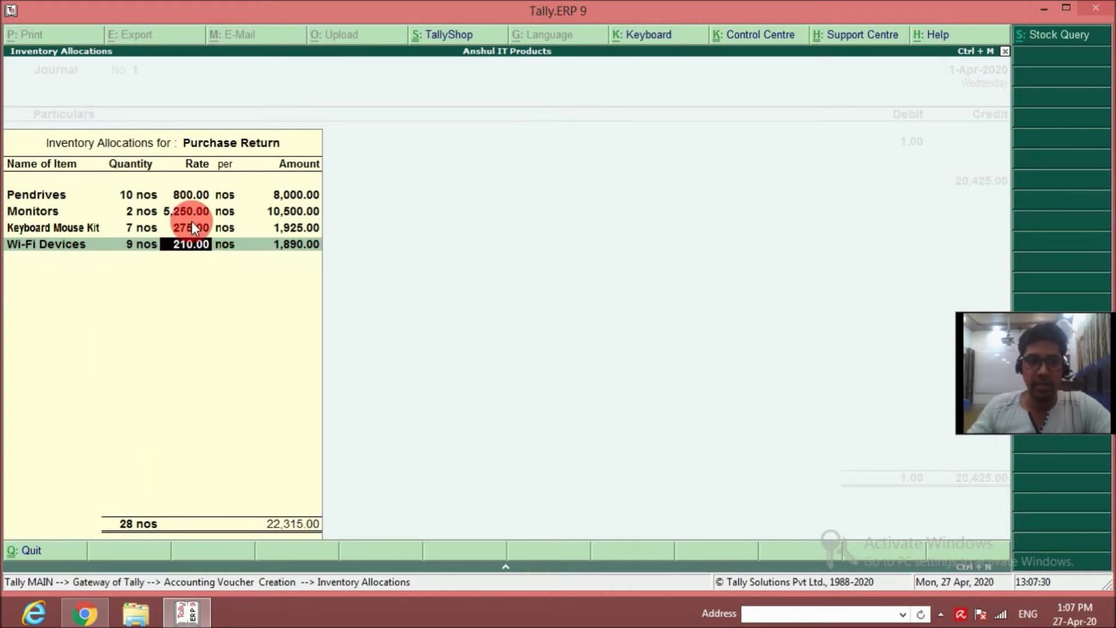
{"action": "key", "text": "Return"}
{"action": "key", "text": "Return"}
{"action": "key", "text": "Return"}
{"action": "key", "text": "Return"}
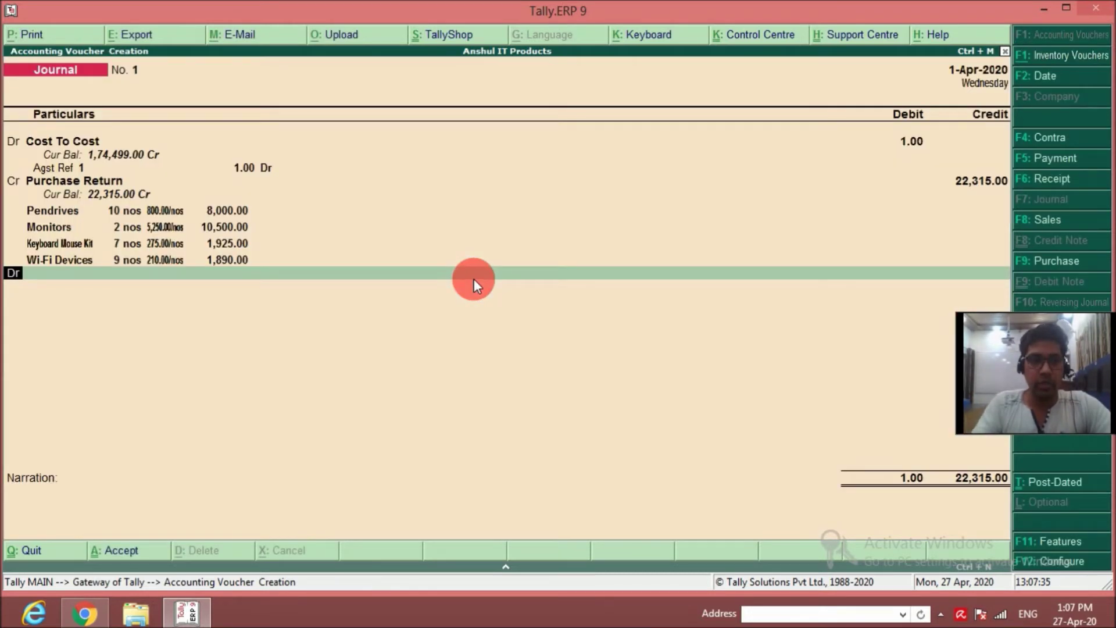
Step: Set the debit amount of Cost To Cost in the journal voucher to 22,315
{"action": "key", "text": "Up"}
{"action": "key", "text": "Up"}
{"action": "key", "text": "Up"}
{"action": "key", "text": "Up"}
{"action": "key", "text": "Up"}
{"action": "key", "text": "Up"}
{"action": "key", "text": "Up"}
{"action": "key", "text": "Up"}
{"action": "key", "text": "Up"}
{"action": "key", "text": "Up"}
{"action": "key", "text": "Up"}
{"action": "key", "text": "Up"}
{"action": "key", "text": "Up"}
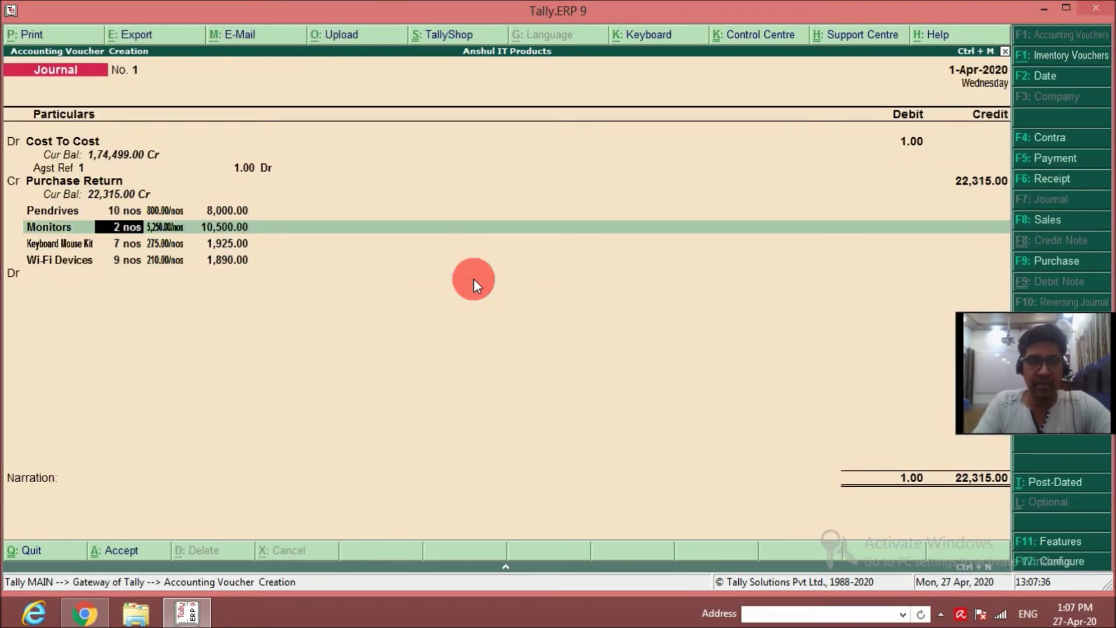
{"action": "key", "text": "Up"}
{"action": "key", "text": "Up"}
{"action": "key", "text": "Up"}
{"action": "key", "text": "Up"}
{"action": "key", "text": "Up"}
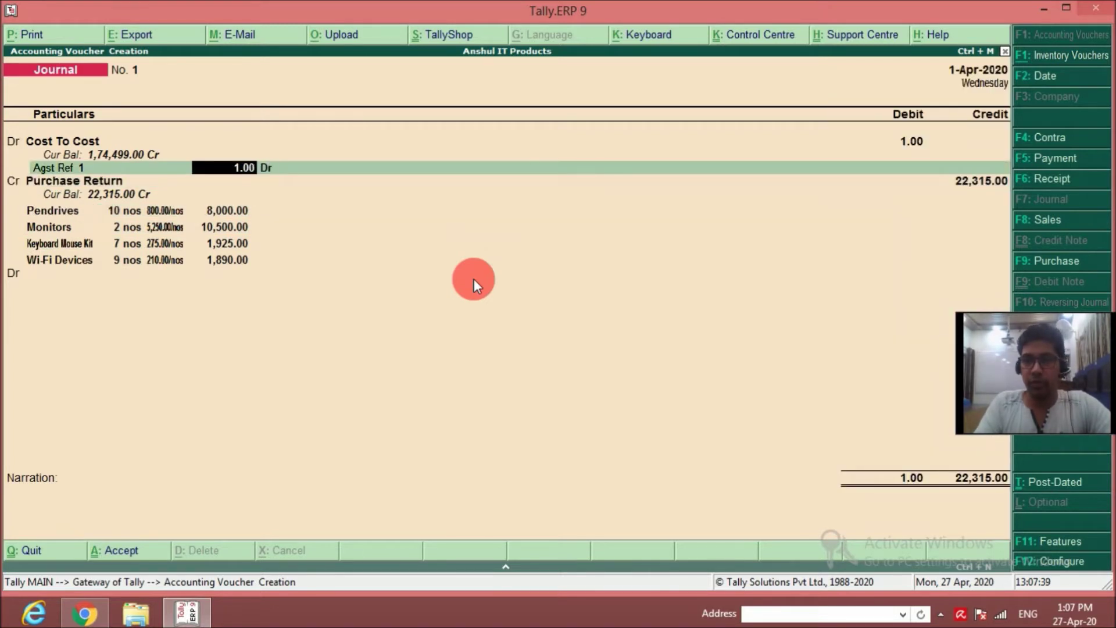
{"action": "type", "text": "22315"}
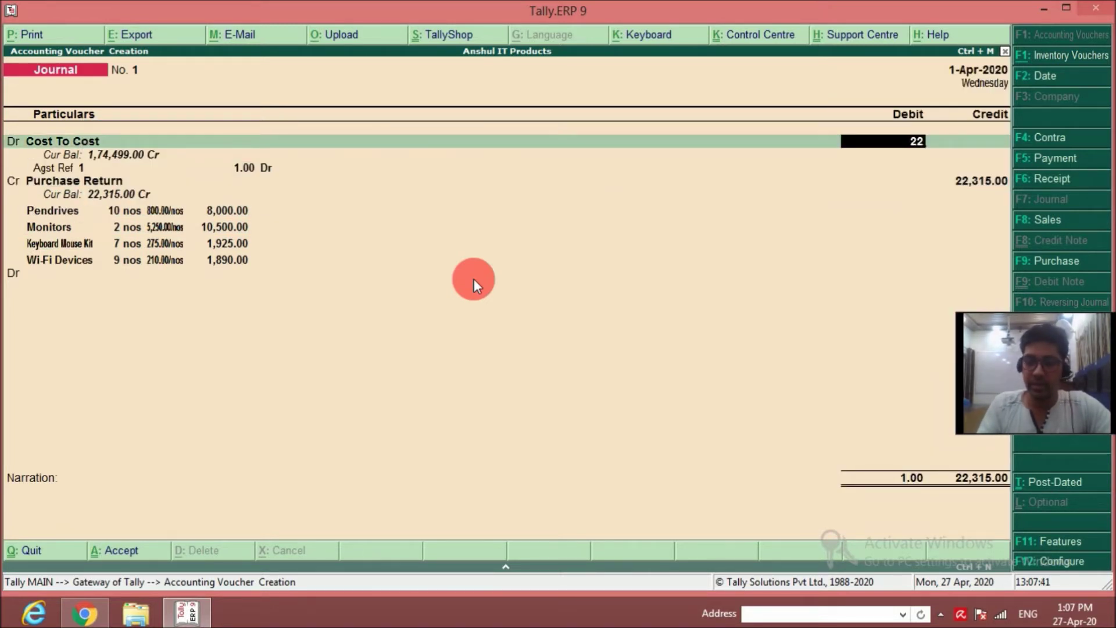
{"action": "key", "text": "Return"}
Step: Set the Agst Ref 1 bill amount under Cost To Cost to 22,315 and accept the remaining entries up to the narration
{"action": "key", "text": "Return"}
{"action": "key", "text": "Return"}
{"action": "type", "text": "22315"}
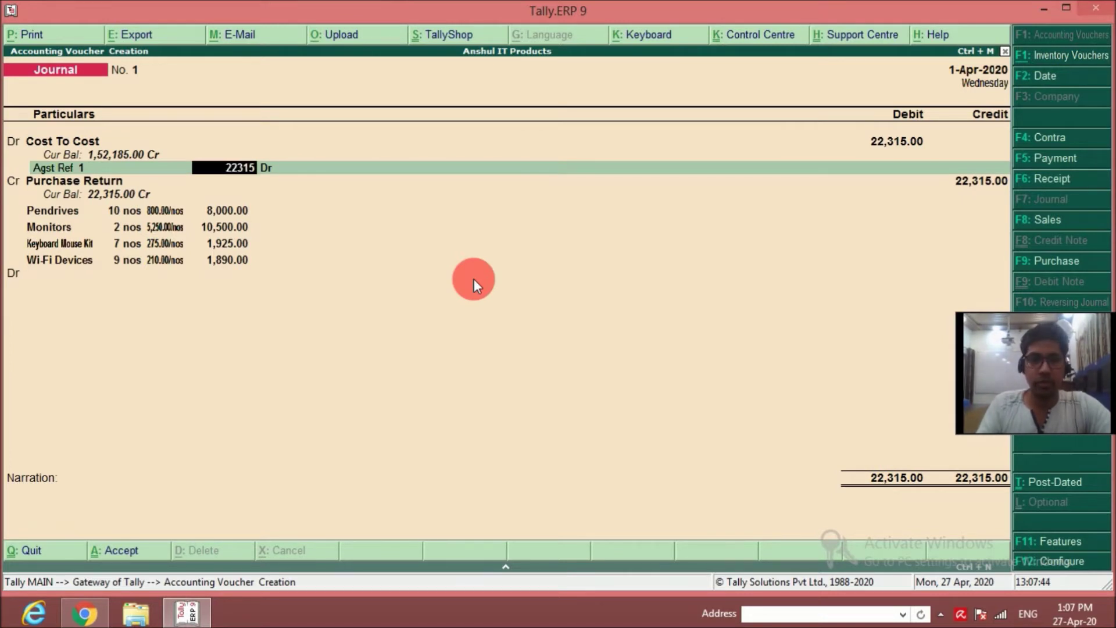
{"action": "key", "text": "Return"}
{"action": "key", "text": "Return"}
{"action": "key", "text": "Return"}
{"action": "key", "text": "Return"}
{"action": "key", "text": "Return"}
{"action": "key", "text": "Return"}
{"action": "key", "text": "Return"}
{"action": "key", "text": "Return"}
{"action": "key", "text": "Return"}
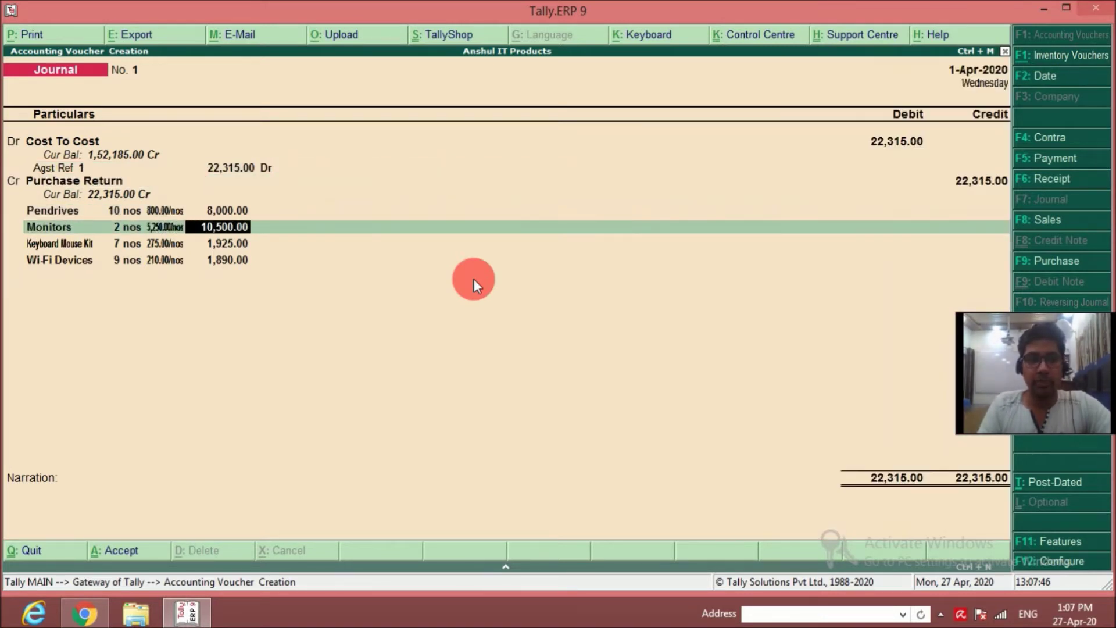
{"action": "key", "text": "Return"}
{"action": "key", "text": "Return"}
{"action": "key", "text": "Return"}
{"action": "key", "text": "Return"}
{"action": "key", "text": "Return"}
{"action": "key", "text": "Return"}
{"action": "key", "text": "Return"}
{"action": "key", "text": "Return"}
{"action": "key", "text": "Return"}
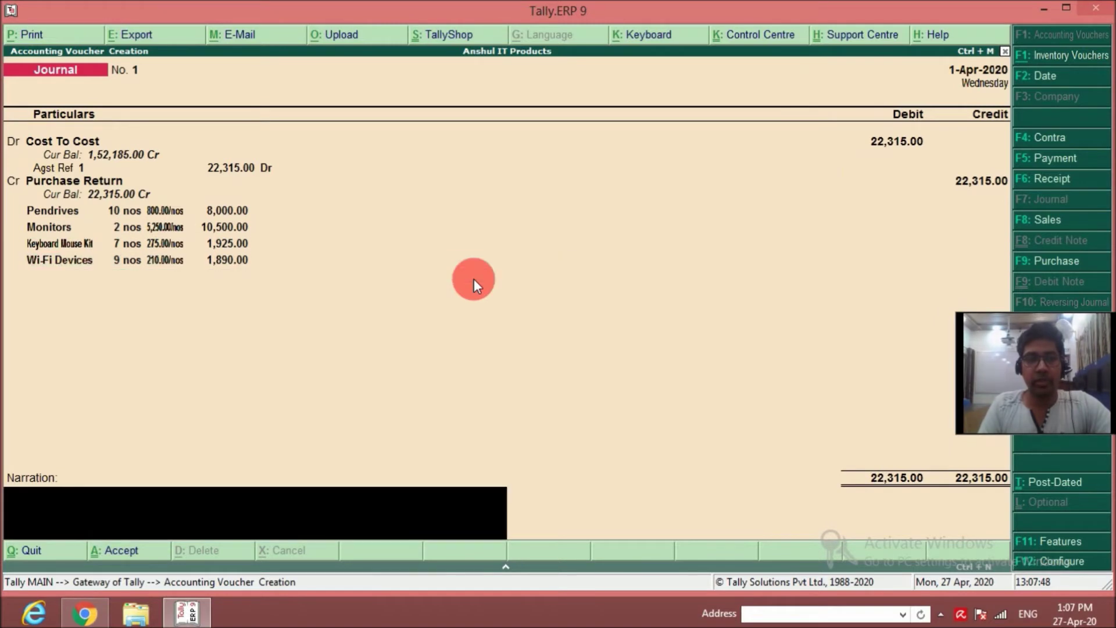
Step: Enter the narration "For purchase return made towards items physically damaged" and save the journal voucher
{"action": "type", "text": "For purchase return made towards items not"}
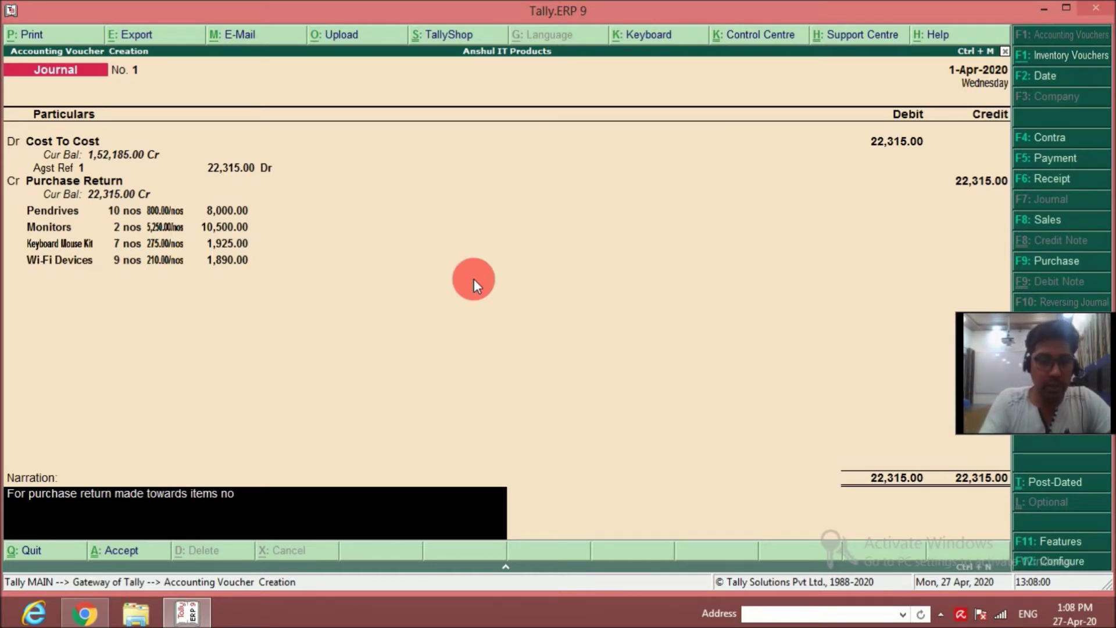
{"action": "key", "text": "BackSpace"}
{"action": "key", "text": "BackSpace"}
{"action": "key", "text": "BackSpace"}
{"action": "type", "text": "physically damaged"}
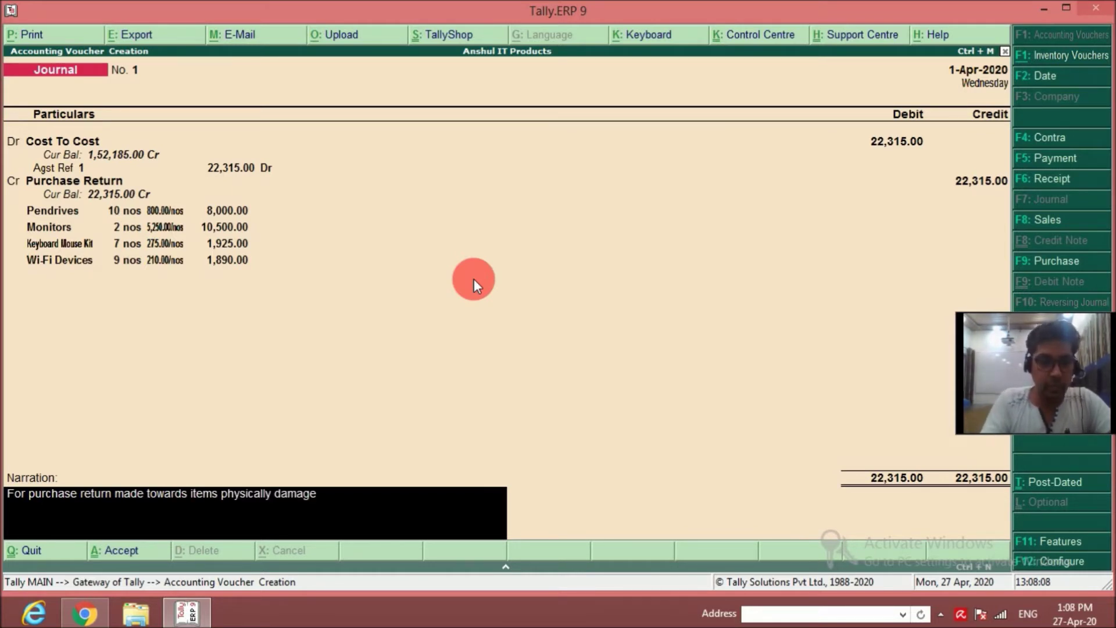
{"action": "key", "text": "Return"}
{"action": "key", "text": "Return"}
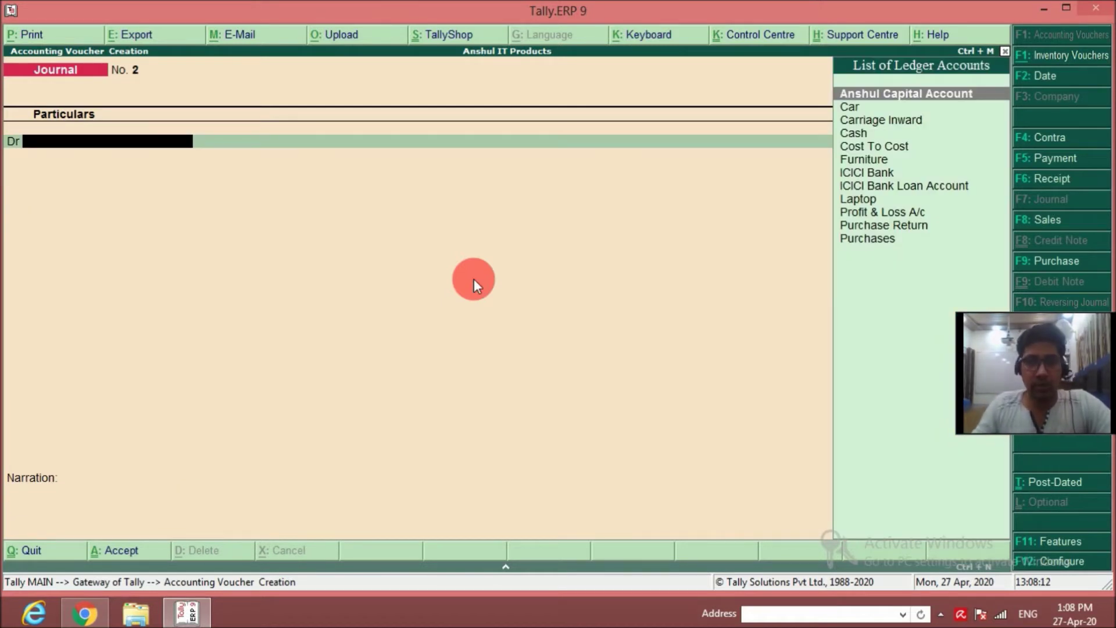
{"action": "key", "text": "Down"}
{"action": "key", "text": "Down"}
{"action": "key", "text": "Down"}
{"action": "key", "text": "Down"}
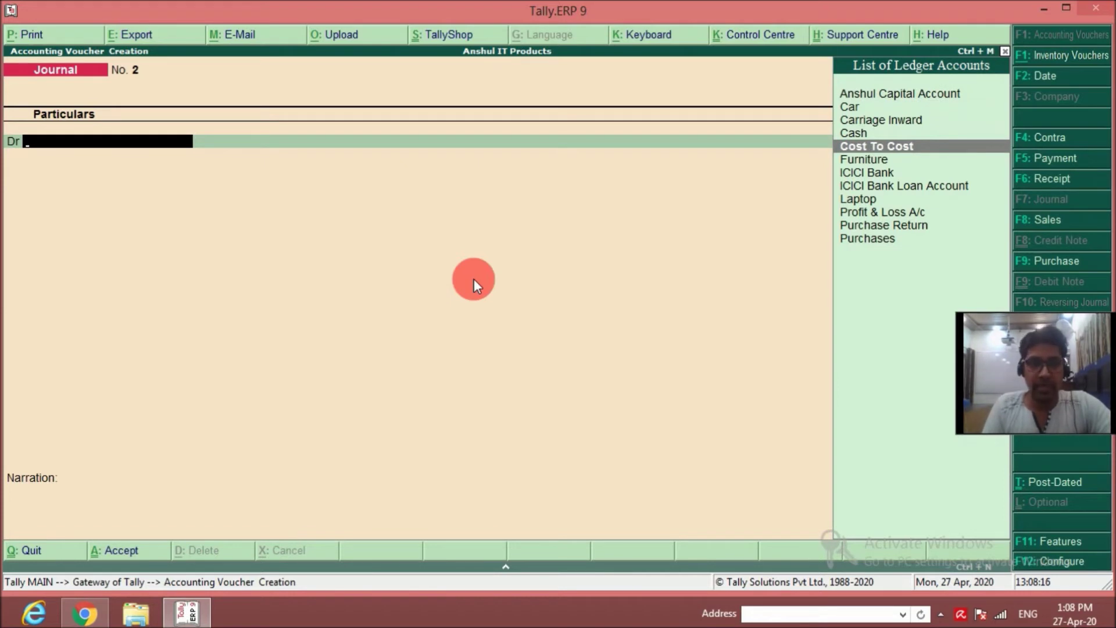
Step: Start a payment voucher and debit Cost To Cost with 1,52,185
{"action": "key", "text": "F5"}
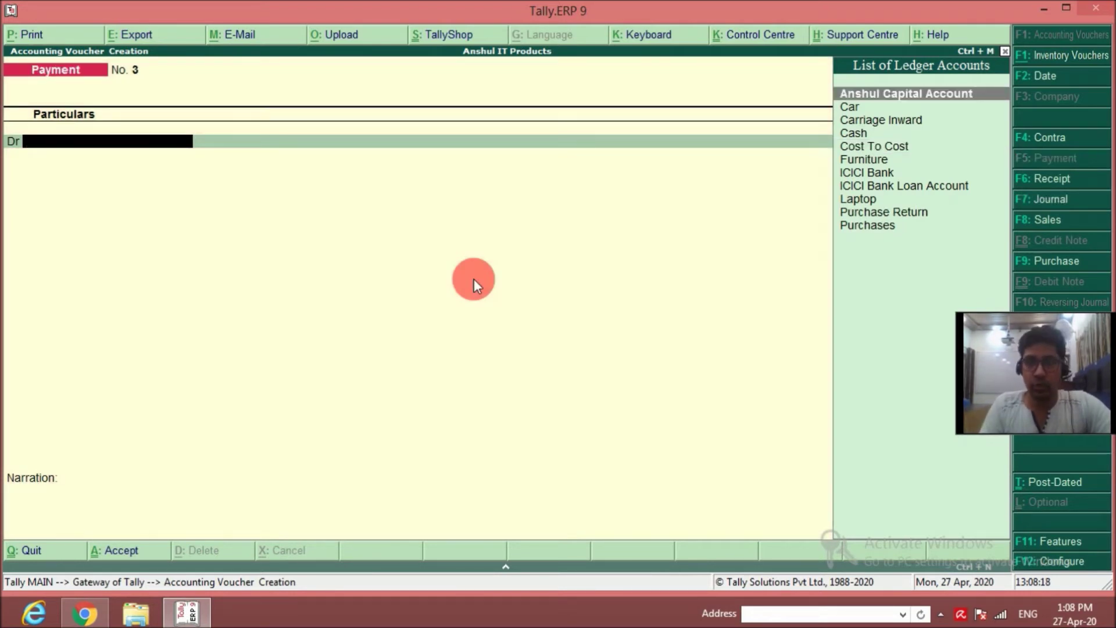
{"action": "key", "text": "Down"}
{"action": "key", "text": "Down"}
{"action": "key", "text": "Down"}
{"action": "key", "text": "Down"}
{"action": "key", "text": "Return"}
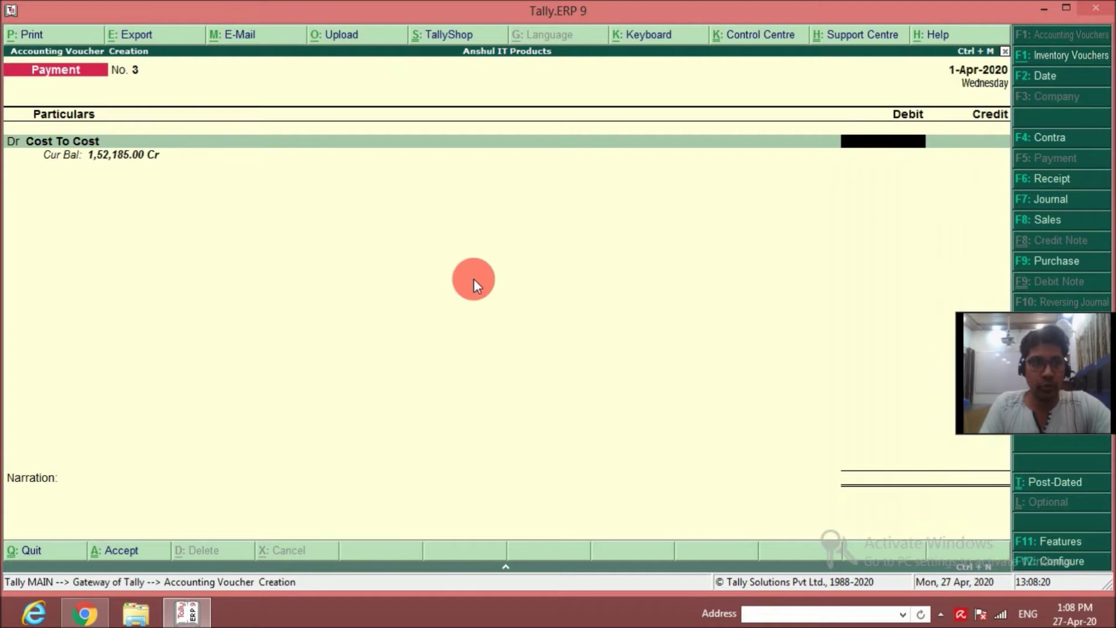
{"action": "type", "text": "152185"}
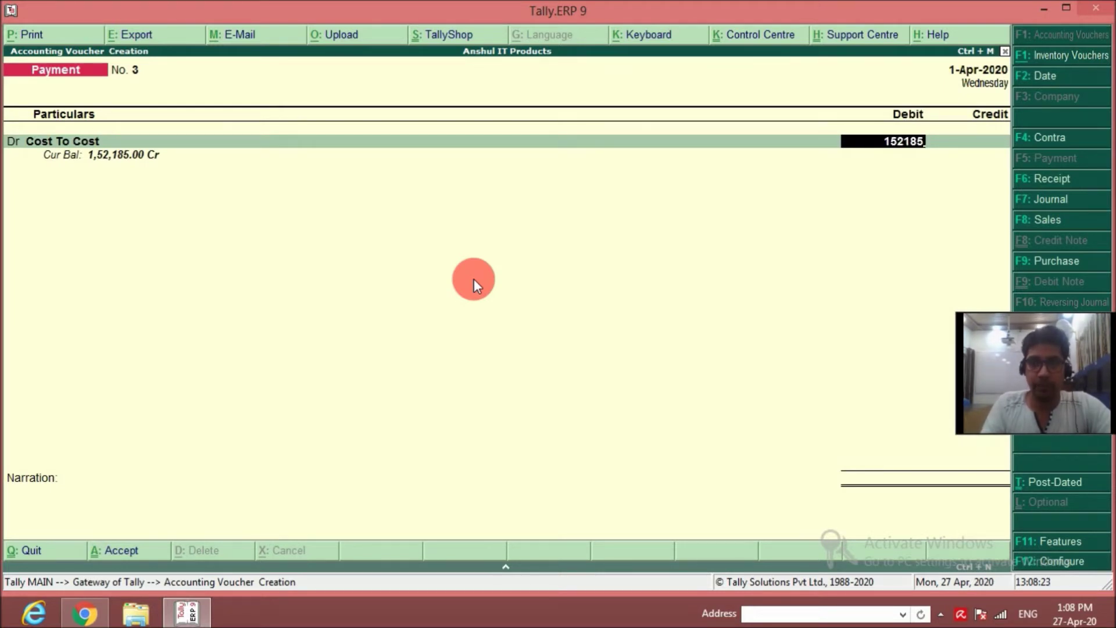
Step: Allocate the full 1,52,185 debit of Cost To Cost against bill reference 1
{"action": "key", "text": "Return"}
{"action": "key", "text": "Return"}
{"action": "key", "text": "Return"}
{"action": "key", "text": "Return"}
{"action": "key", "text": "Return"}
{"action": "key", "text": "Return"}
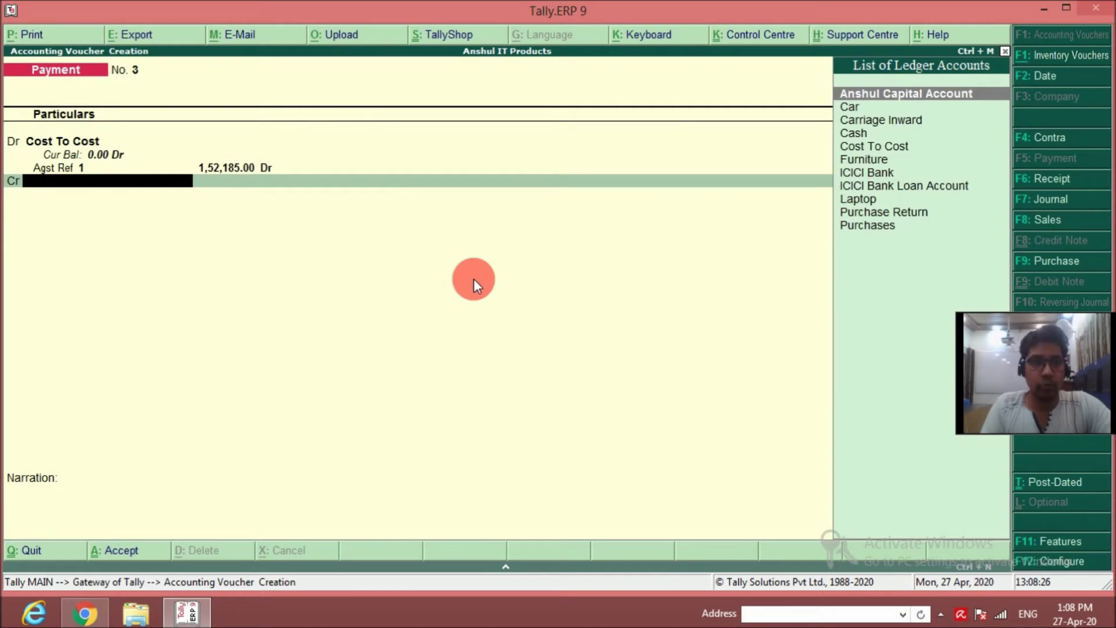
Step: Credit ICICI Bank with 1,52,185 in the payment voucher and continue to the narration
{"action": "key", "text": "Down"}
{"action": "key", "text": "Down"}
{"action": "key", "text": "Down"}
{"action": "key", "text": "Down"}
{"action": "key", "text": "Down"}
{"action": "key", "text": "Down"}
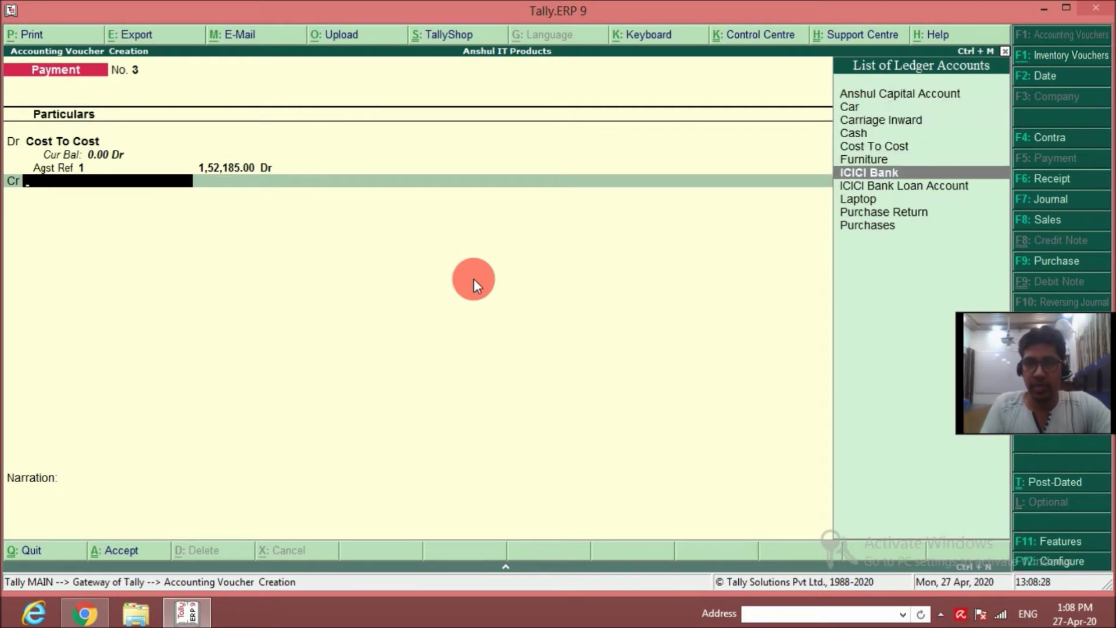
{"action": "key", "text": "Return"}
{"action": "key", "text": "Return"}
{"action": "key", "text": "Return"}
{"action": "key", "text": "Return"}
{"action": "key", "text": "Return"}
Step: Enter the narration "For amot paid via cheque" and save the payment voucher
{"action": "type", "text": "For amot"}
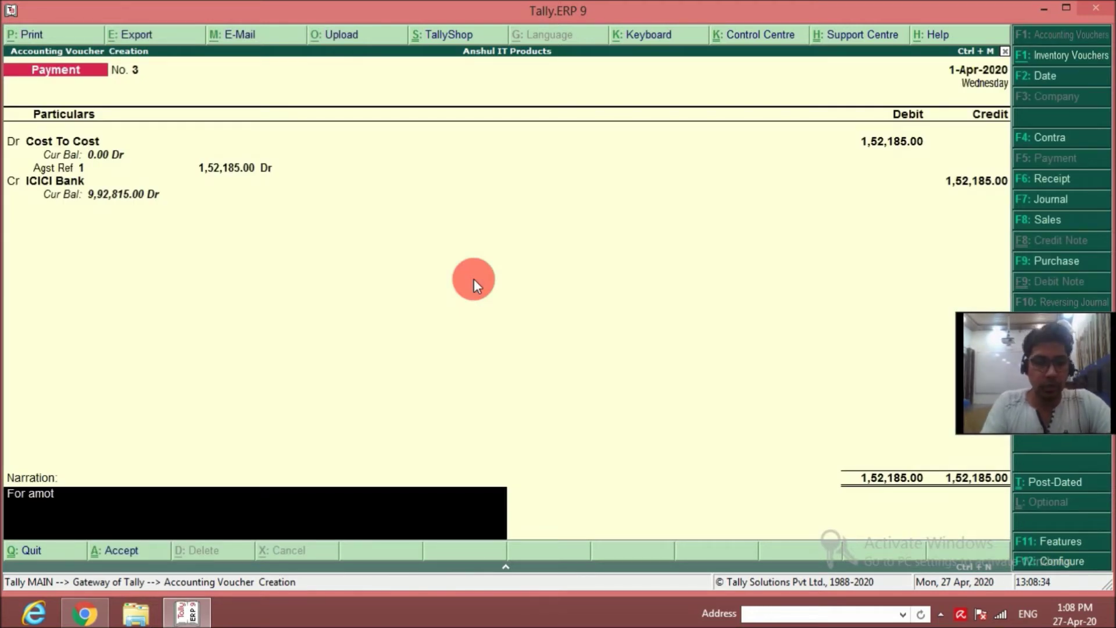
{"action": "type", "text": " paid v"}
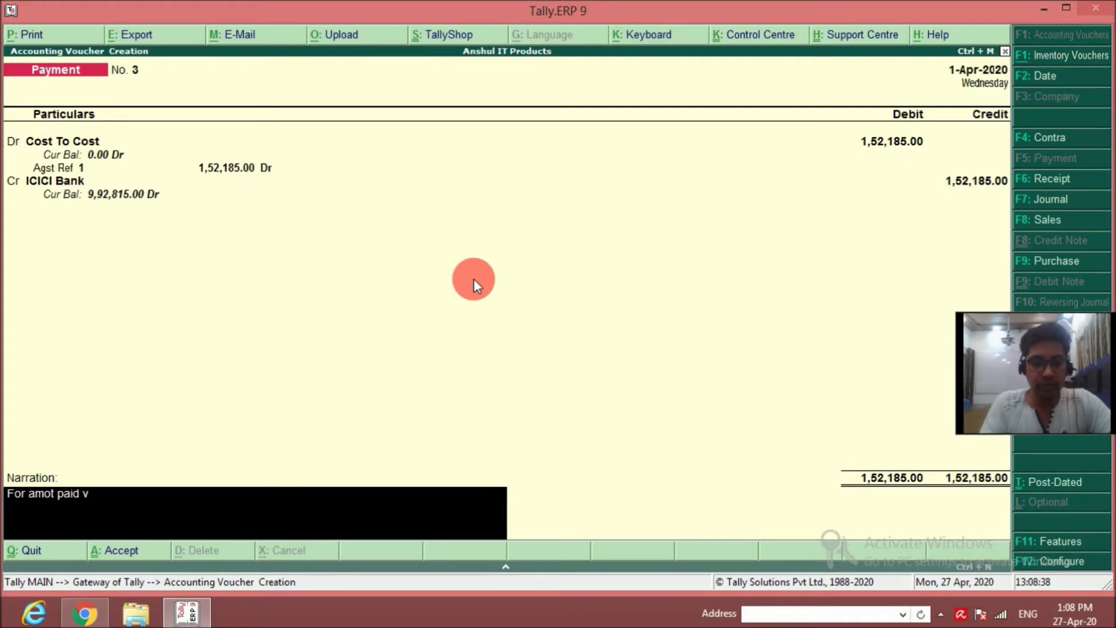
{"action": "type", "text": "ia cheque"}
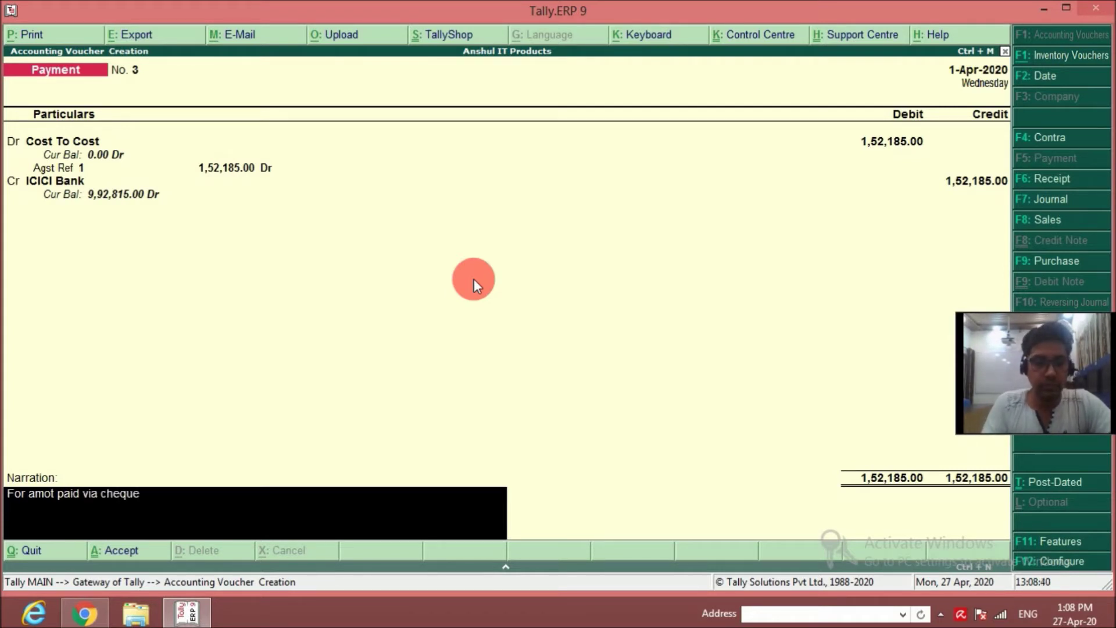
{"action": "key", "text": "Return"}
{"action": "key", "text": "Return"}
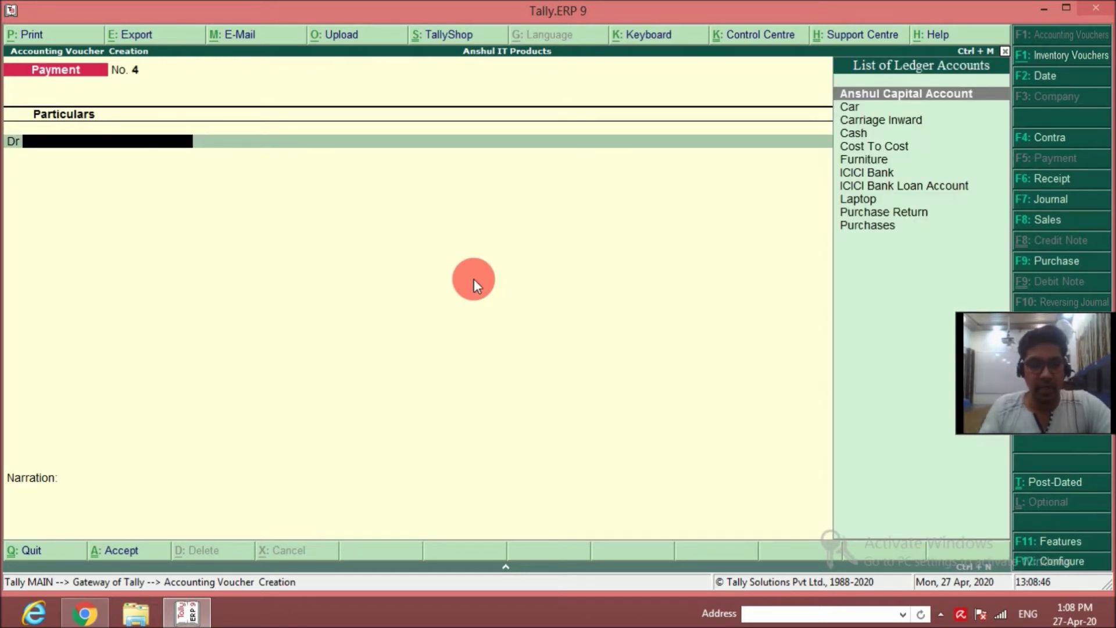
Step: Start a sales voucher and create a party ledger with the customer's full name under Sundry Debtors
{"action": "key", "text": "F8"}
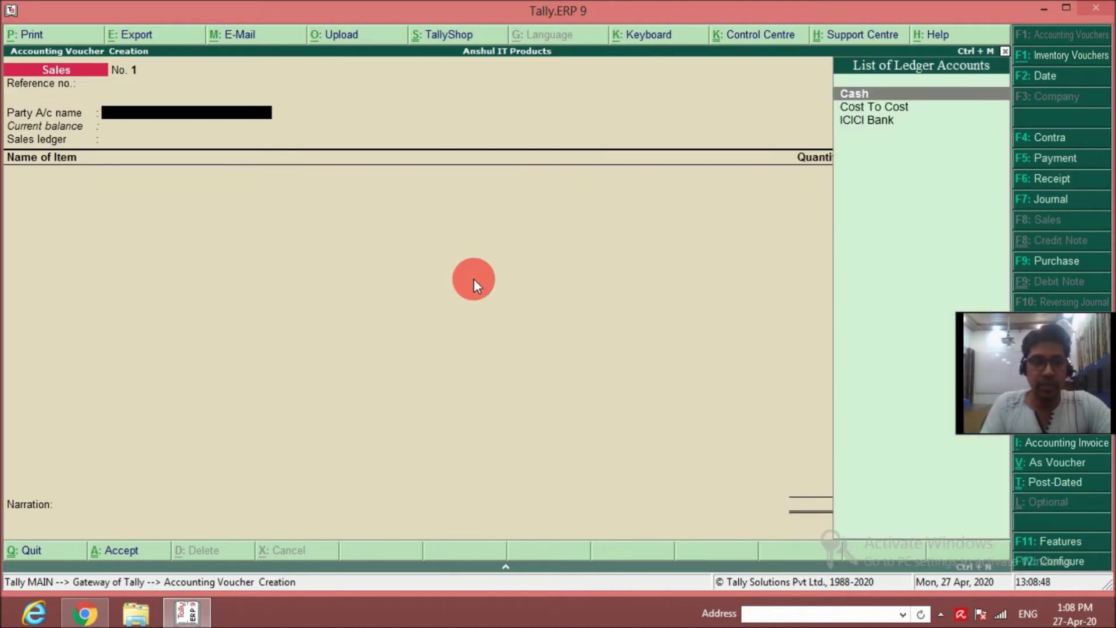
{"action": "key", "text": "alt+c"}
{"action": "type", "text": "Avinash Khanna"}
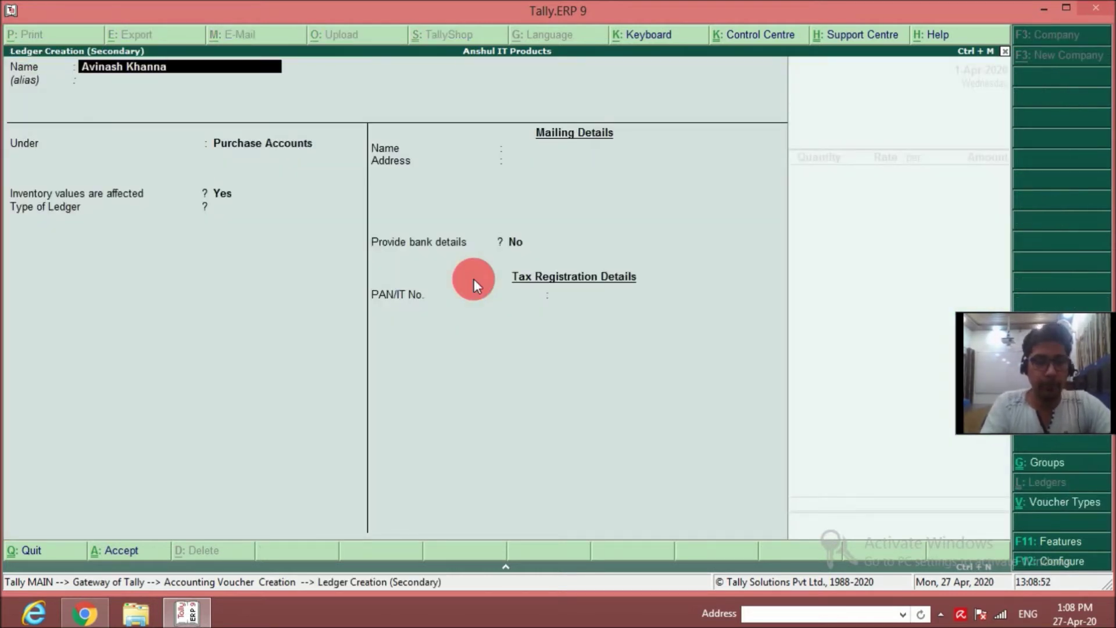
{"action": "key", "text": "Return"}
{"action": "type", "text": "S"}
{"action": "key", "text": "Up"}
{"action": "key", "text": "Return"}
Step: Maintain the customer ledger's balances bill-by-bill, then save it and accept the party details with the despatch and order fields blank
{"action": "type", "text": "y"}
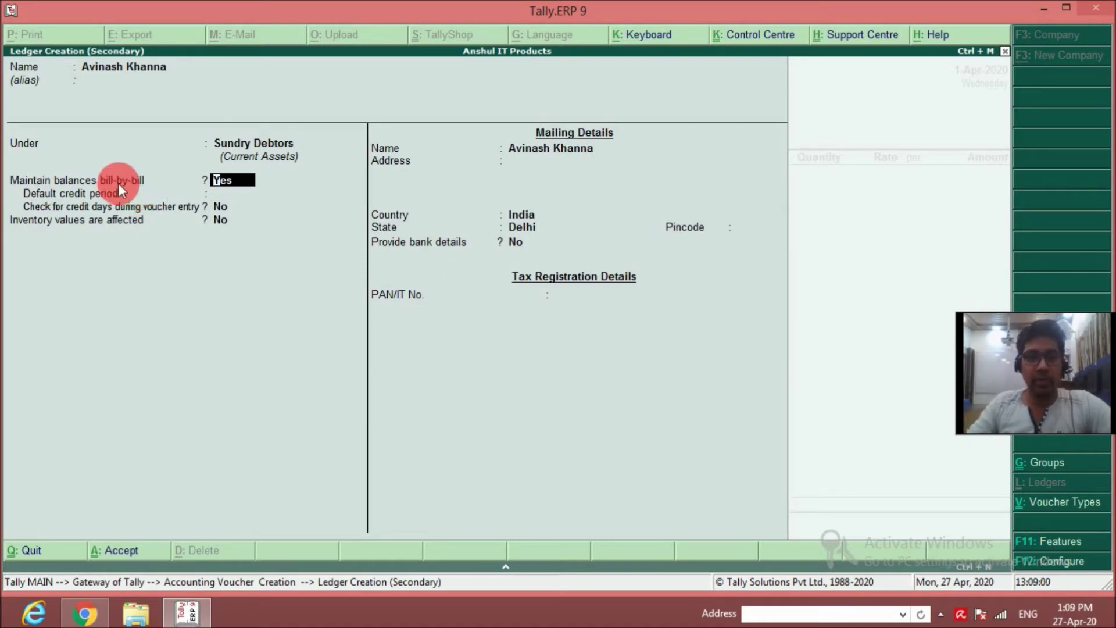
{"action": "key", "text": "Return"}
{"action": "key", "text": "Return"}
{"action": "key", "text": "Return"}
{"action": "key", "text": "Return"}
{"action": "key", "text": "Return"}
{"action": "key", "text": "Return"}
{"action": "key", "text": "Return"}
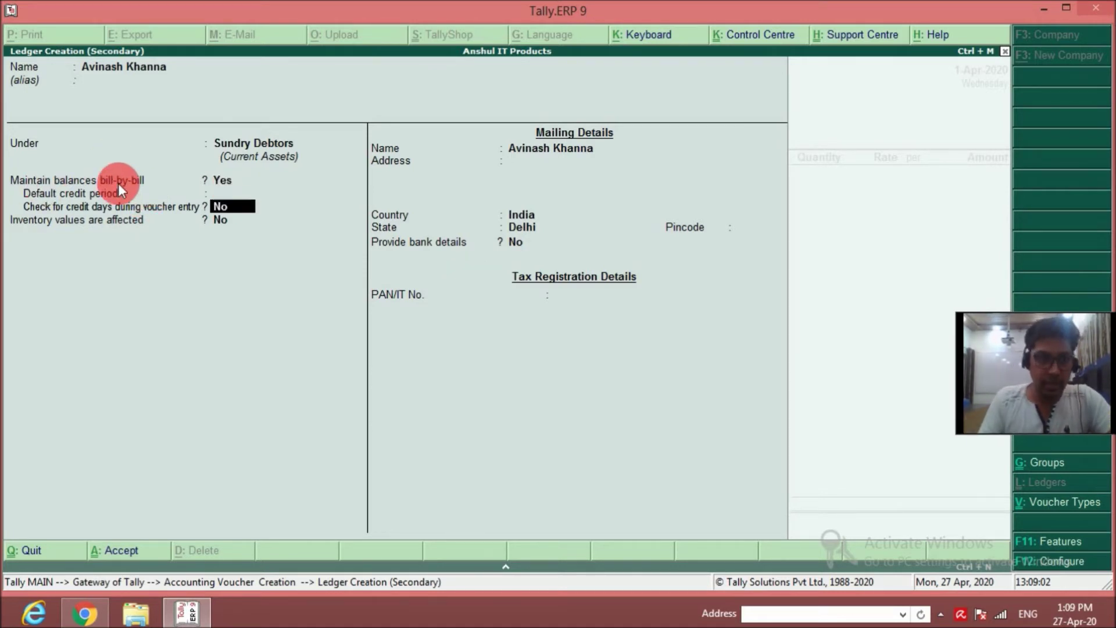
{"action": "key", "text": "Return"}
{"action": "key", "text": "Return"}
{"action": "key", "text": "y"}
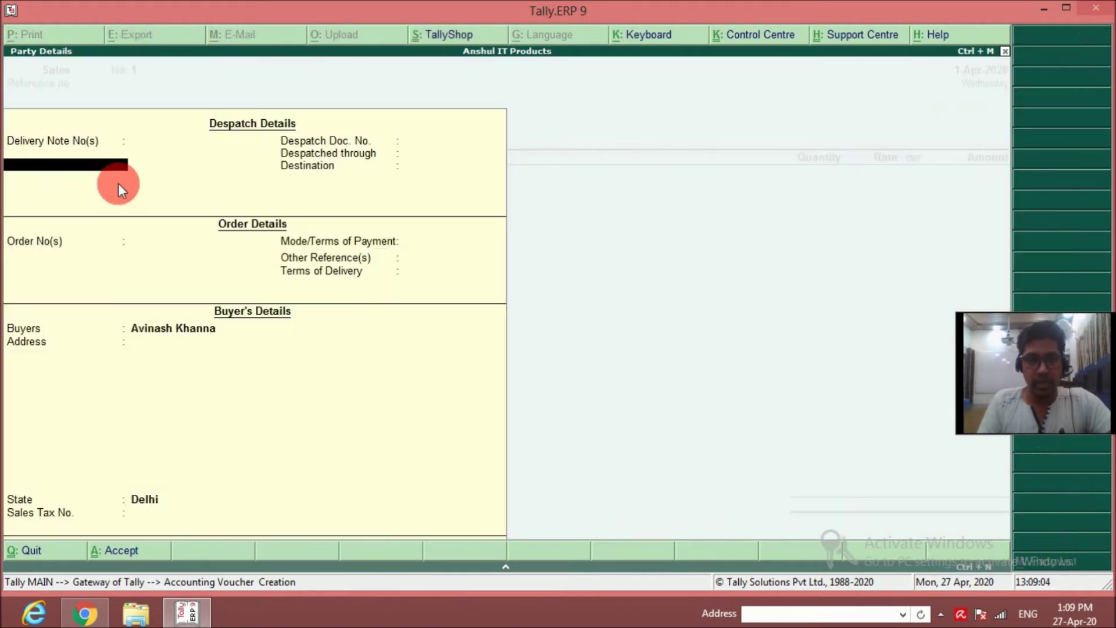
{"action": "key", "text": "Return"}
{"action": "key", "text": "ctrl+a"}
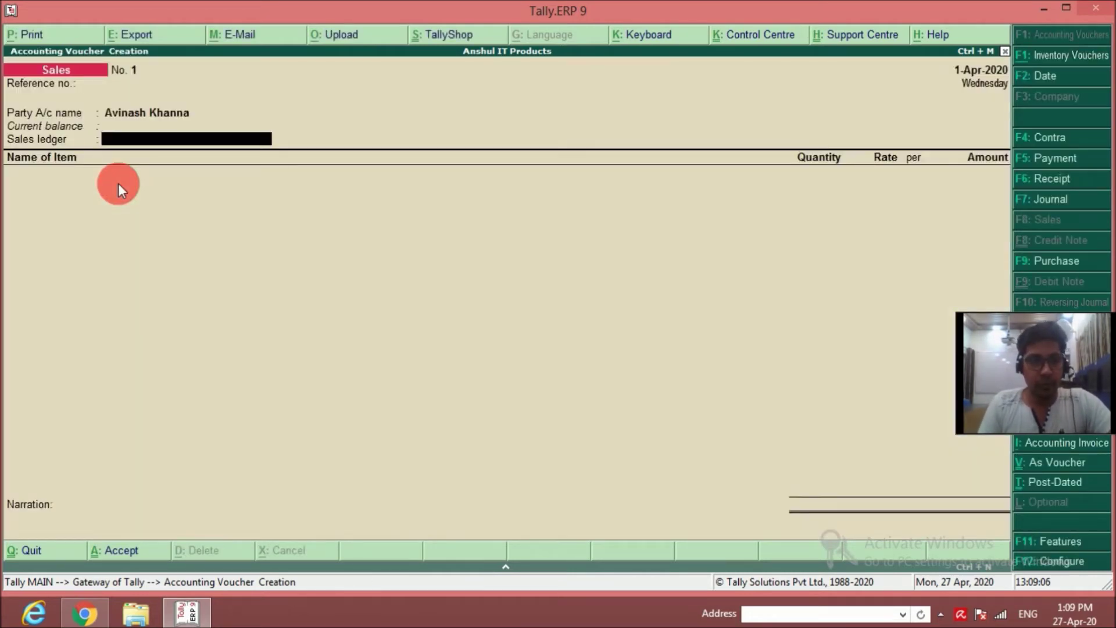
Step: Create a ledger named Sales under the sales group and use it as the voucher's sales ledger
{"action": "key", "text": "alt+c"}
{"action": "type", "text": "Sales"}
{"action": "key", "text": "Return"}
{"action": "key", "text": "Return"}
{"action": "type", "text": "Sales"}
{"action": "key", "text": "Return"}
{"action": "key", "text": "Return"}
{"action": "key", "text": "Return"}
{"action": "key", "text": "Return"}
{"action": "key", "text": "Return"}
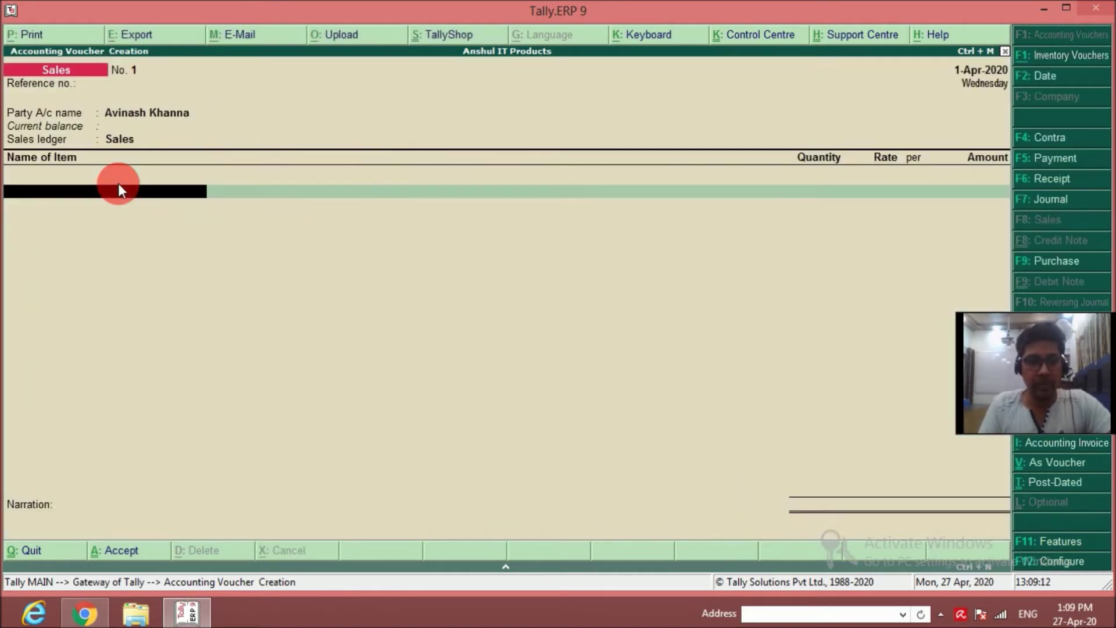
Step: Add 1 nos of Pendrives at a rate of 850 to the sales voucher
{"action": "type", "text": "P"}
{"action": "key", "text": "Return"}
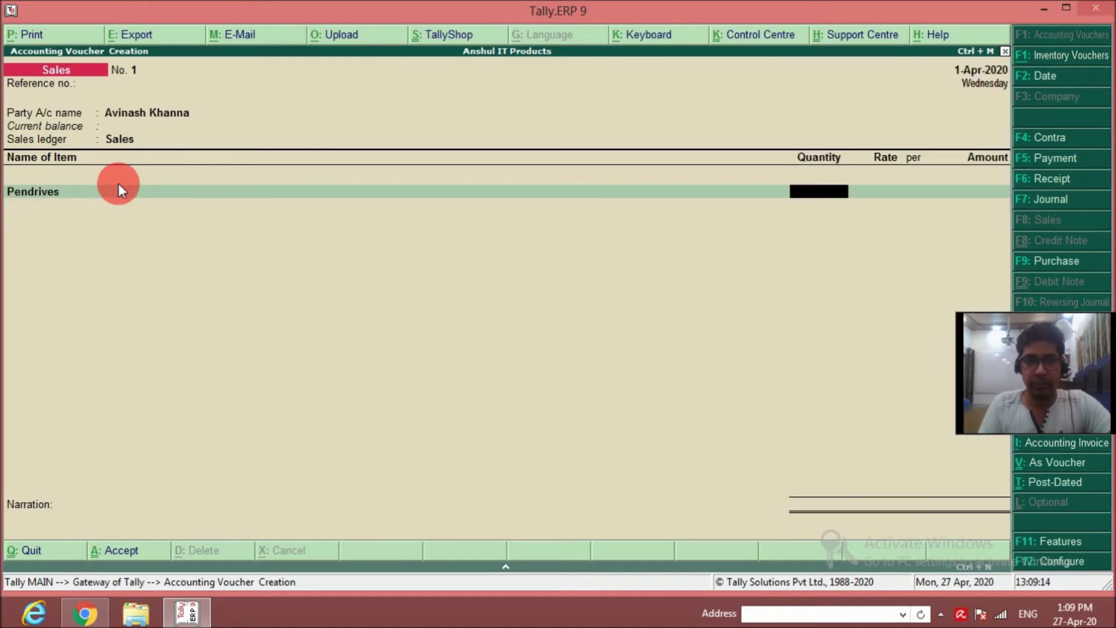
{"action": "type", "text": "1"}
{"action": "key", "text": "Return"}
{"action": "type", "text": "850"}
{"action": "key", "text": "Return"}
{"action": "key", "text": "Return"}
{"action": "key", "text": "Return"}
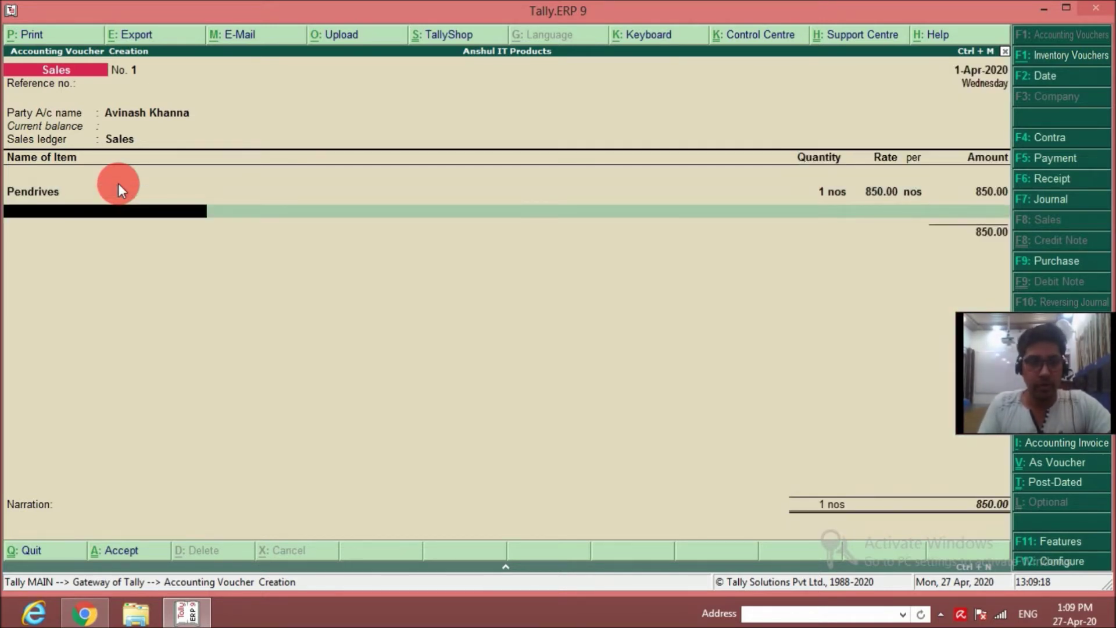
Step: Add 1 nos of Monitors at a rate of 5,400 to the sales voucher
{"action": "type", "text": "Monitors"}
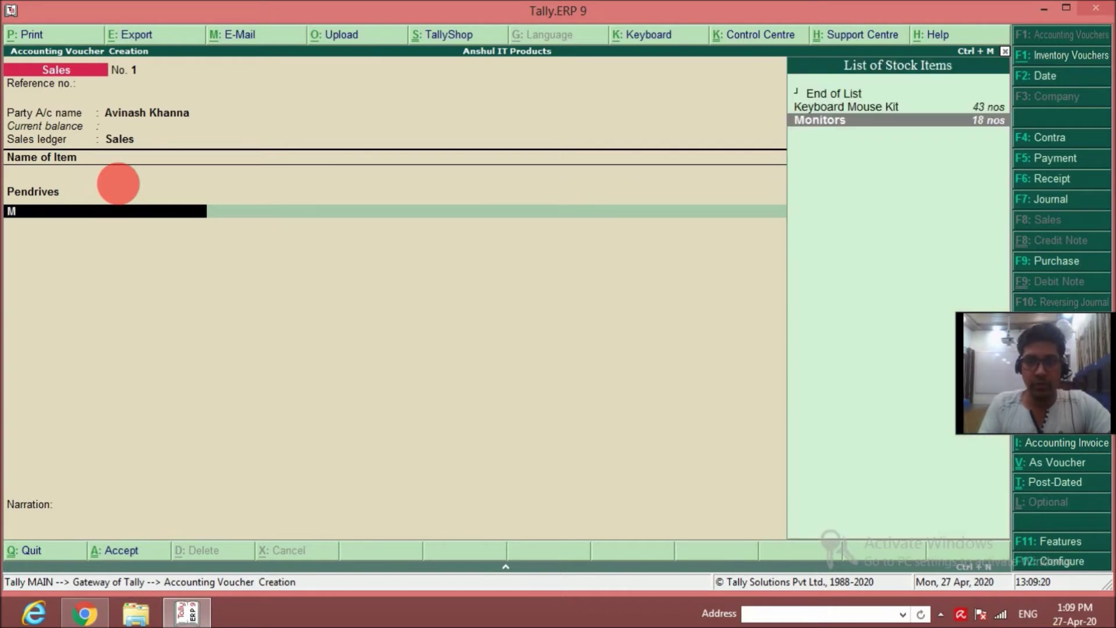
{"action": "key", "text": "Return"}
{"action": "type", "text": "1"}
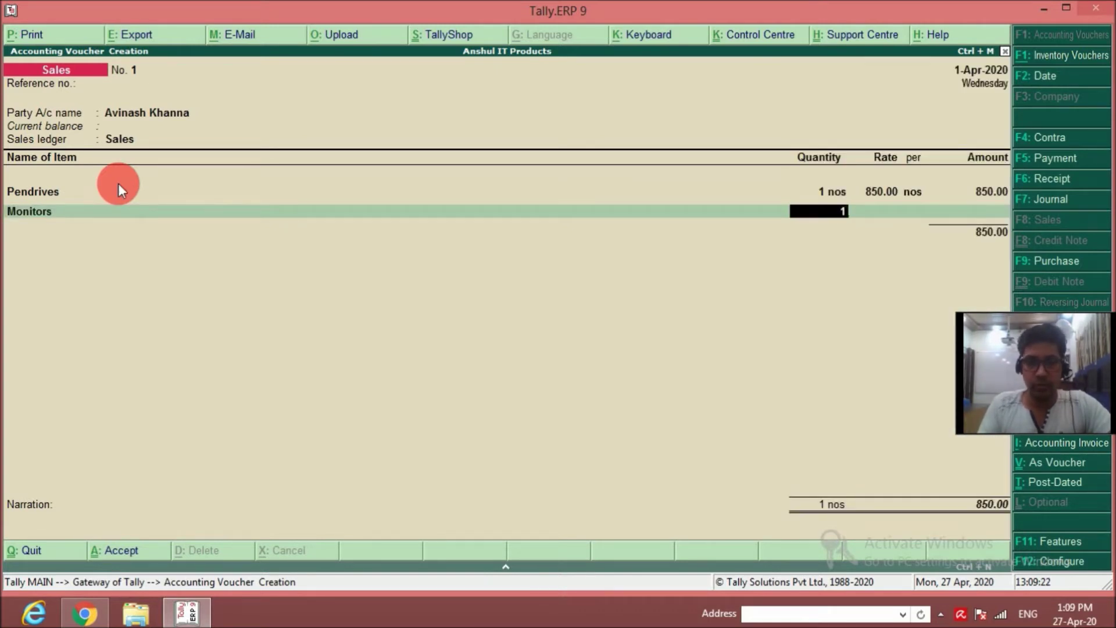
{"action": "key", "text": "Return"}
{"action": "type", "text": "5,400"}
{"action": "key", "text": "Return"}
{"action": "key", "text": "Return"}
{"action": "key", "text": "Return"}
Step: Add 1 nos of Keyboard Mouse Kit at a rate of 300 to the sales voucher
{"action": "type", "text": "K"}
{"action": "key", "text": "Return"}
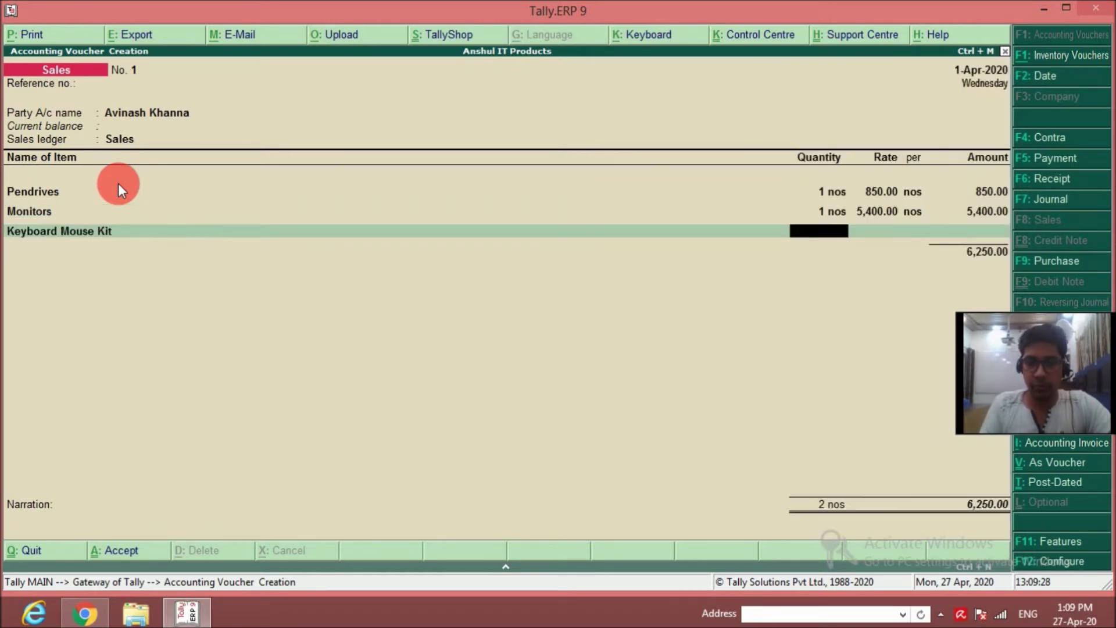
{"action": "type", "text": "1"}
{"action": "key", "text": "Return"}
{"action": "type", "text": "300"}
{"action": "key", "text": "Return"}
{"action": "key", "text": "Return"}
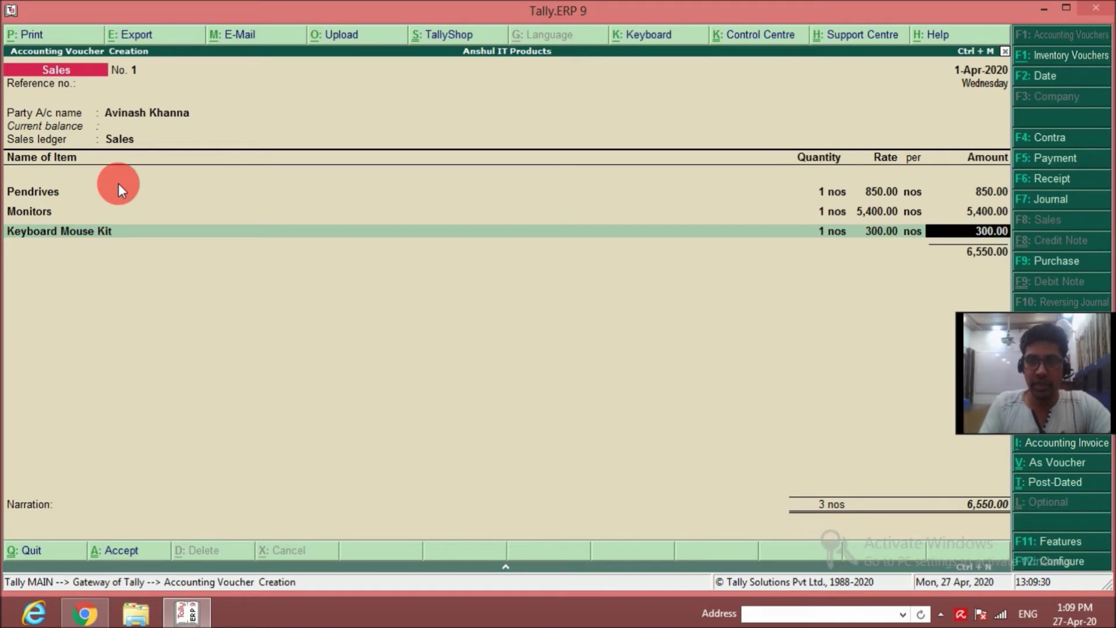
{"action": "key", "text": "Return"}
Step: Add 2 nos of Wi-Fi Devices at a rate of 250 to the sales voucher
{"action": "type", "text": "W"}
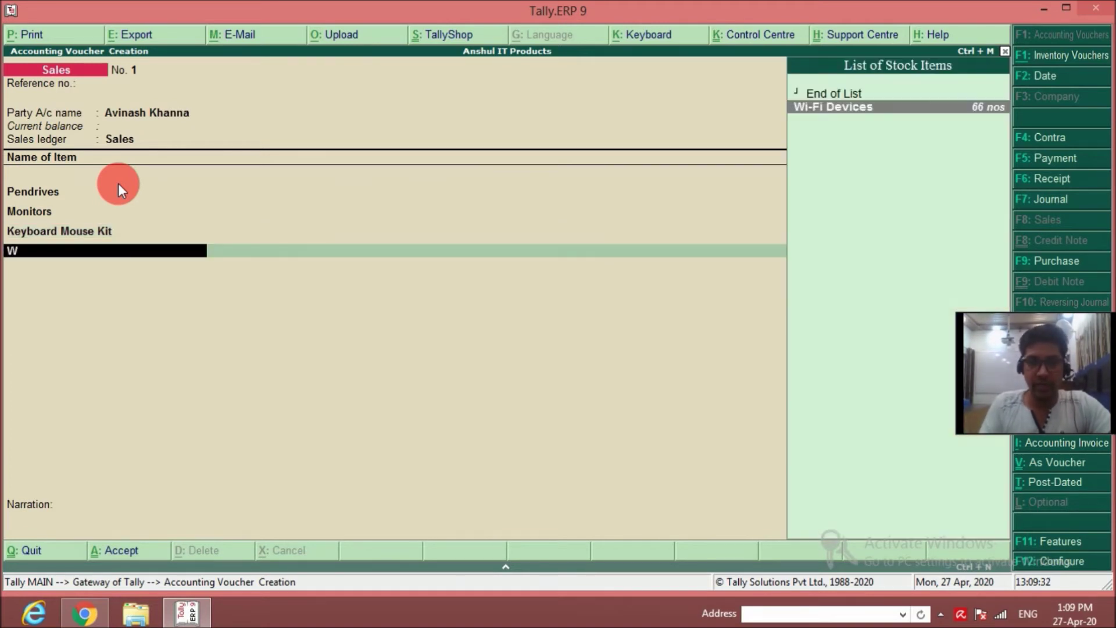
{"action": "key", "text": "Return"}
{"action": "type", "text": "2"}
{"action": "key", "text": "Return"}
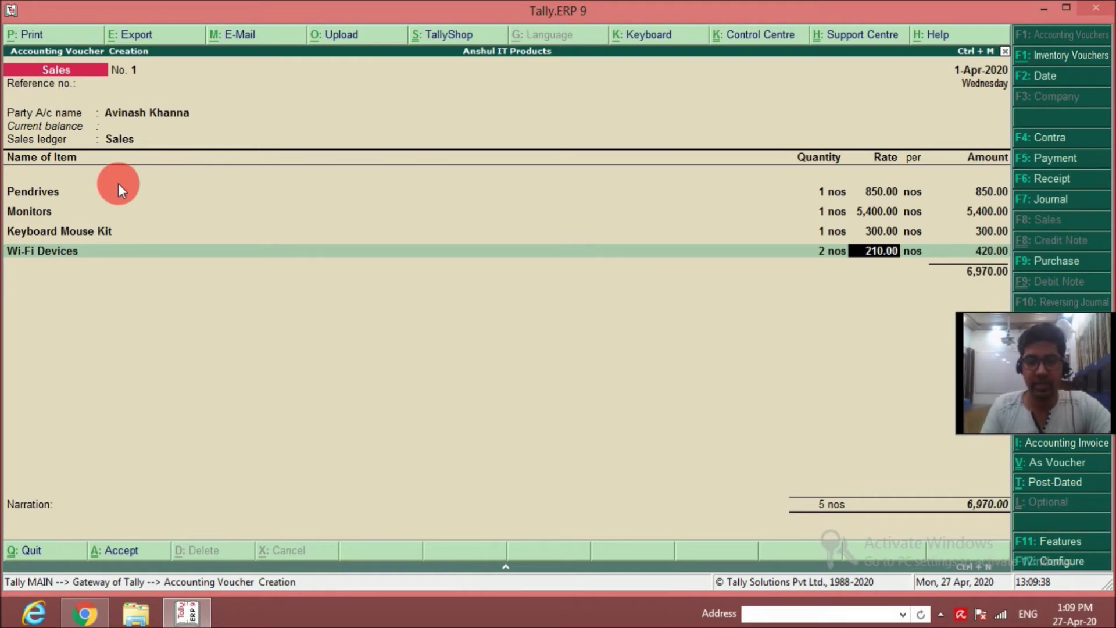
{"action": "type", "text": "250"}
{"action": "key", "text": "Return"}
{"action": "key", "text": "Return"}
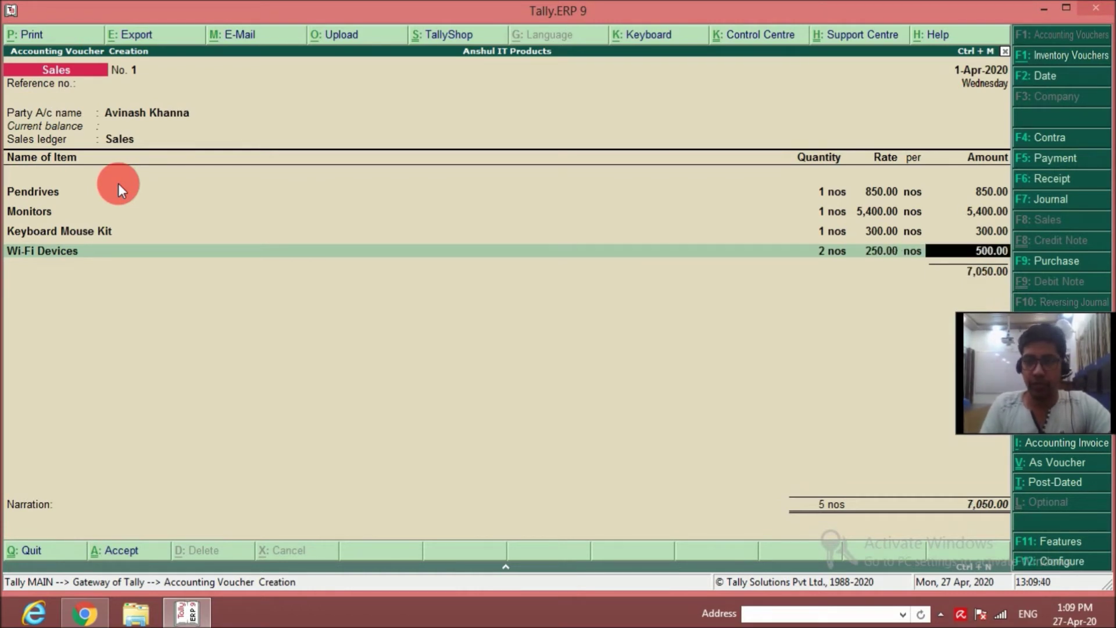
Step: Close the item list of the sales voucher and allocate the customer's 7,050 bill as new reference 1
{"action": "key", "text": "Return"}
{"action": "key", "text": "Return"}
{"action": "key", "text": "Return"}
{"action": "key", "text": "Return"}
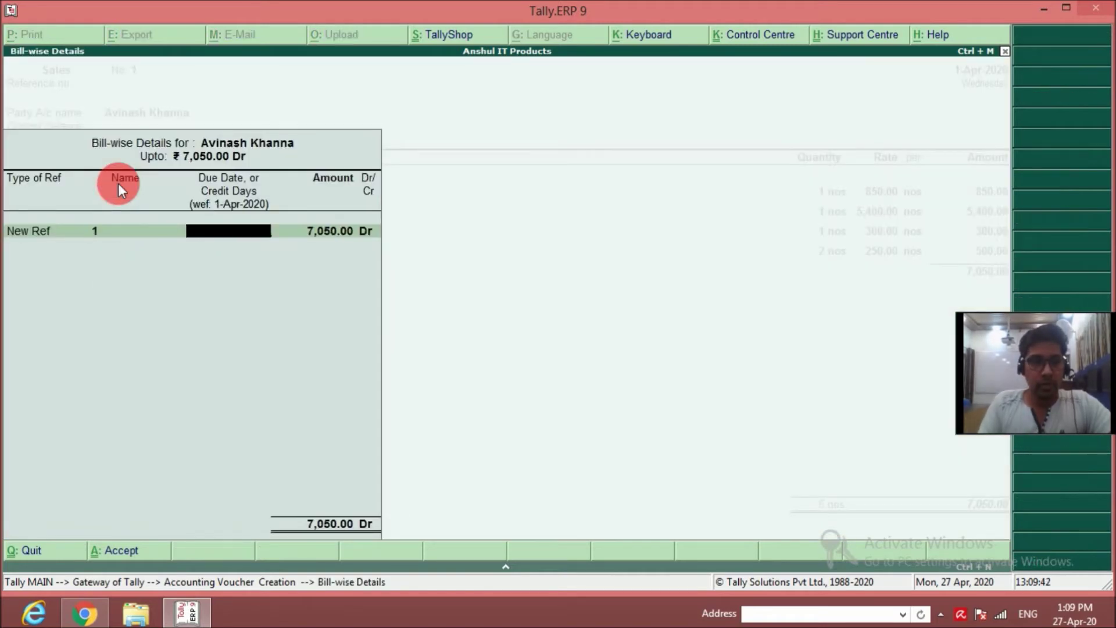
{"action": "key", "text": "Return"}
{"action": "key", "text": "Return"}
{"action": "key", "text": "Return"}
Step: Enter the narration "For sales made in credit" and save the sales voucher
{"action": "type", "text": "For sales made in credit"}
{"action": "key", "text": "Return"}
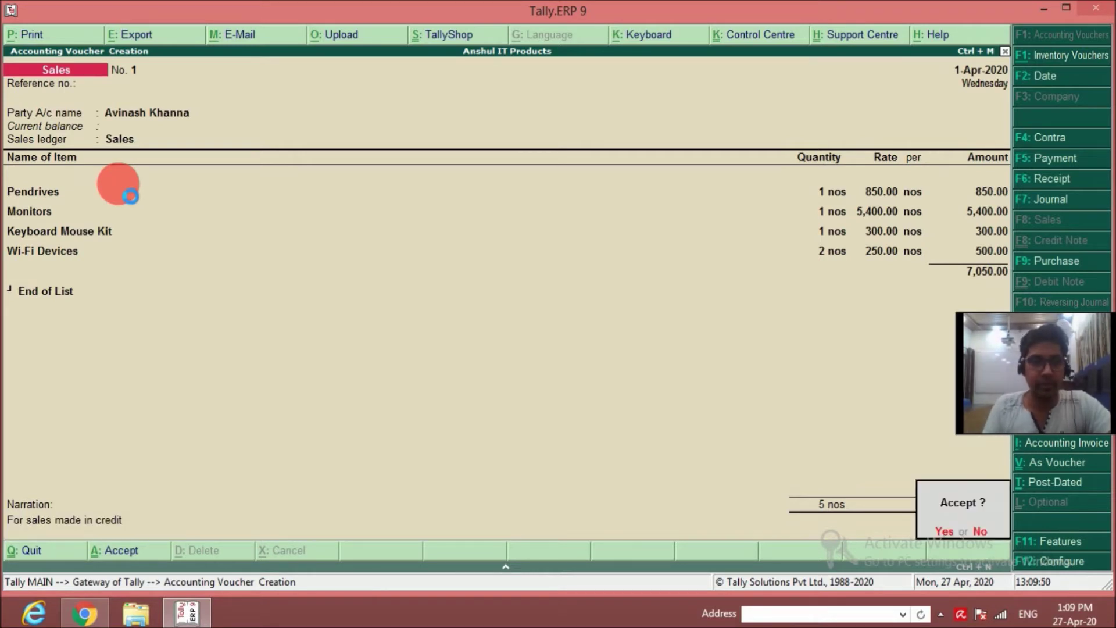
{"action": "key", "text": "Return"}
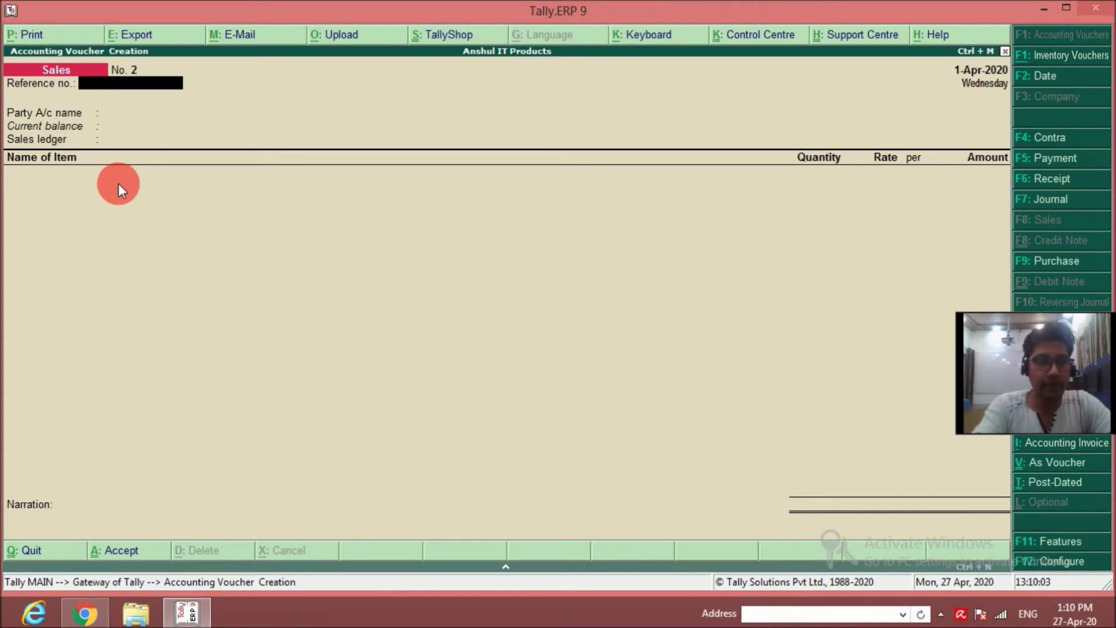
Step: Start a journal voucher and create a Sales Return ledger under Sales Accounts with inventory values affected, for the debit line
{"action": "key", "text": "F7"}
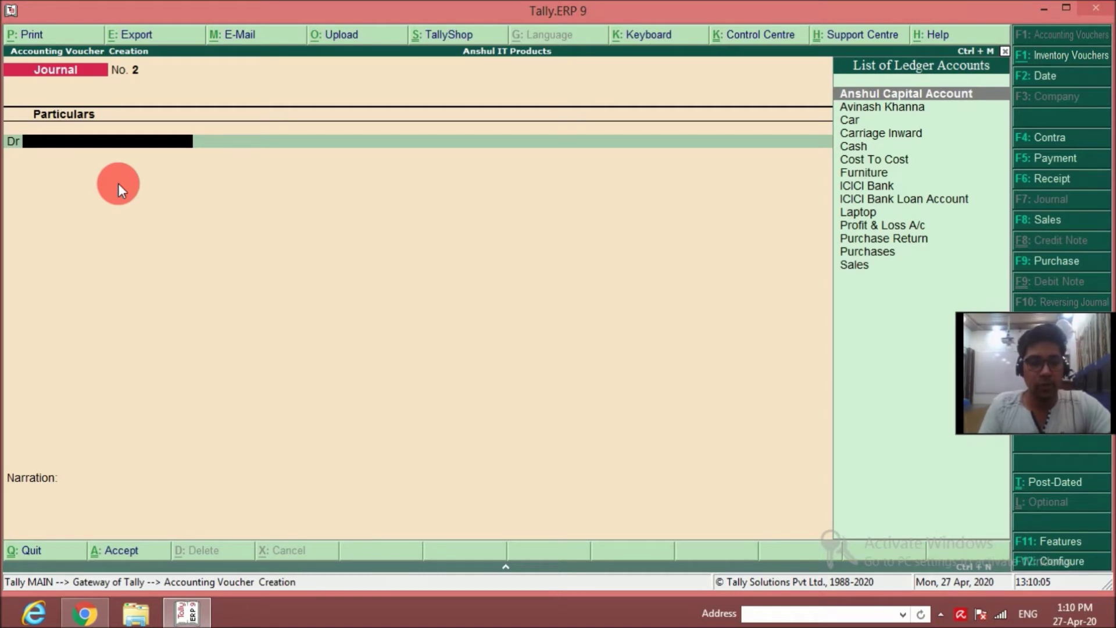
{"action": "key", "text": "alt+c"}
{"action": "type", "text": "Sa"}
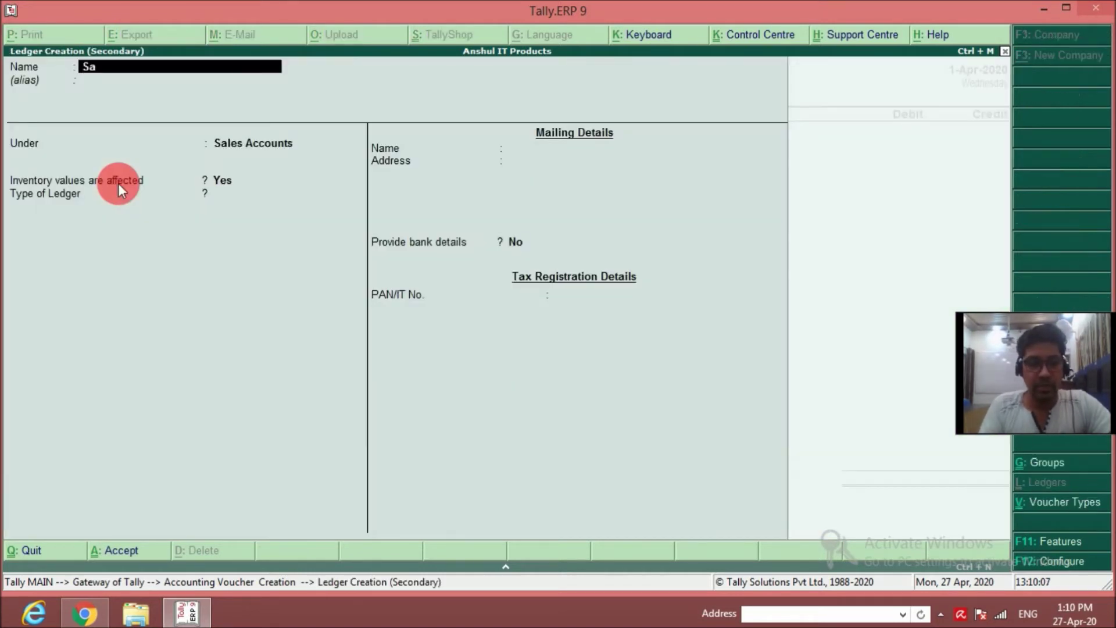
{"action": "type", "text": "les Return"}
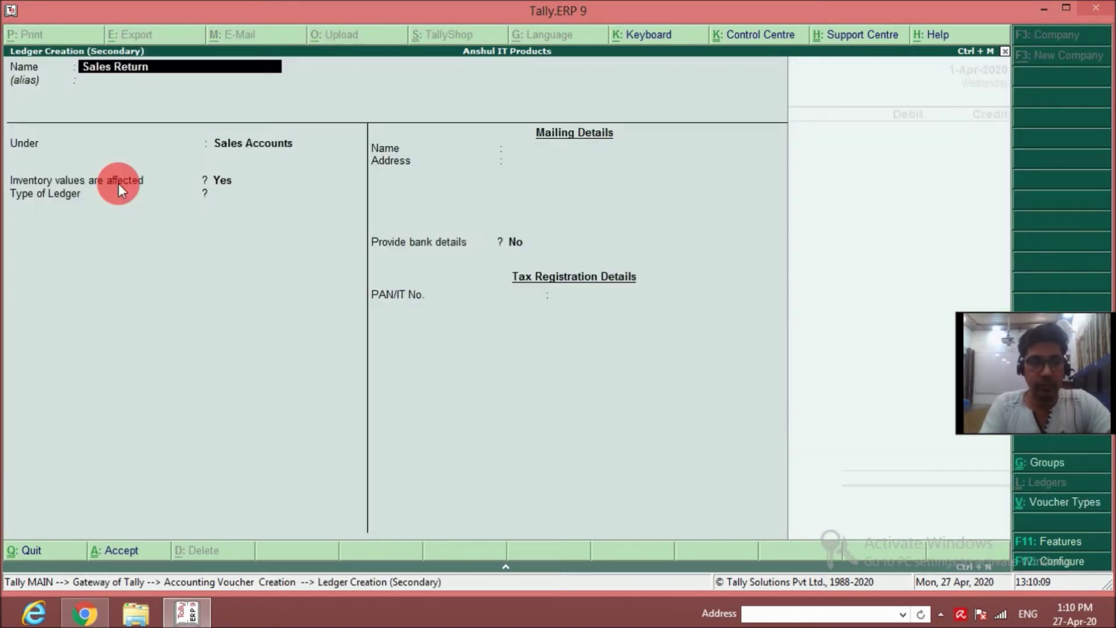
{"action": "key", "text": "Return"}
{"action": "key", "text": "Return"}
{"action": "key", "text": "Return"}
{"action": "key", "text": "Return"}
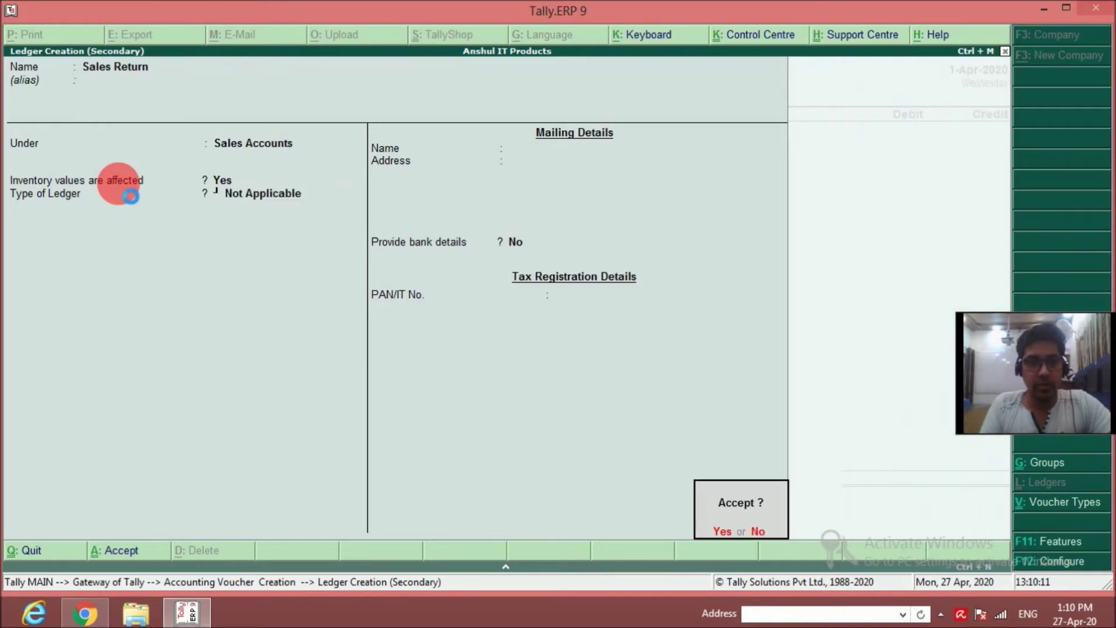
{"action": "key", "text": "Return"}
Step: Allocate 1 nos of Wi-Fi Devices at a rate of 250 to the Sales Return debit
{"action": "type", "text": "w"}
{"action": "key", "text": "Return"}
{"action": "type", "text": "1"}
{"action": "key", "text": "Return"}
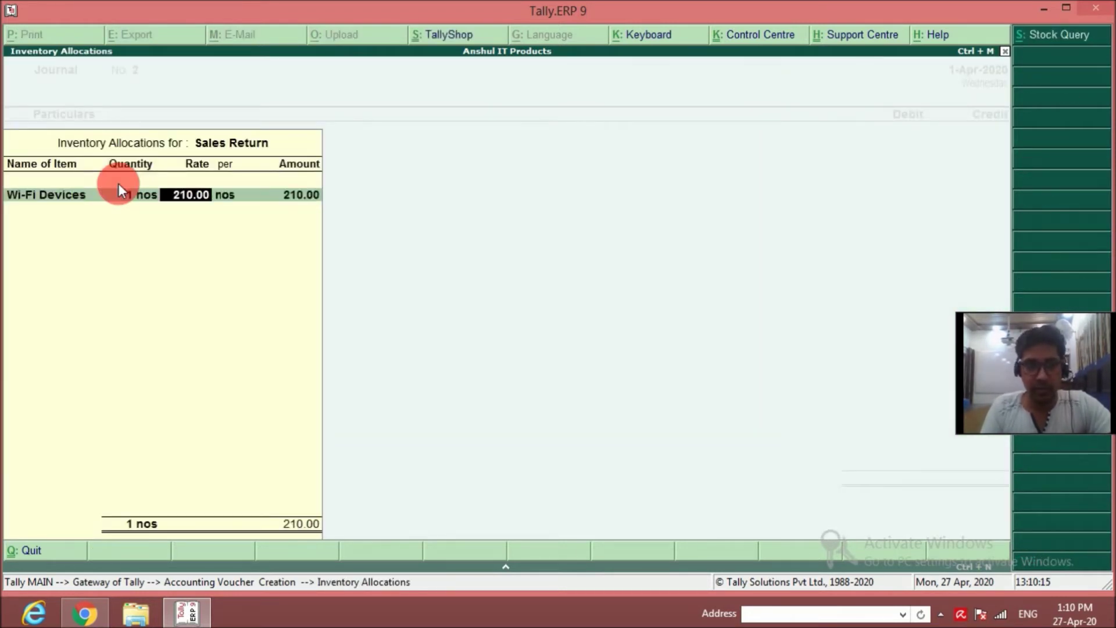
{"action": "type", "text": "250"}
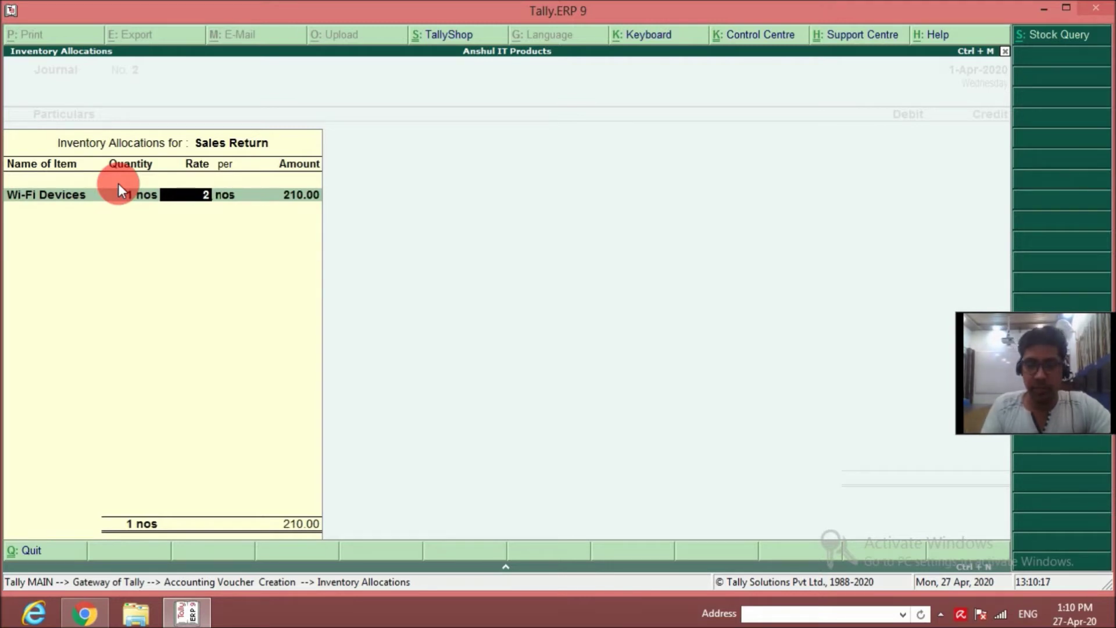
{"action": "key", "text": "Return"}
{"action": "key", "text": "Return"}
{"action": "key", "text": "Return"}
{"action": "key", "text": "Return"}
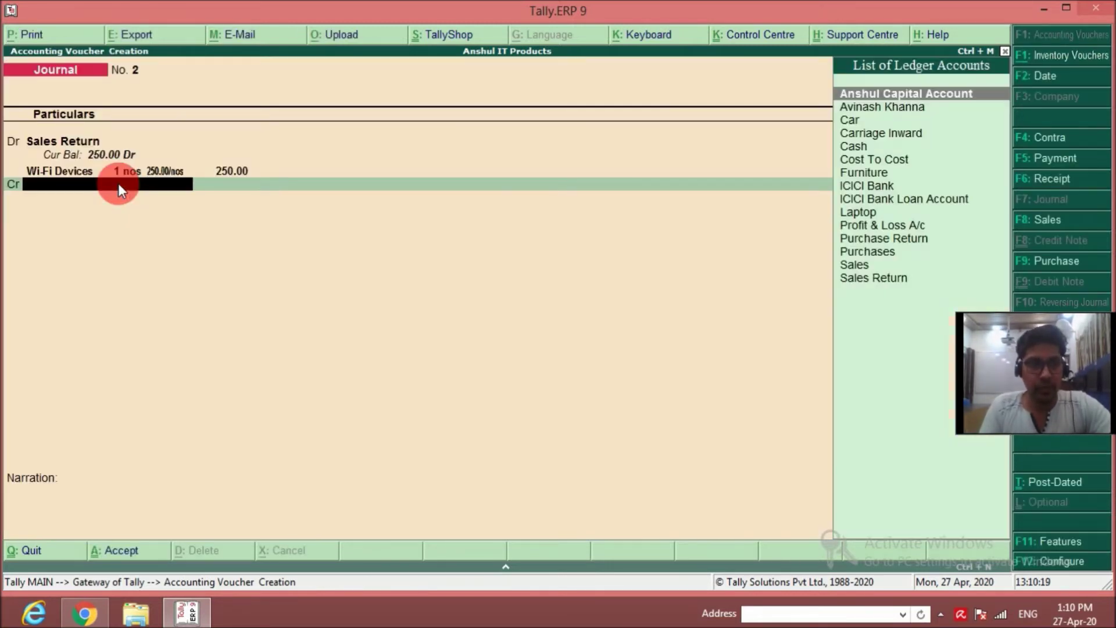
Step: Credit the customer's account with 250, allocated against bill reference 1
{"action": "type", "text": "Av"}
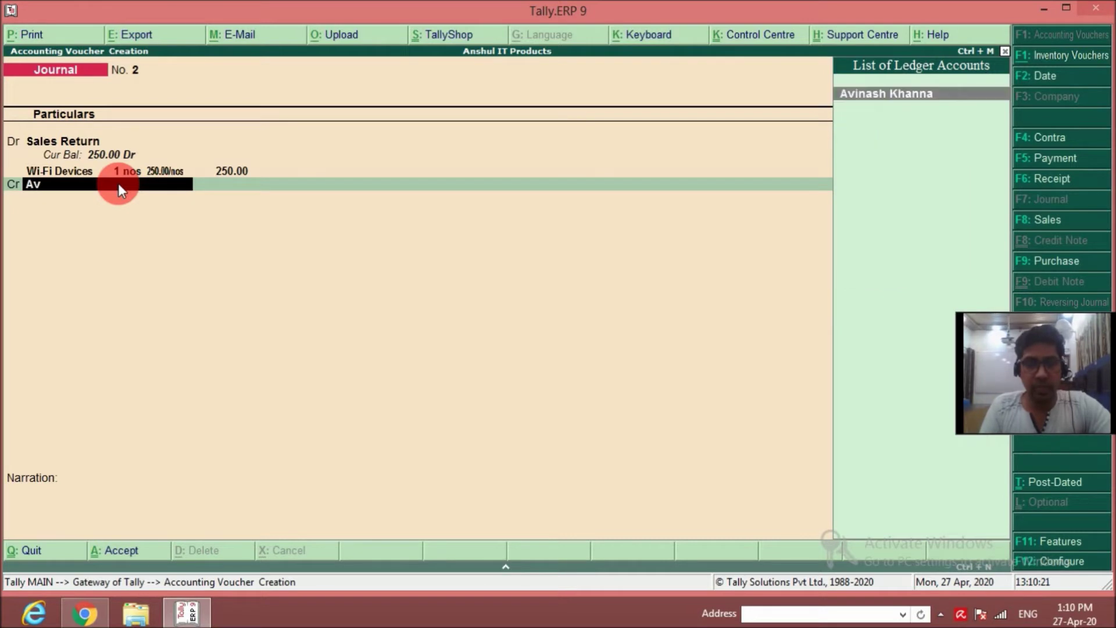
{"action": "key", "text": "Return"}
{"action": "key", "text": "Return"}
{"action": "key", "text": "Return"}
{"action": "key", "text": "Return"}
{"action": "key", "text": "Return"}
{"action": "key", "text": "Return"}
{"action": "key", "text": "Escape"}
Step: Enter the narration "For sales return accepted" and save the journal voucher
{"action": "type", "text": "For"}
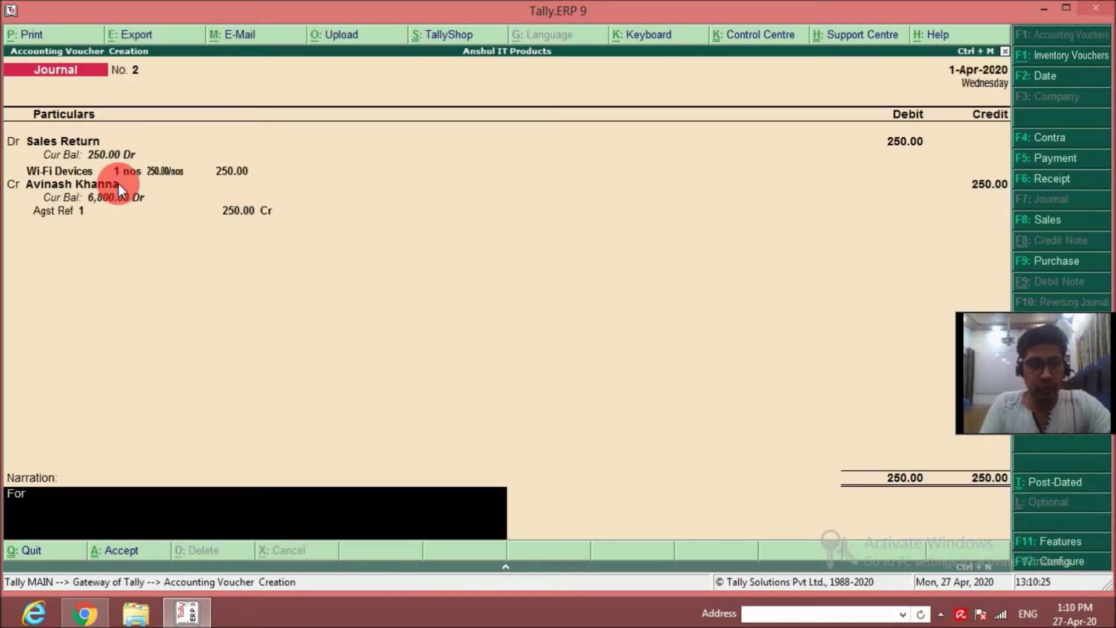
{"action": "type", "text": " sales retur"}
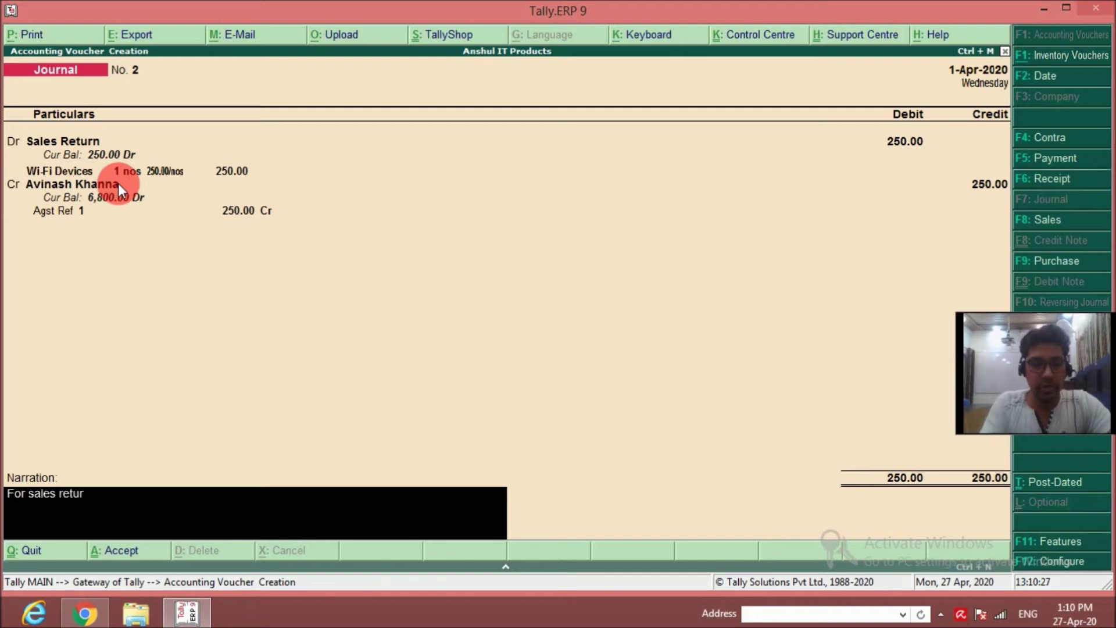
{"action": "type", "text": "n accepted"}
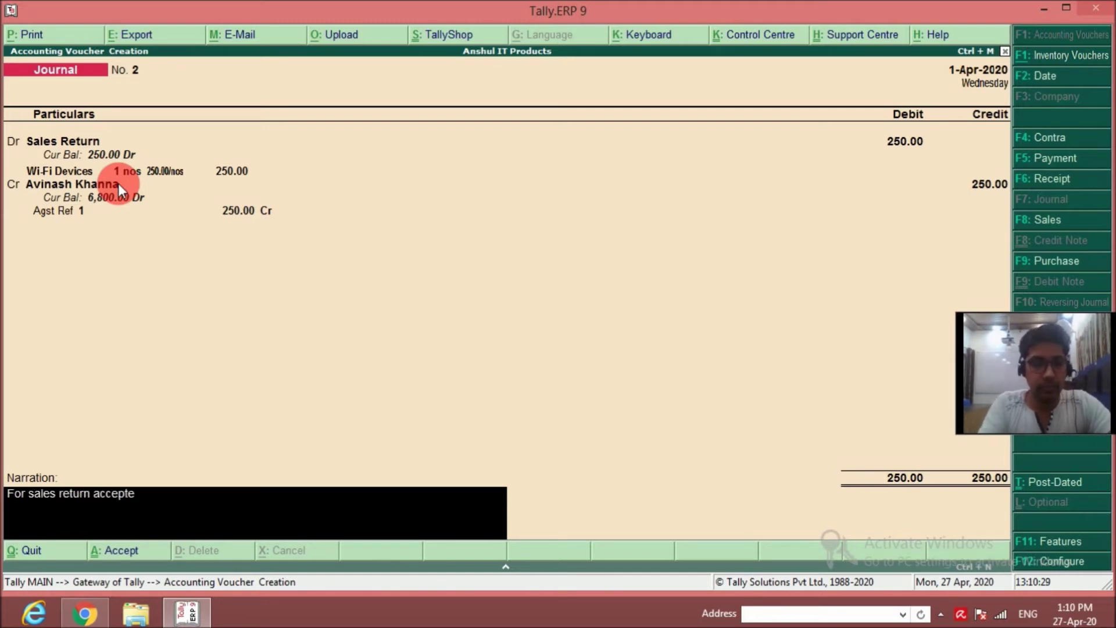
{"action": "key", "text": "Return"}
{"action": "key", "text": "Return"}
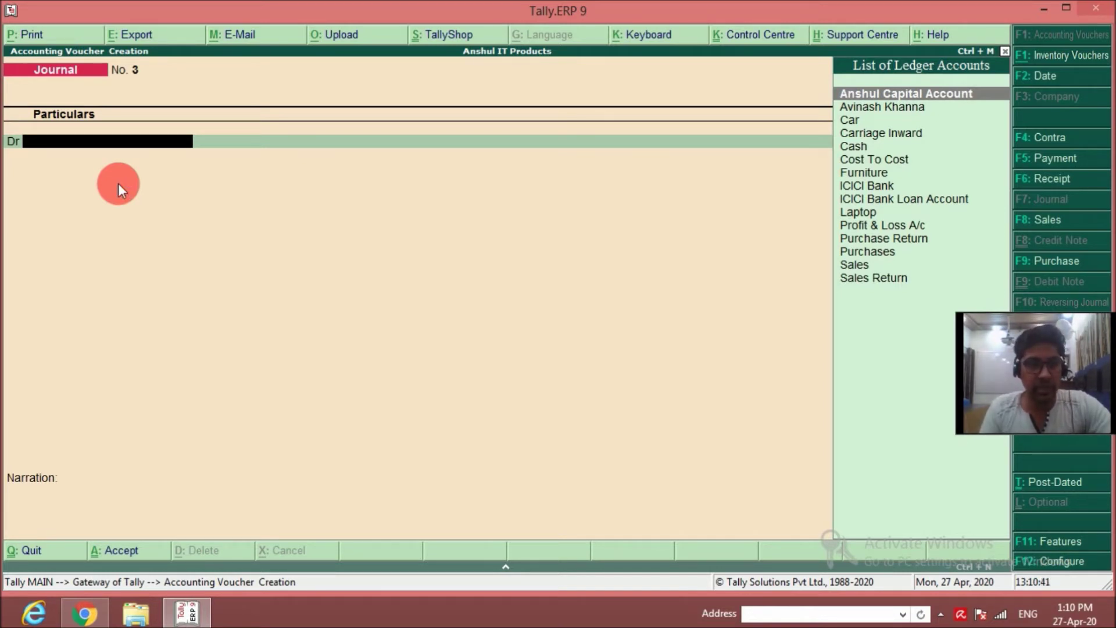
Step: Start a new sales voucher and begin creating a party ledger named Khatri Computers
{"action": "key", "text": "F8"}
{"action": "key", "text": "Return"}
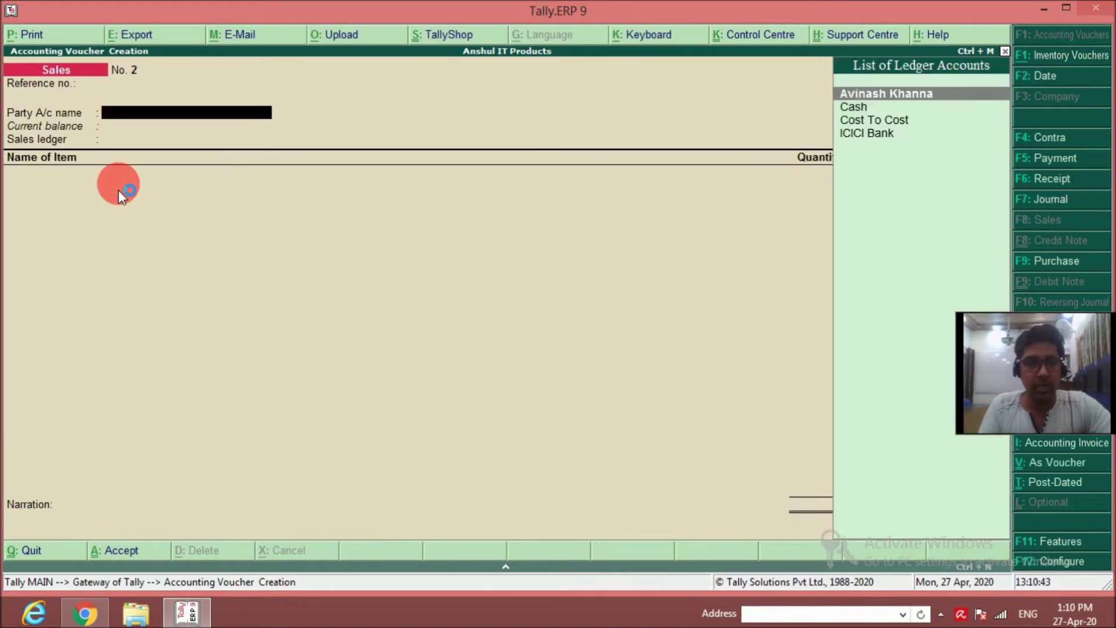
{"action": "key", "text": "alt+c"}
{"action": "type", "text": "Khatri Computers"}
{"action": "key", "text": "Return"}
{"action": "key", "text": "Return"}
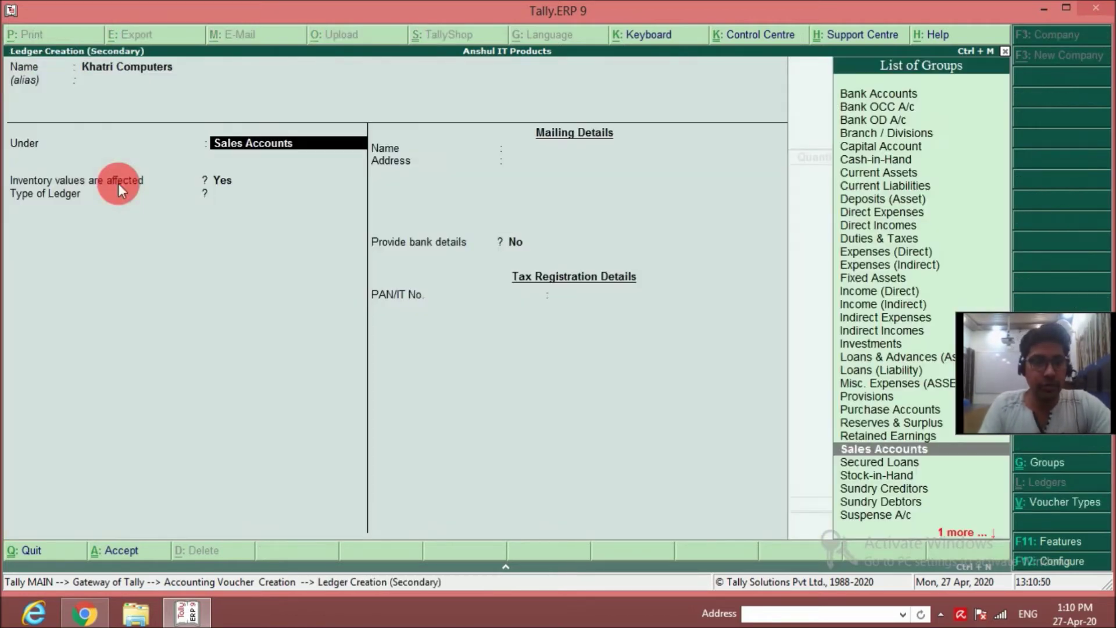
Step: Place the Khatri Computers ledger under Sundry Debtors with bill-by-bill balances, save it, and choose Sales as the sales ledger
{"action": "type", "text": "S"}
{"action": "key", "text": "Up"}
{"action": "key", "text": "Up"}
{"action": "key", "text": "Up"}
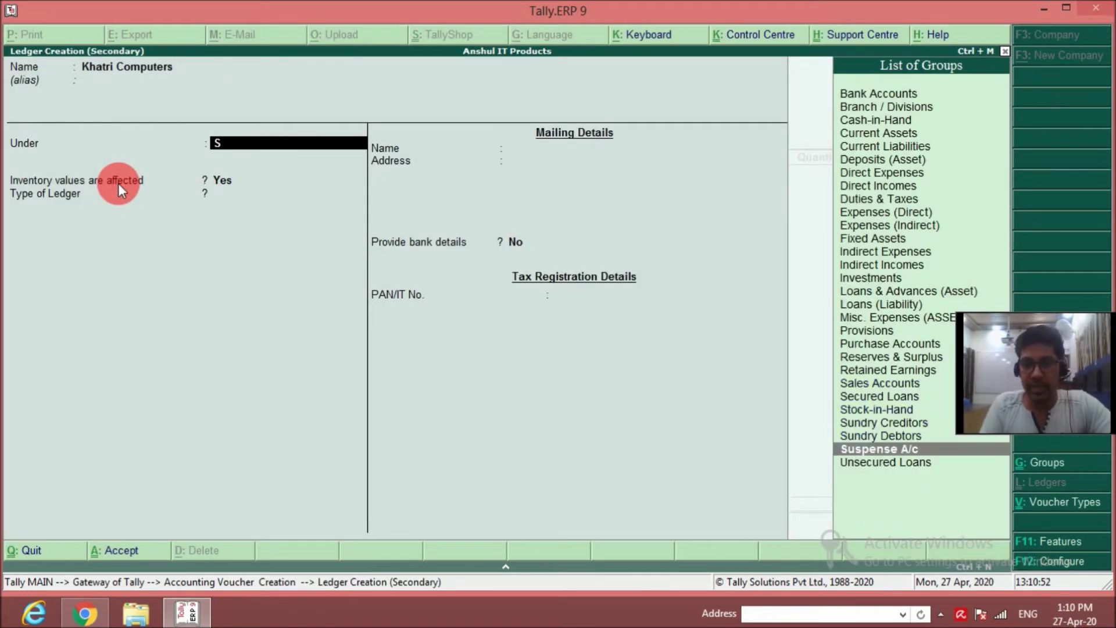
{"action": "key", "text": "Down"}
{"action": "key", "text": "Return"}
{"action": "key", "text": "Return"}
{"action": "key", "text": "Up"}
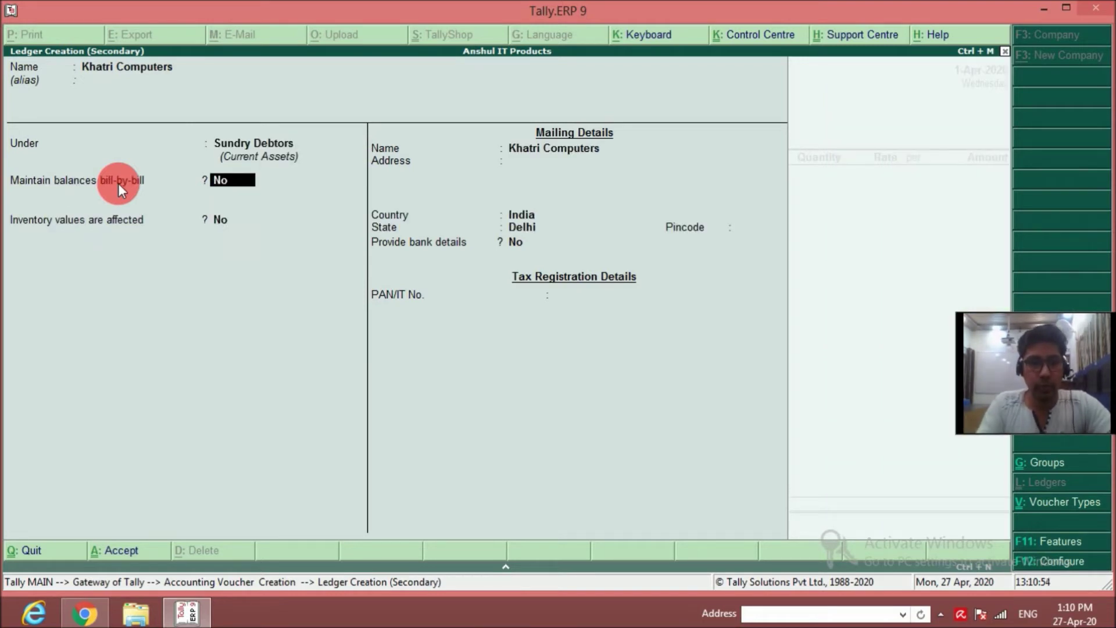
{"action": "key", "text": "y"}
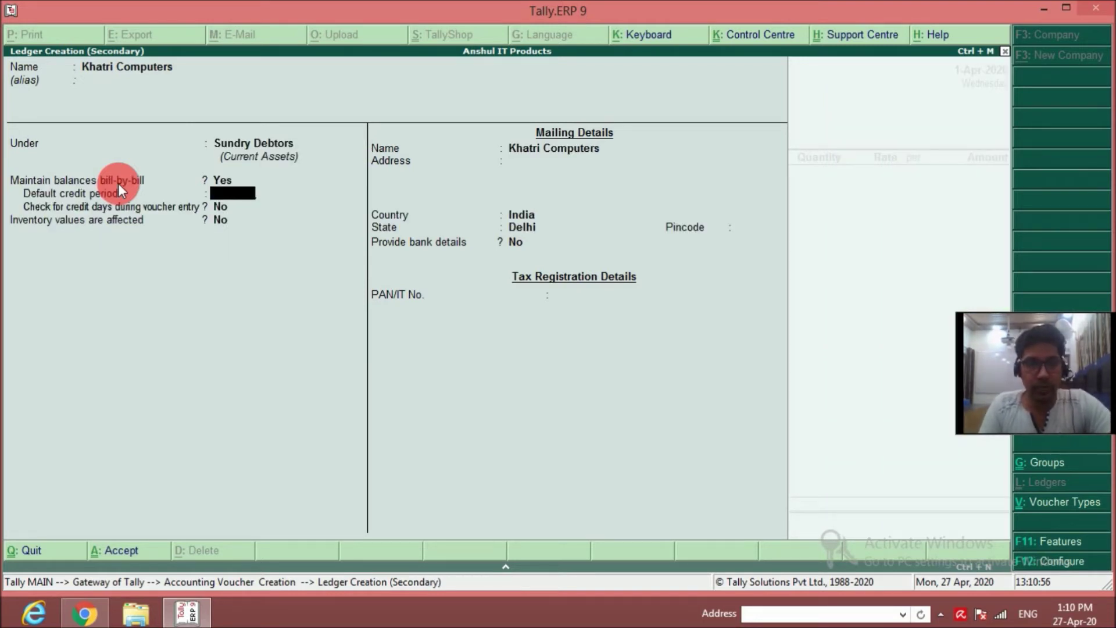
{"action": "key", "text": "ctrl+a"}
{"action": "key", "text": "Return"}
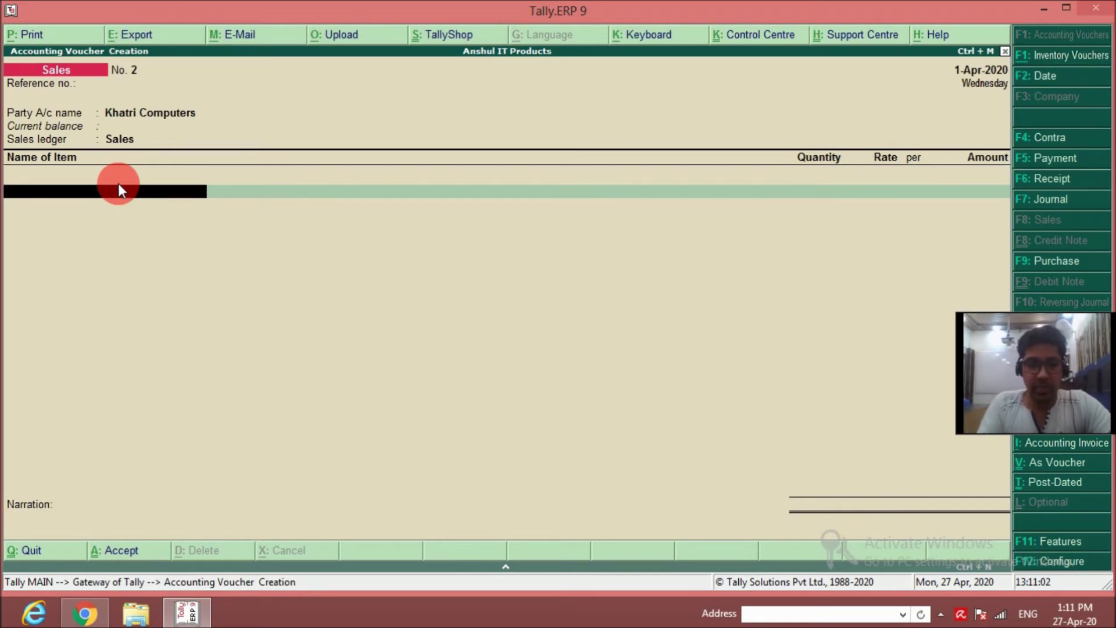
Step: Add 5 nos of Pendrives at a rate of 850 to the Khatri Computers sales voucher
{"action": "key", "text": "Return"}
{"action": "type", "text": "5"}
{"action": "key", "text": "Return"}
{"action": "type", "text": "850"}
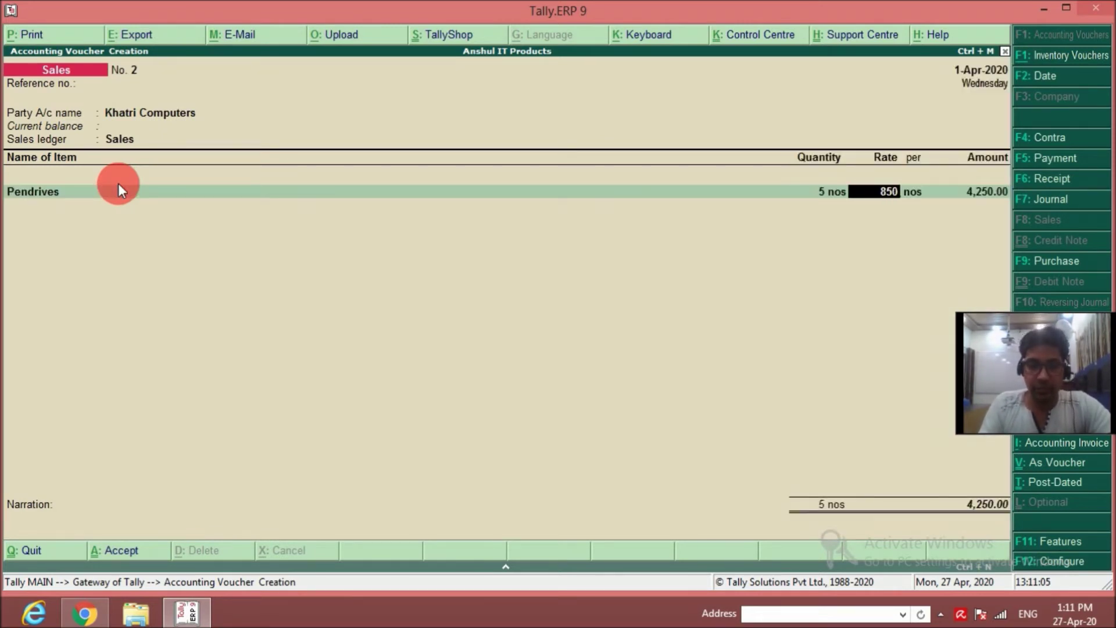
{"action": "key", "text": "Return"}
{"action": "key", "text": "Return"}
{"action": "key", "text": "Return"}
Step: Add 1 nos of Monitors at a rate of 5,400 to the sales voucher
{"action": "key", "text": "Return"}
{"action": "type", "text": "1"}
{"action": "key", "text": "Return"}
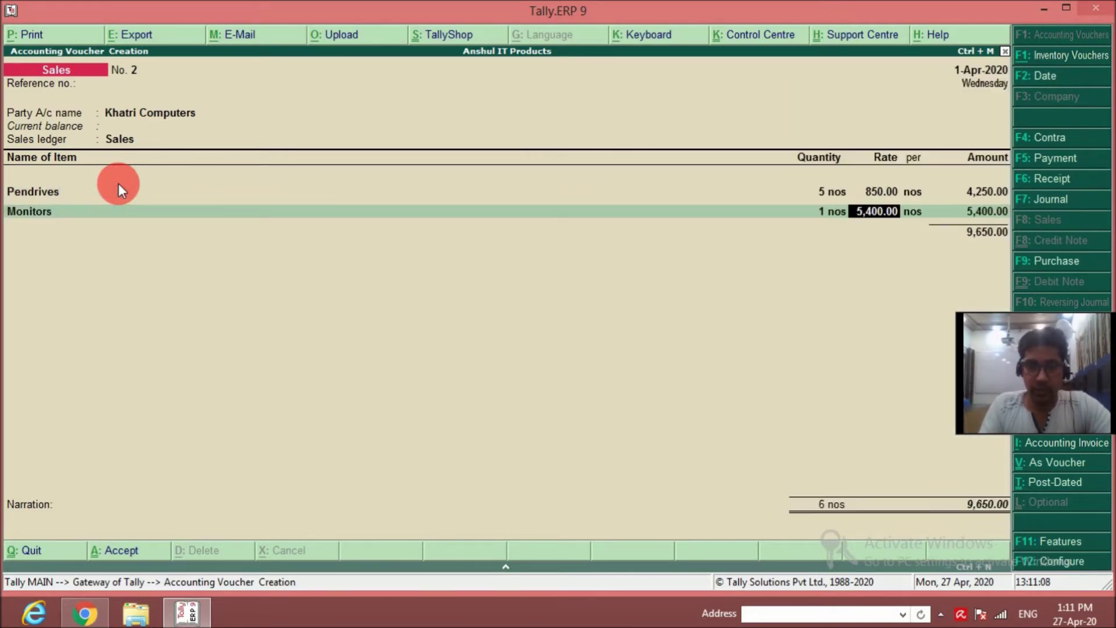
{"action": "type", "text": "5400"}
{"action": "key", "text": "Return"}
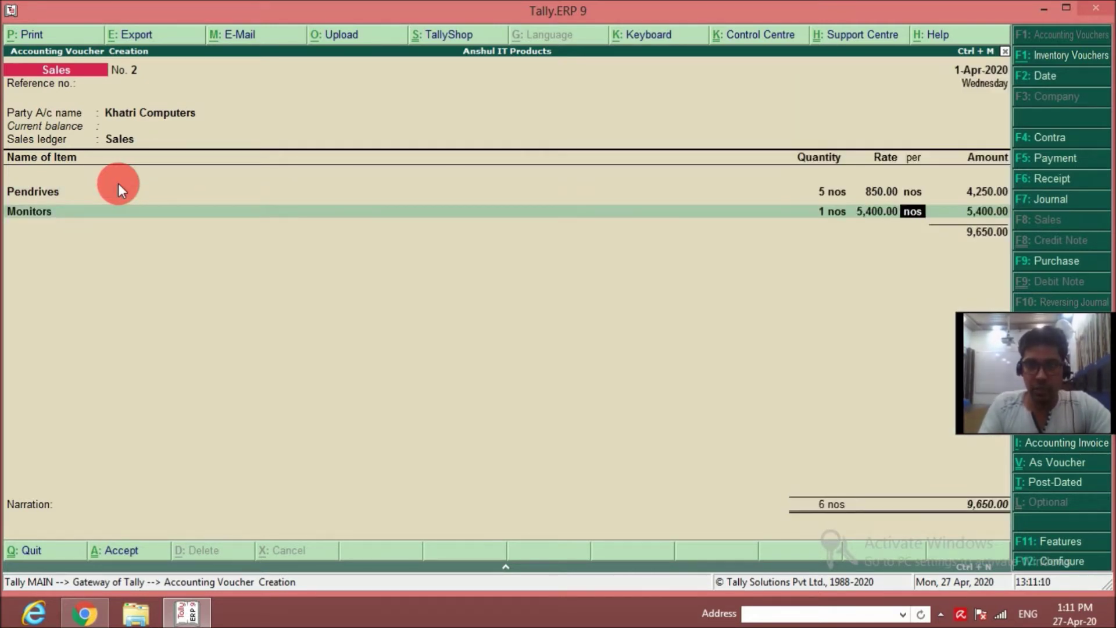
{"action": "key", "text": "Return"}
{"action": "key", "text": "Return"}
{"action": "type", "text": "1"}
{"action": "key", "text": "Return"}
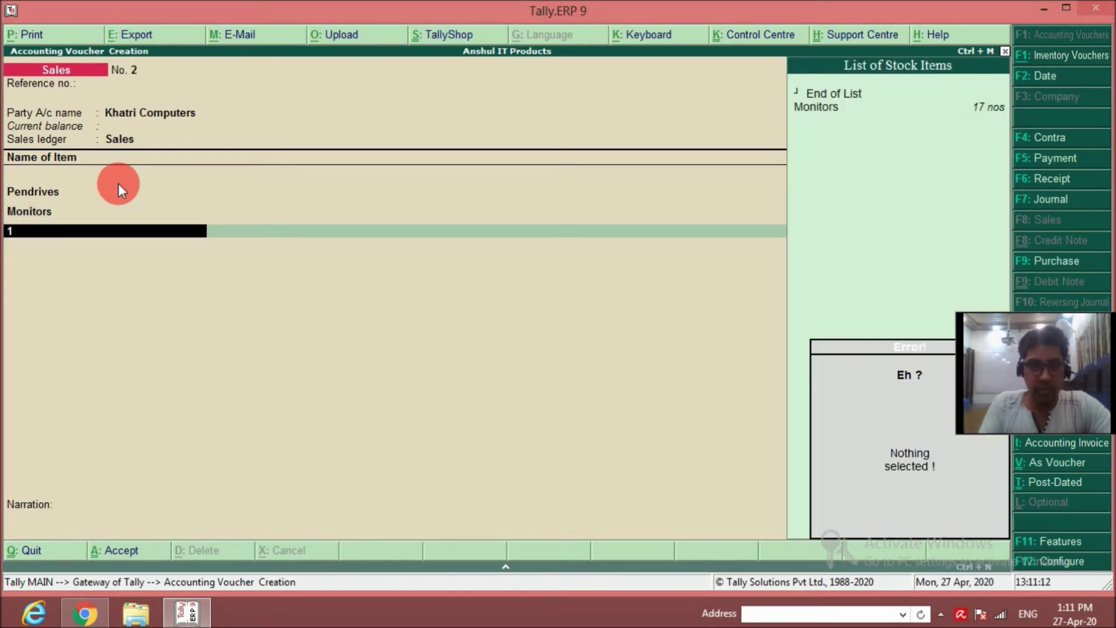
{"action": "key", "text": "Escape"}
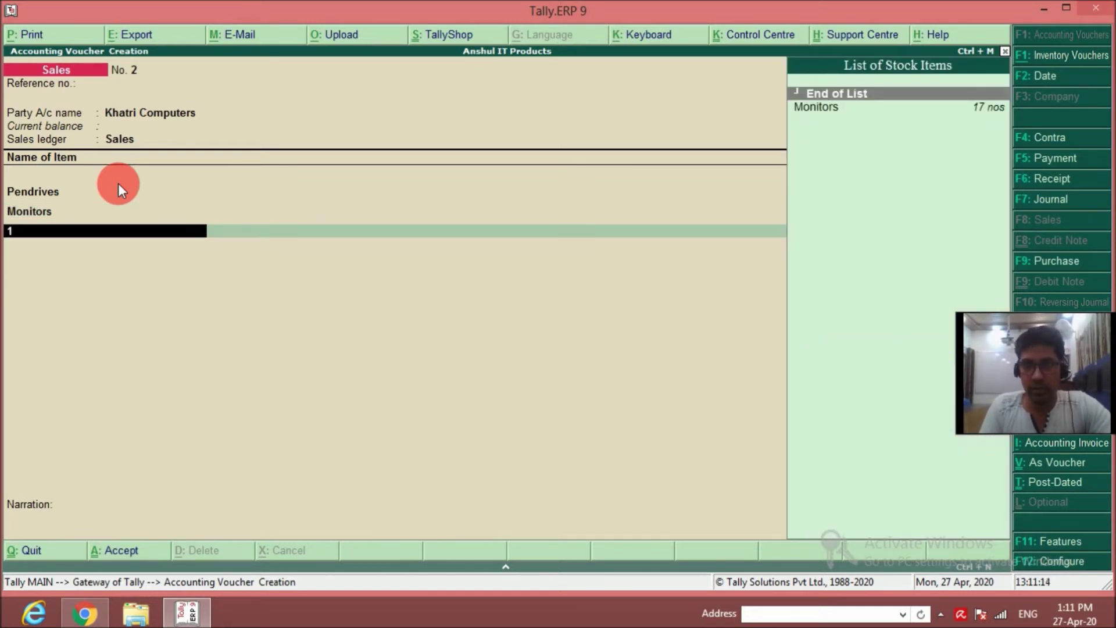
{"action": "key", "text": "BackSpace"}
{"action": "key", "text": "BackSpace"}
{"action": "key", "text": "Return"}
Step: Add 1 nos of Keyboard Mouse Kit at a rate of 300 to the sales voucher
{"action": "type", "text": "k"}
{"action": "key", "text": "Return"}
{"action": "type", "text": "1"}
{"action": "key", "text": "Return"}
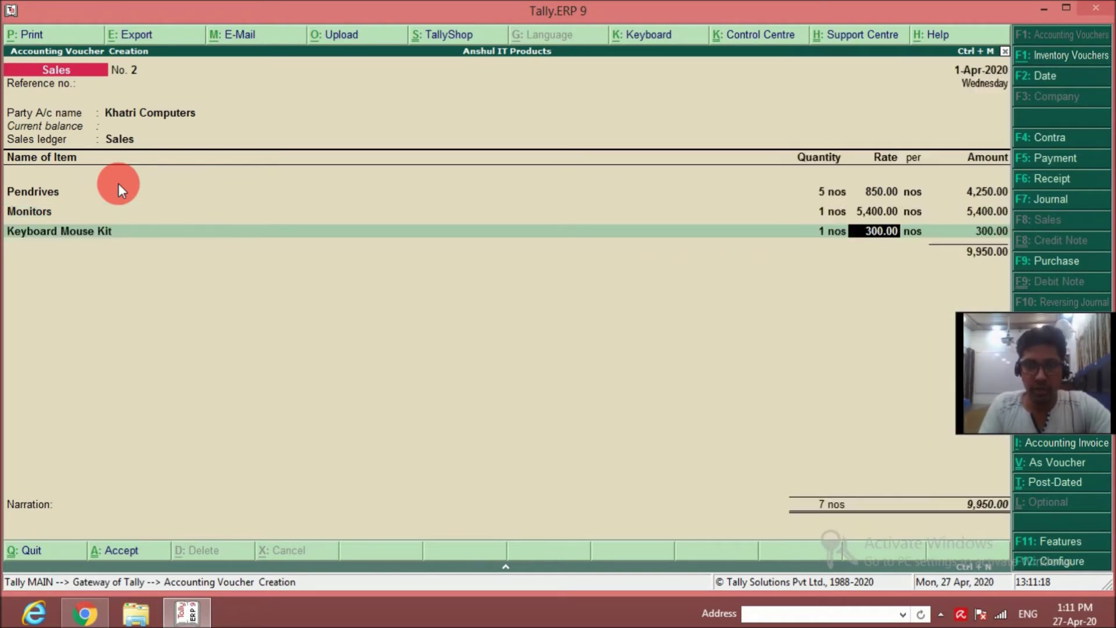
{"action": "key", "text": "Return"}
{"action": "key", "text": "Return"}
{"action": "key", "text": "Return"}
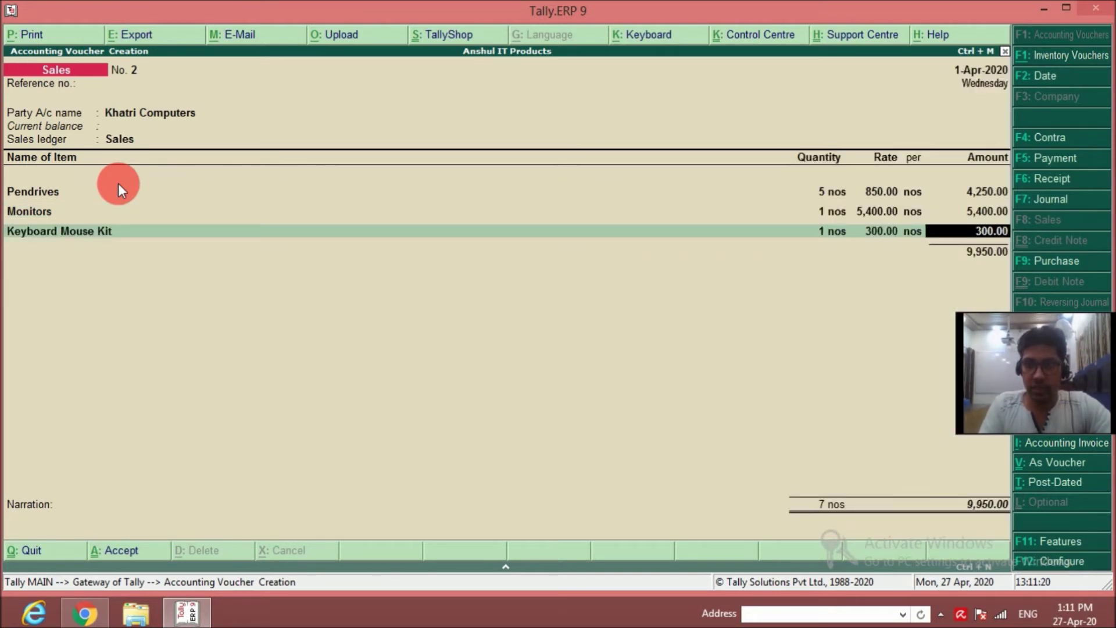
Step: Add 3 nos of Wi-Fi Devices at a rate of 250 to the sales voucher
{"action": "type", "text": "w"}
{"action": "key", "text": "Return"}
{"action": "type", "text": "3"}
{"action": "key", "text": "Return"}
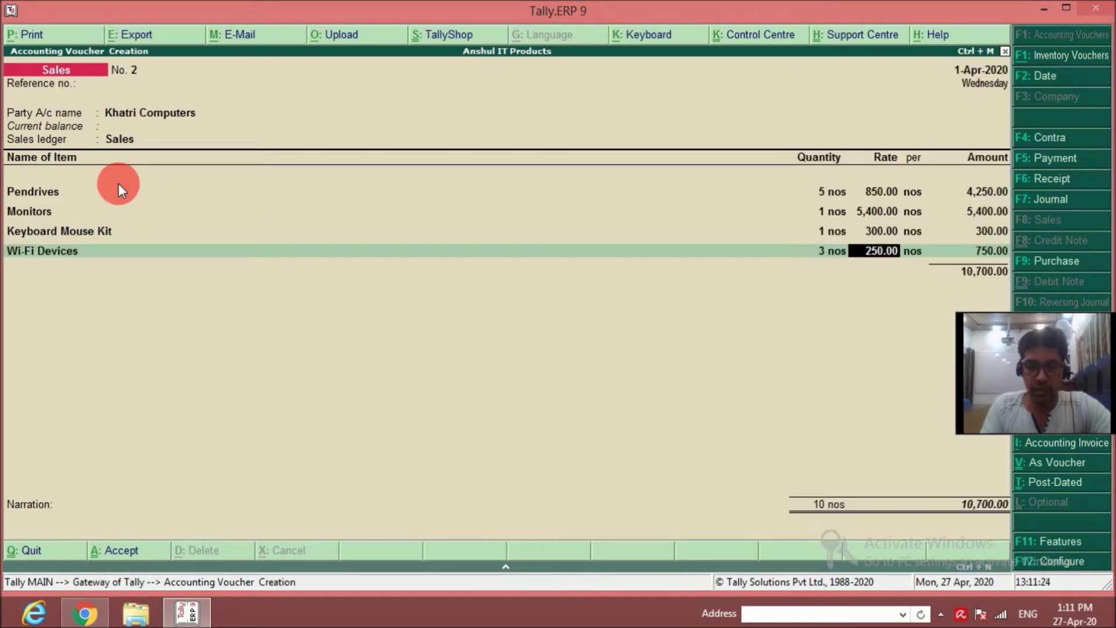
{"action": "type", "text": "250"}
{"action": "key", "text": "Return"}
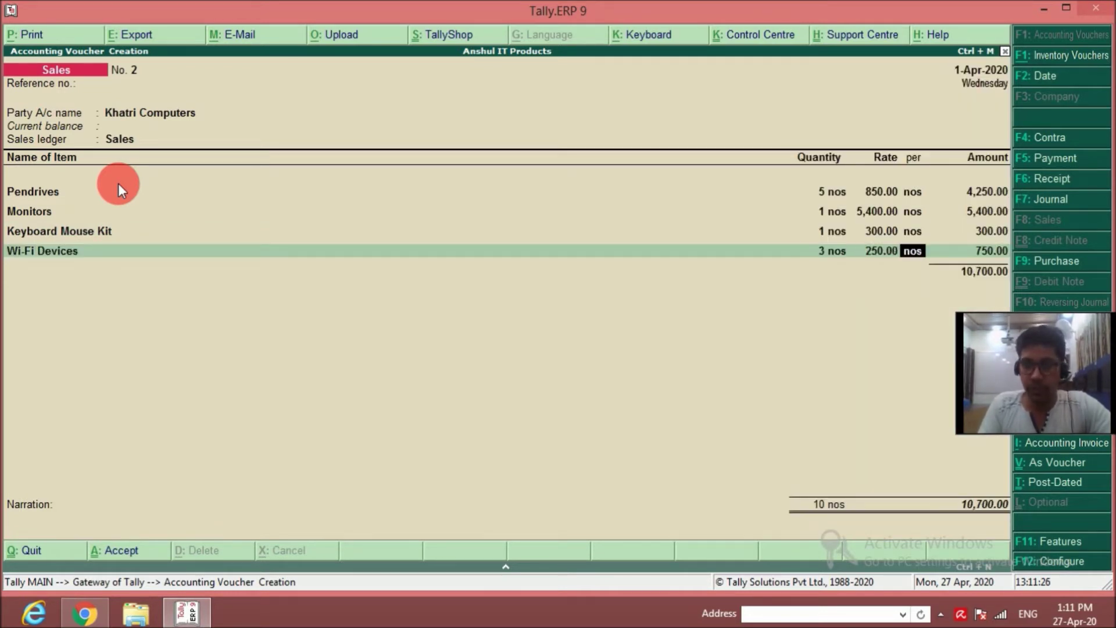
{"action": "key", "text": "Return"}
{"action": "key", "text": "Return"}
Step: End the item list and allocate the 10,700 bill for Khatri Computers as new reference 2
{"action": "key", "text": "Return"}
{"action": "key", "text": "Return"}
{"action": "key", "text": "Return"}
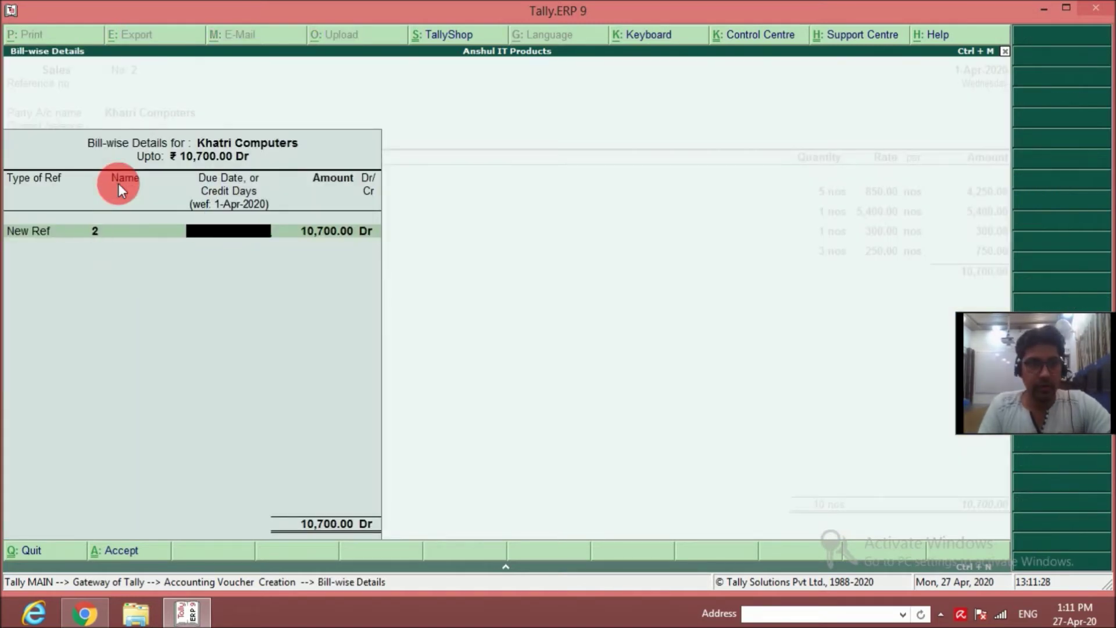
{"action": "key", "text": "Return"}
{"action": "key", "text": "Return"}
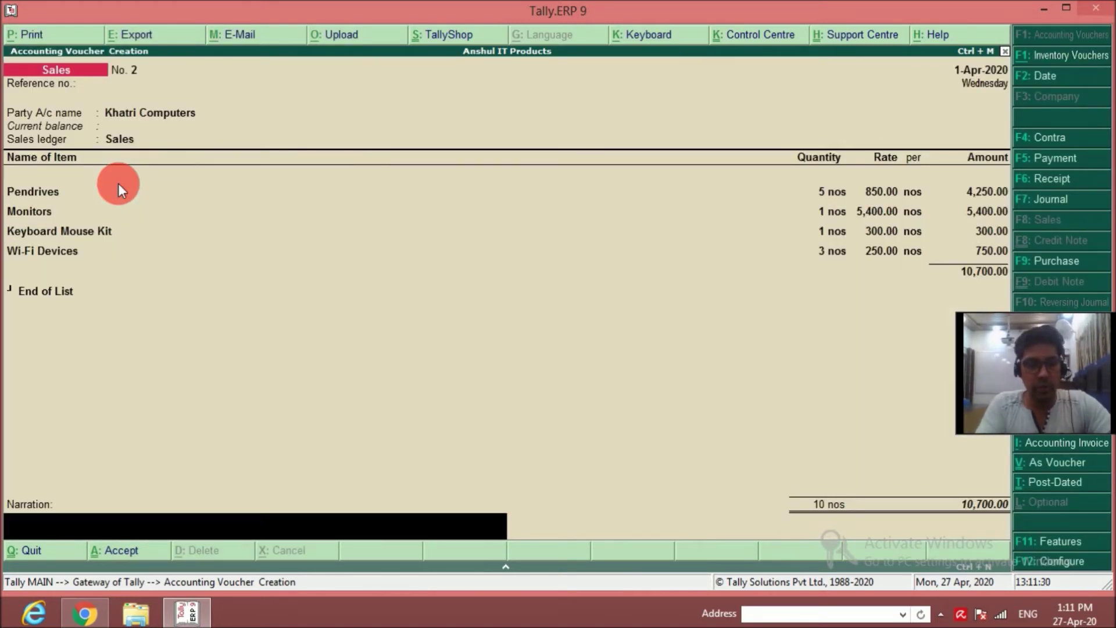
Step: Give the Khatri Computers sale the narration "For sales made in credit" and save the voucher
{"action": "type", "text": "For sales made in credit"}
{"action": "key", "text": "Return"}
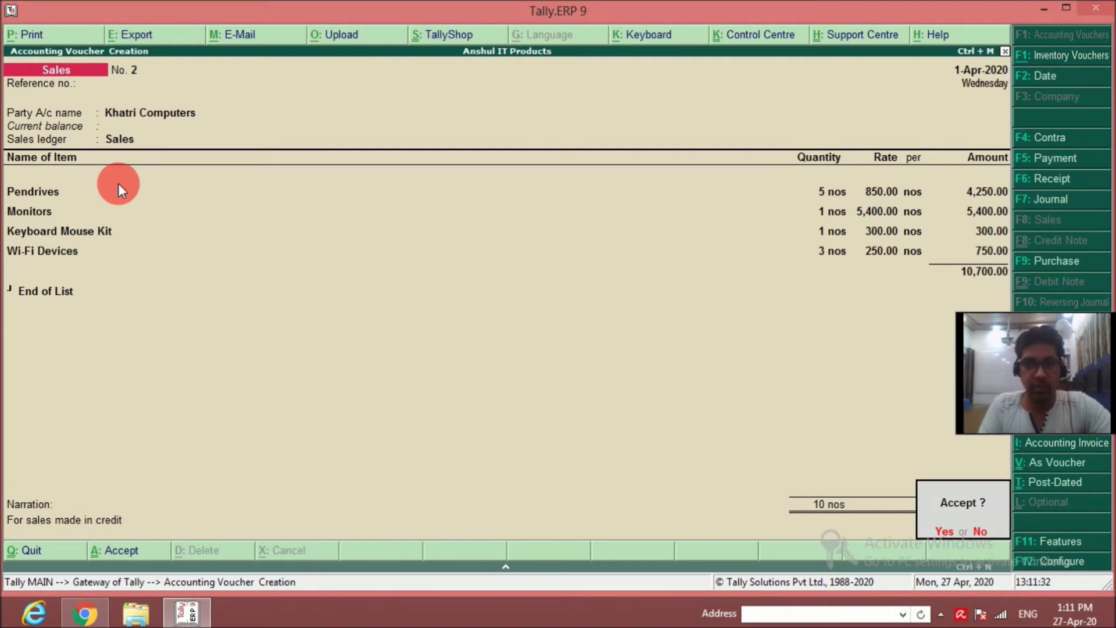
{"action": "key", "text": "Return"}
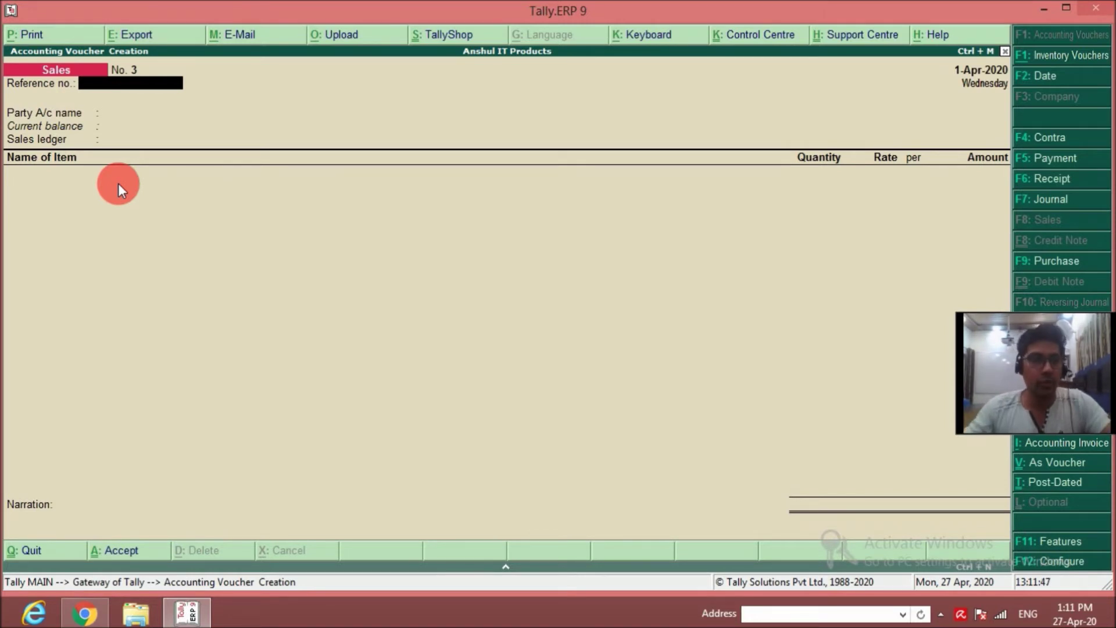
Step: Start a journal voucher that debits the Sales Return ledger
{"action": "key", "text": "F7"}
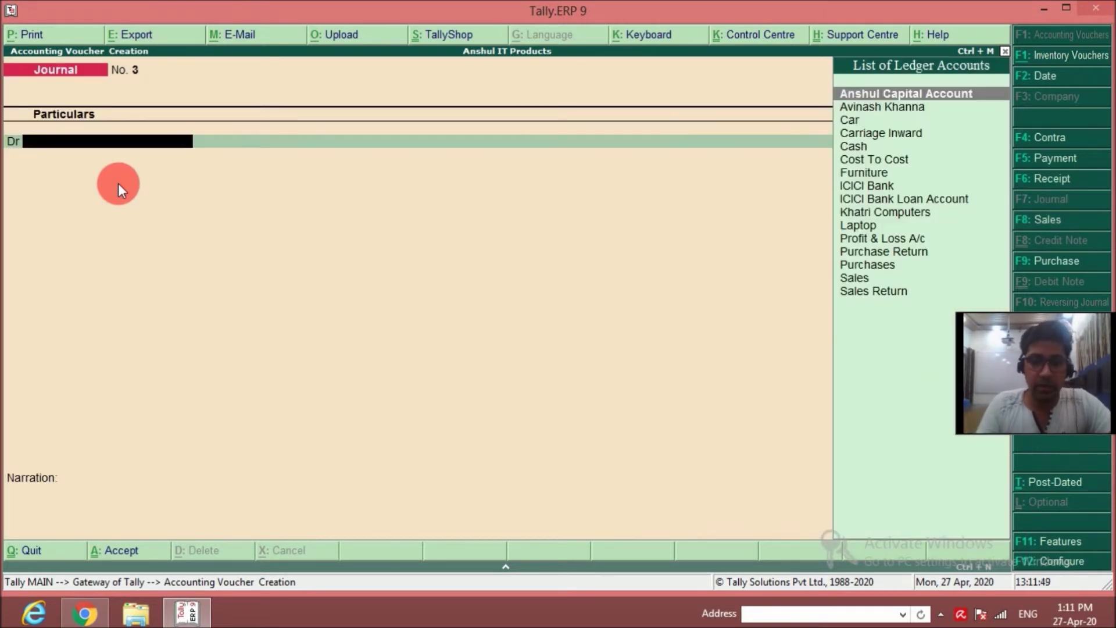
{"action": "type", "text": "S"}
{"action": "key", "text": "Down"}
{"action": "key", "text": "Down"}
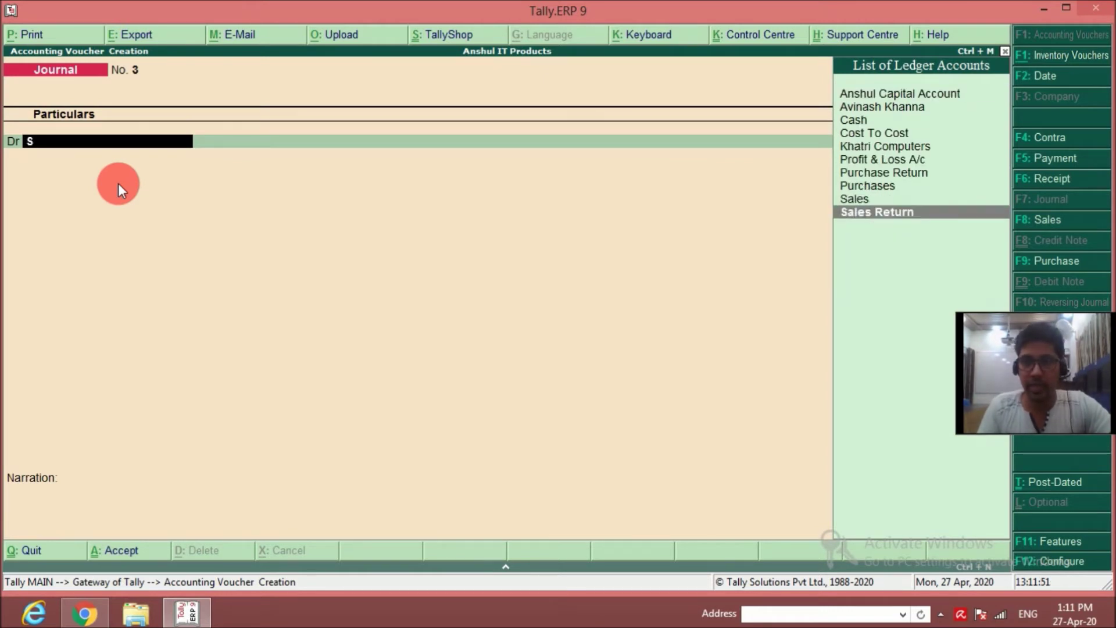
{"action": "key", "text": "Return"}
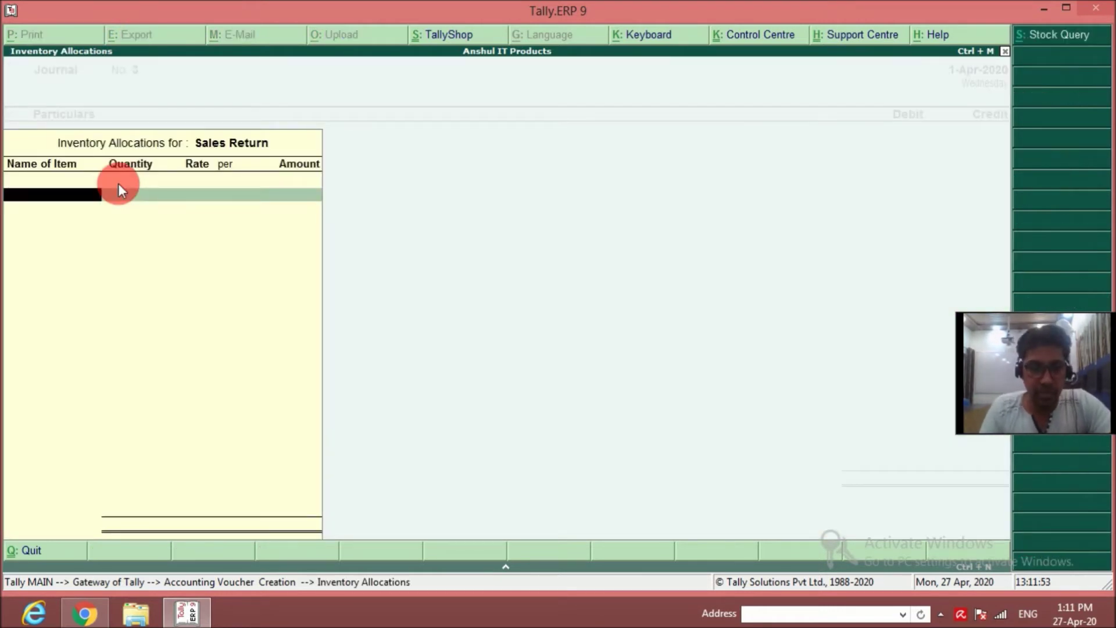
Step: Add 1 nos of Pendrives at a rate of 850 to the Sales Return inventory allocation
{"action": "type", "text": "P"}
{"action": "key", "text": "Return"}
{"action": "type", "text": "1"}
{"action": "key", "text": "Return"}
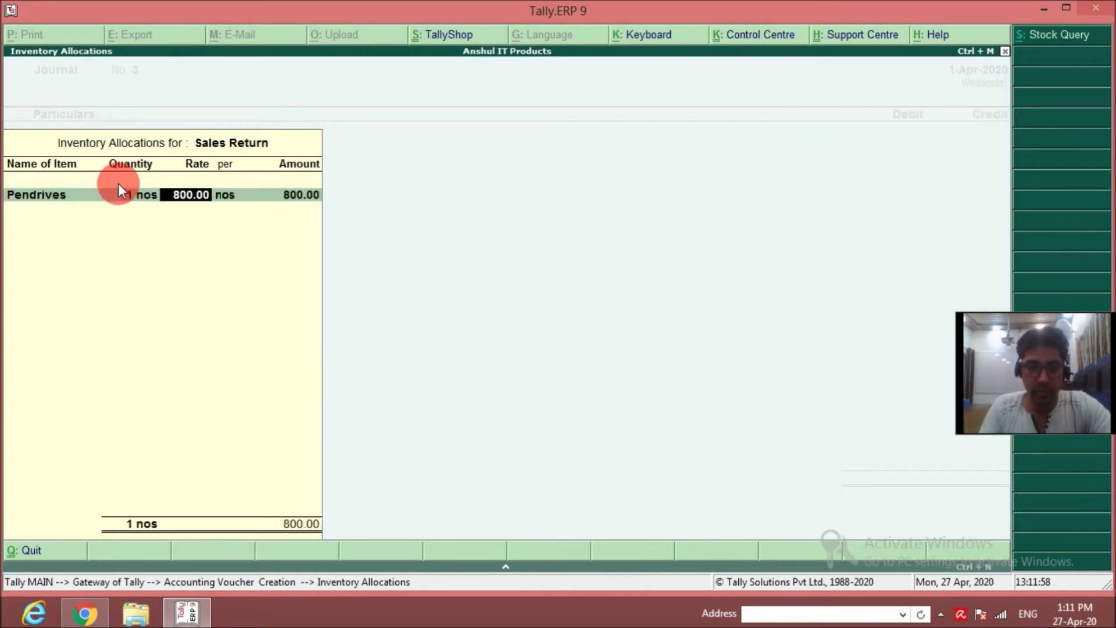
{"action": "key", "text": "Return"}
{"action": "key", "text": "BackSpace"}
{"action": "type", "text": "850"}
{"action": "key", "text": "Return"}
{"action": "key", "text": "Return"}
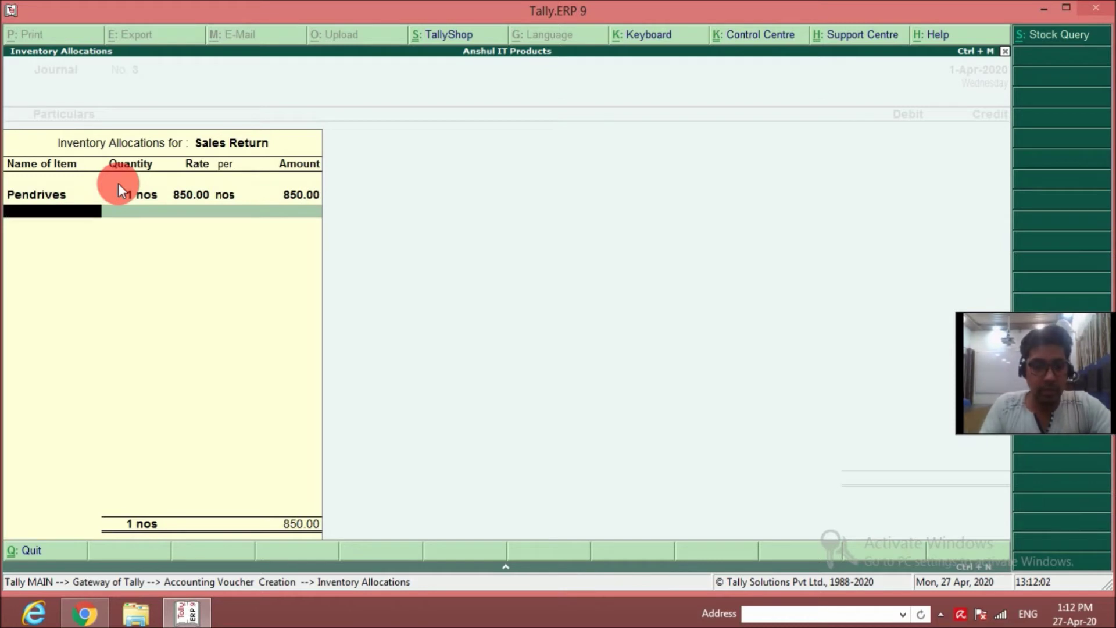
Step: Add 1 nos of Wi-Fi Devices at a rate of 250 to the Sales Return allocation and end the item list
{"action": "type", "text": "wi"}
{"action": "key", "text": "Return"}
{"action": "type", "text": "1"}
{"action": "key", "text": "Return"}
{"action": "type", "text": "250"}
{"action": "key", "text": "Return"}
{"action": "key", "text": "Return"}
{"action": "key", "text": "Return"}
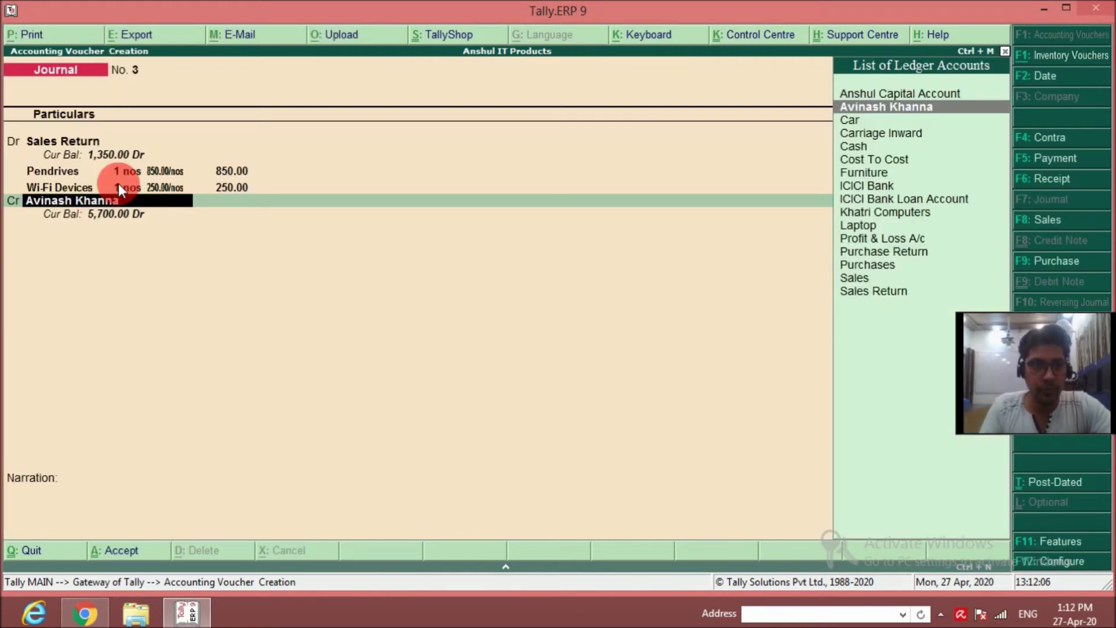
{"action": "key", "text": "Return"}
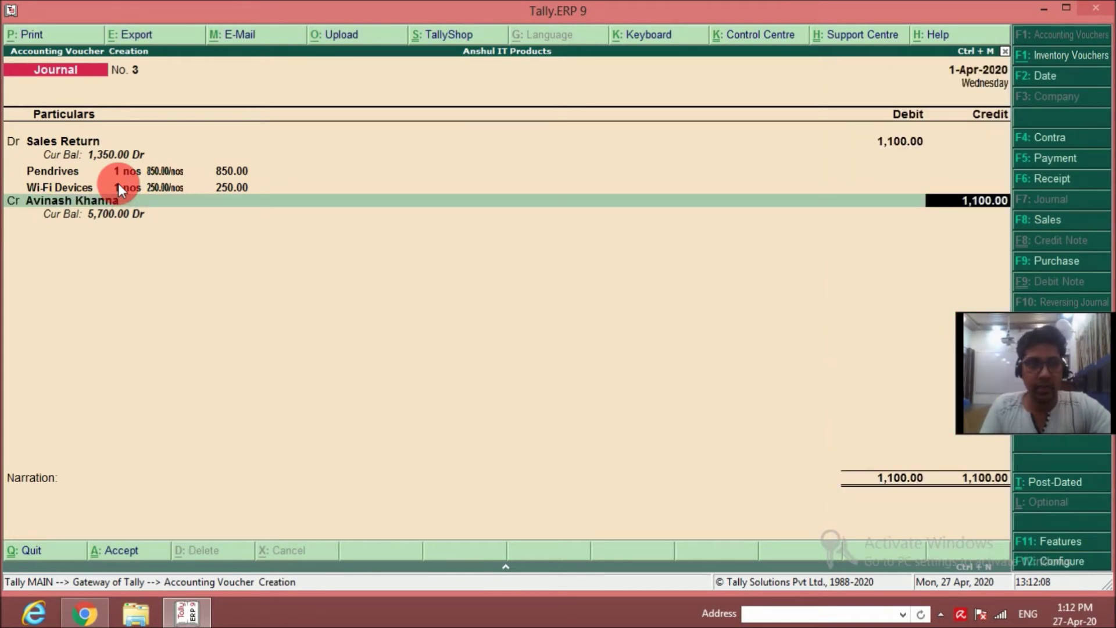
{"action": "key", "text": "Return"}
{"action": "key", "text": "Return"}
{"action": "key", "text": "Return"}
{"action": "key", "text": "Return"}
{"action": "key", "text": "Return"}
Step: Change the credited ledger of the sales return journal to Khatri Computers
{"action": "key", "text": "Down"}
{"action": "key", "text": "Down"}
{"action": "key", "text": "Down"}
{"action": "key", "text": "Down"}
{"action": "key", "text": "Down"}
{"action": "key", "text": "Down"}
{"action": "key", "text": "Down"}
{"action": "key", "text": "Down"}
{"action": "key", "text": "Return"}
Step: Allocate the 1,100 credit to Khatri Computers against existing bill reference 1
{"action": "key", "text": "Up"}
{"action": "key", "text": "Return"}
{"action": "key", "text": "Return"}
{"action": "key", "text": "Return"}
{"action": "key", "text": "Return"}
{"action": "key", "text": "Return"}
{"action": "key", "text": "Return"}
{"action": "key", "text": "Return"}
{"action": "key", "text": "Return"}
{"action": "key", "text": "Return"}
{"action": "key", "text": "Return"}
{"action": "key", "text": "Return"}
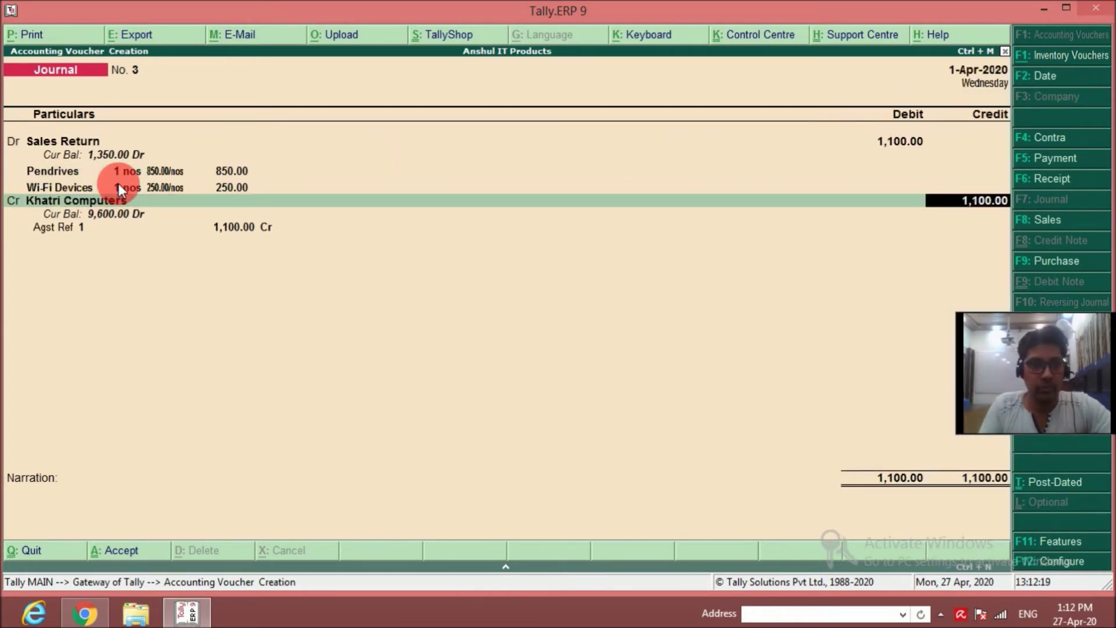
{"action": "key", "text": "Return"}
{"action": "key", "text": "Return"}
{"action": "key", "text": "Return"}
{"action": "key", "text": "Return"}
{"action": "key", "text": "Return"}
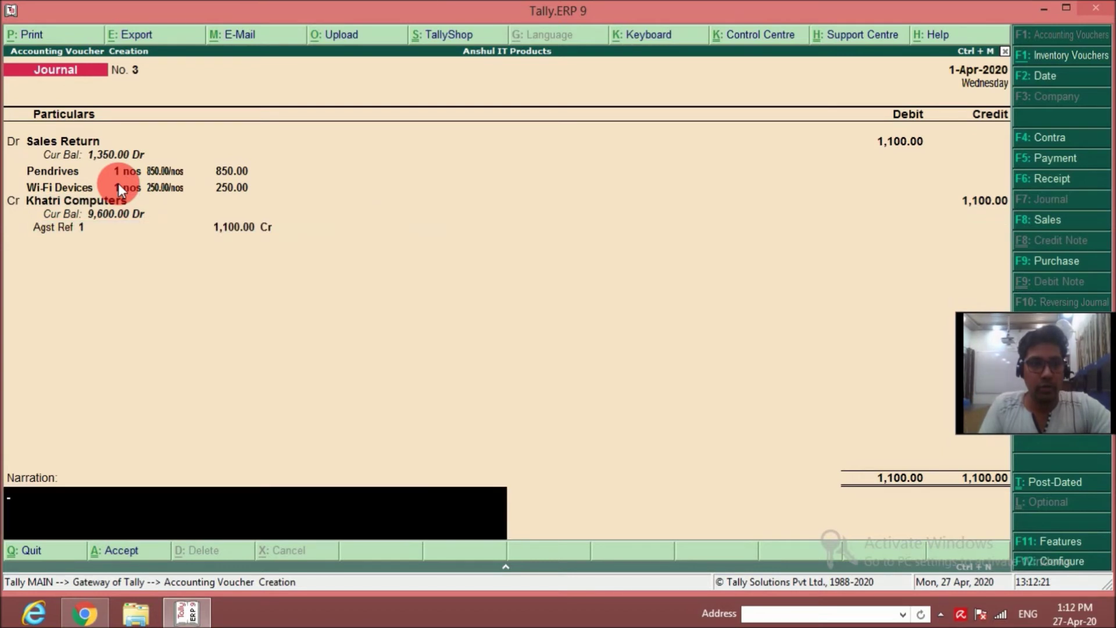
Step: Give the sales return journal the narration "For sales return accepted" and save the voucher
{"action": "type", "text": "For sales return accepted"}
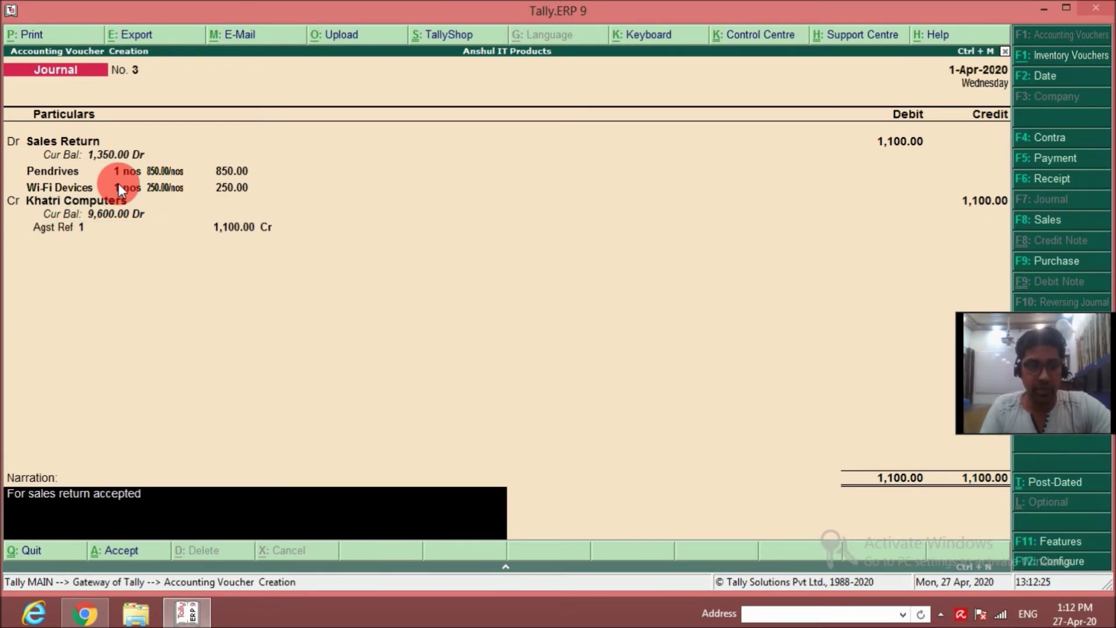
{"action": "key", "text": "Return"}
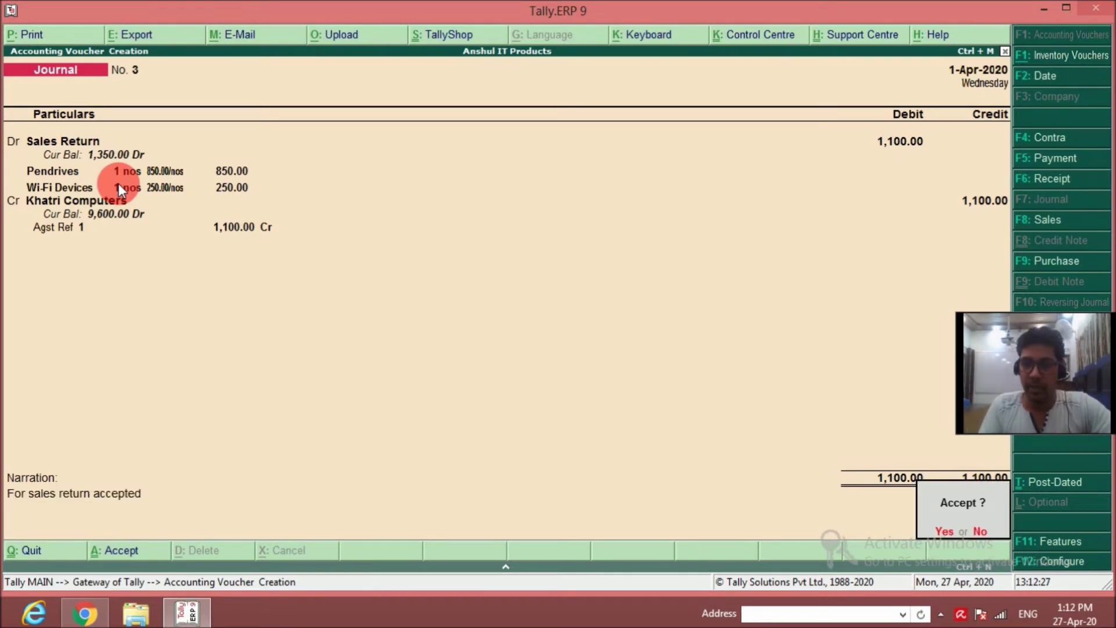
{"action": "key", "text": "Return"}
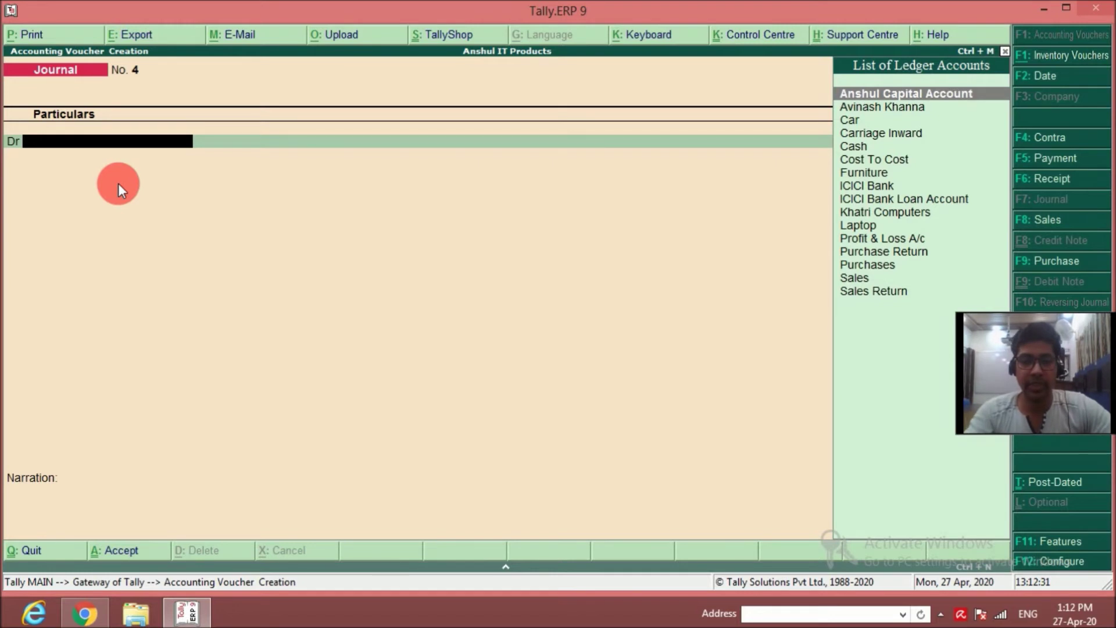
Step: Start a receipt voucher, credit the individual customer's ledger with 6,800 and allocate it against bill reference 1
{"action": "key", "text": "F5"}
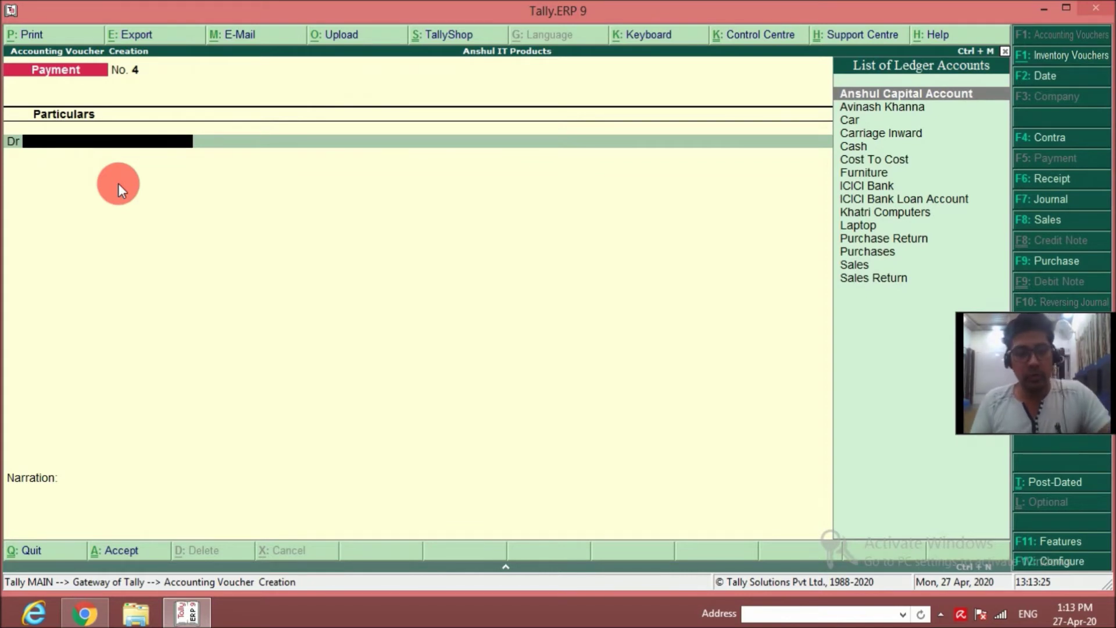
{"action": "key", "text": "F6"}
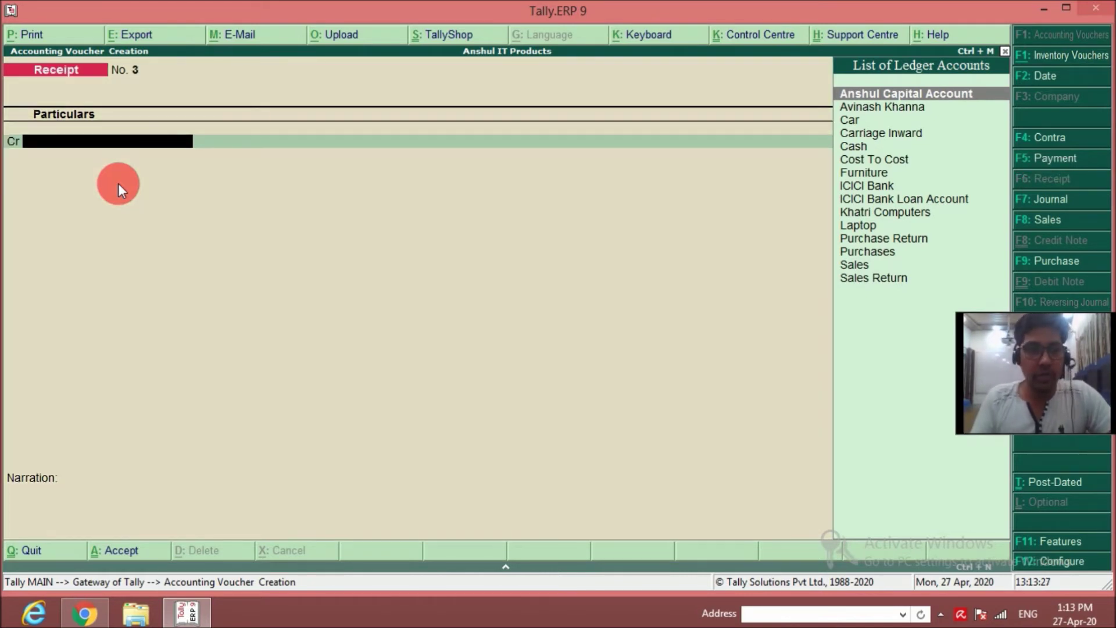
{"action": "key", "text": "Down"}
{"action": "key", "text": "Return"}
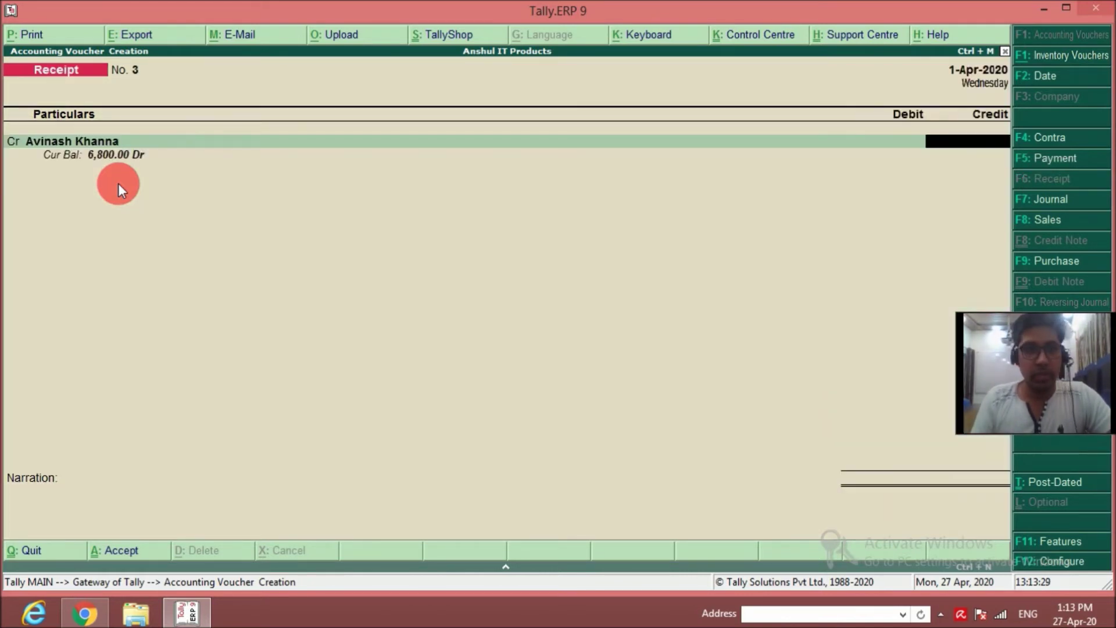
{"action": "type", "text": "6800"}
{"action": "key", "text": "Return"}
{"action": "key", "text": "Return"}
{"action": "key", "text": "Return"}
{"action": "key", "text": "Return"}
{"action": "key", "text": "Return"}
Step: Debit Cash with 6,800 in the receipt voucher
{"action": "type", "text": "C"}
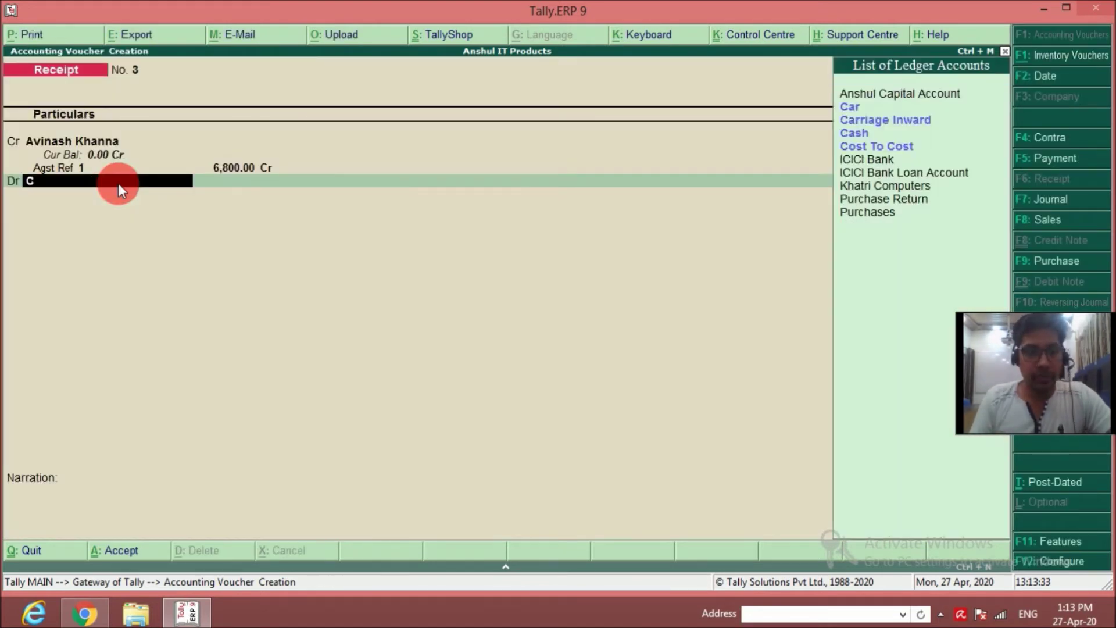
{"action": "type", "text": "as"}
{"action": "key", "text": "Return"}
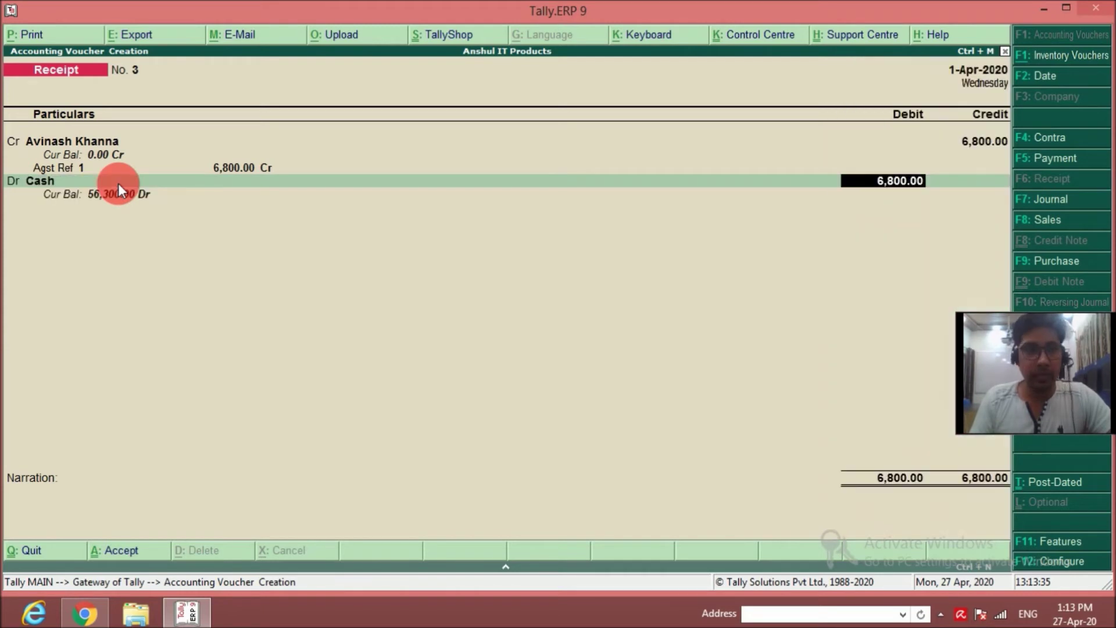
{"action": "key", "text": "Return"}
Step: Give the 6,800 cash receipt the narration "For Amt received" and save the voucher
{"action": "type", "text": "Fpr amt"}
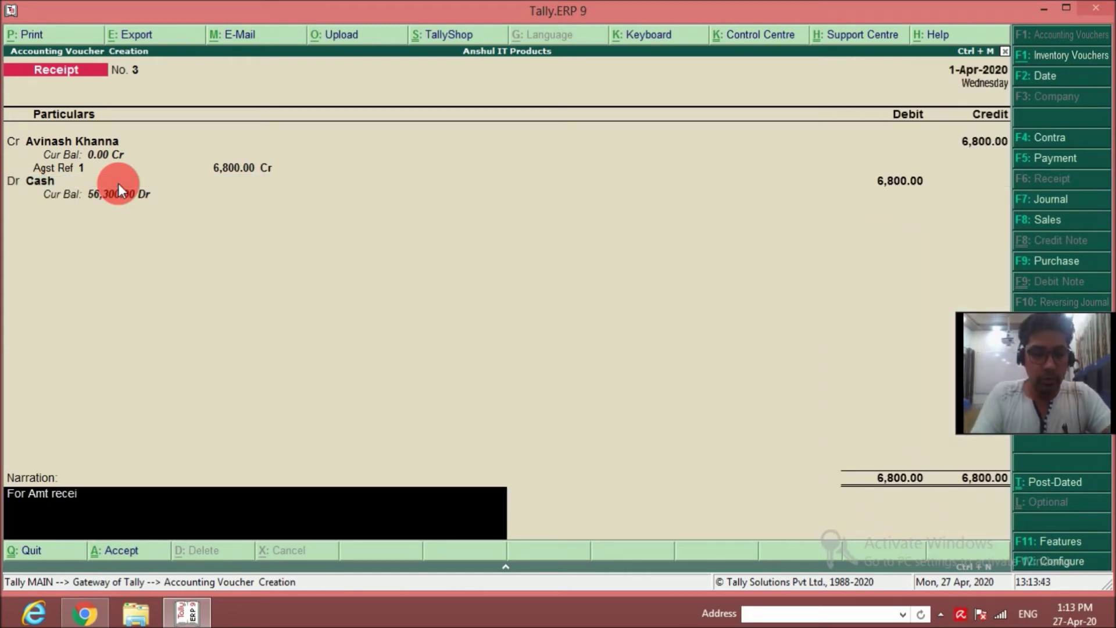
{"action": "type", "text": "bved"}
{"action": "key", "text": "BackSpace"}
{"action": "key", "text": "BackSpace"}
{"action": "key", "text": "BackSpace"}
{"action": "key", "text": "BackSpace"}
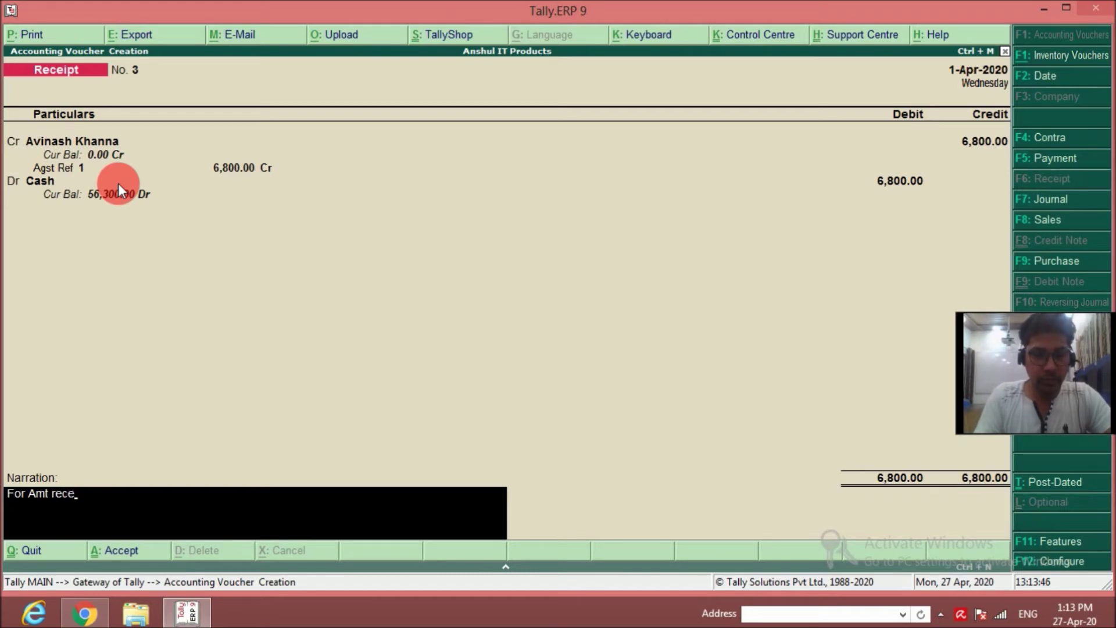
{"action": "type", "text": "ived"}
{"action": "key", "text": "Return"}
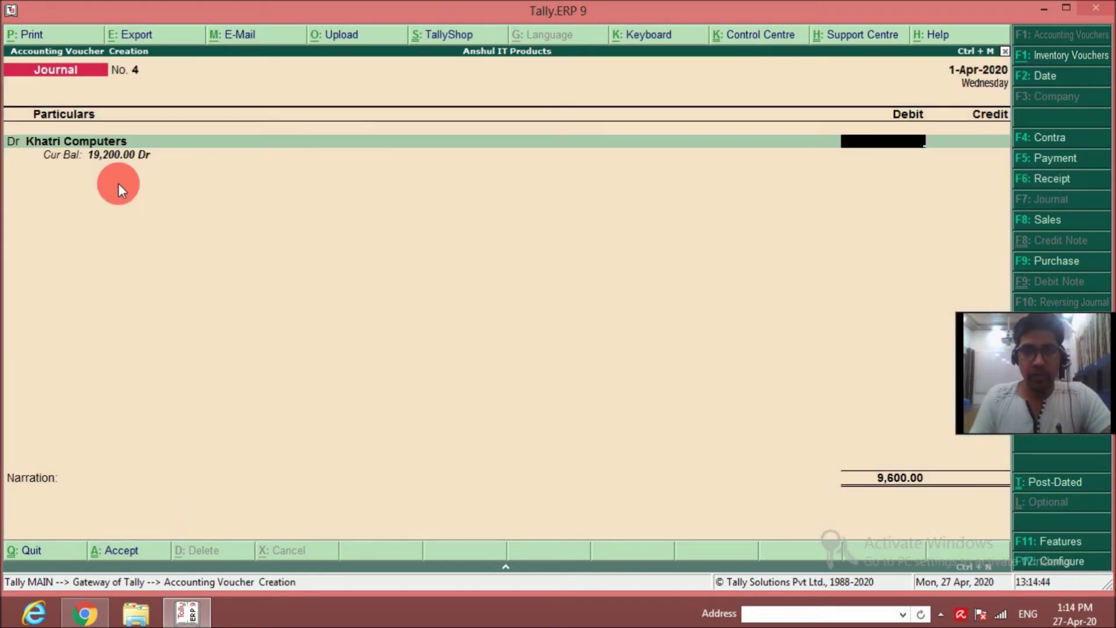
Step: Discard the unfinished journal entry that debits Khatri Computers
{"action": "key", "text": "Escape"}
{"action": "key", "text": "Return"}
{"action": "key", "text": "Return"}
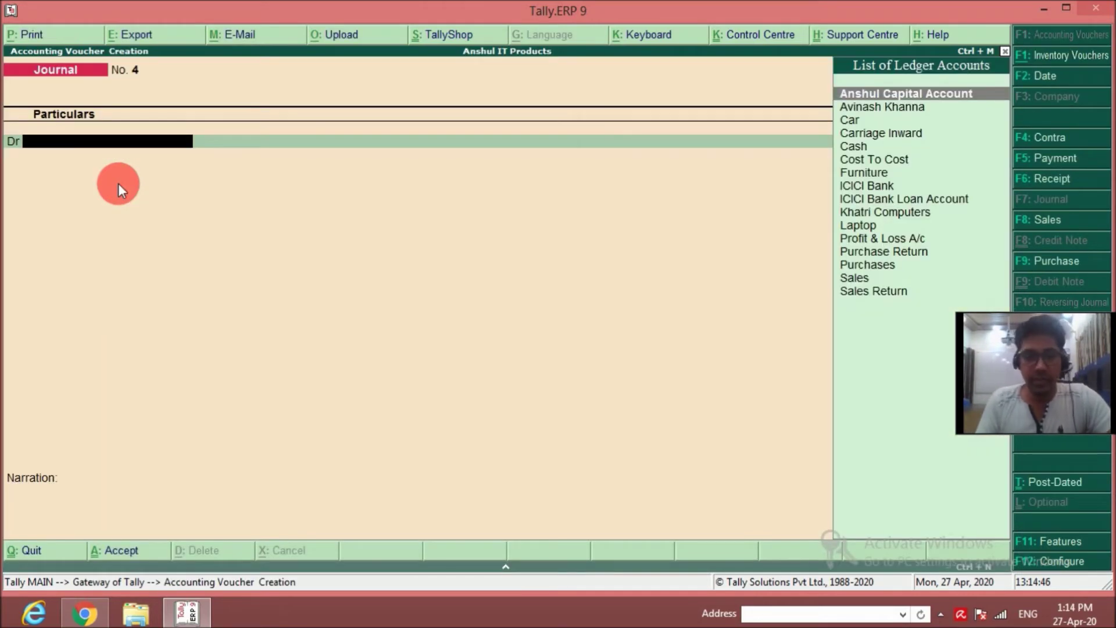
Step: Start a receipt voucher that credits Khatri Computers with 9,600
{"action": "key", "text": "F6"}
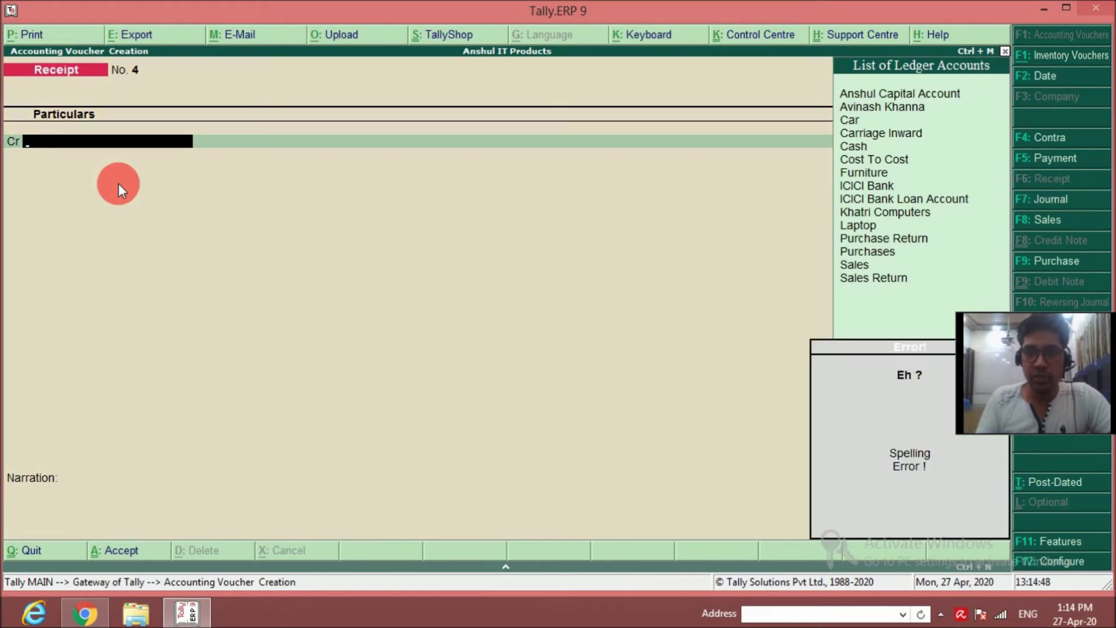
{"action": "key", "text": "Down"}
{"action": "key", "text": "Down"}
{"action": "key", "text": "Down"}
{"action": "key", "text": "Down"}
{"action": "key", "text": "Down"}
{"action": "key", "text": "Down"}
{"action": "key", "text": "Down"}
{"action": "key", "text": "Down"}
{"action": "key", "text": "Down"}
{"action": "key", "text": "Down"}
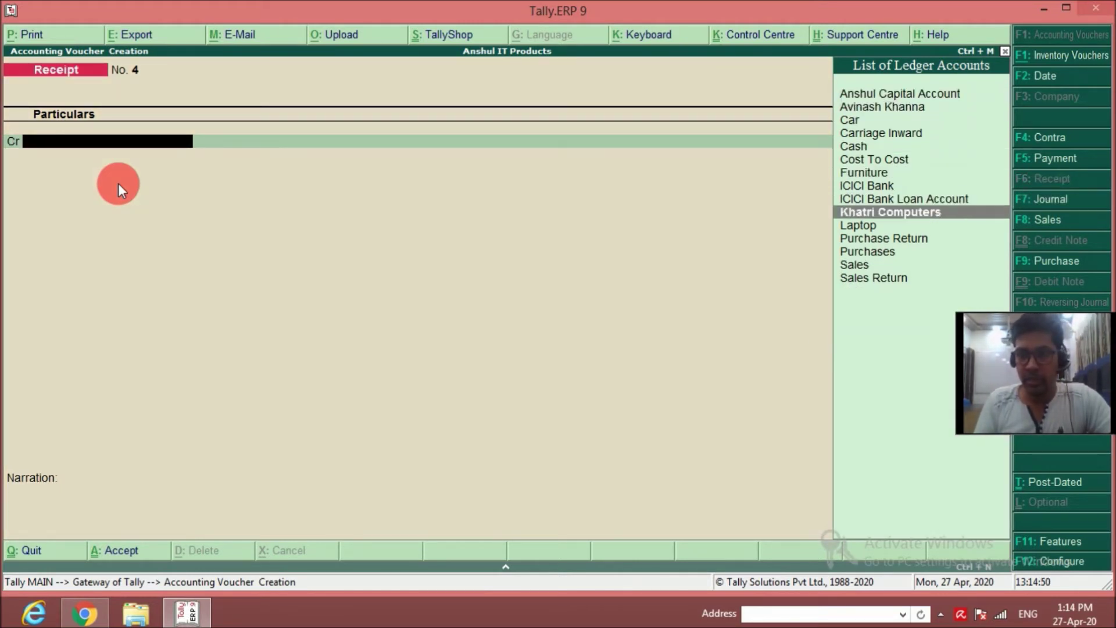
{"action": "key", "text": "Return"}
{"action": "type", "text": "9600"}
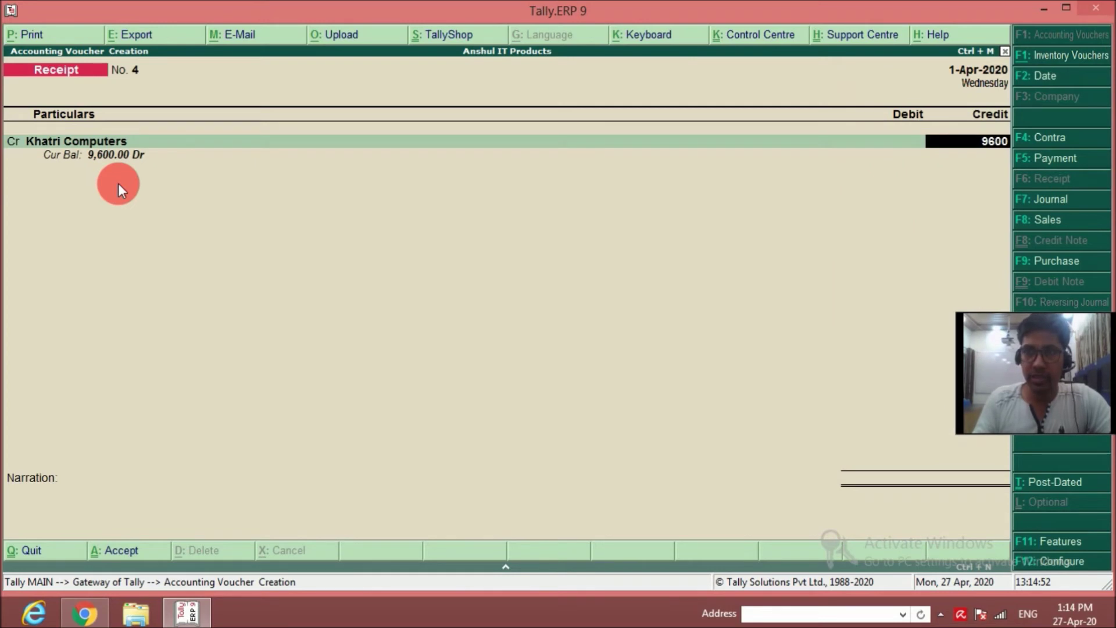
Step: Allocate the 9,600 received from Khatri Computers against existing bill reference 2
{"action": "key", "text": "Return"}
{"action": "key", "text": "Return"}
{"action": "key", "text": "Return"}
{"action": "key", "text": "Return"}
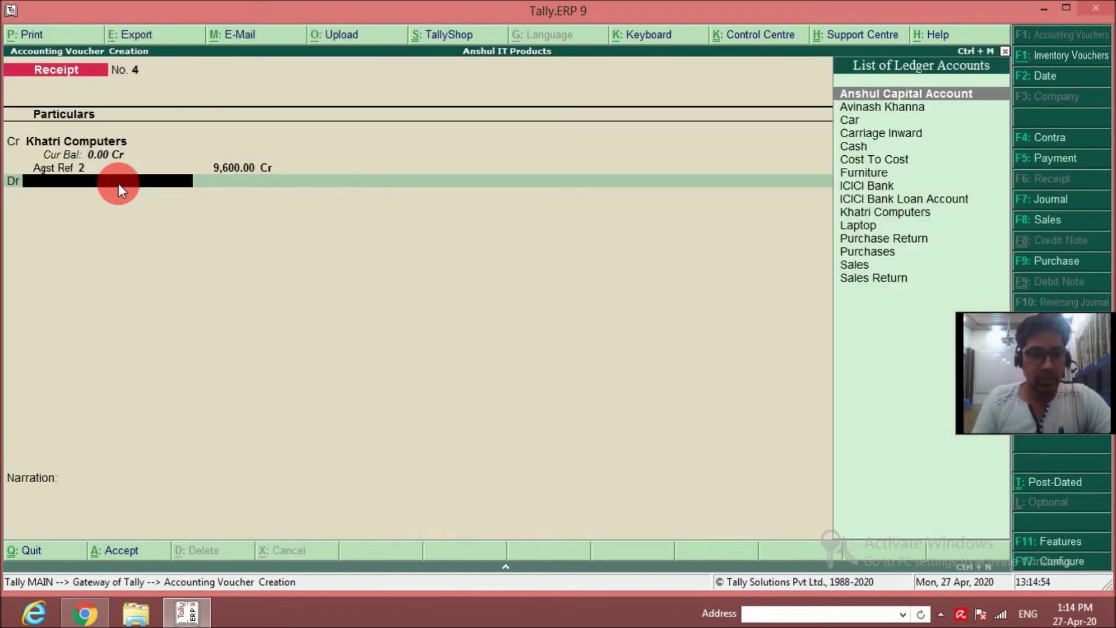
Step: Debit ICICI Bank with 9,600 in the Khatri Computers receipt and keep Cheque/DD as the bank allocation's transaction type
{"action": "type", "text": "Ib"}
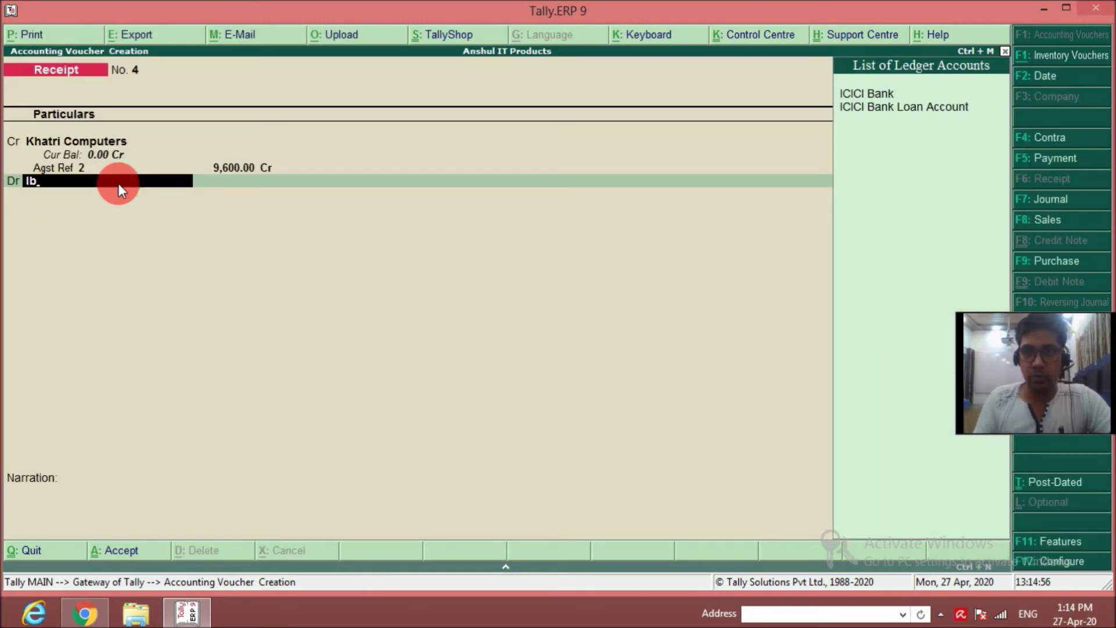
{"action": "key", "text": "Return"}
{"action": "key", "text": "Return"}
{"action": "key", "text": "Return"}
{"action": "key", "text": "Return"}
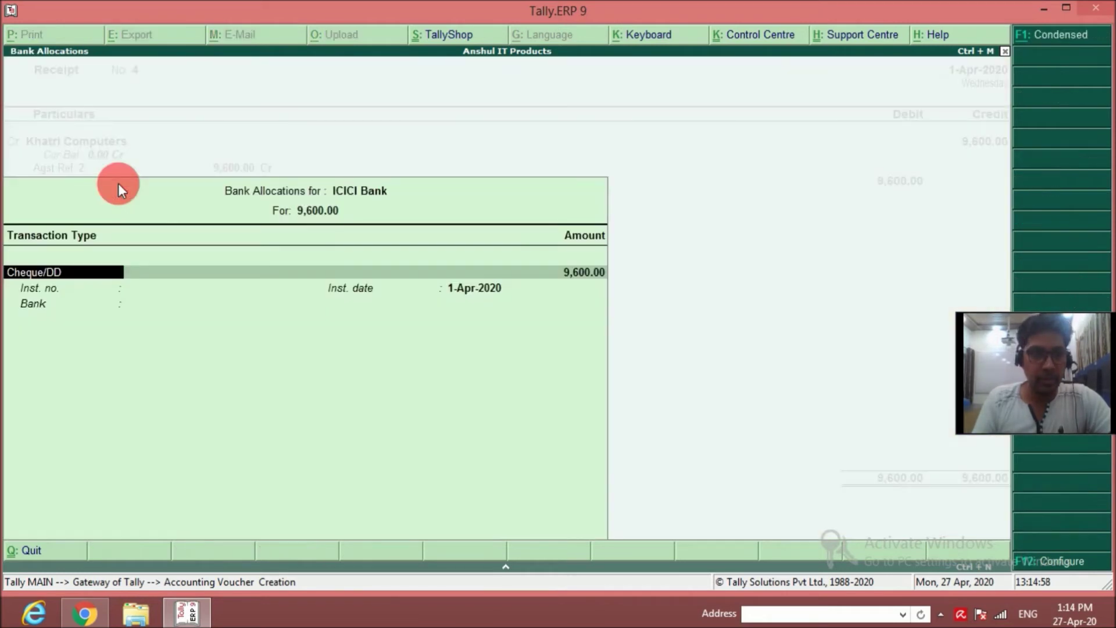
{"action": "key", "text": "Return"}
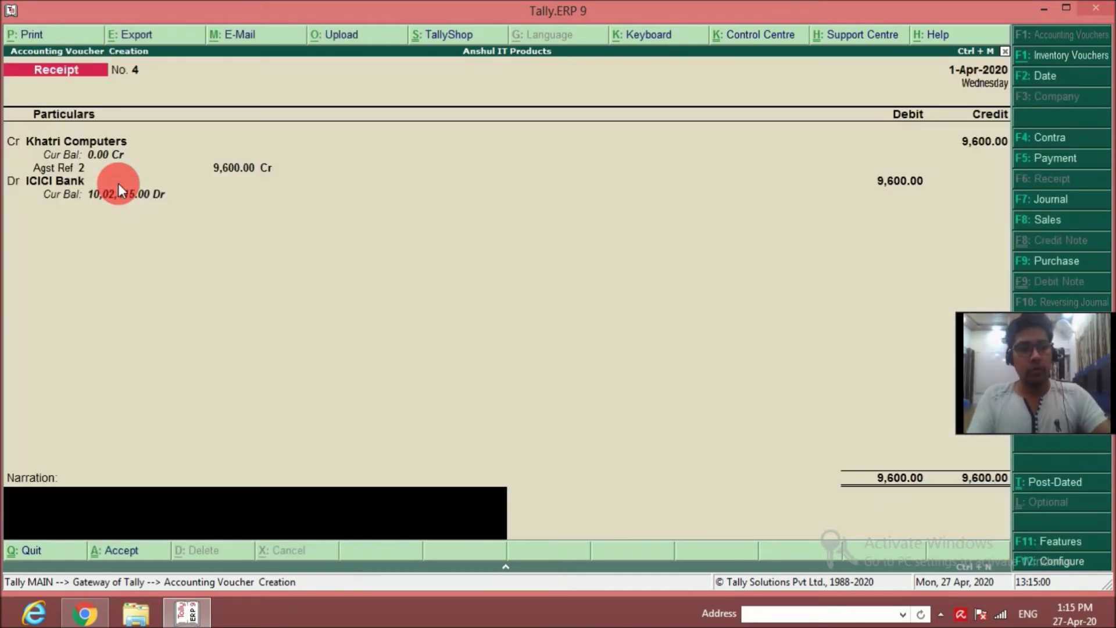
Step: Enter the receipt narration "For Amt received via cheque" and save the voucher
{"action": "key", "text": "ctrl+r"}
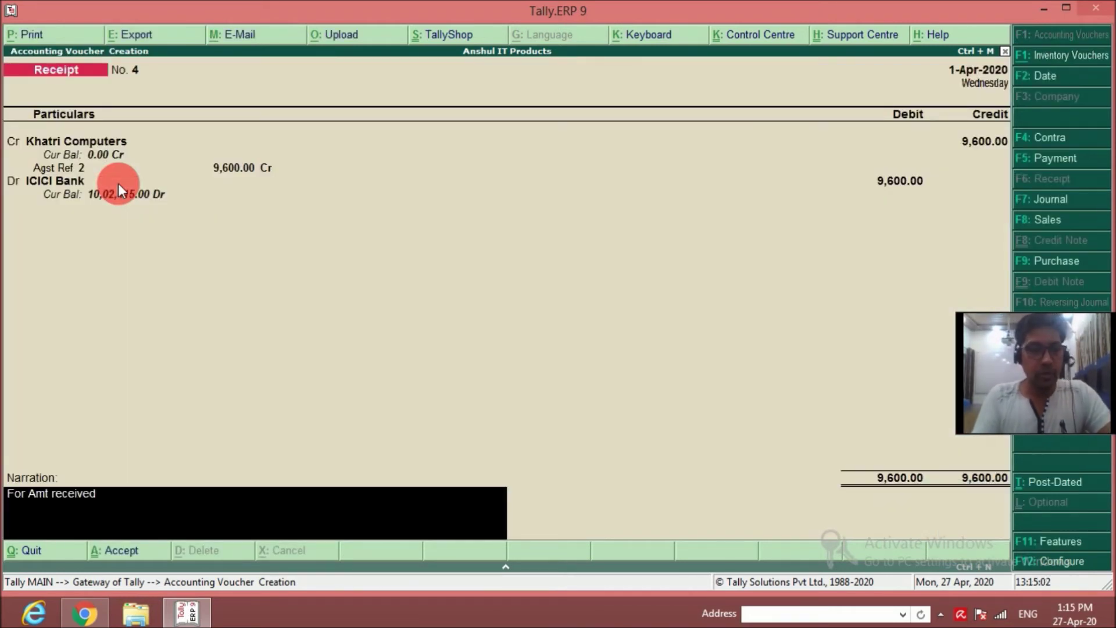
{"action": "type", "text": "via chequ"}
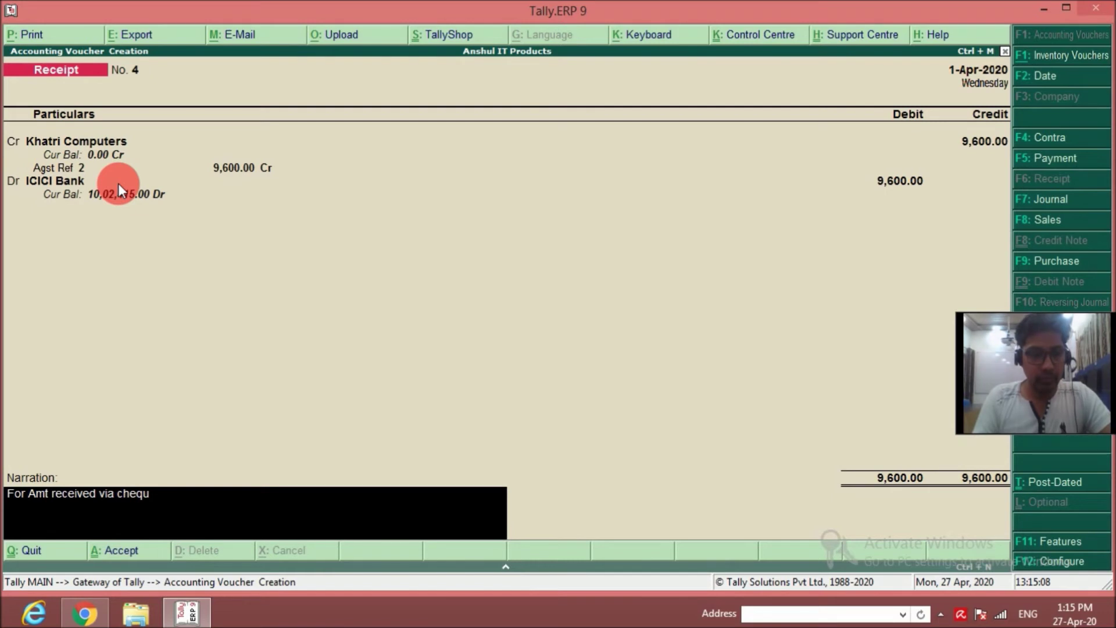
{"action": "type", "text": "e"}
{"action": "key", "text": "Return"}
{"action": "left_click", "coordinate": [130, 195]}
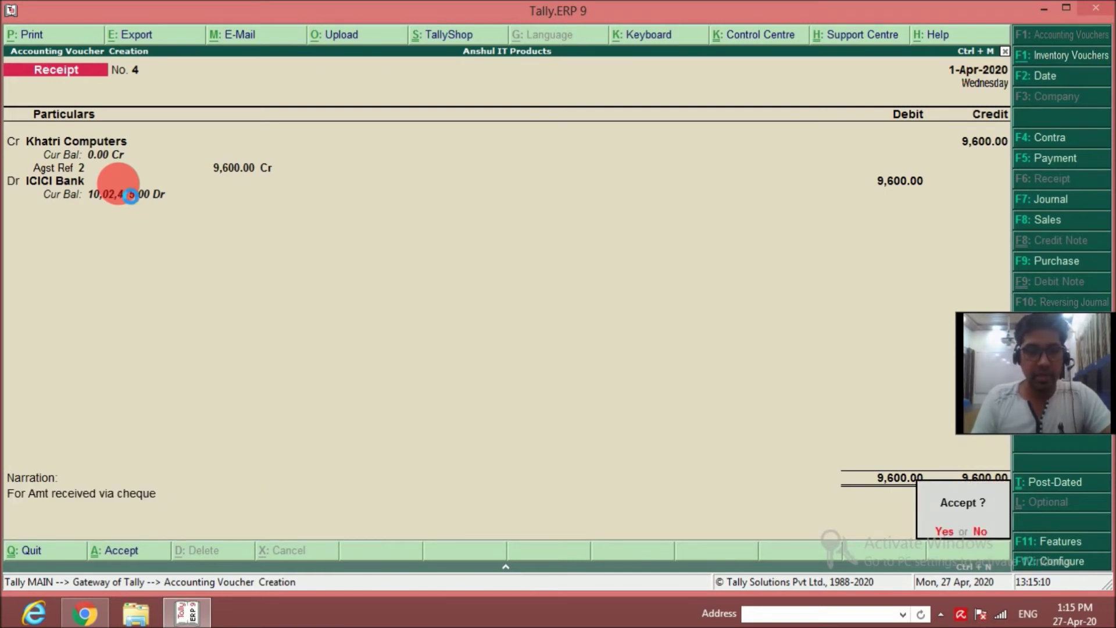
{"action": "key", "text": "Return"}
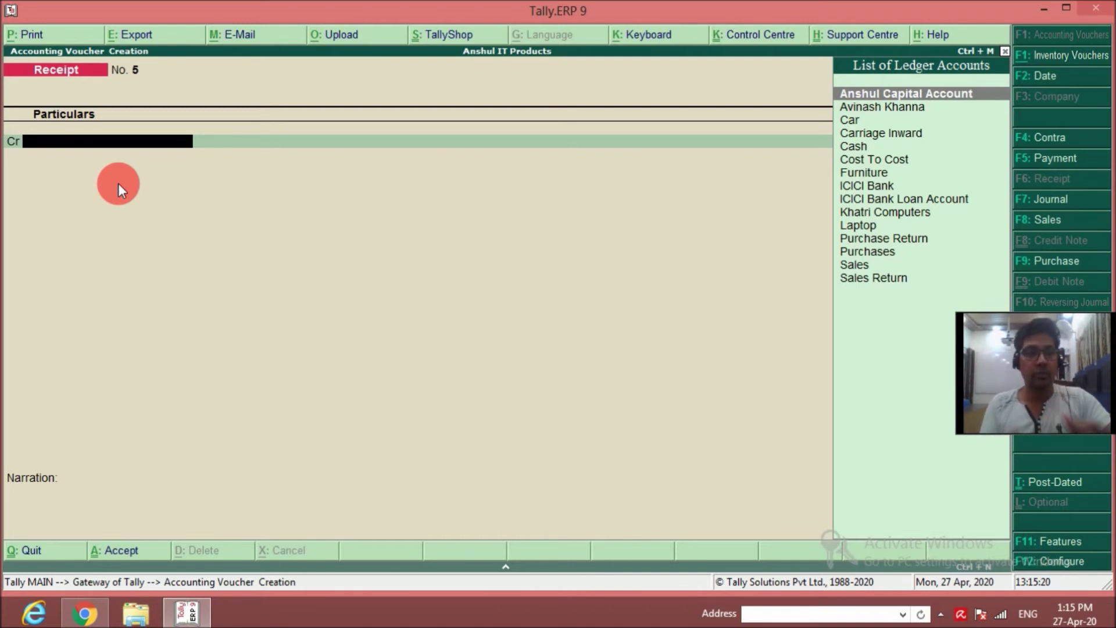
Step: Start a payment voucher and create the debit ledger "Loading & Unloading Charges" under Indirect Expenses from within it
{"action": "key", "text": "F5"}
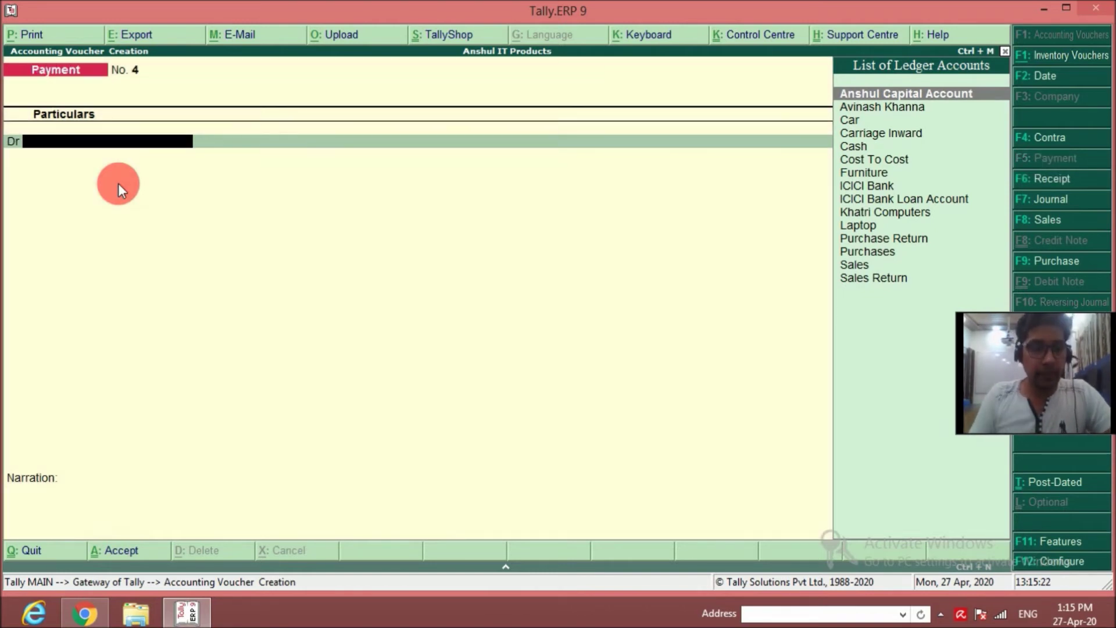
{"action": "key", "text": "alt+c"}
{"action": "type", "text": "Loading &"}
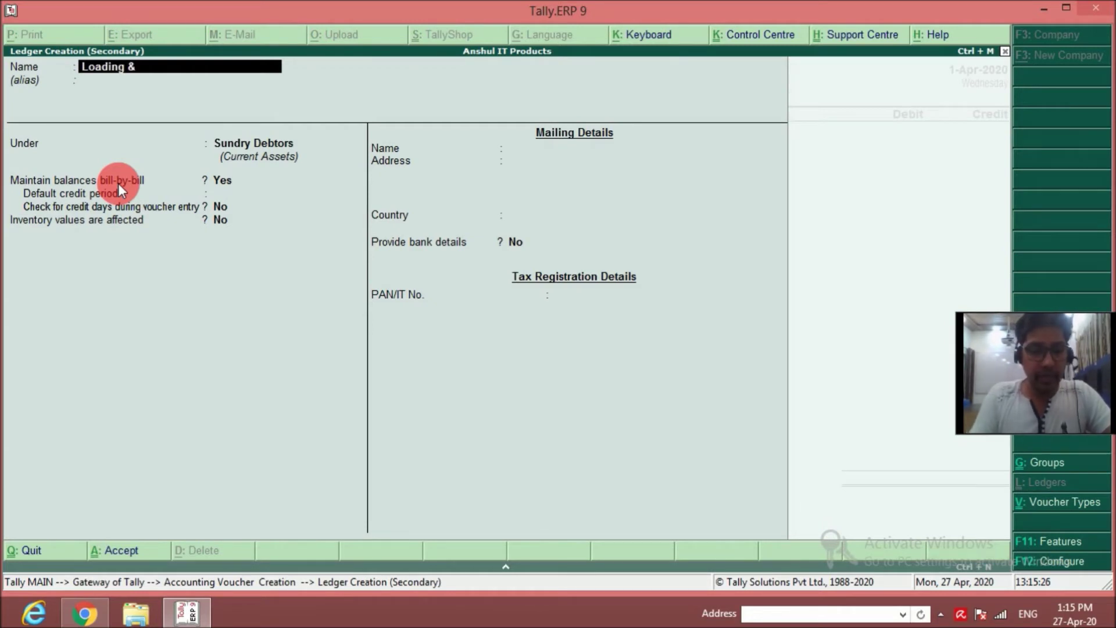
{"action": "type", "text": " Unloading Charges"}
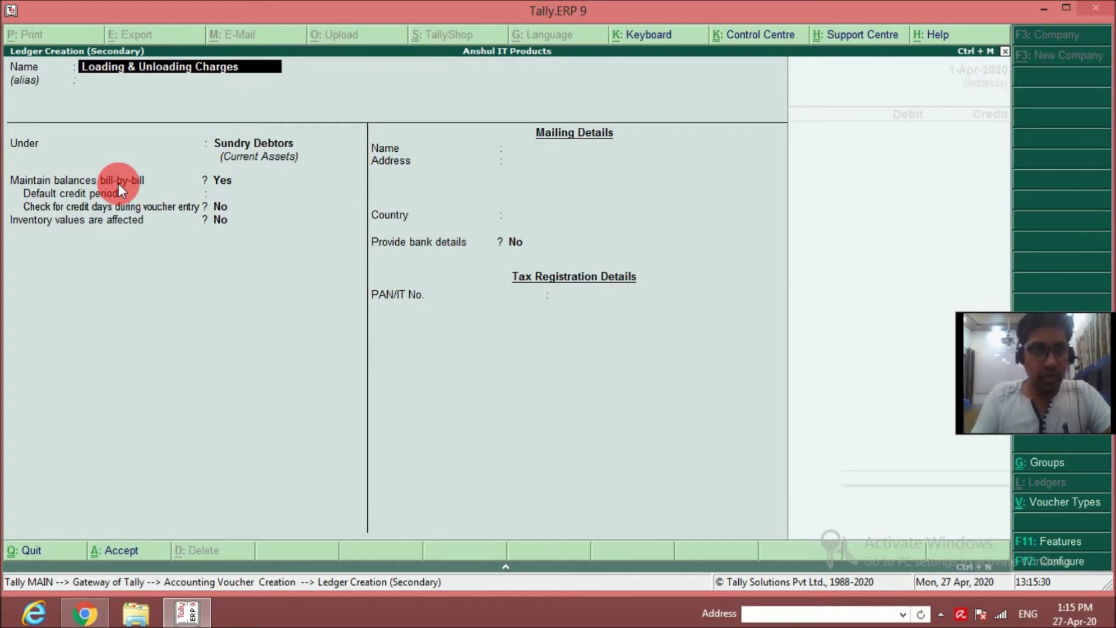
{"action": "key", "text": "Return"}
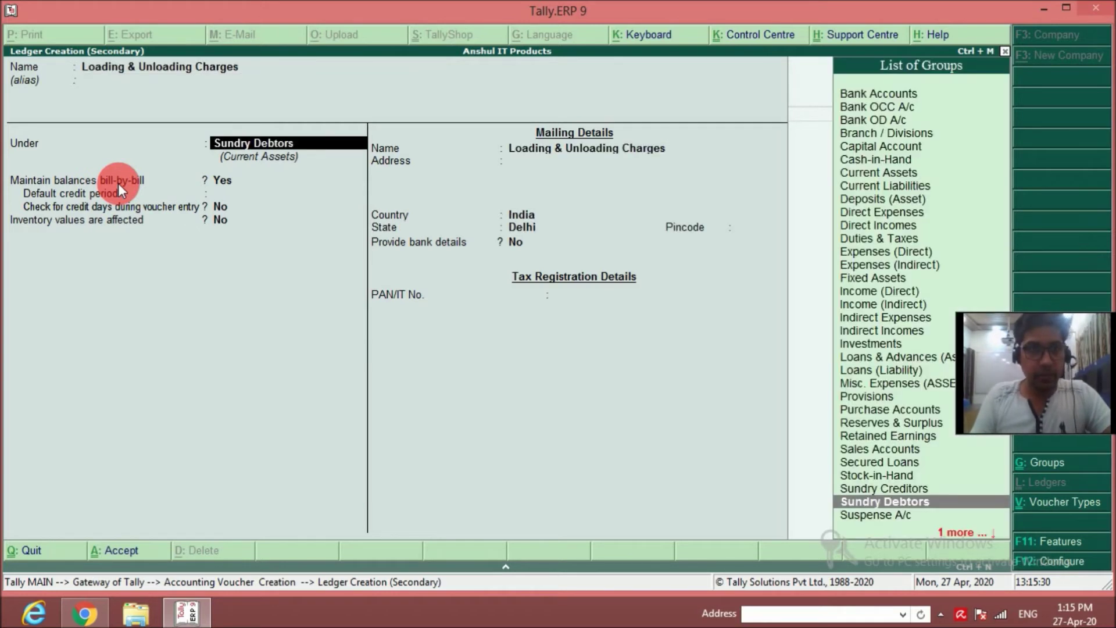
{"action": "type", "text": "In"}
{"action": "key", "text": "Down"}
{"action": "key", "text": "Down"}
{"action": "key", "text": "Return"}
{"action": "key", "text": "Return"}
{"action": "key", "text": "Return"}
{"action": "key", "text": "ctrl+a"}
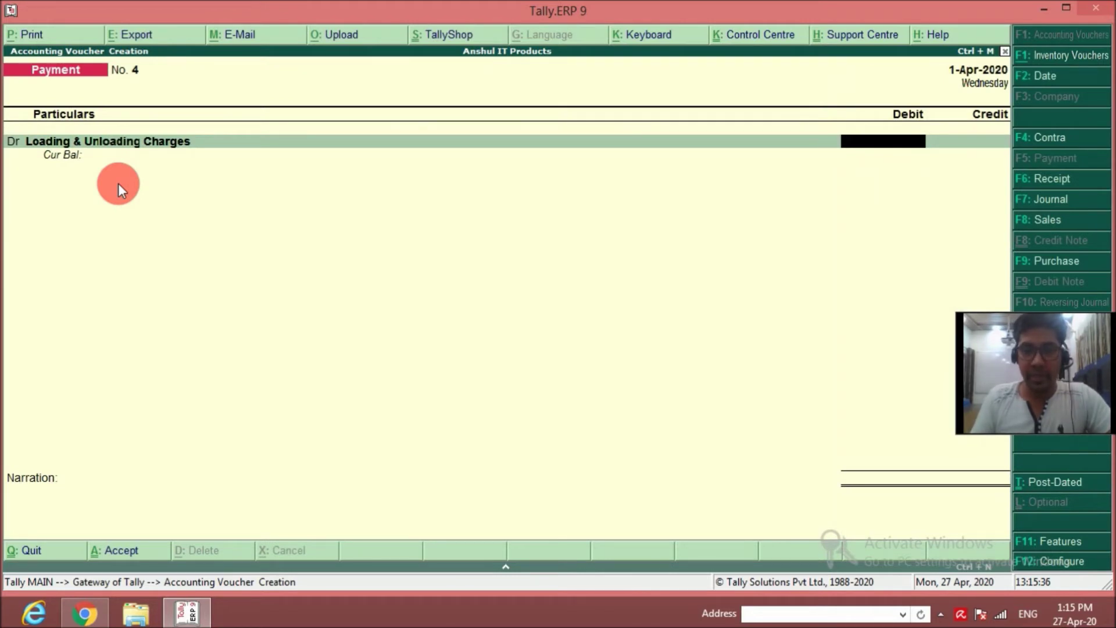
Step: Debit Loading & Unloading Charges with 500 and credit Cash with the same amount
{"action": "type", "text": "500"}
{"action": "key", "text": "Return"}
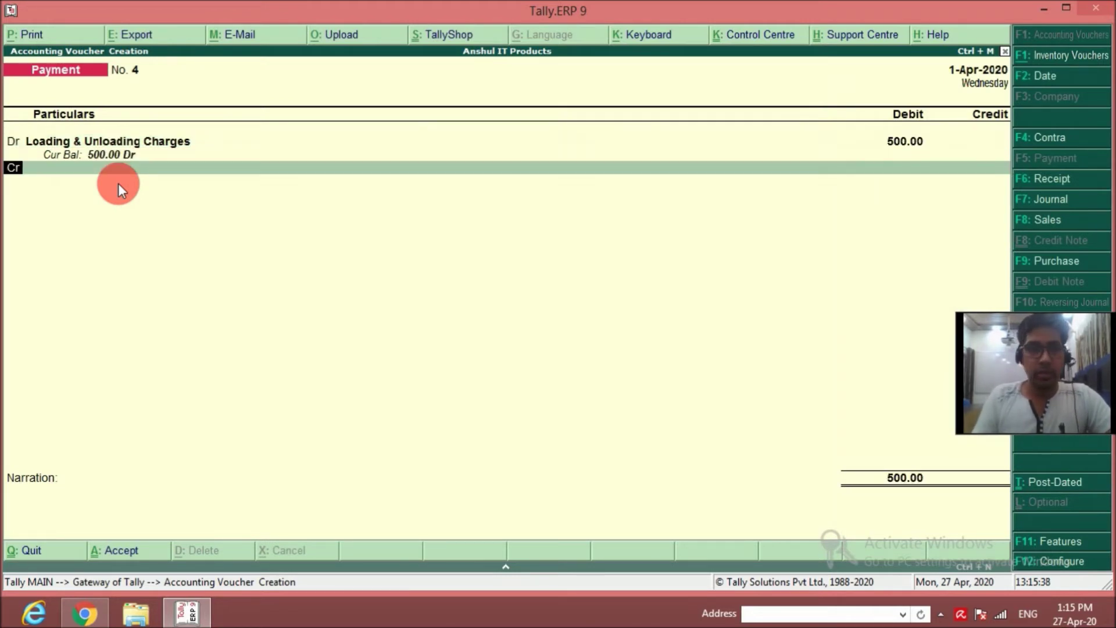
{"action": "key", "text": "Return"}
{"action": "key", "text": "Down"}
{"action": "key", "text": "Down"}
{"action": "key", "text": "Down"}
{"action": "key", "text": "Down"}
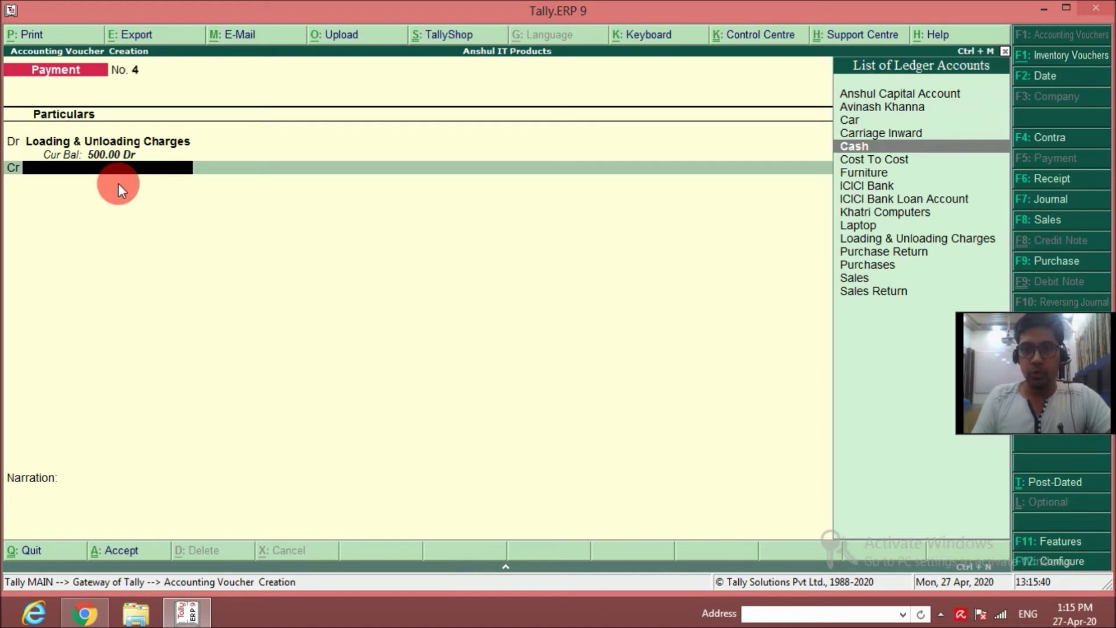
{"action": "key", "text": "Return"}
{"action": "key", "text": "Return"}
Step: Enter the narration "For labor charges paid" and save the payment voucher
{"action": "type", "text": "F"}
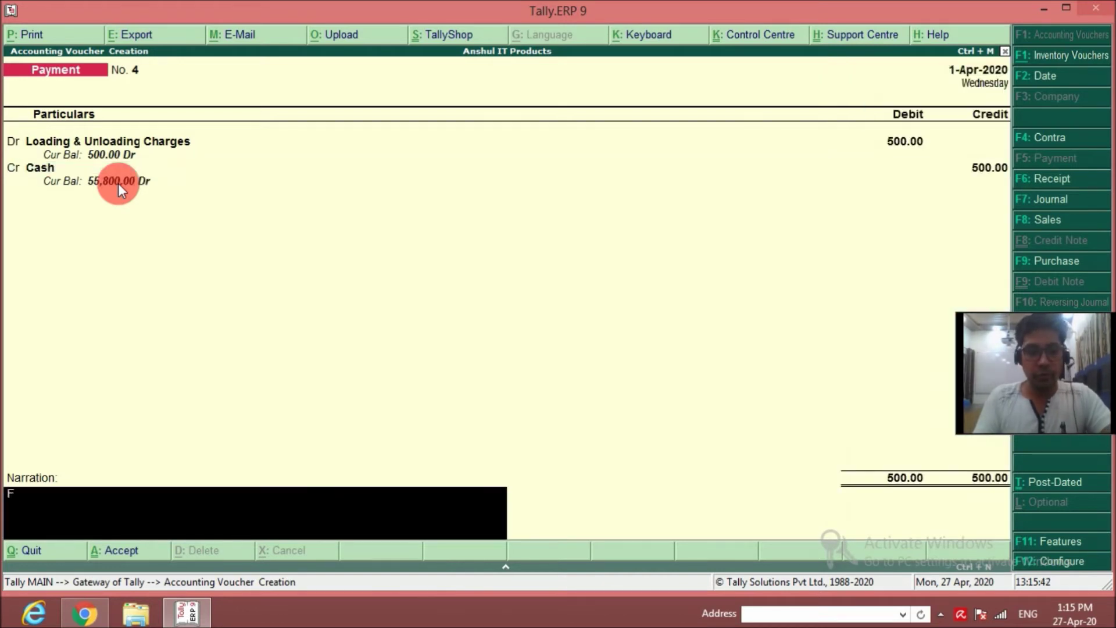
{"action": "type", "text": "or labor"}
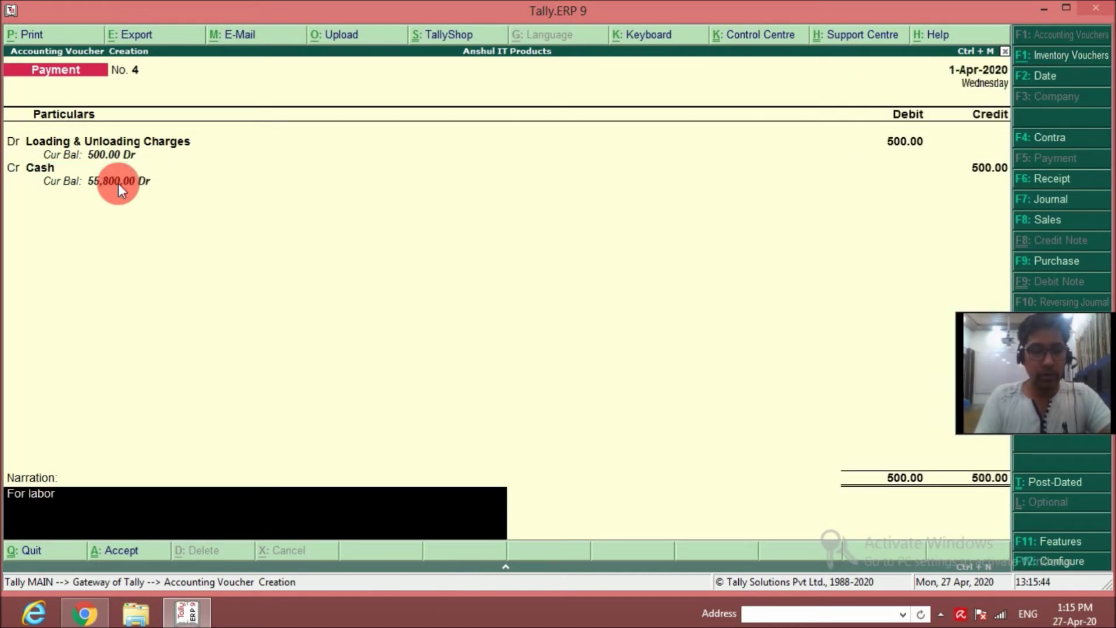
{"action": "type", "text": " charges paid"}
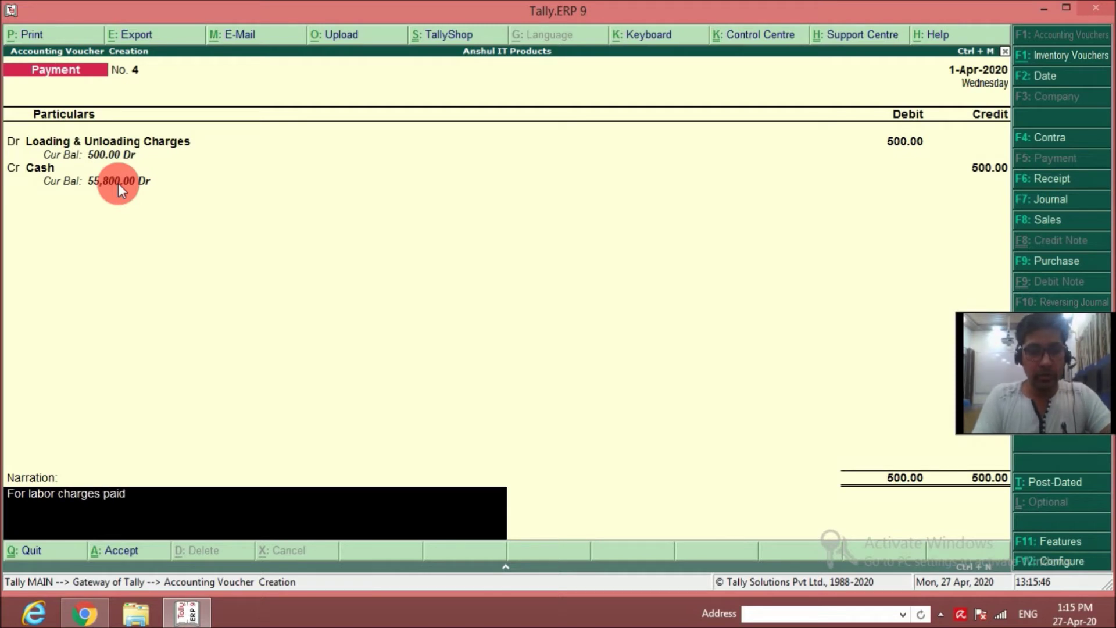
{"action": "key", "text": "Return"}
{"action": "key", "text": "Return"}
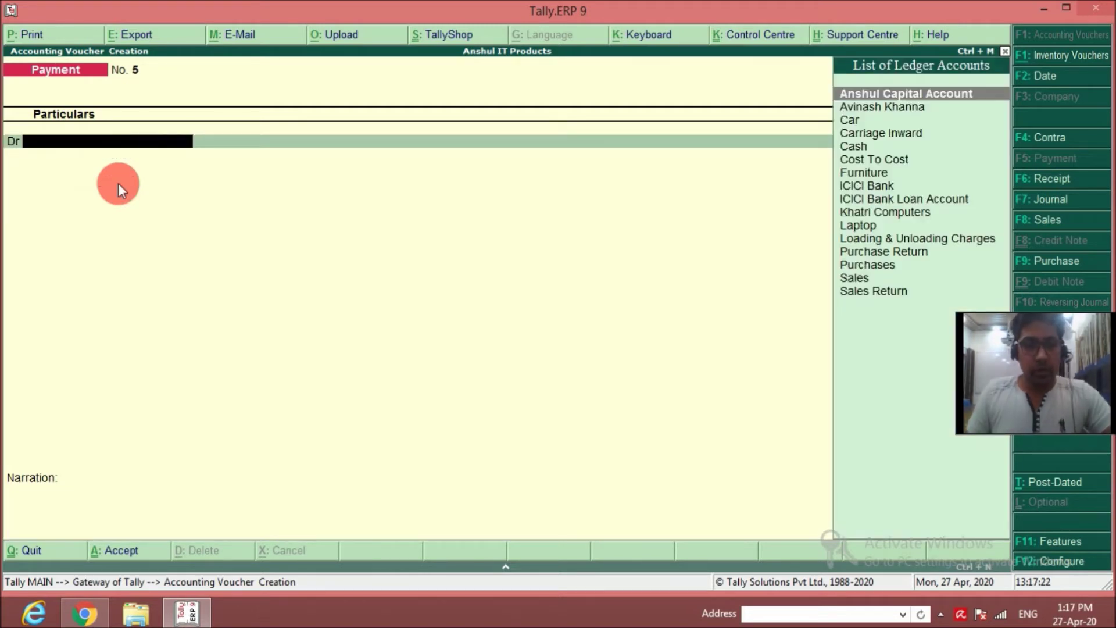
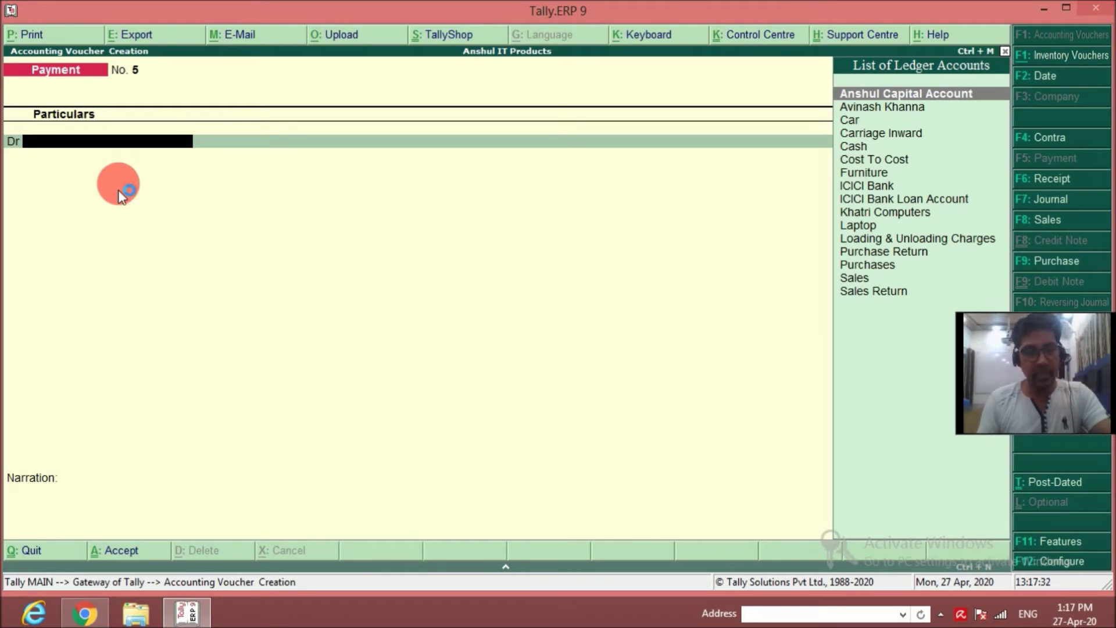
Step: Create a "Salaries" ledger under Indirect Expenses, with Not Applicable as ledger type, for the new payment's debit line
{"action": "key", "text": "alt+c"}
{"action": "type", "text": "Salaries"}
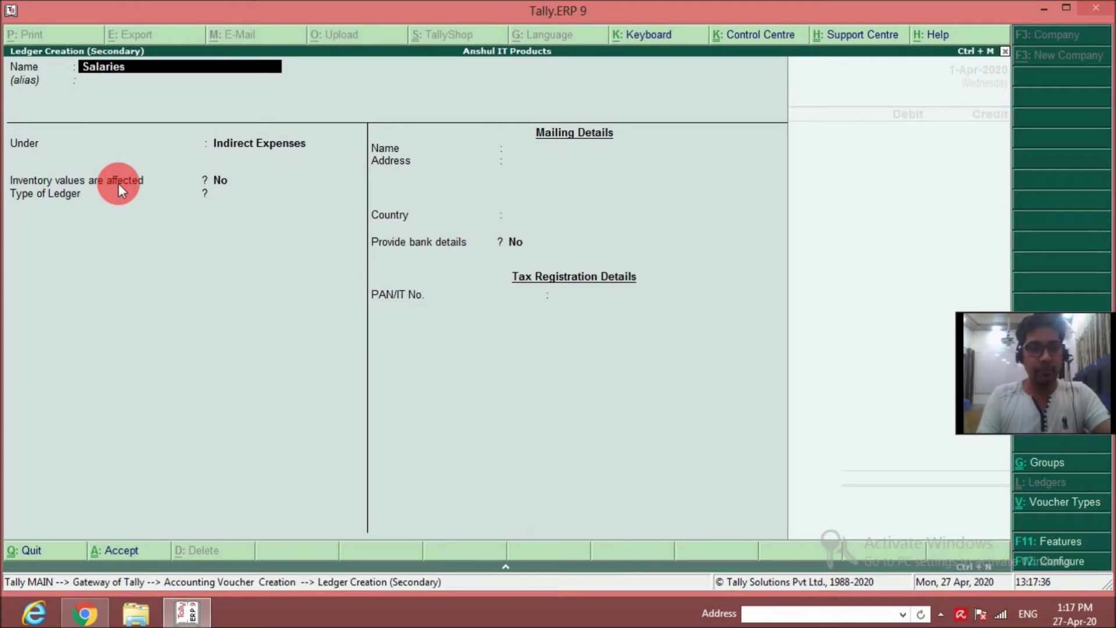
{"action": "key", "text": "Return"}
{"action": "key", "text": "Return"}
{"action": "key", "text": "Return"}
{"action": "key", "text": "Return"}
{"action": "key", "text": "Return"}
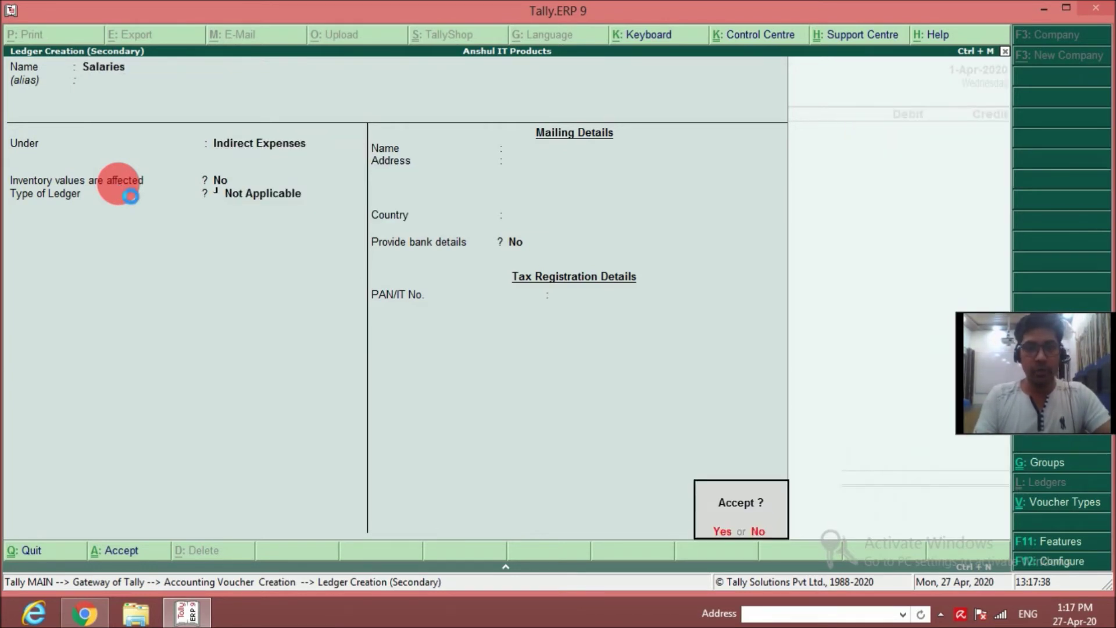
{"action": "key", "text": "Return"}
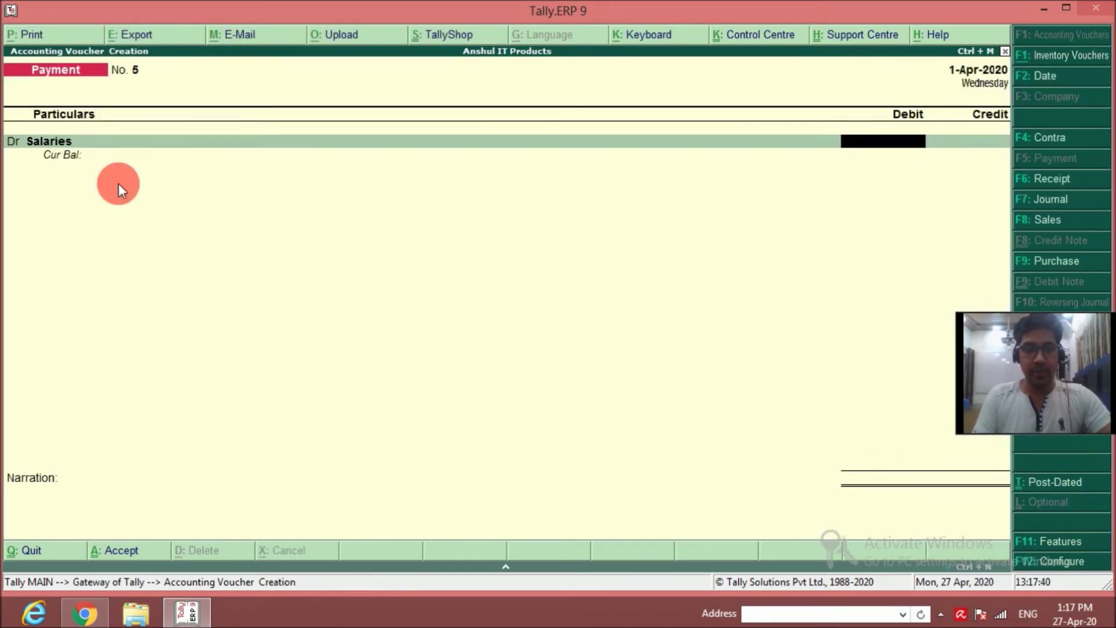
Step: Debit Salaries with 4000 and credit Cash with the same amount
{"action": "type", "text": "4000"}
{"action": "key", "text": "Return"}
{"action": "type", "text": "C"}
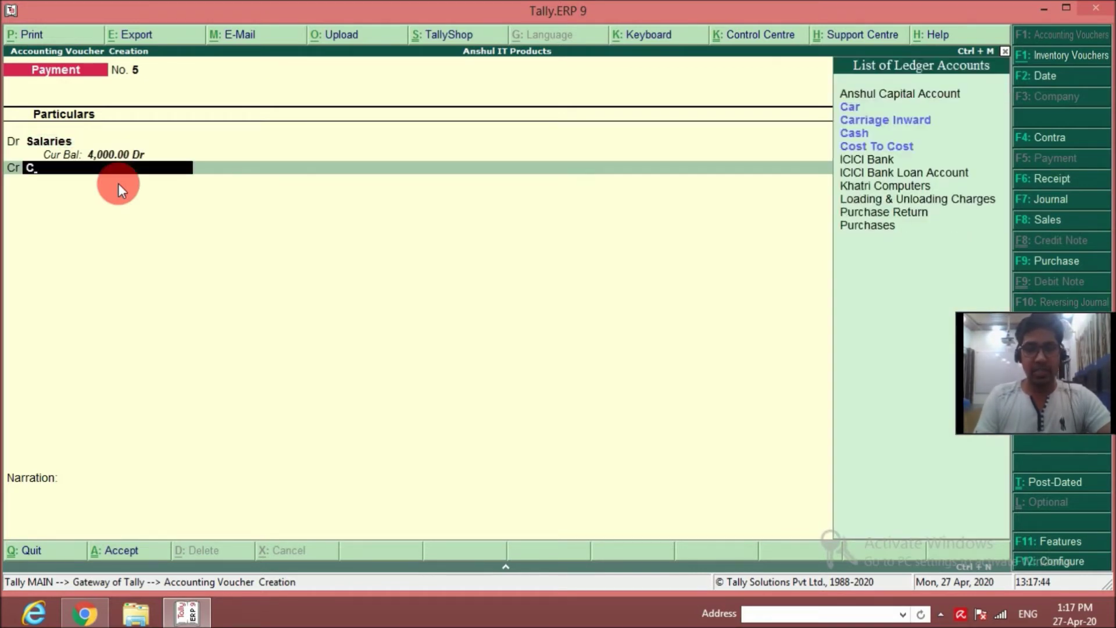
{"action": "key", "text": "Down"}
{"action": "key", "text": "Down"}
{"action": "key", "text": "Down"}
{"action": "key", "text": "Down"}
{"action": "key", "text": "Up"}
{"action": "key", "text": "Return"}
{"action": "key", "text": "Return"}
Step: Enter the narration "For salaries paid to office staff" and save the salary payment voucher
{"action": "type", "text": "For salar"}
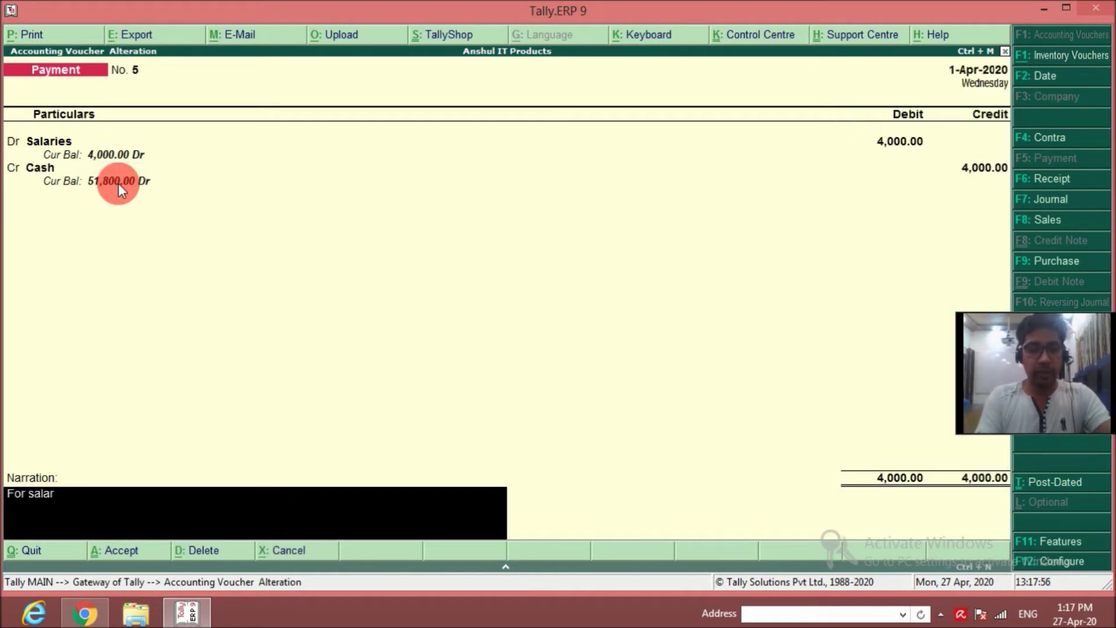
{"action": "type", "text": "ies paid to office staff"}
{"action": "key", "text": "Return"}
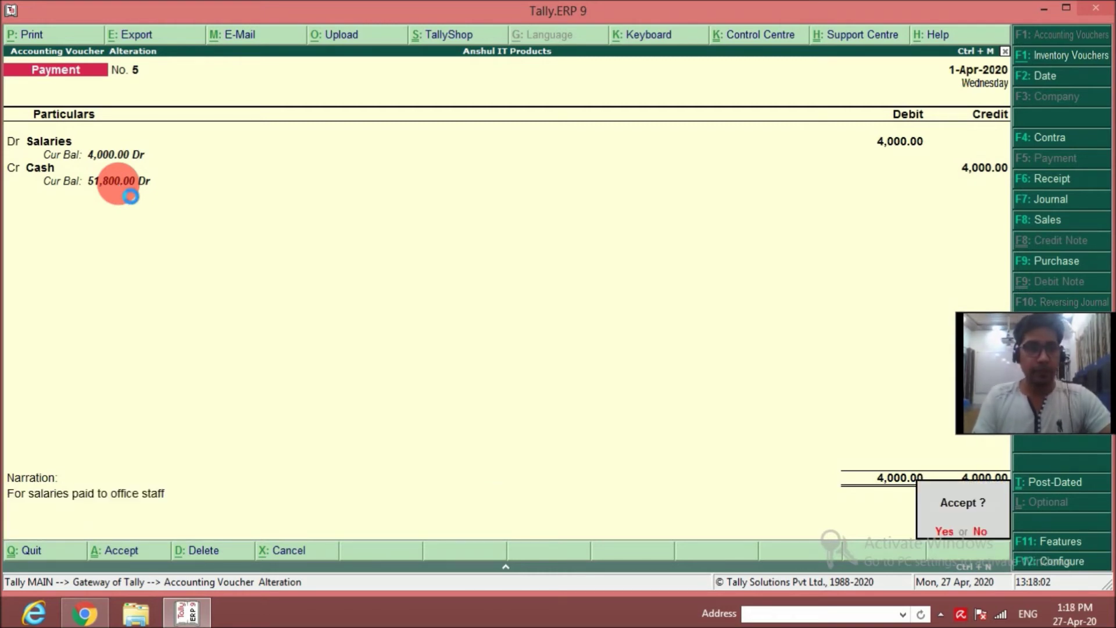
{"action": "key", "text": "Return"}
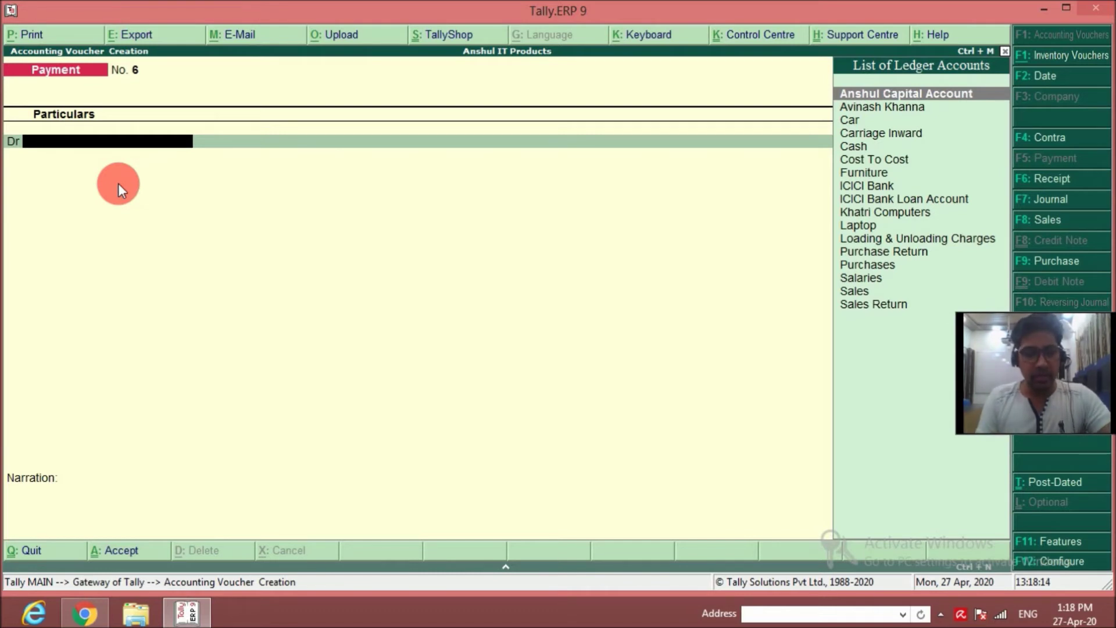
Step: Create an "Electricity Deposit" ledger under Deposits (Asset) for the debit line of the next payment voucher
{"action": "type", "text": "E"}
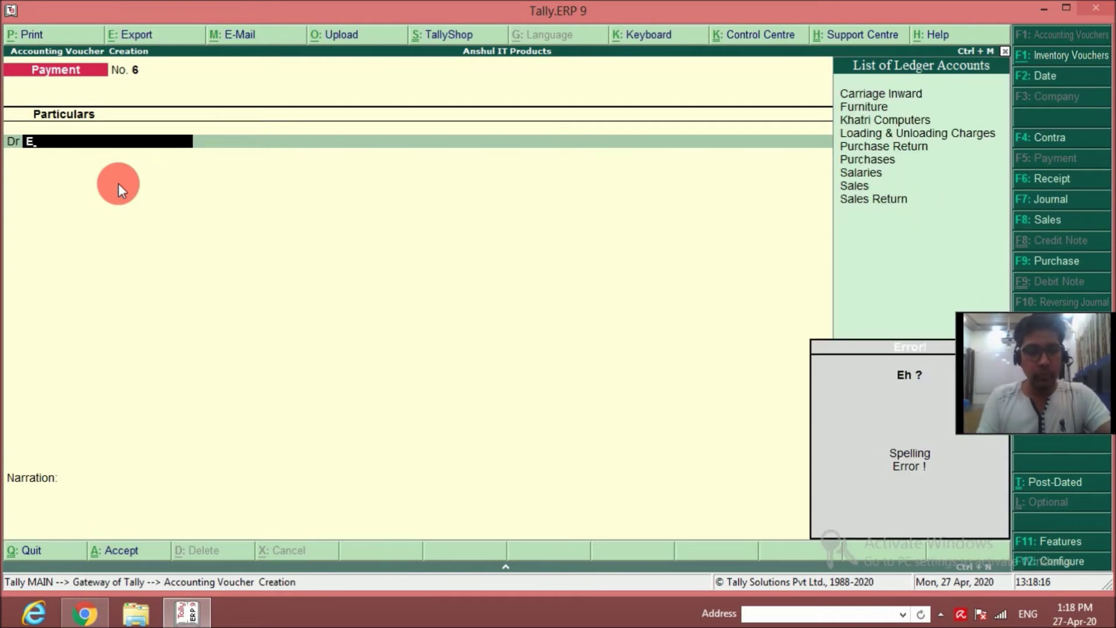
{"action": "key", "text": "alt+c"}
{"action": "type", "text": "Electricity Deposit"}
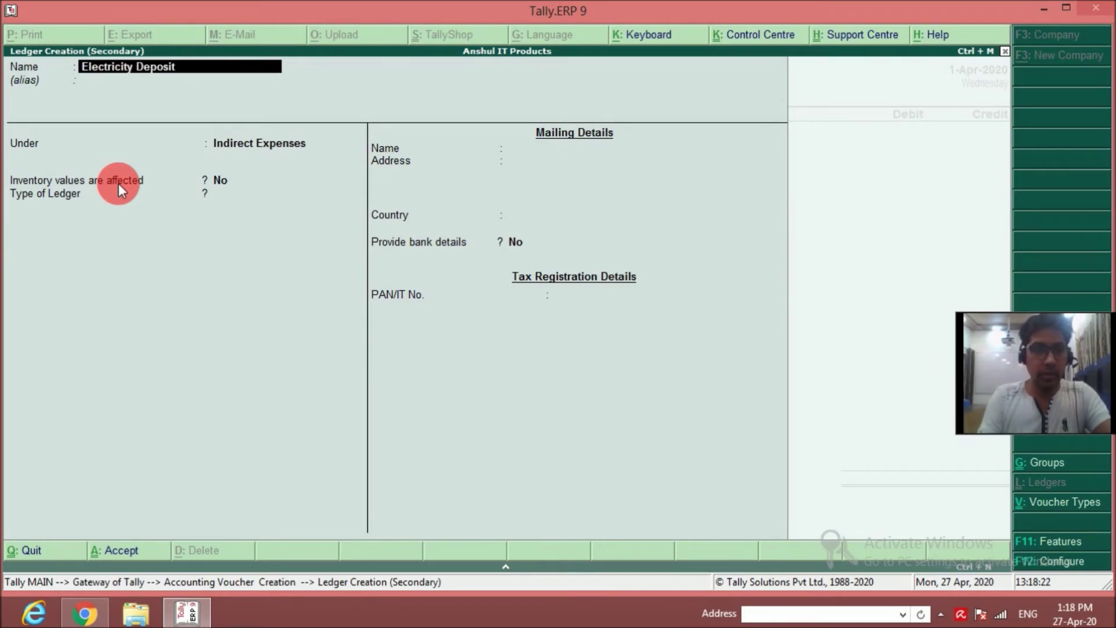
{"action": "key", "text": "Return"}
{"action": "type", "text": "Depo"}
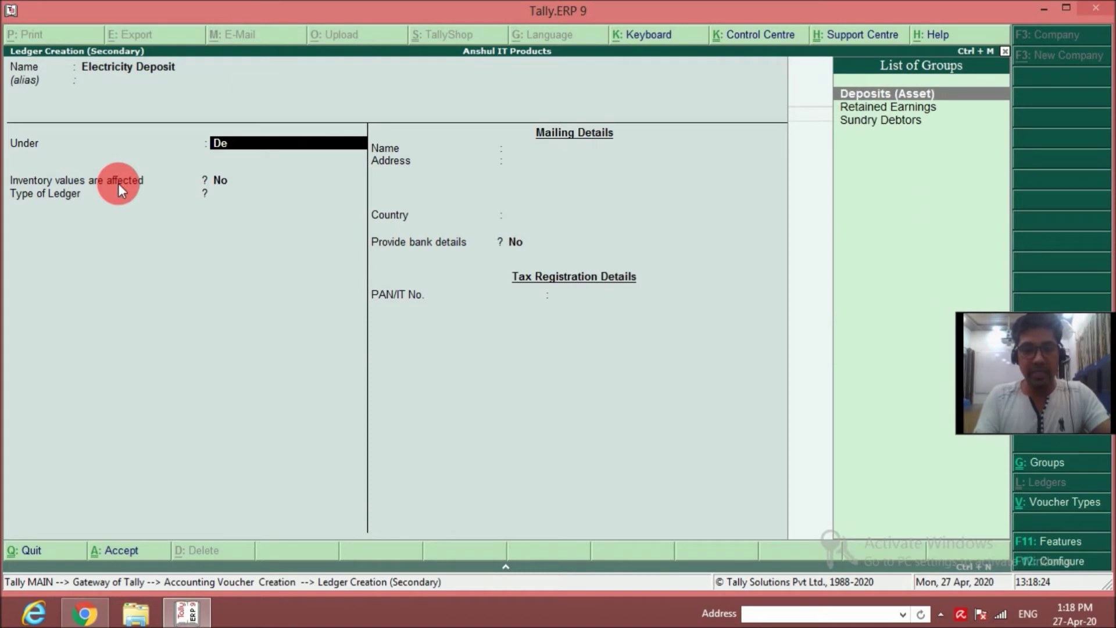
{"action": "key", "text": "Return"}
{"action": "key", "text": "Return"}
{"action": "key", "text": "Return"}
{"action": "key", "text": "Return"}
{"action": "key", "text": "Return"}
{"action": "key", "text": "Return"}
{"action": "key", "text": "Return"}
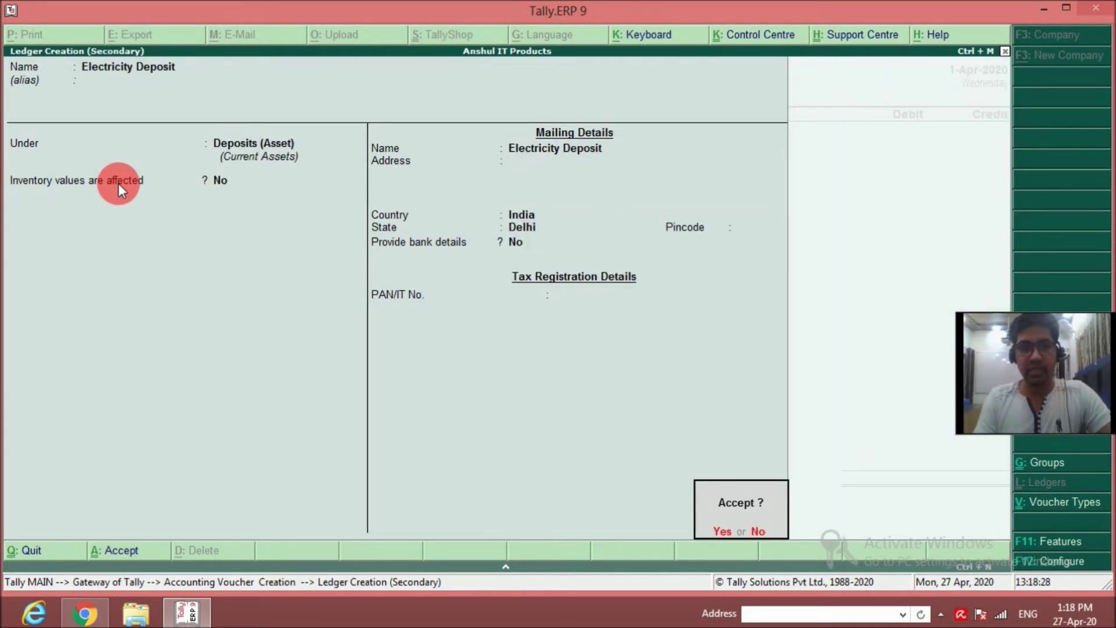
{"action": "key", "text": "Return"}
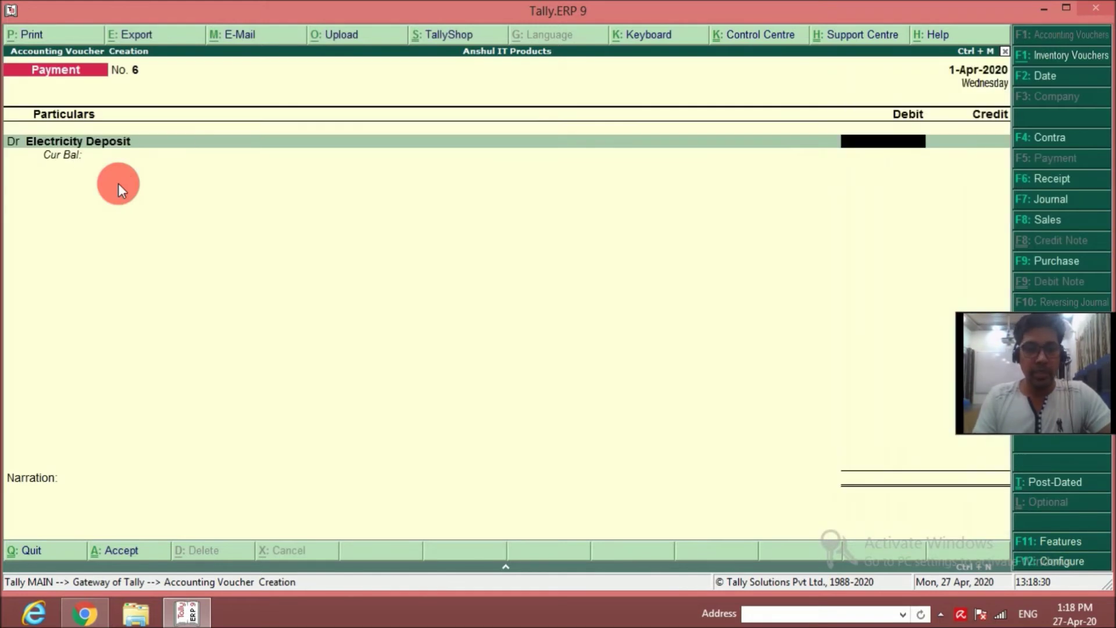
Step: Debit Electricity Deposit with 10000 and make the following voucher line a debit entry
{"action": "type", "text": "10000"}
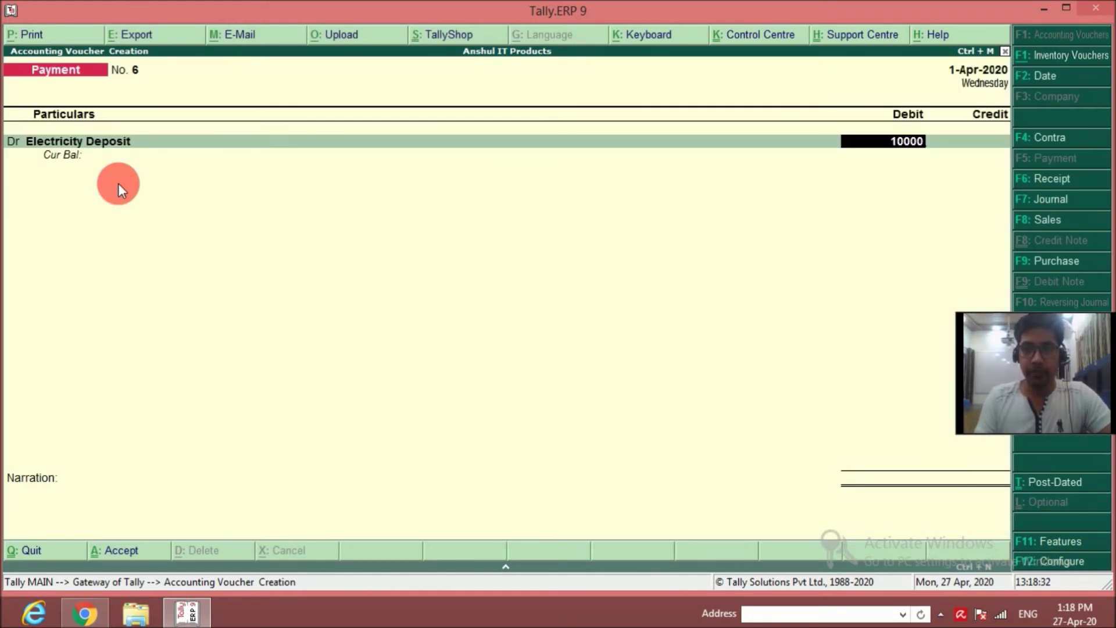
{"action": "key", "text": "Return"}
{"action": "key", "text": "d"}
{"action": "key", "text": "Return"}
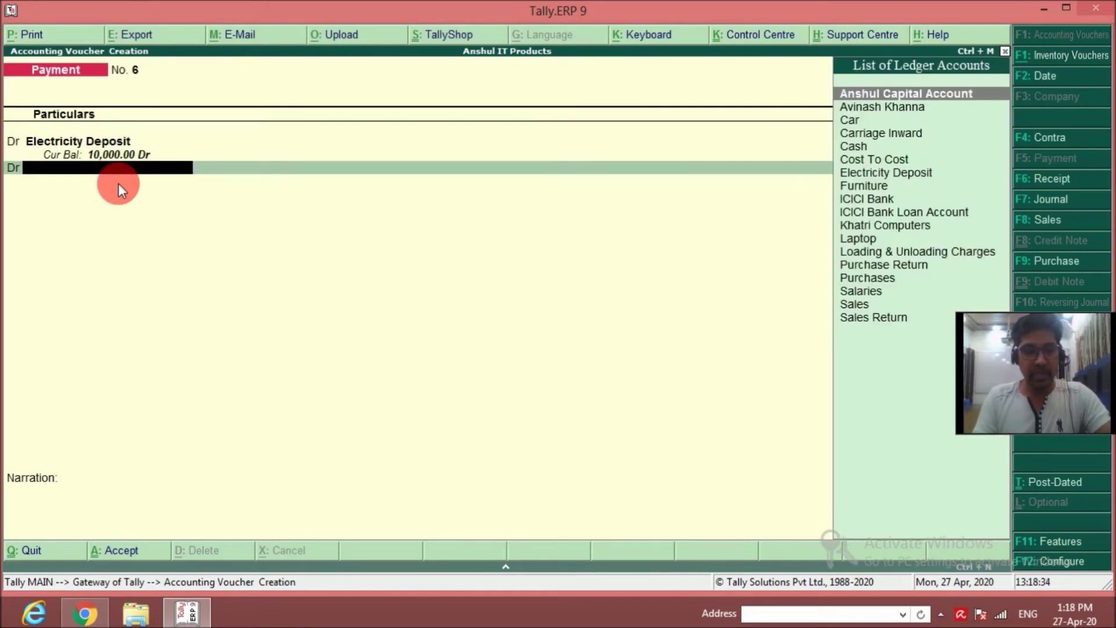
Step: Create an "Electricity Exp" ledger under Indirect Expenses for the second debit line of the payment voucher
{"action": "key", "text": "alt+c"}
{"action": "type", "text": "Electricity"}
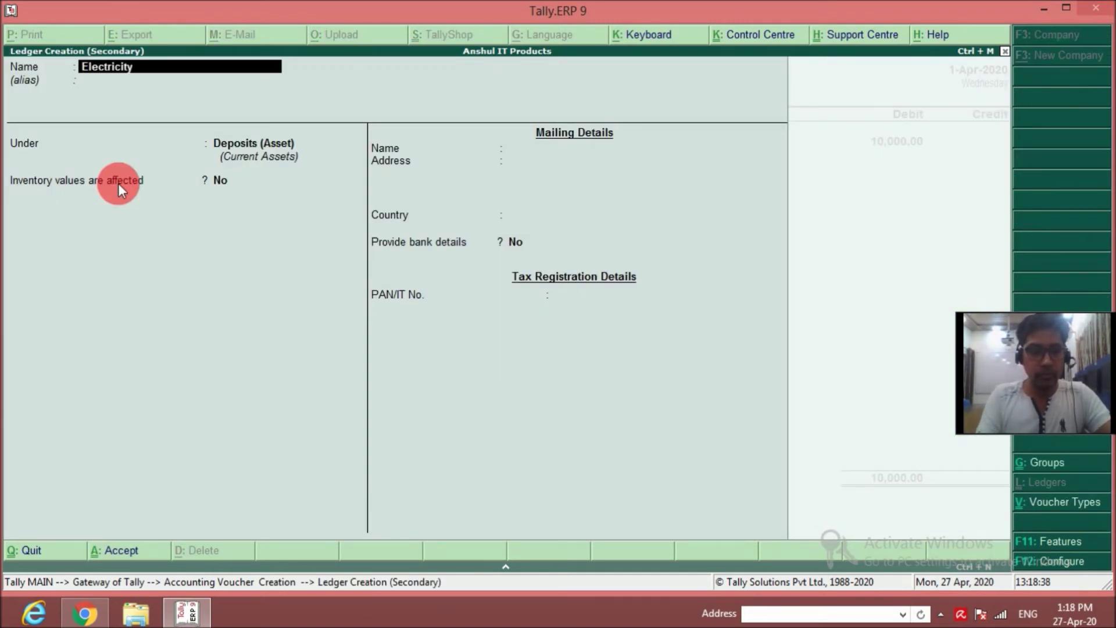
{"action": "type", "text": " Exp"}
{"action": "key", "text": "Return"}
{"action": "key", "text": "Return"}
{"action": "key", "text": "BackSpace"}
{"action": "type", "text": "Ind"}
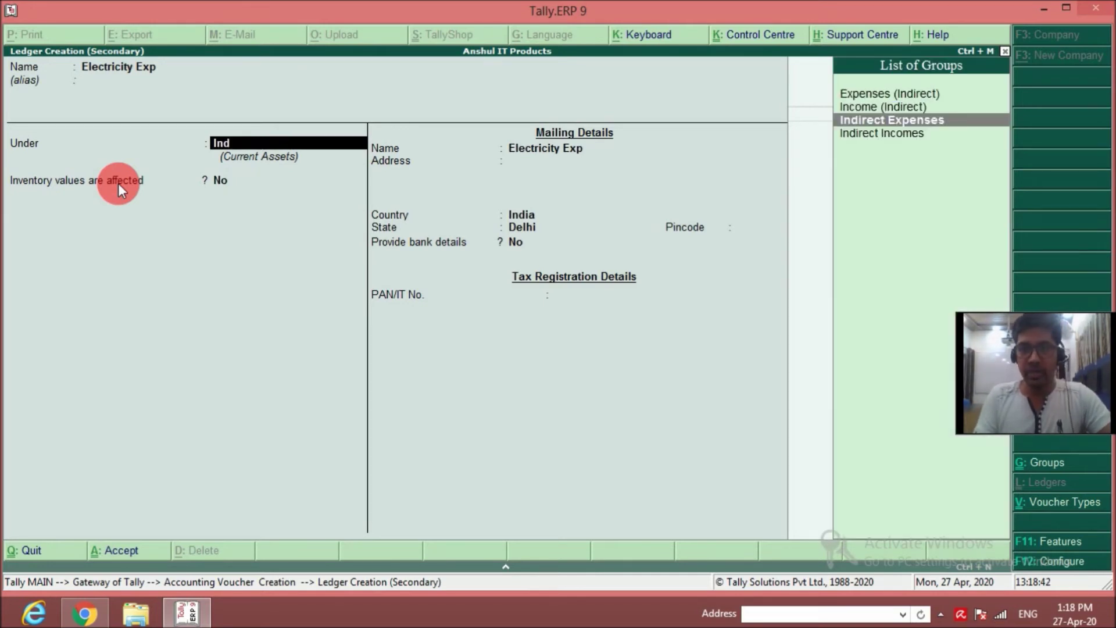
{"action": "key", "text": "Return"}
{"action": "key", "text": "Return"}
{"action": "key", "text": "Return"}
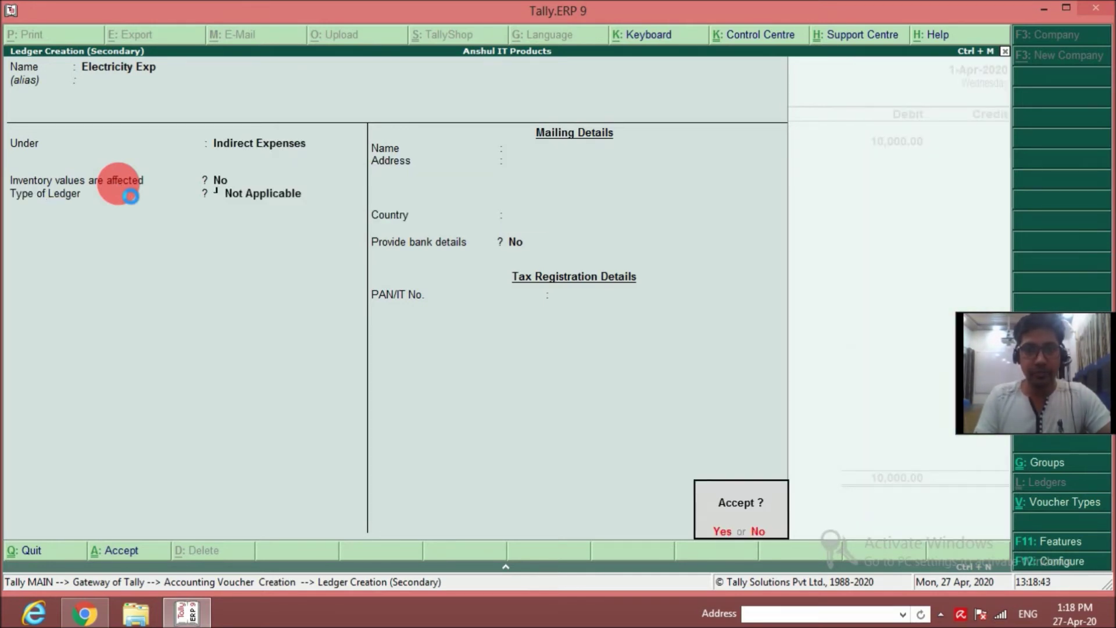
{"action": "key", "text": "Return"}
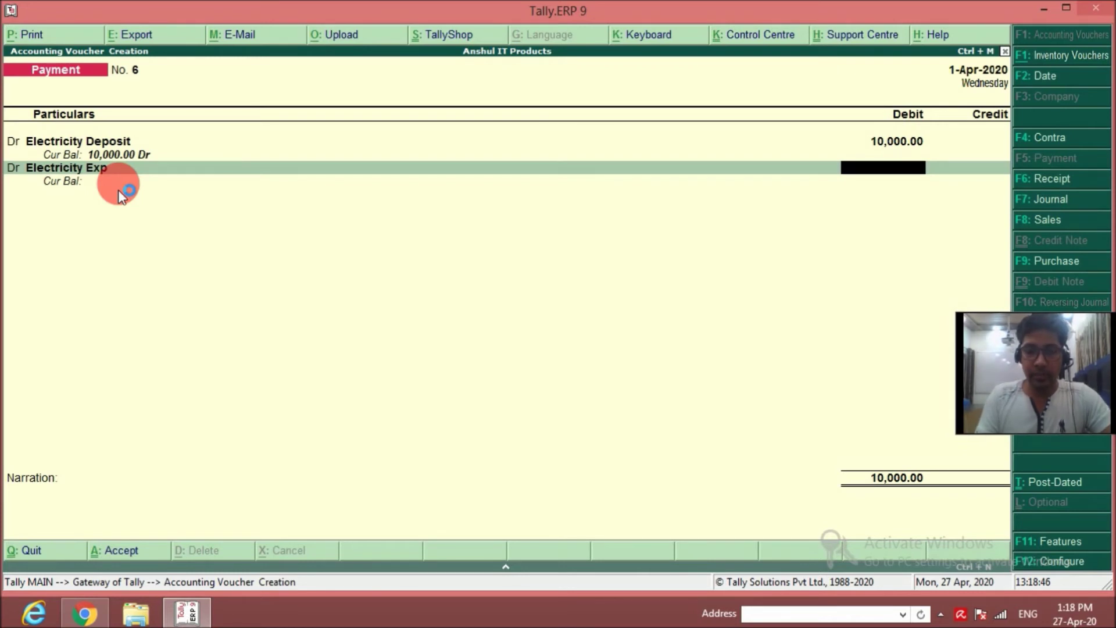
Step: Debit Electricity Exp with 1275 and credit Cash with the combined amount of 11275
{"action": "type", "text": "1275"}
{"action": "key", "text": "Return"}
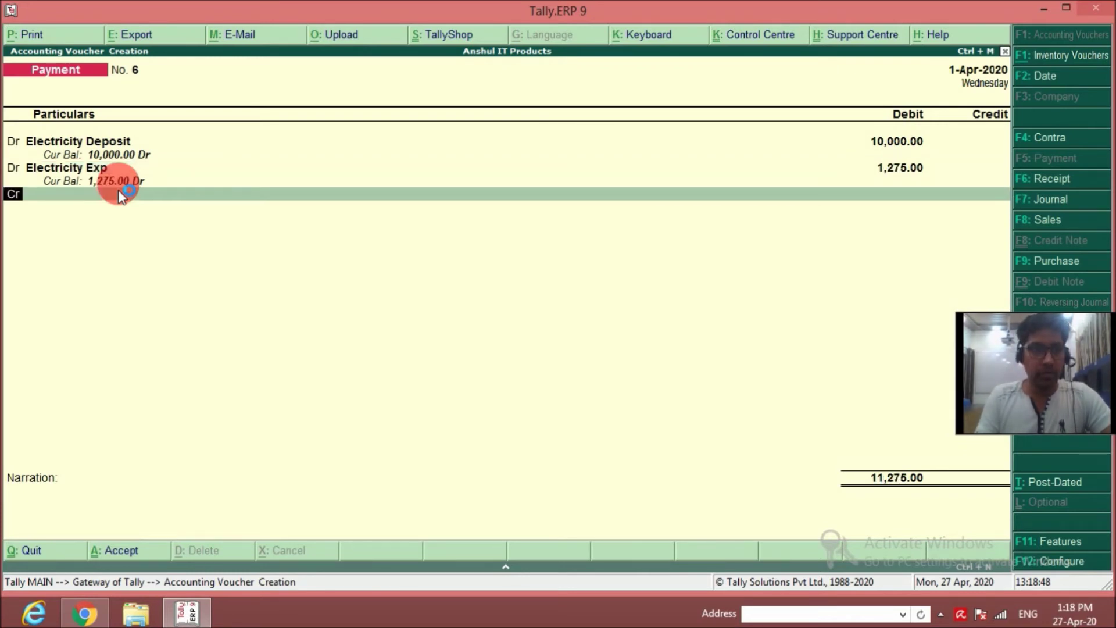
{"action": "key", "text": "Return"}
{"action": "type", "text": "C"}
{"action": "key", "text": "Down"}
{"action": "key", "text": "Down"}
{"action": "key", "text": "Down"}
{"action": "key", "text": "Return"}
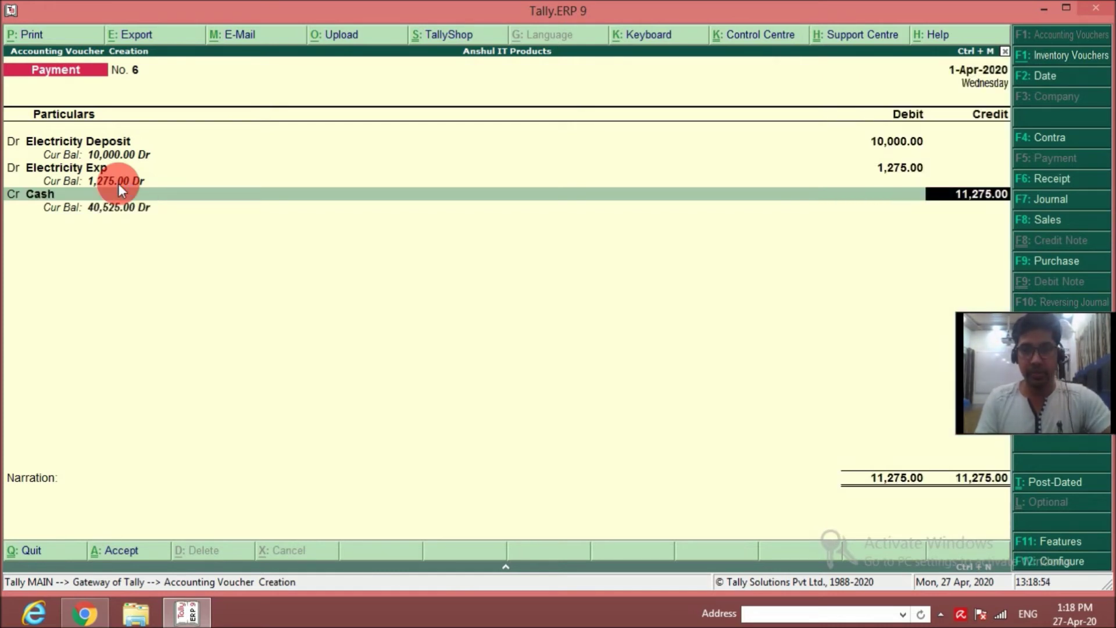
{"action": "key", "text": "Return"}
Step: Enter the narration "For security deposit & electricity bill paid" and save the electricity payment voucher
{"action": "type", "text": "For"}
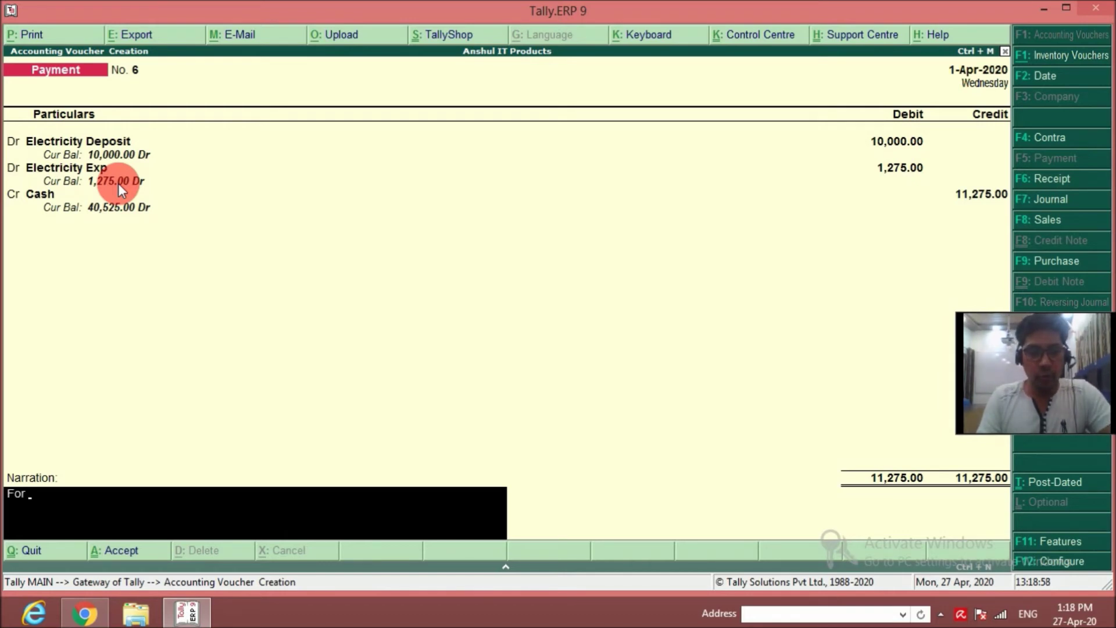
{"action": "type", "text": " secur"}
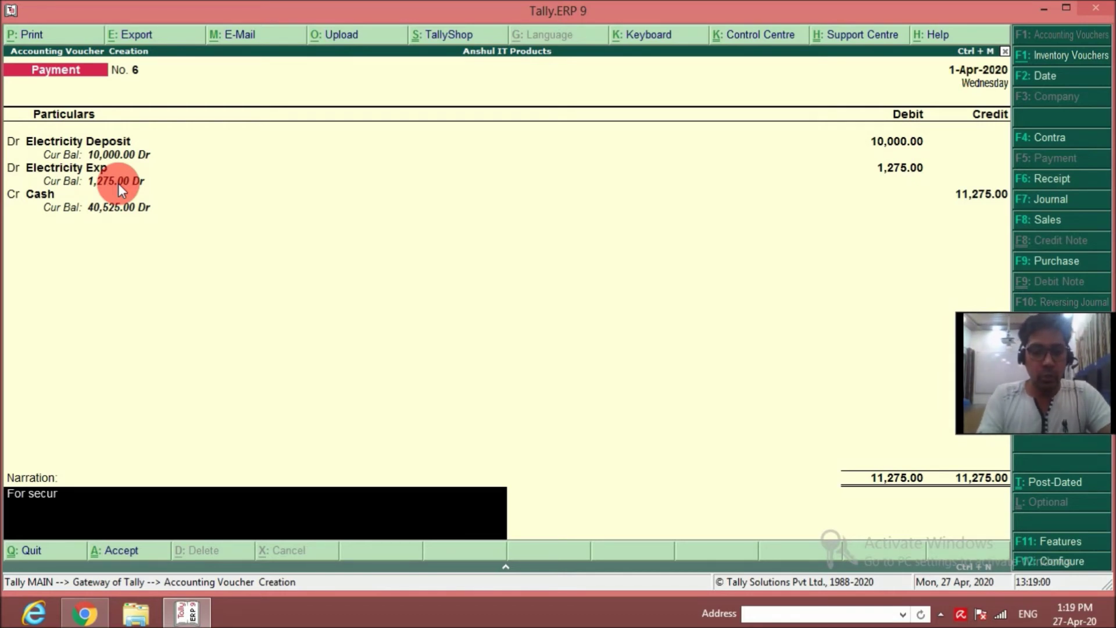
{"action": "type", "text": "ity deposu"}
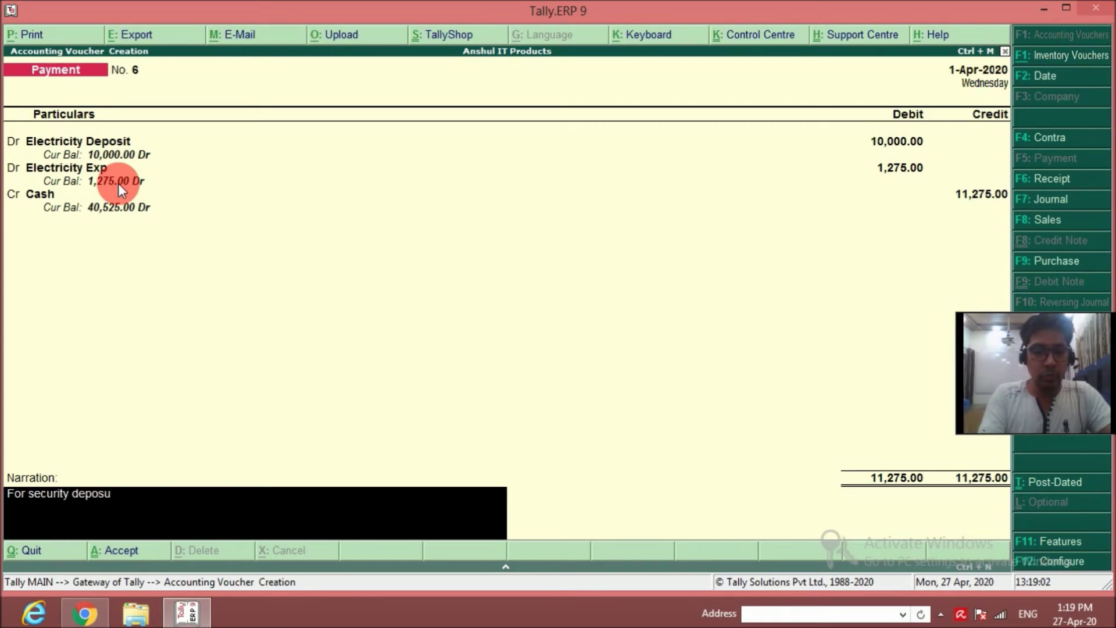
{"action": "key", "text": "BackSpace"}
{"action": "type", "text": "it &"}
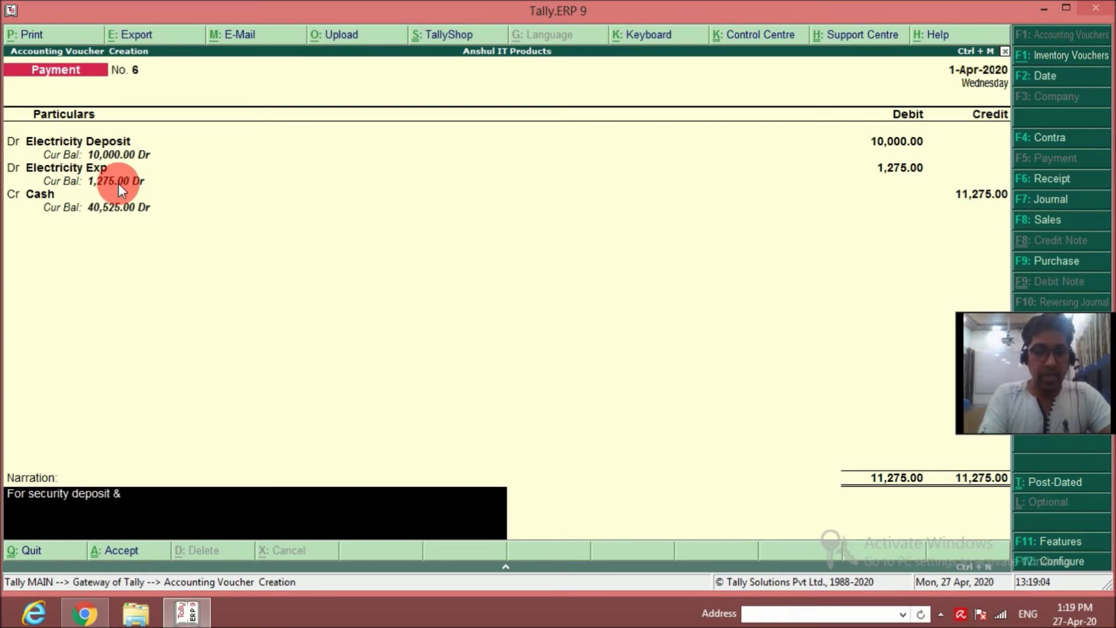
{"action": "type", "text": " electricut"}
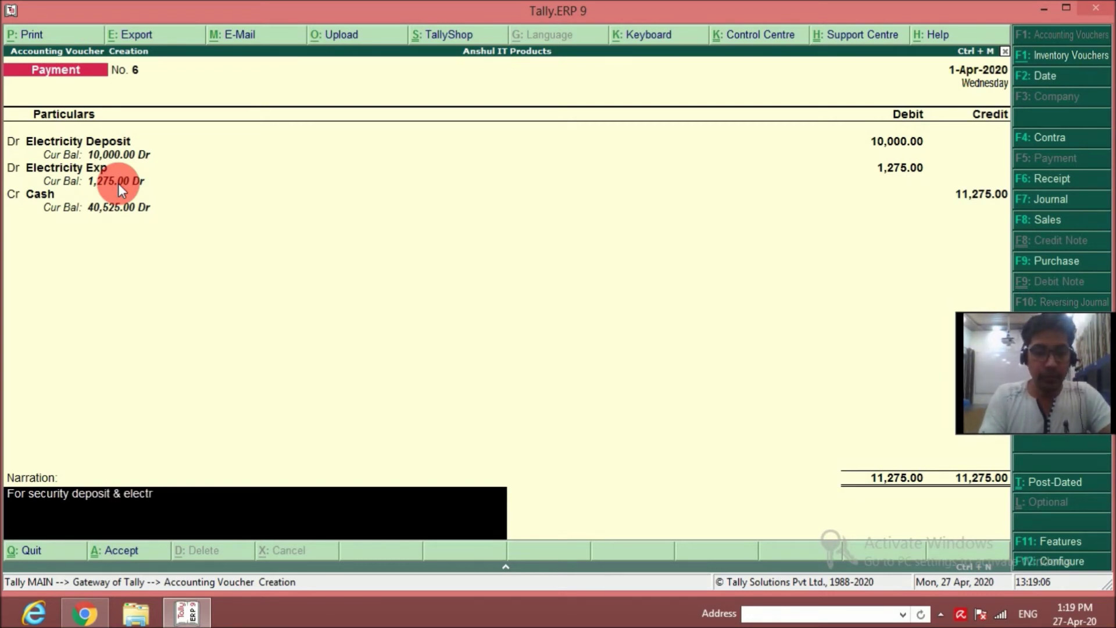
{"action": "key", "text": "BackSpace"}
{"action": "key", "text": "BackSpace"}
{"action": "type", "text": "ity amt"}
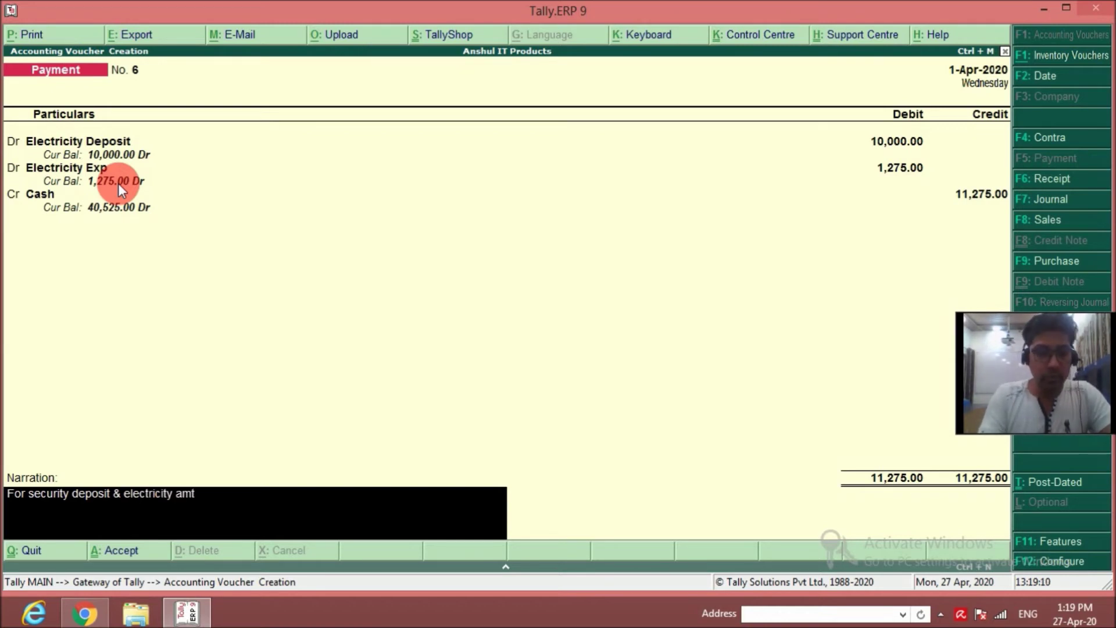
{"action": "type", "text": " pa"}
{"action": "key", "text": "BackSpace"}
{"action": "key", "text": "BackSpace"}
{"action": "key", "text": "BackSpace"}
{"action": "key", "text": "BackSpace"}
{"action": "key", "text": "BackSpace"}
{"action": "key", "text": "BackSpace"}
{"action": "key", "text": "BackSpace"}
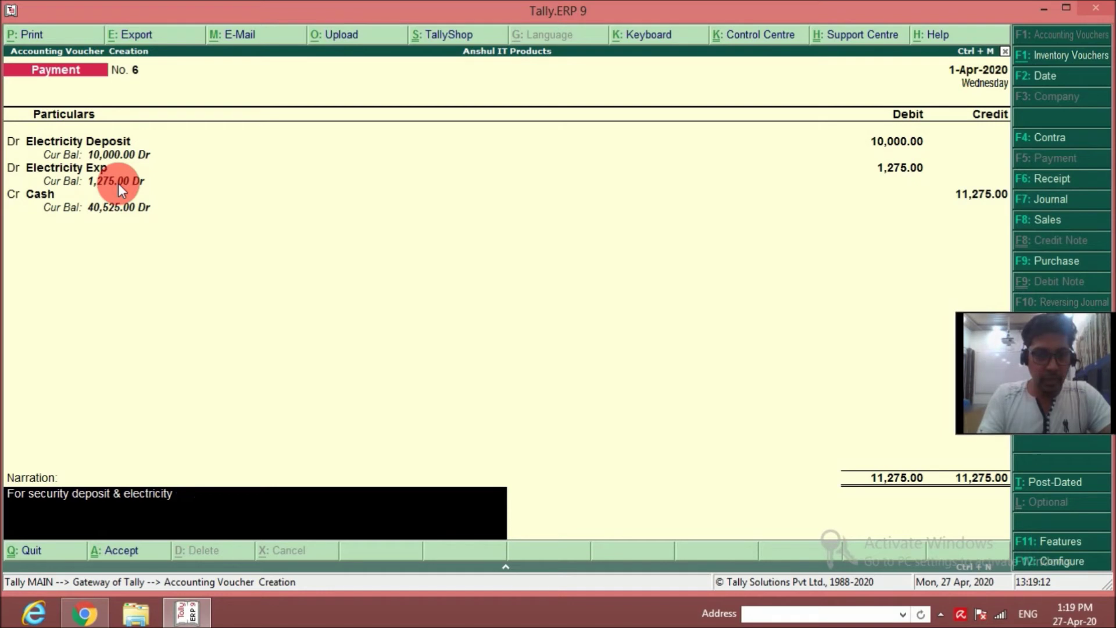
{"action": "type", "text": "bill p"}
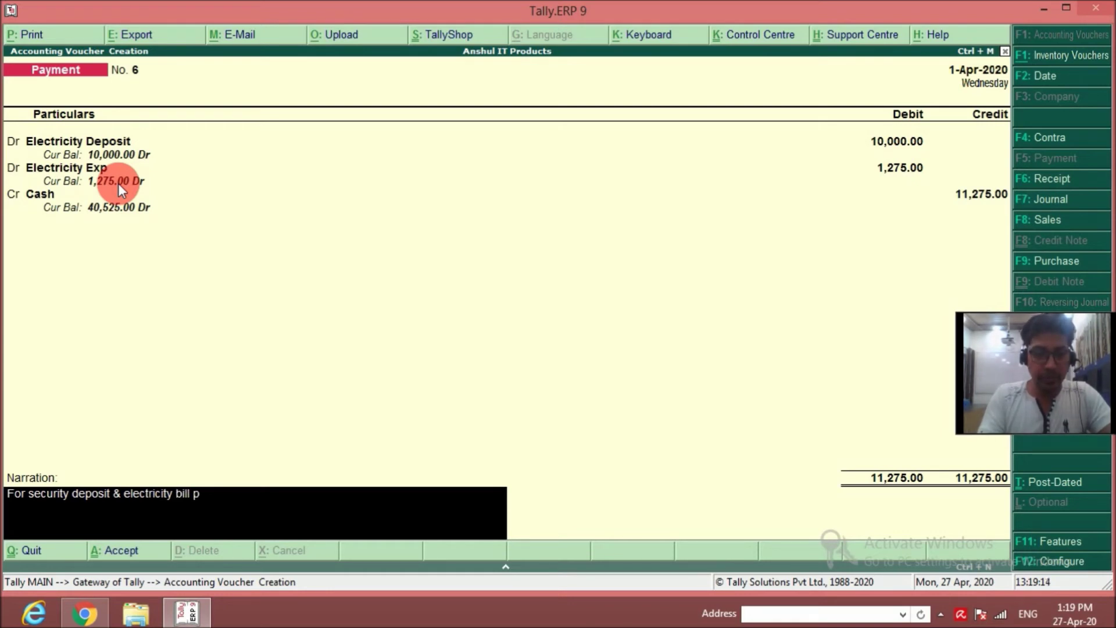
{"action": "type", "text": "aid in"}
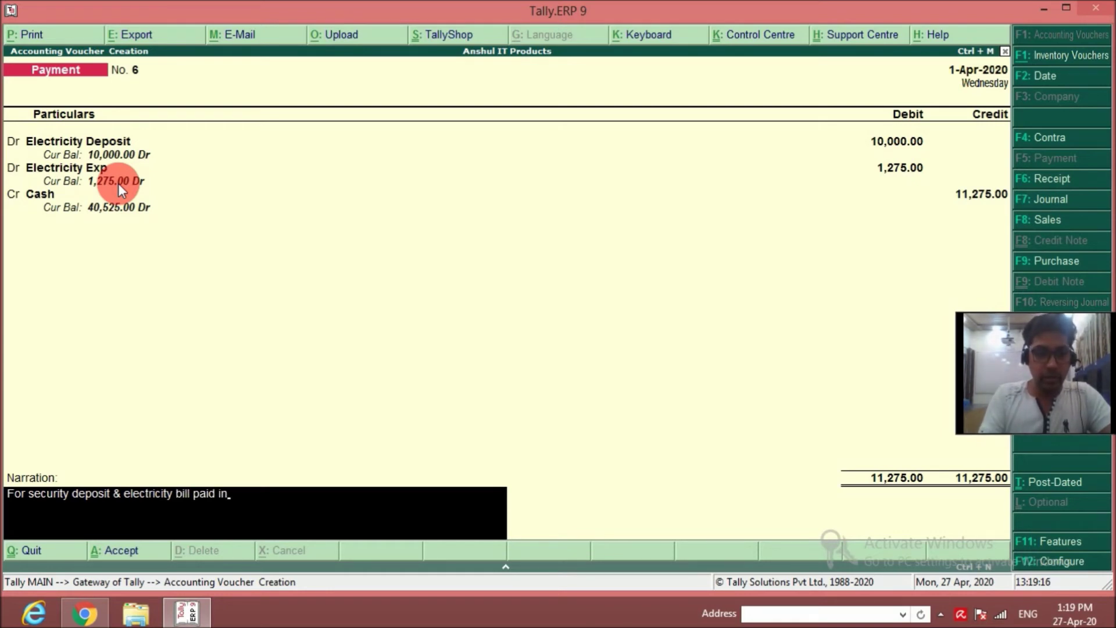
{"action": "key", "text": "BackSpace"}
{"action": "key", "text": "BackSpace"}
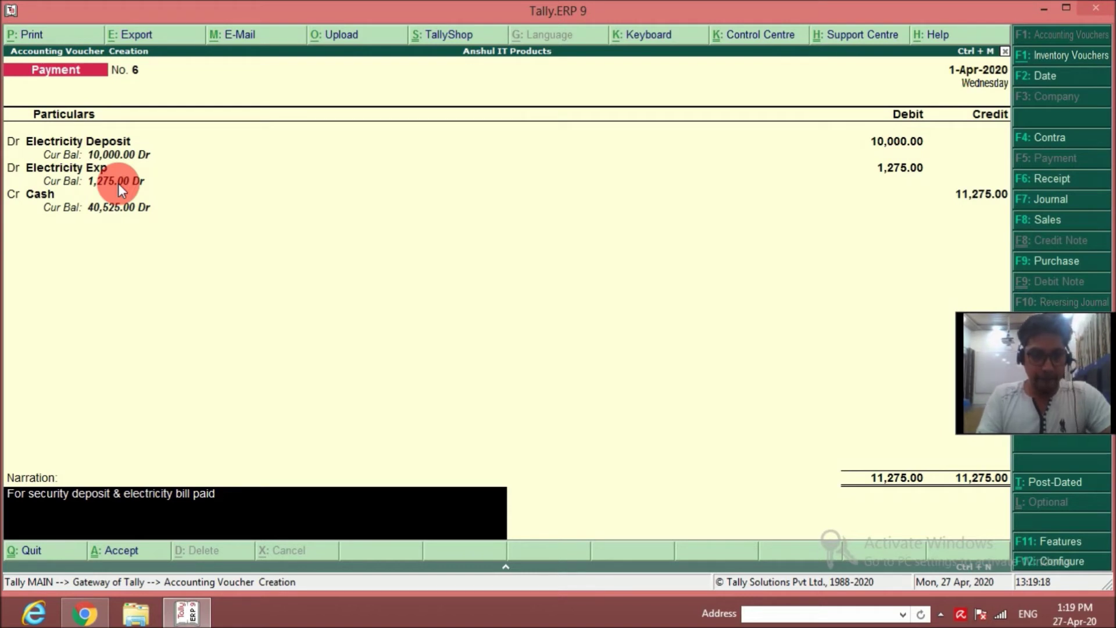
{"action": "key", "text": "Return"}
{"action": "key", "text": "Return"}
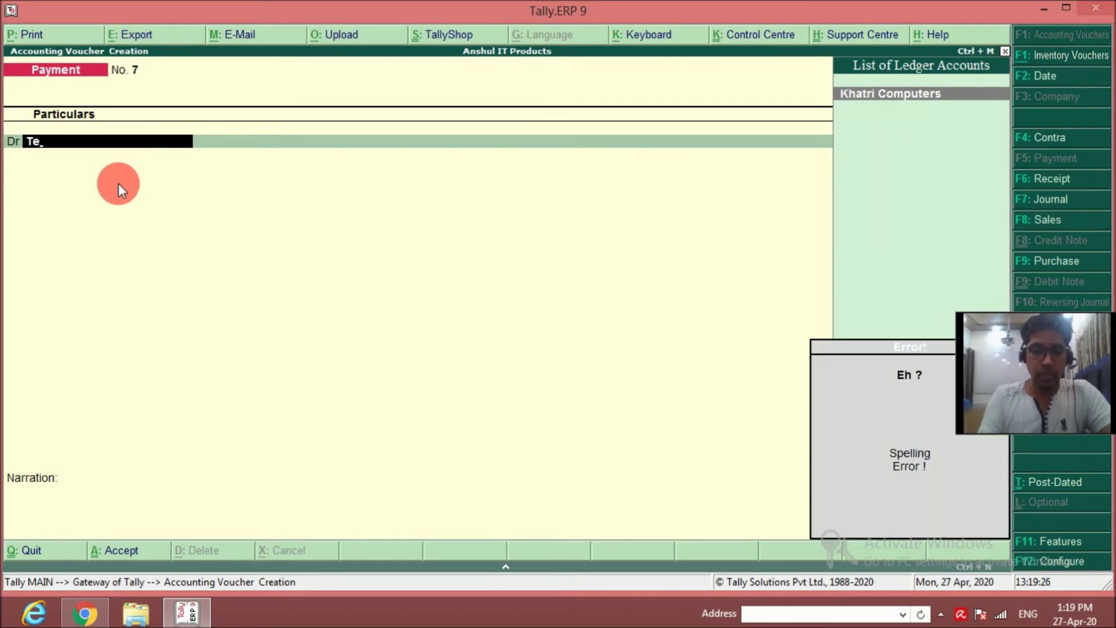
Step: Create a "Telephone Exp" ledger under Indirect Expenses for the debit line of the new payment voucher
{"action": "key", "text": "alt+c"}
{"action": "type", "text": "Tel"}
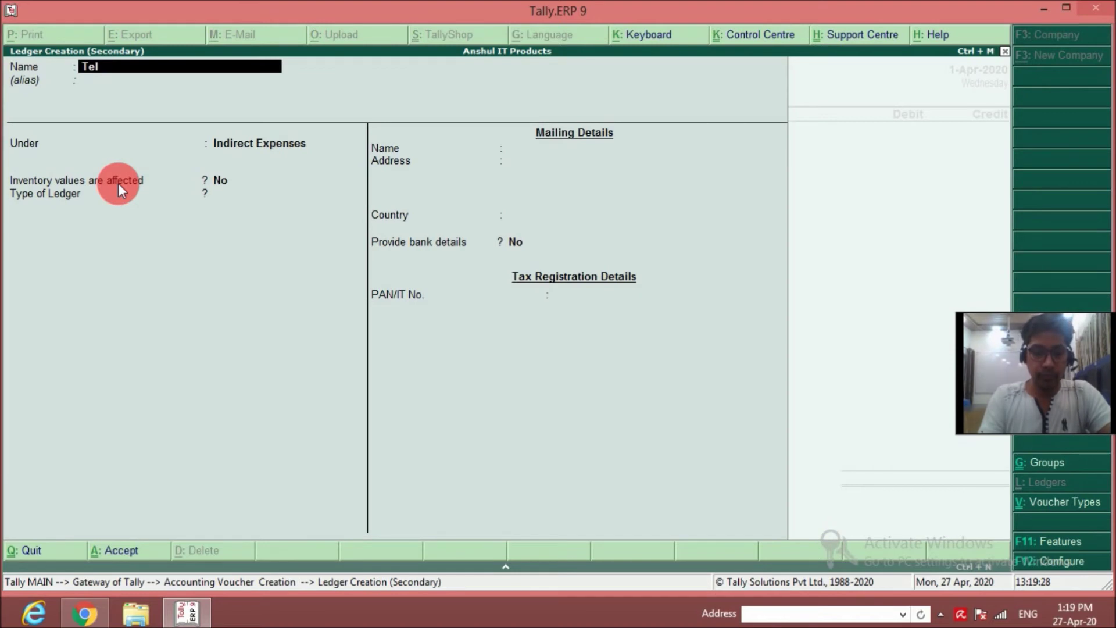
{"action": "type", "text": "ephone Exp"}
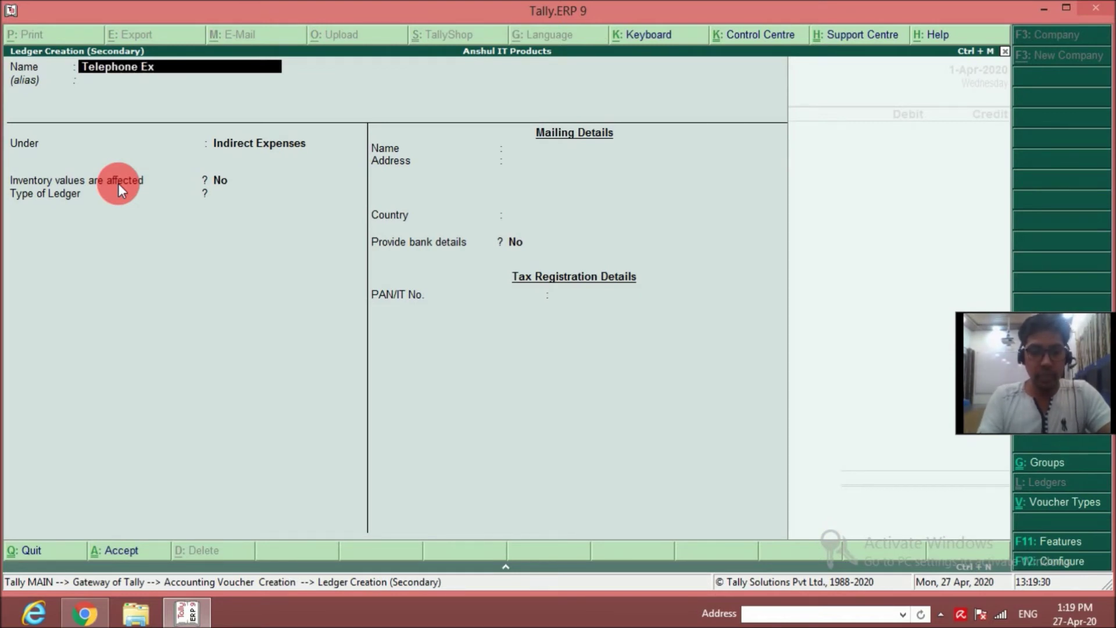
{"action": "key", "text": "Return"}
{"action": "key", "text": "Return"}
{"action": "key", "text": "Return"}
{"action": "key", "text": "Return"}
{"action": "key", "text": "Return"}
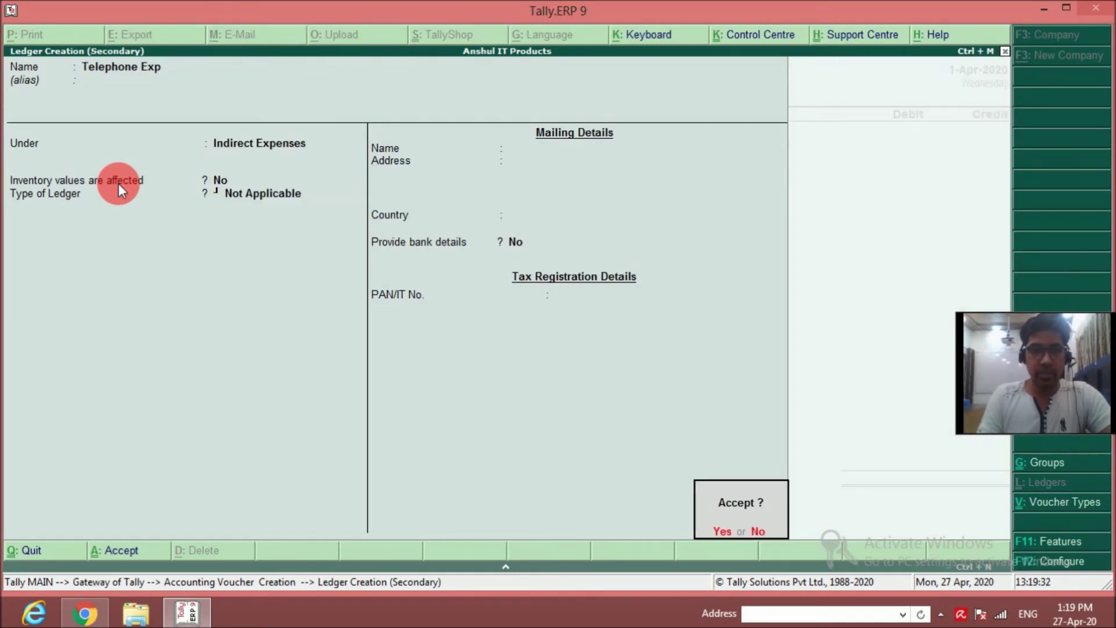
{"action": "key", "text": "Return"}
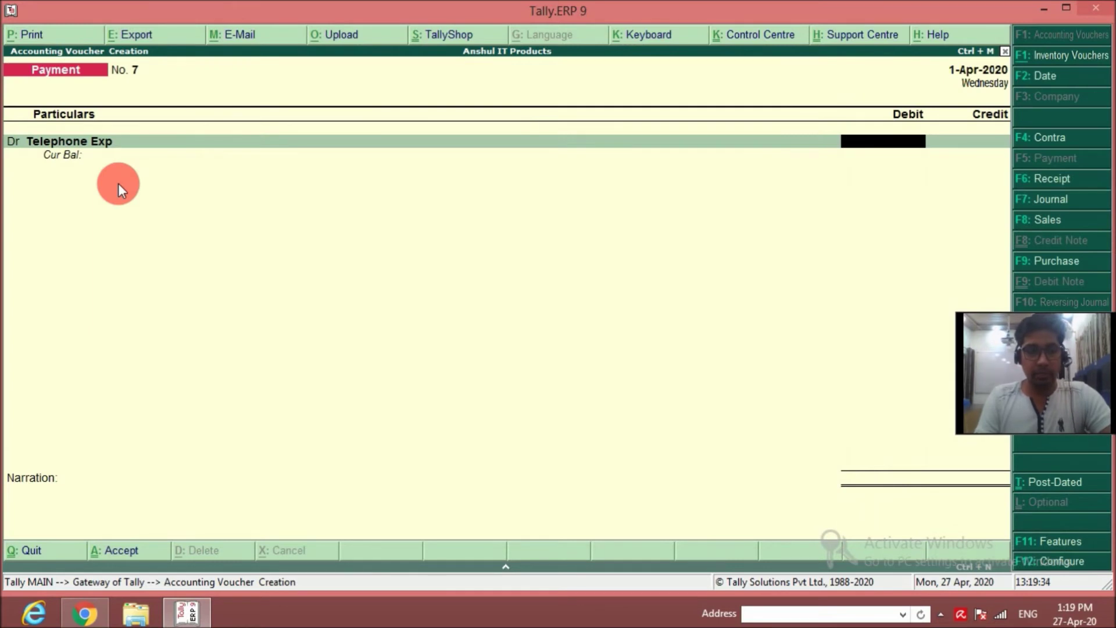
Step: Debit Telephone Exp with 1800 and credit Cash with the same amount
{"action": "type", "text": "1800"}
{"action": "key", "text": "Return"}
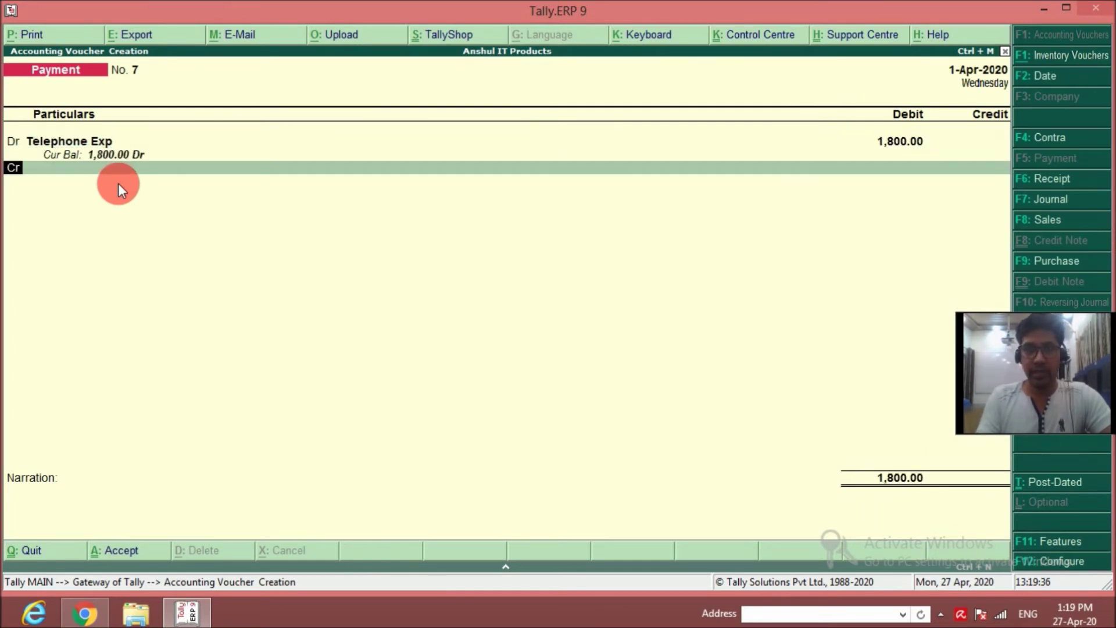
{"action": "key", "text": "Return"}
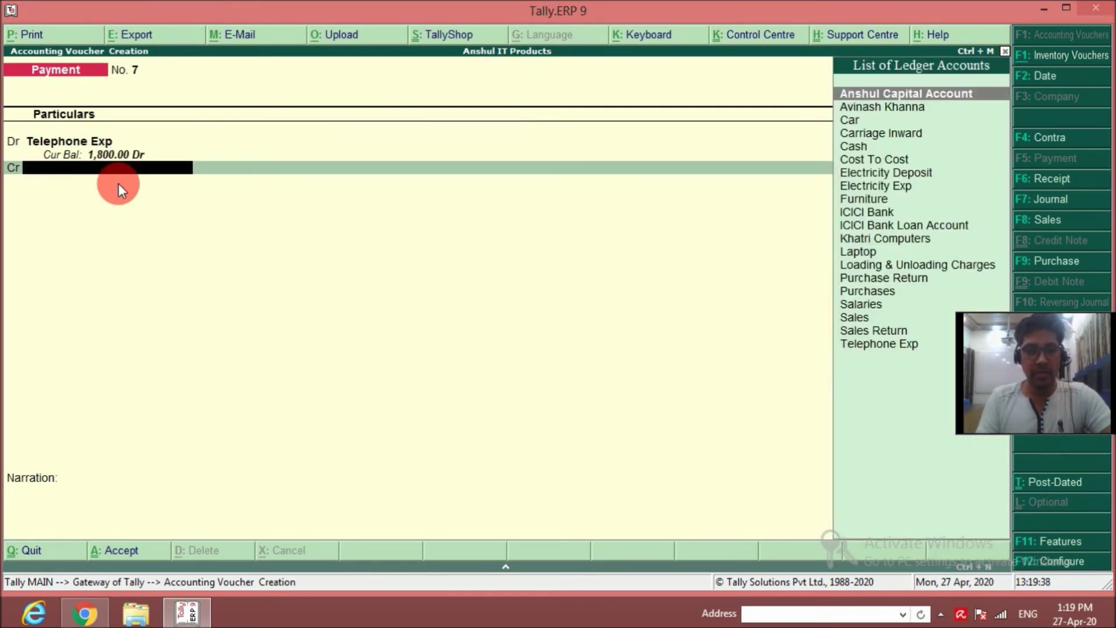
{"action": "type", "text": "cas"}
{"action": "key", "text": "Return"}
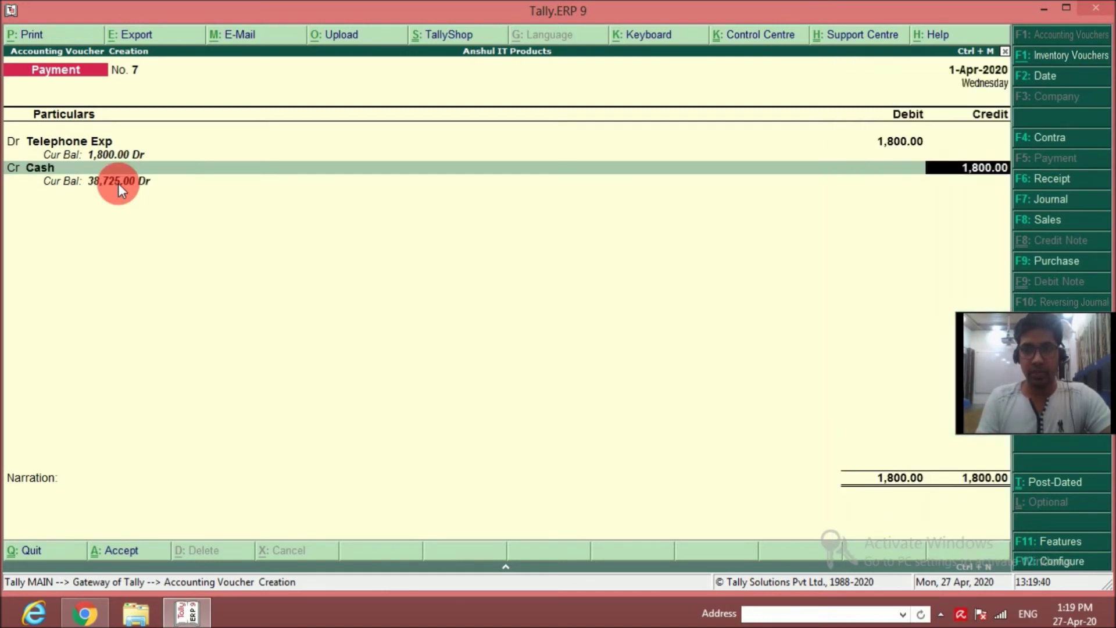
{"action": "key", "text": "Return"}
Step: Enter the narration "For telephone exp paid for the month" and save the telephone payment voucher
{"action": "type", "text": "For te"}
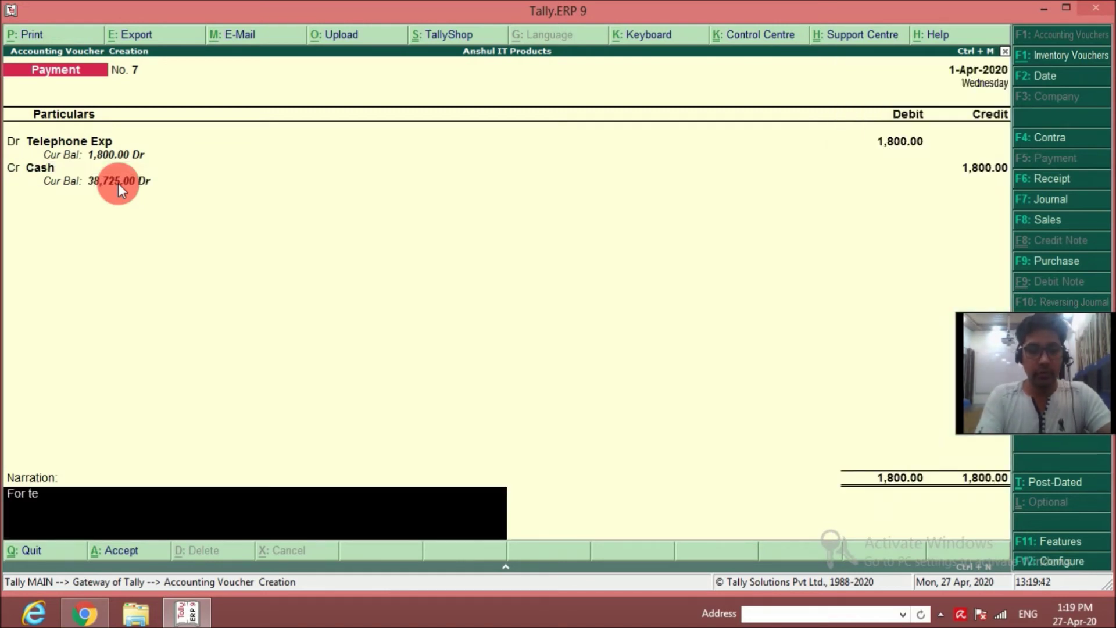
{"action": "type", "text": "lephone e"}
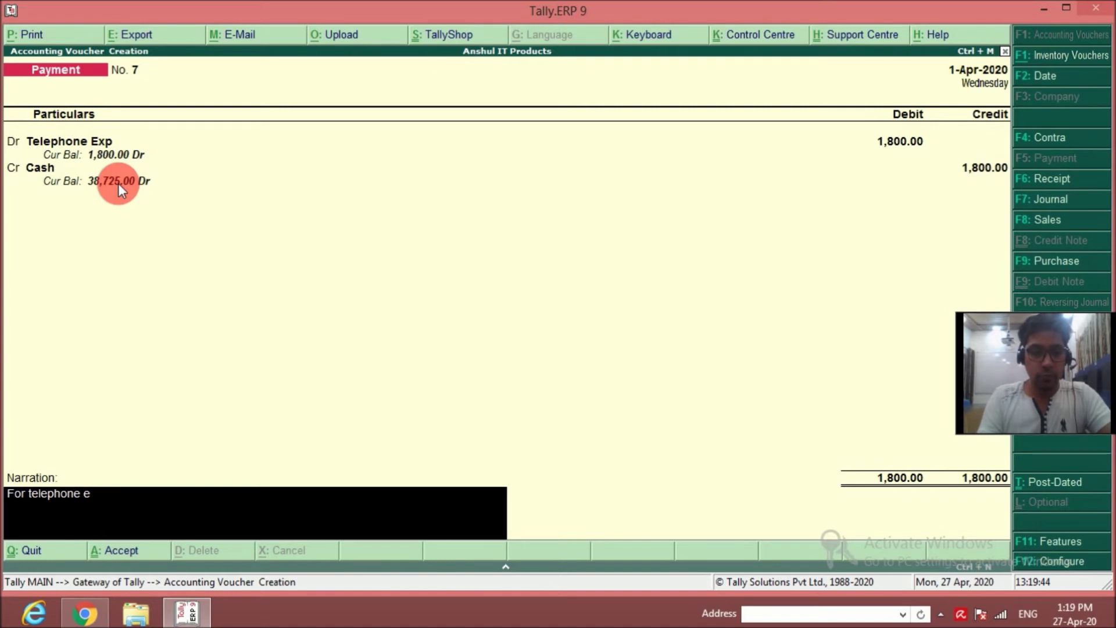
{"action": "type", "text": "xp paid for thr"}
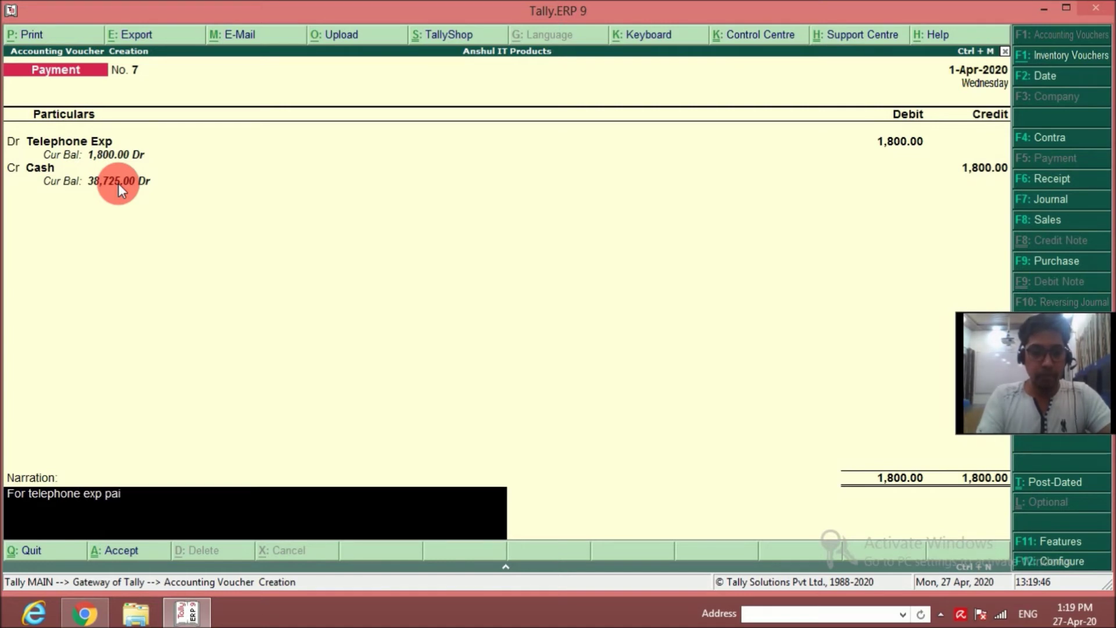
{"action": "key", "text": "BackSpace"}
{"action": "type", "text": "e month"}
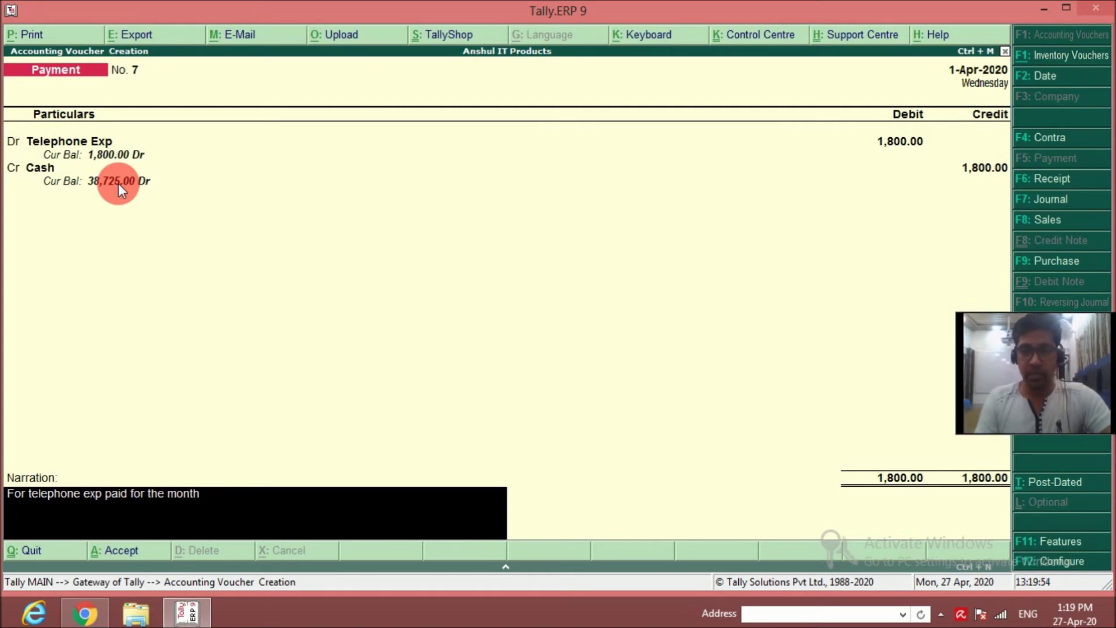
{"action": "key", "text": "Return"}
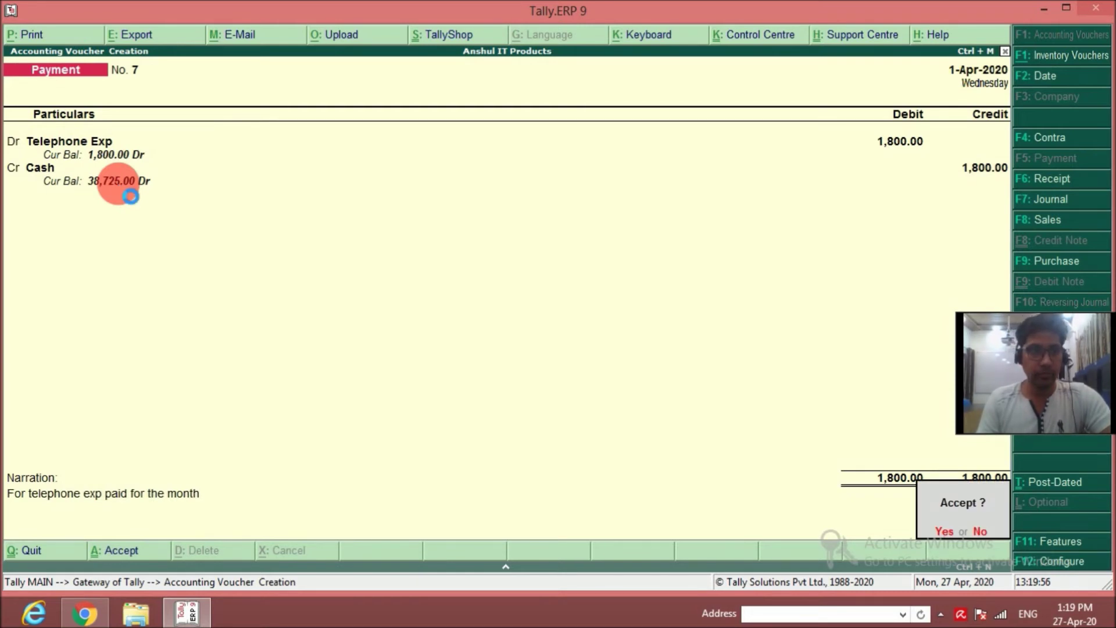
{"action": "key", "text": "Return"}
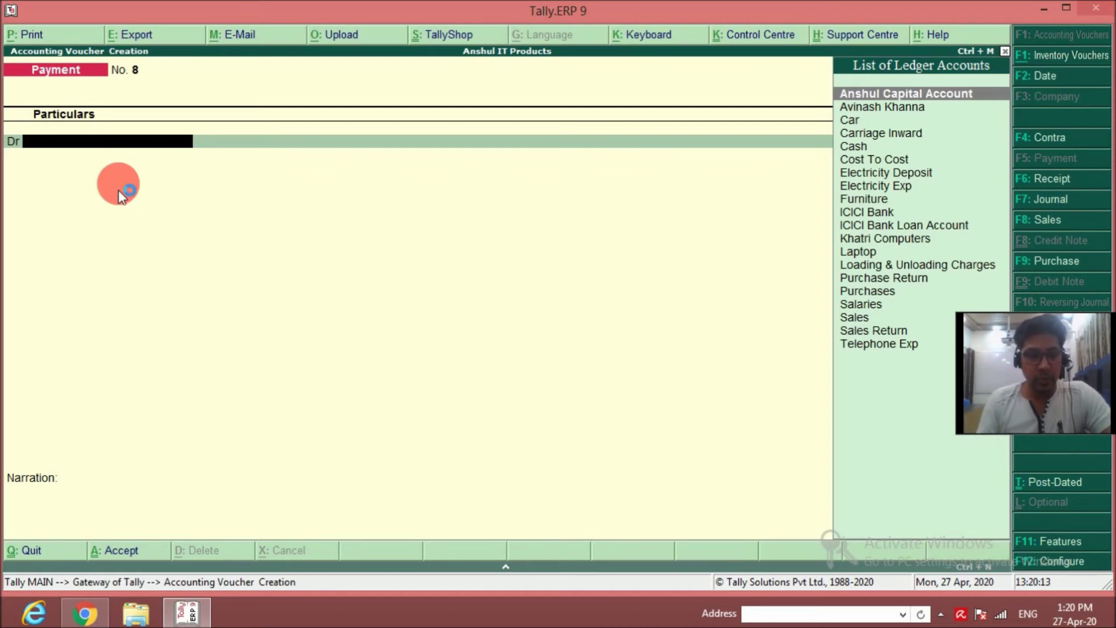
Step: Create a "Mobile Phone" ledger under Fixed Assets for the first debit line and debit it with 25000
{"action": "key", "text": "alt+c"}
{"action": "type", "text": "M"}
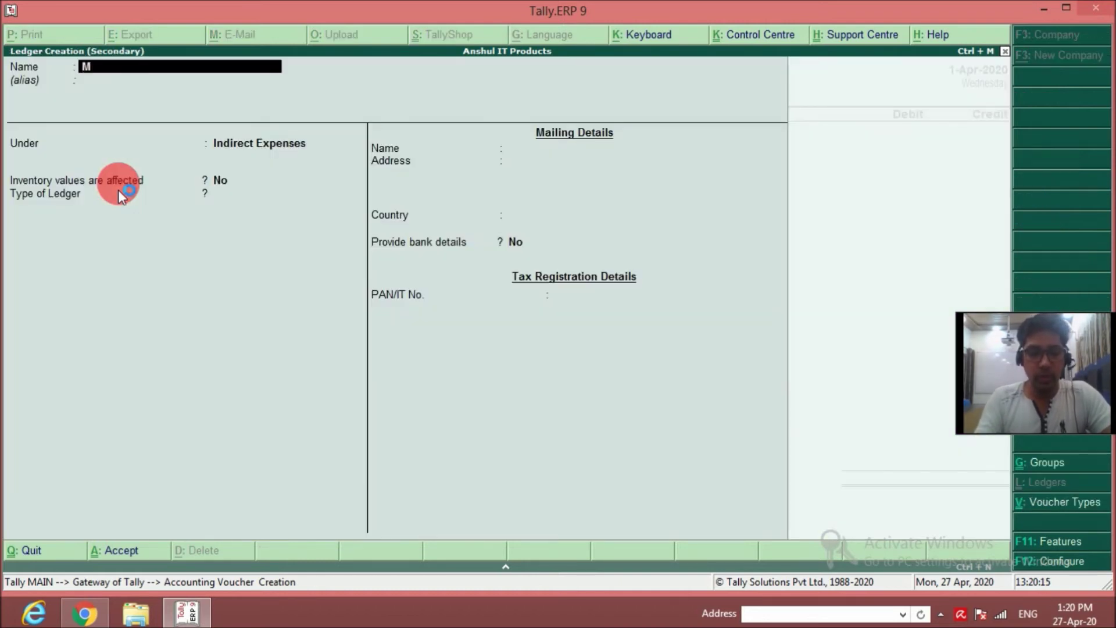
{"action": "type", "text": "obile"}
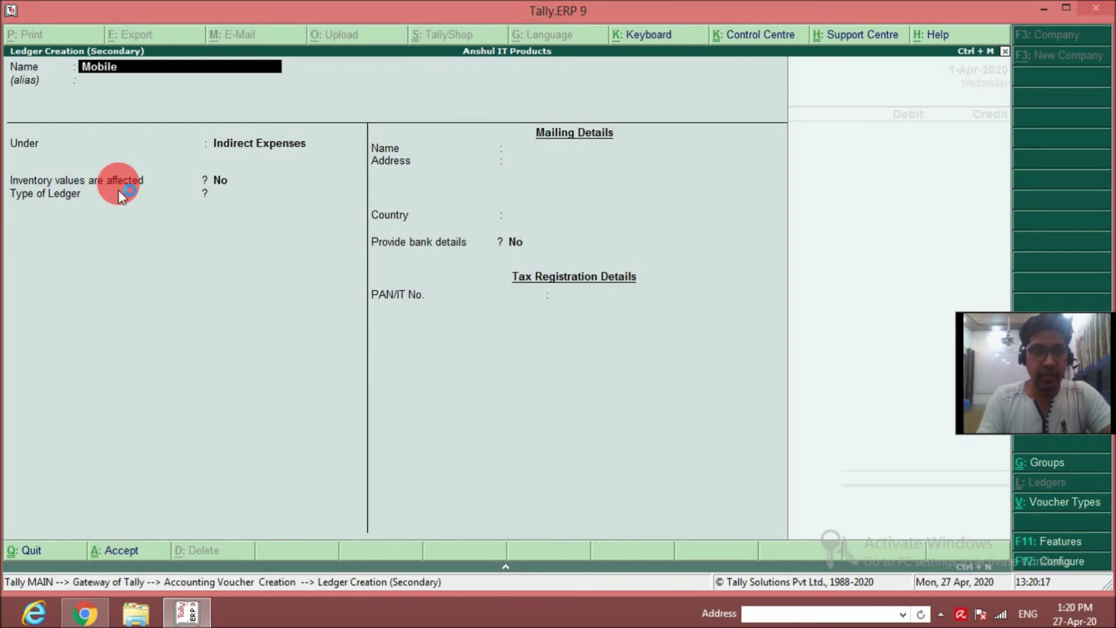
{"action": "type", "text": " Phone"}
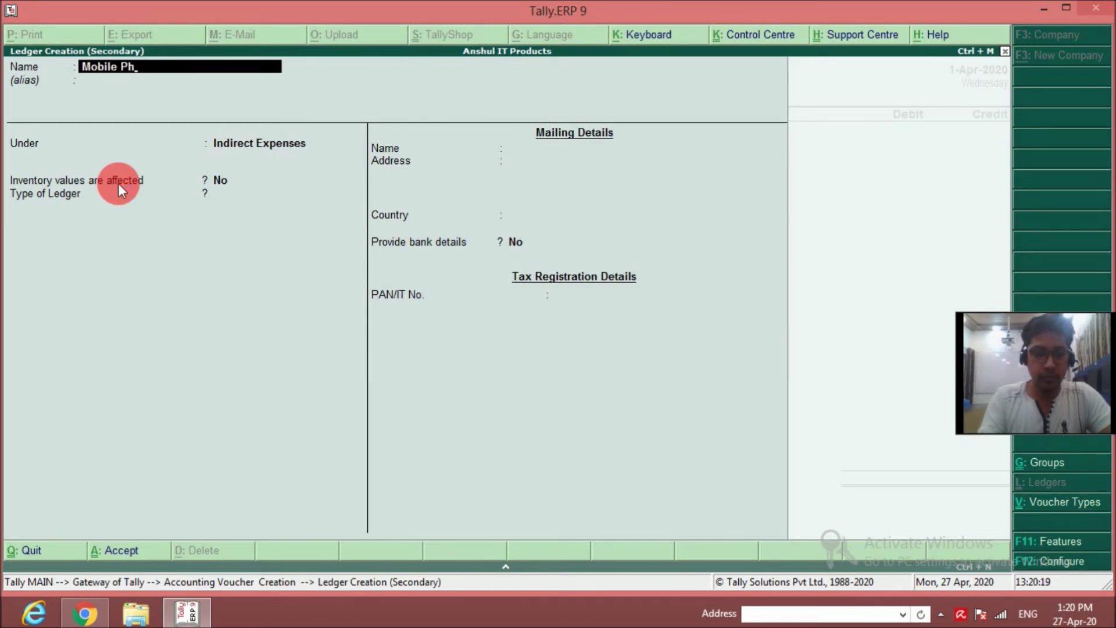
{"action": "key", "text": "Return"}
{"action": "type", "text": "Fix"}
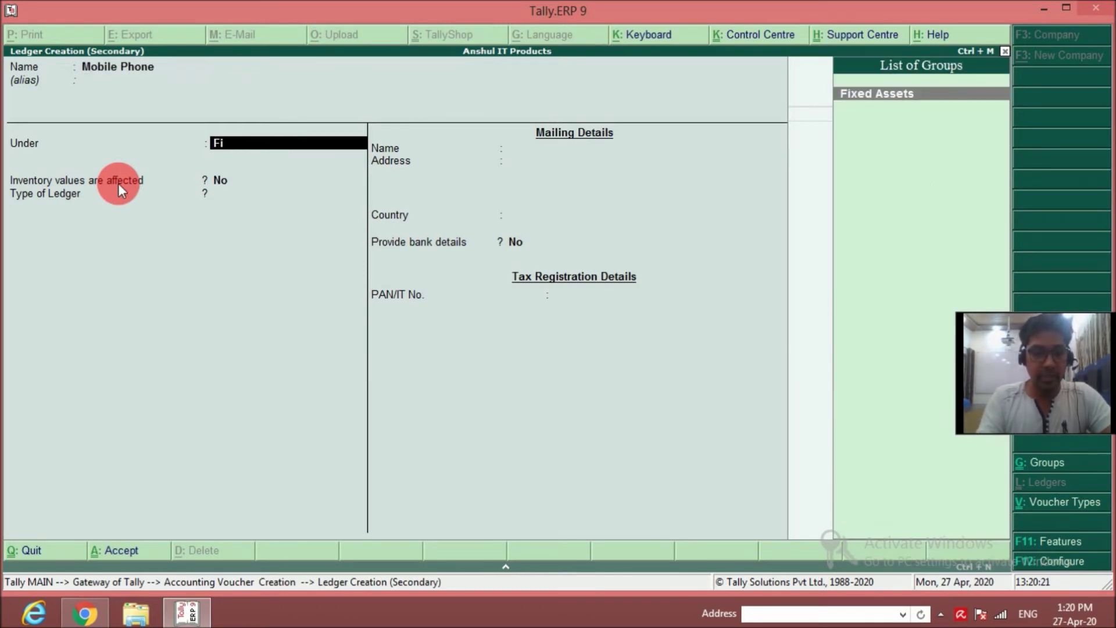
{"action": "key", "text": "Return"}
{"action": "key", "text": "Return"}
{"action": "key", "text": "Return"}
{"action": "key", "text": "Return"}
{"action": "key", "text": "Return"}
{"action": "key", "text": "Return"}
{"action": "key", "text": "Return"}
{"action": "key", "text": "Return"}
{"action": "key", "text": "Return"}
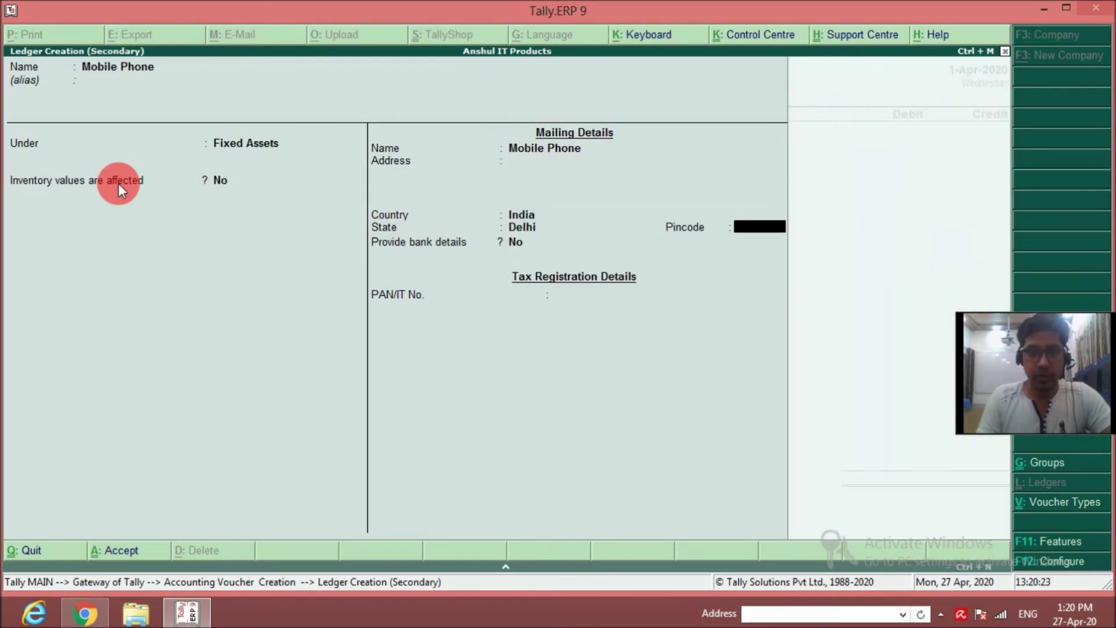
{"action": "key", "text": "Return"}
{"action": "type", "text": "25000"}
{"action": "key", "text": "Return"}
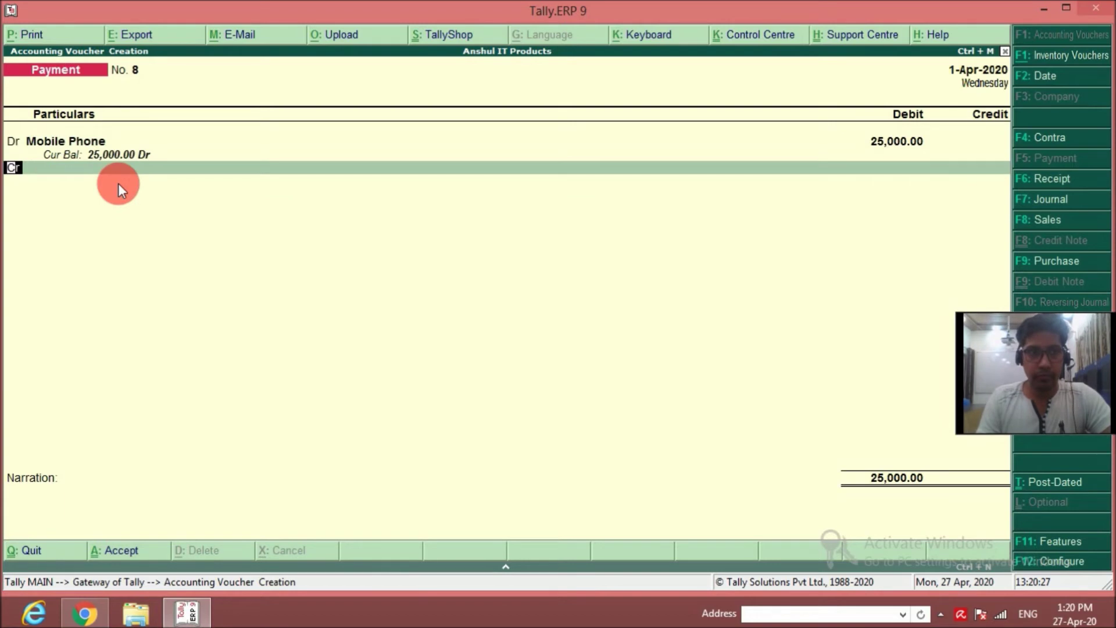
Step: Add a second debit line with a new "Mobile Phone Exp" ledger under Indirect Expenses and an amount of 500
{"action": "key", "text": "Return"}
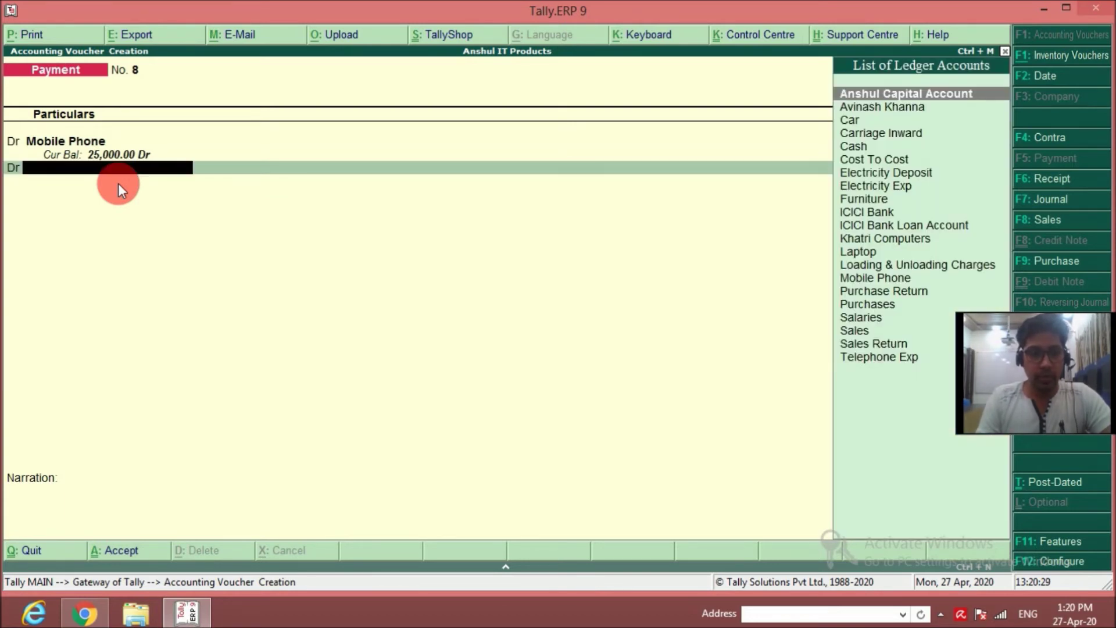
{"action": "key", "text": "alt+c"}
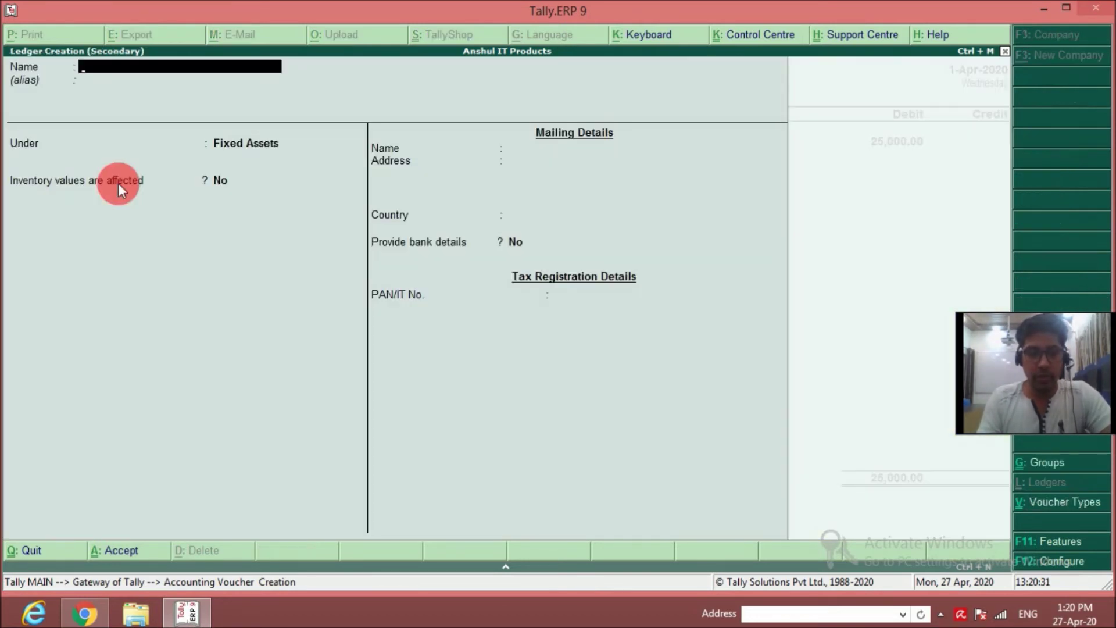
{"action": "type", "text": "Mobile P"}
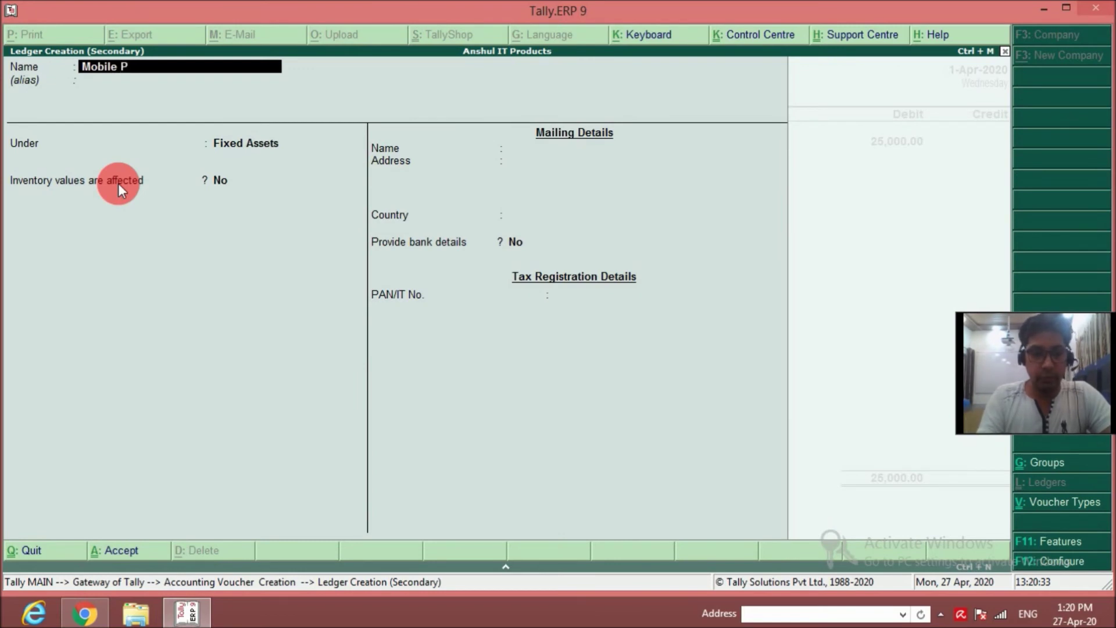
{"action": "type", "text": "hone Exp"}
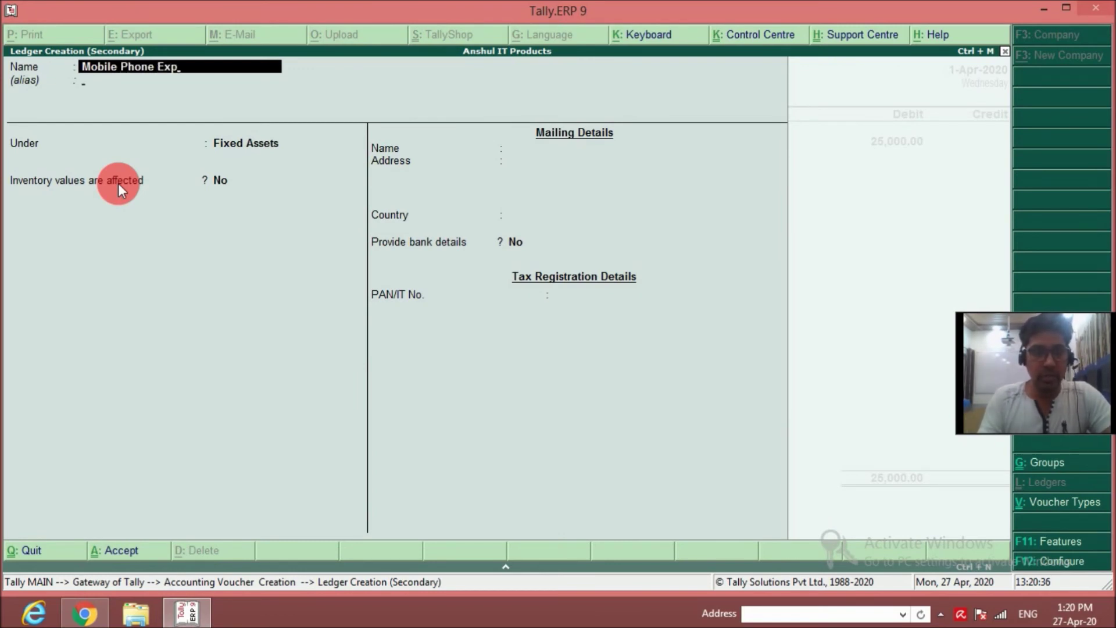
{"action": "key", "text": "Return"}
{"action": "type", "text": "Ind"}
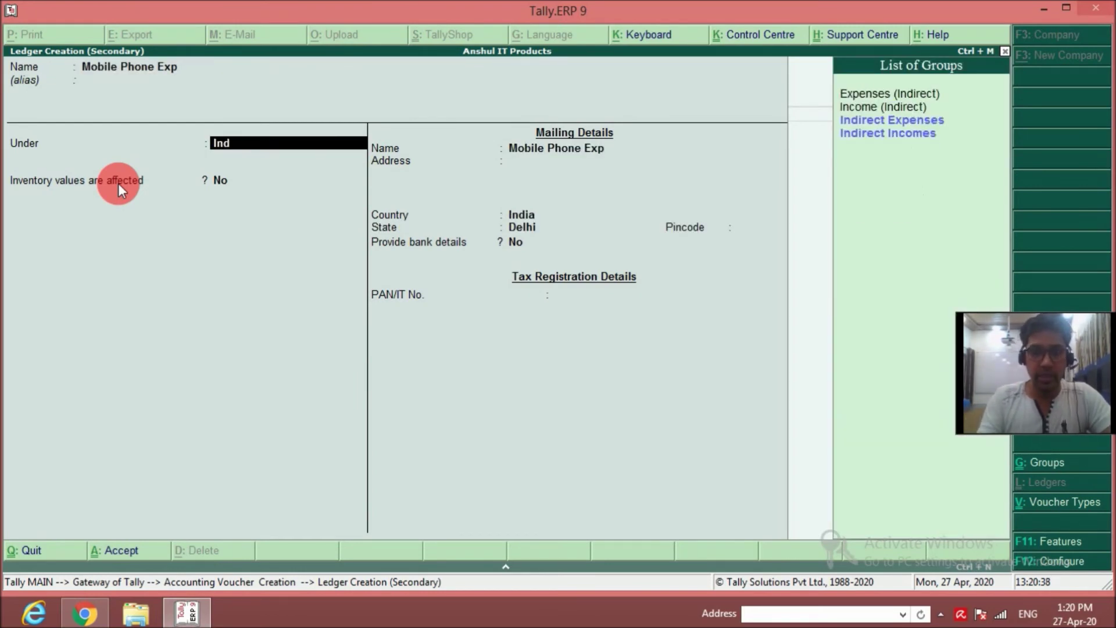
{"action": "key", "text": "Return"}
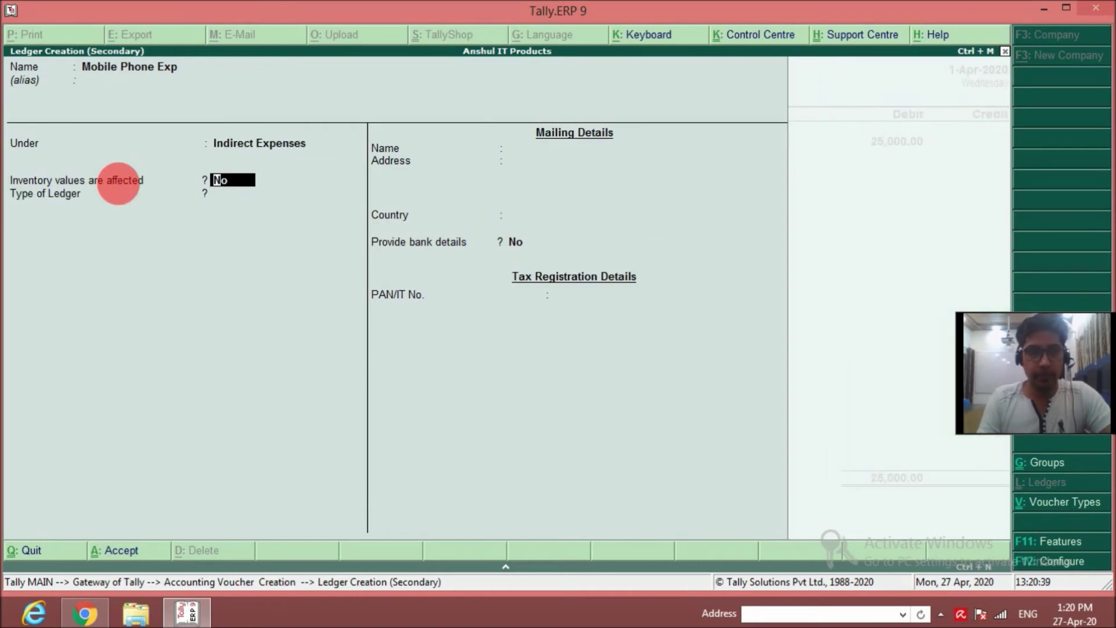
{"action": "key", "text": "ctrl+a"}
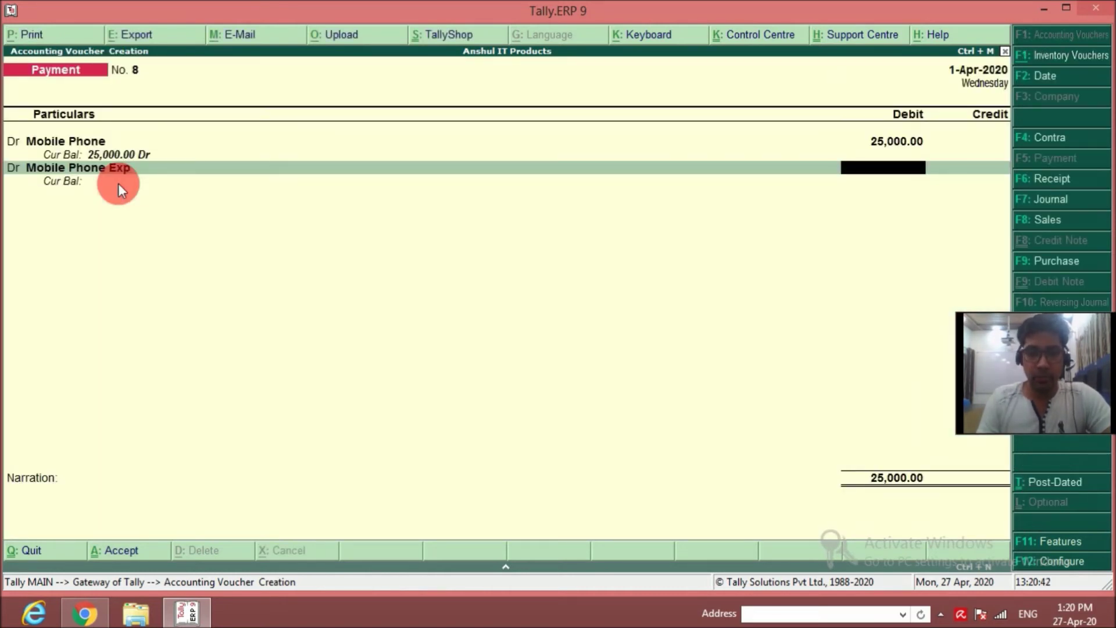
{"action": "type", "text": "500"}
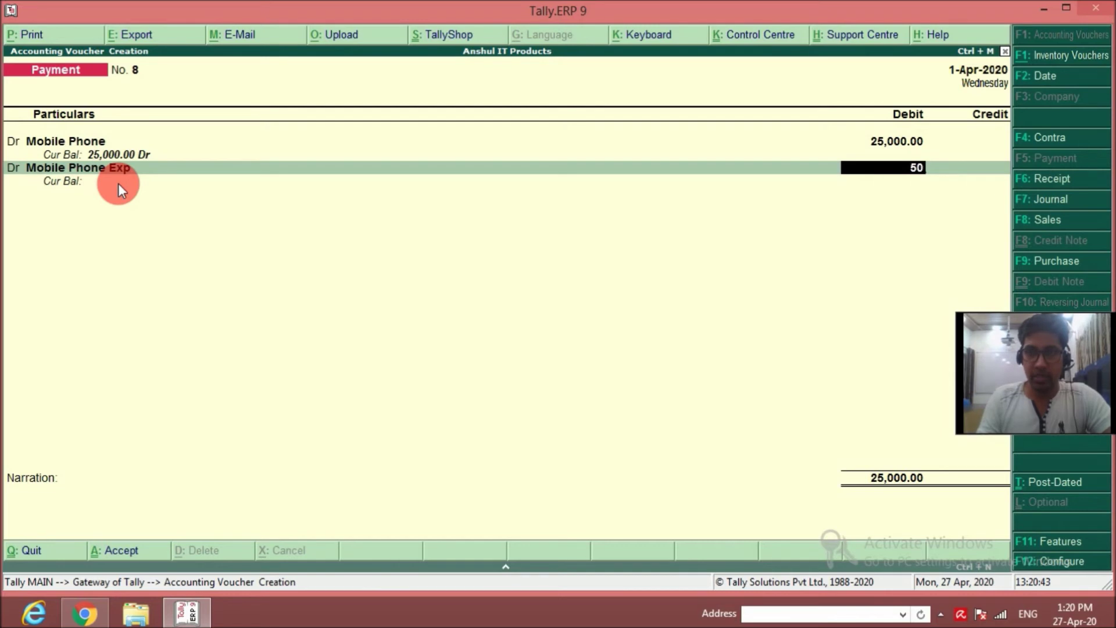
{"action": "key", "text": "Return"}
Step: Credit ICICI Bank with 25000 in the mobile phone payment voucher
{"action": "key", "text": "Return"}
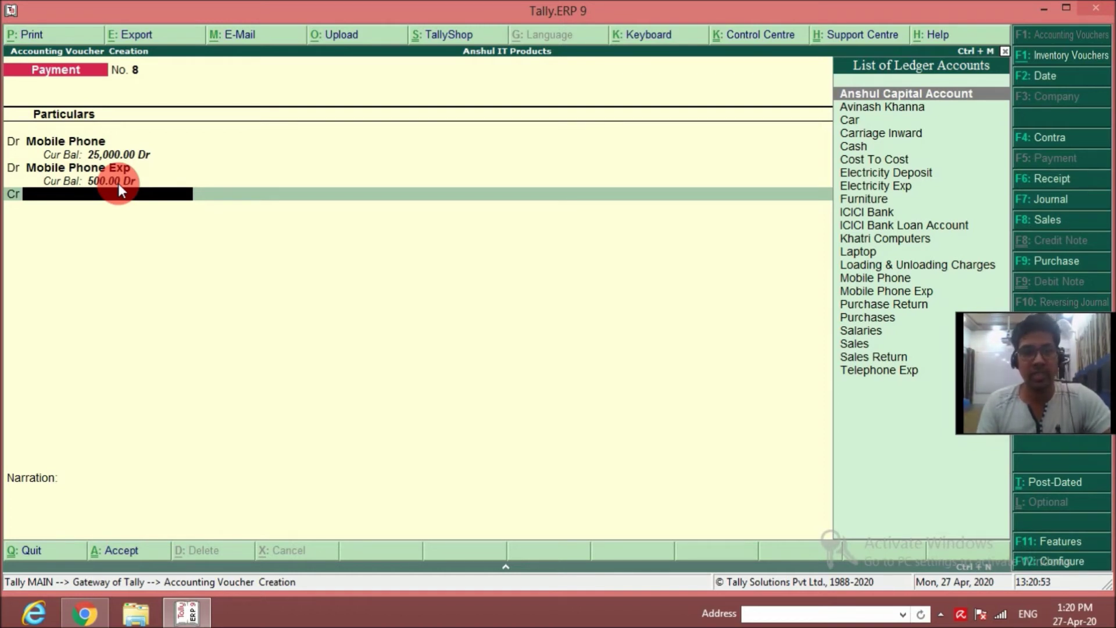
{"action": "type", "text": "ici"}
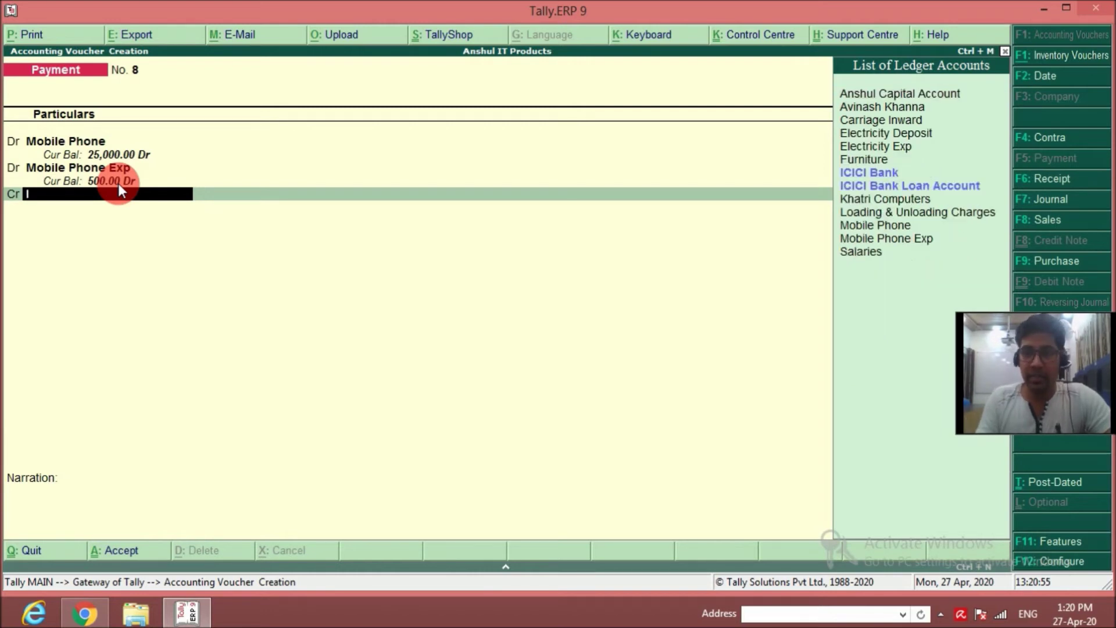
{"action": "key", "text": "Return"}
{"action": "type", "text": "25000"}
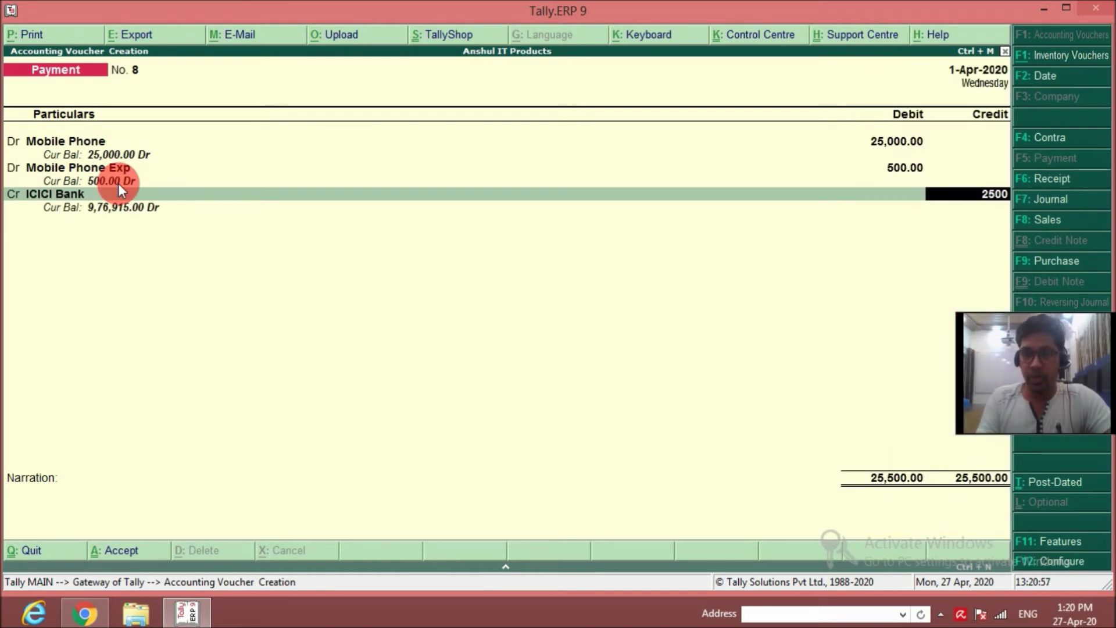
{"action": "key", "text": "Return"}
Step: Set the transaction type of the ICICI Bank allocation to e-Fund Transfer and complete the allocation
{"action": "key", "text": "Return"}
{"action": "key", "text": "Return"}
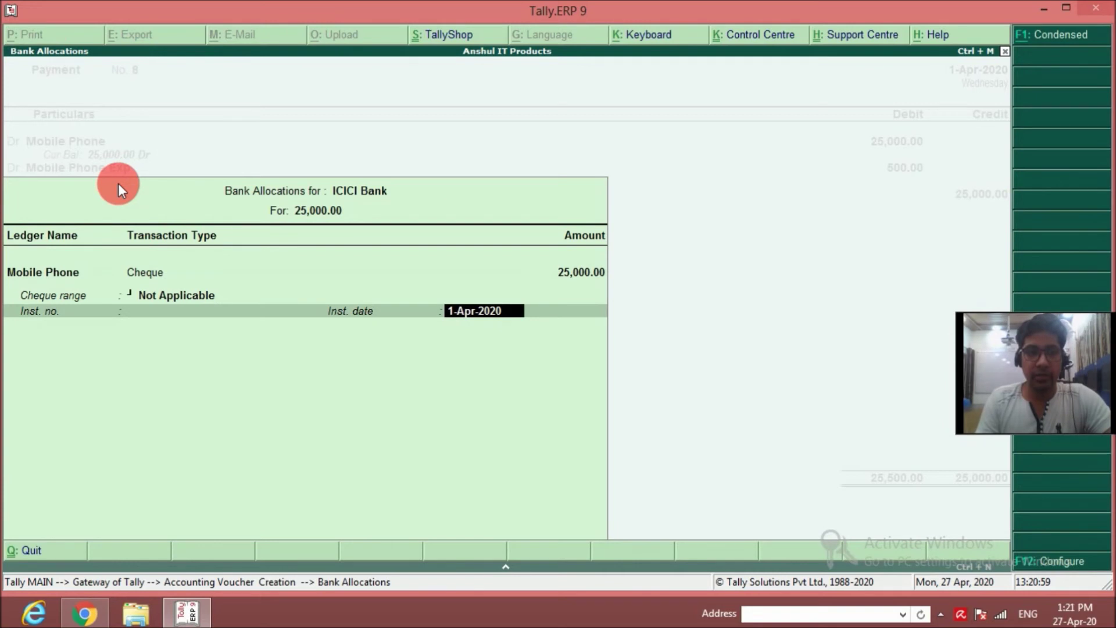
{"action": "key", "text": "BackSpace"}
{"action": "key", "text": "BackSpace"}
{"action": "key", "text": "BackSpace"}
{"action": "key", "text": "Down"}
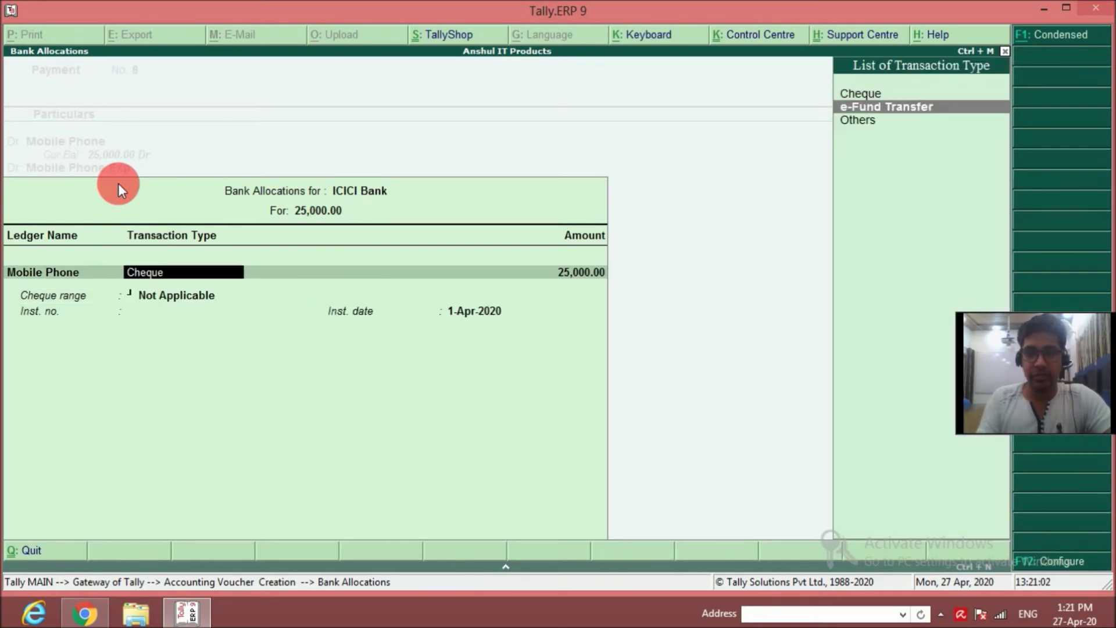
{"action": "key", "text": "Return"}
{"action": "key", "text": "Return"}
{"action": "key", "text": "Return"}
{"action": "key", "text": "Return"}
{"action": "key", "text": "Return"}
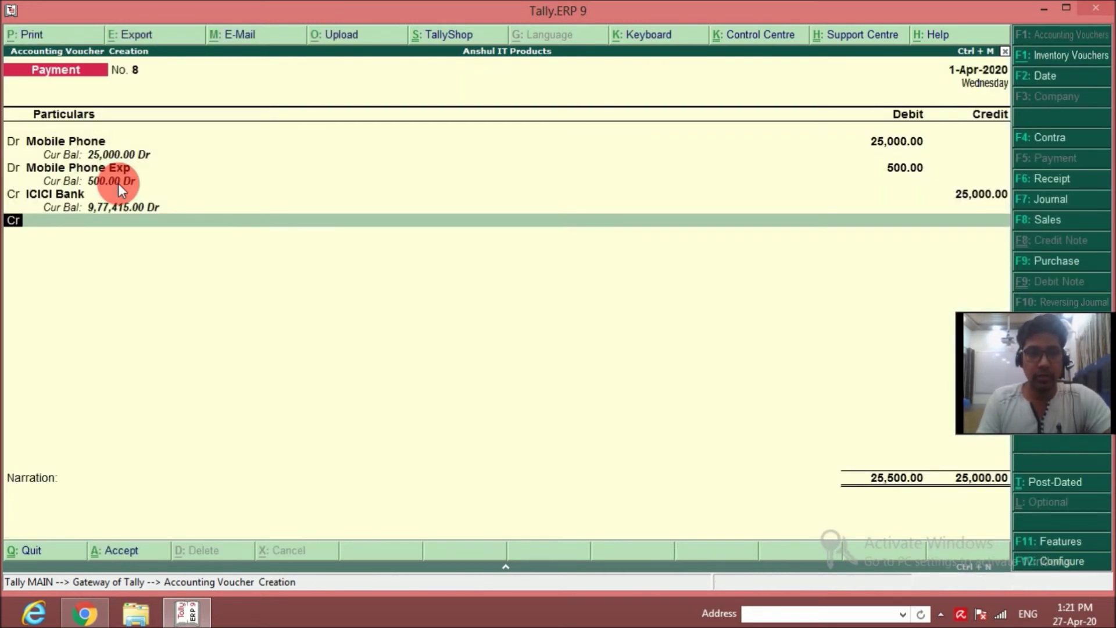
Step: Add a second credit line for Cash with the remaining 500
{"action": "key", "text": "Return"}
{"action": "type", "text": "cas"}
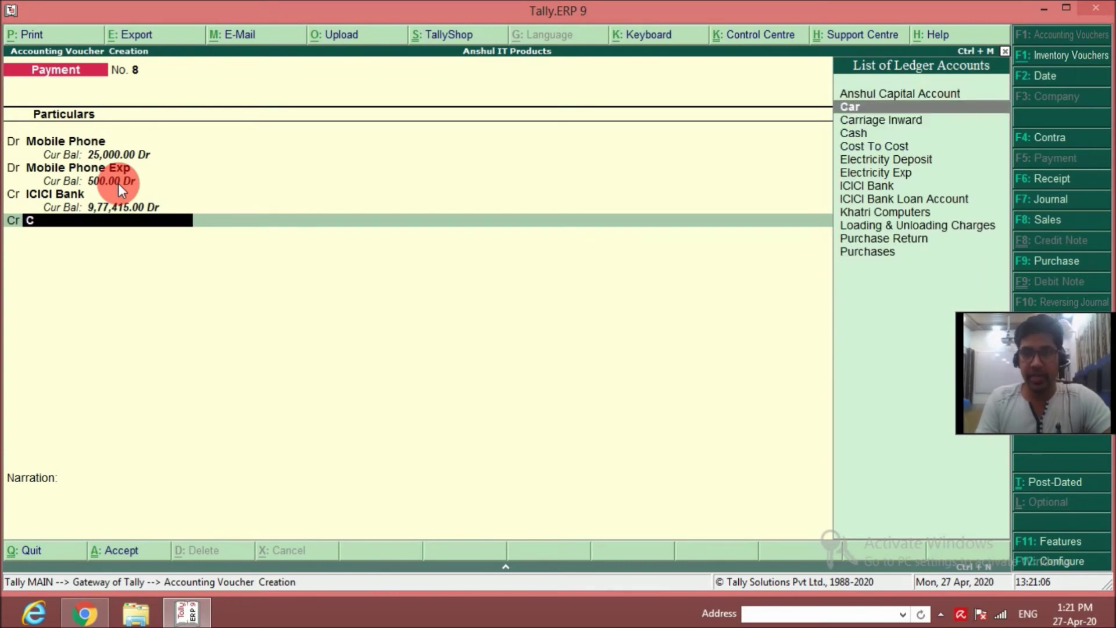
{"action": "key", "text": "Return"}
{"action": "key", "text": "Return"}
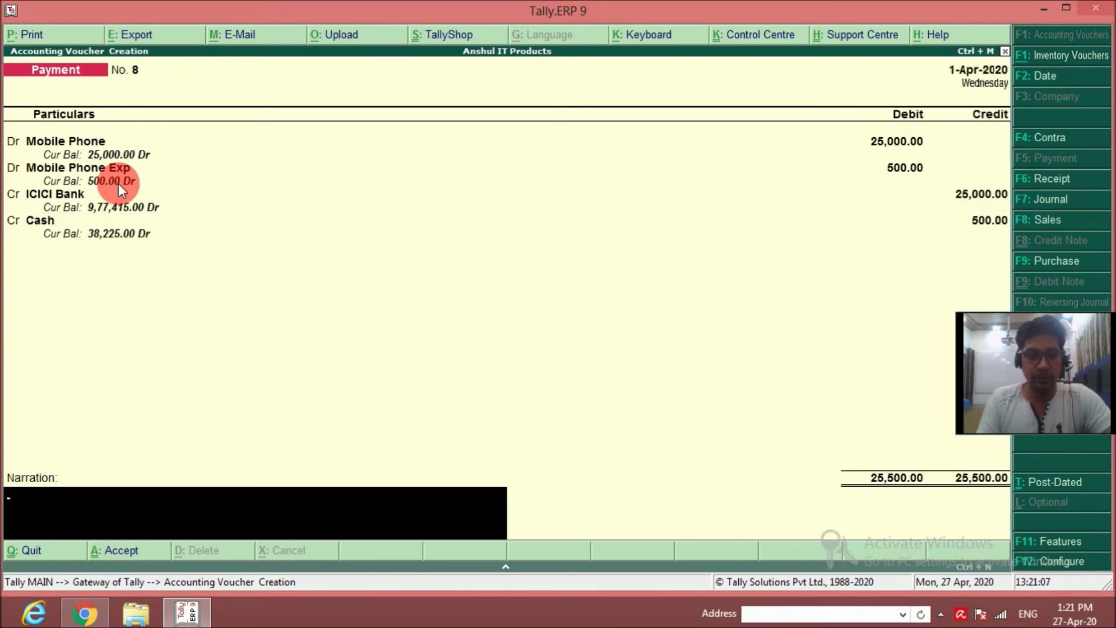
Step: Enter the narration "For mobile purchased & recharge done" and save the mobile phone payment voucher
{"action": "type", "text": "For mobile purchased &"}
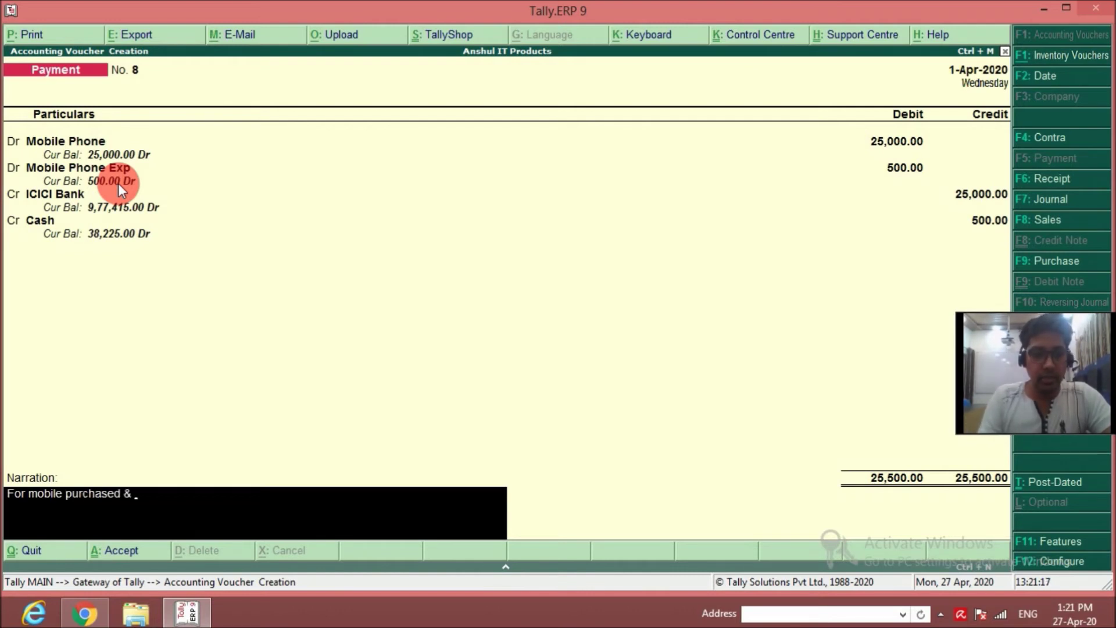
{"action": "type", "text": " recharge done"}
{"action": "key", "text": "Return"}
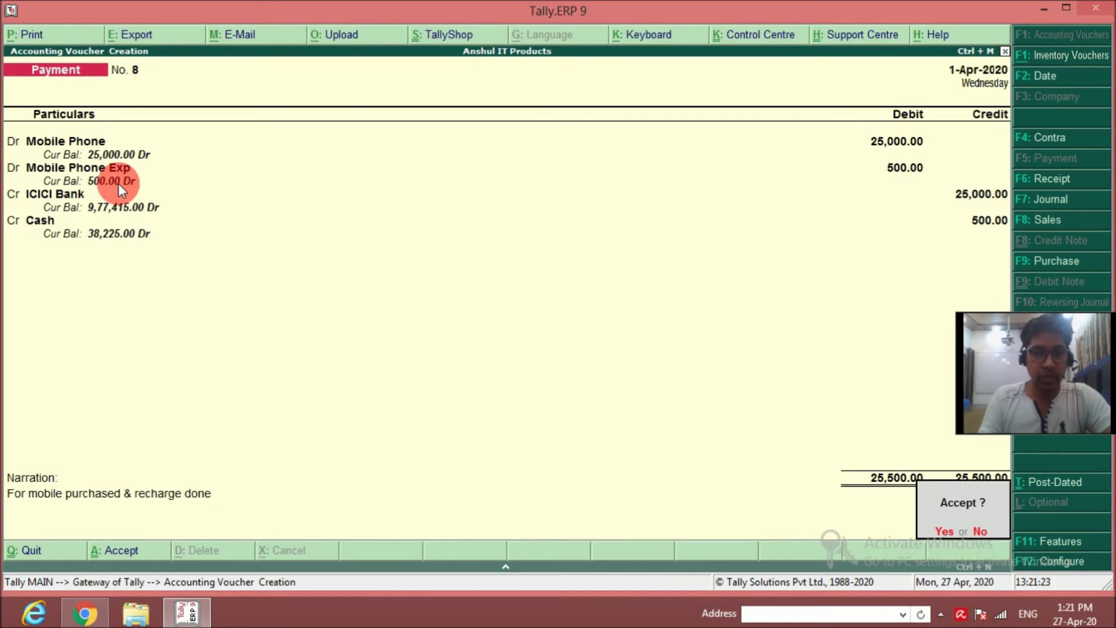
{"action": "key", "text": "y"}
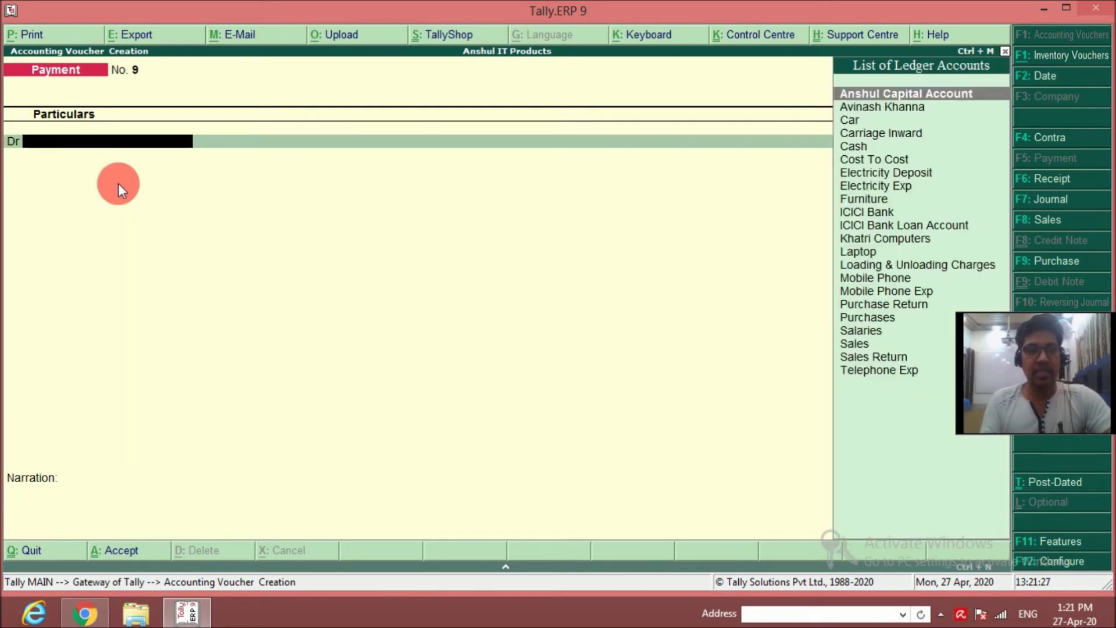
Step: Create an "Office Maintenance" ledger under Indirect Expenses in the new payment voucher and debit it with 600
{"action": "key", "text": "alt+c"}
{"action": "type", "text": "O"}
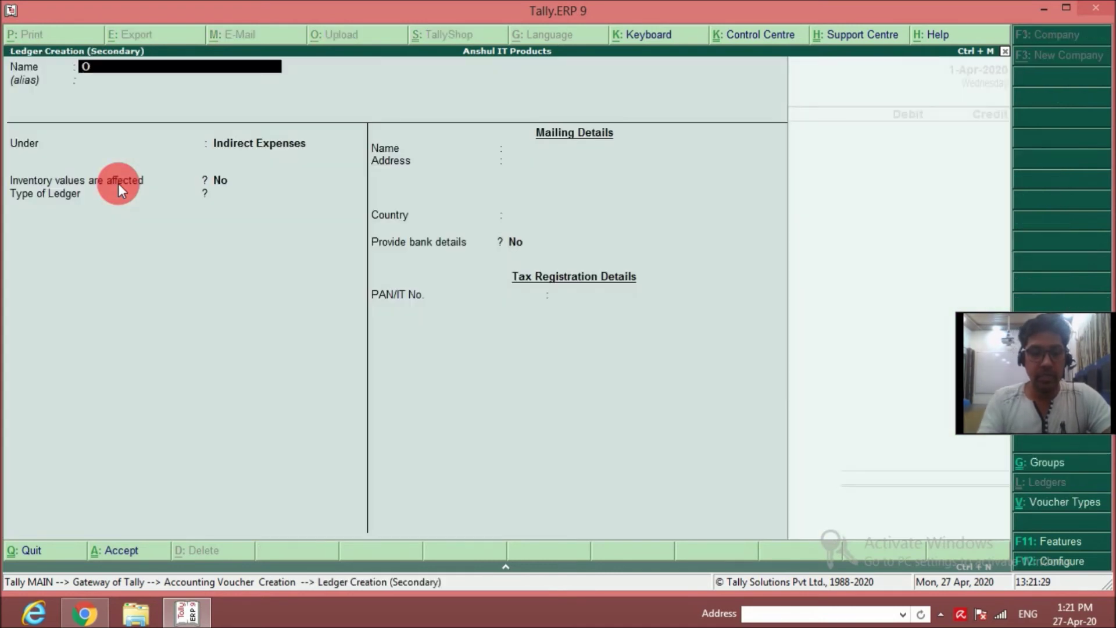
{"action": "type", "text": "ffice Maintenance"}
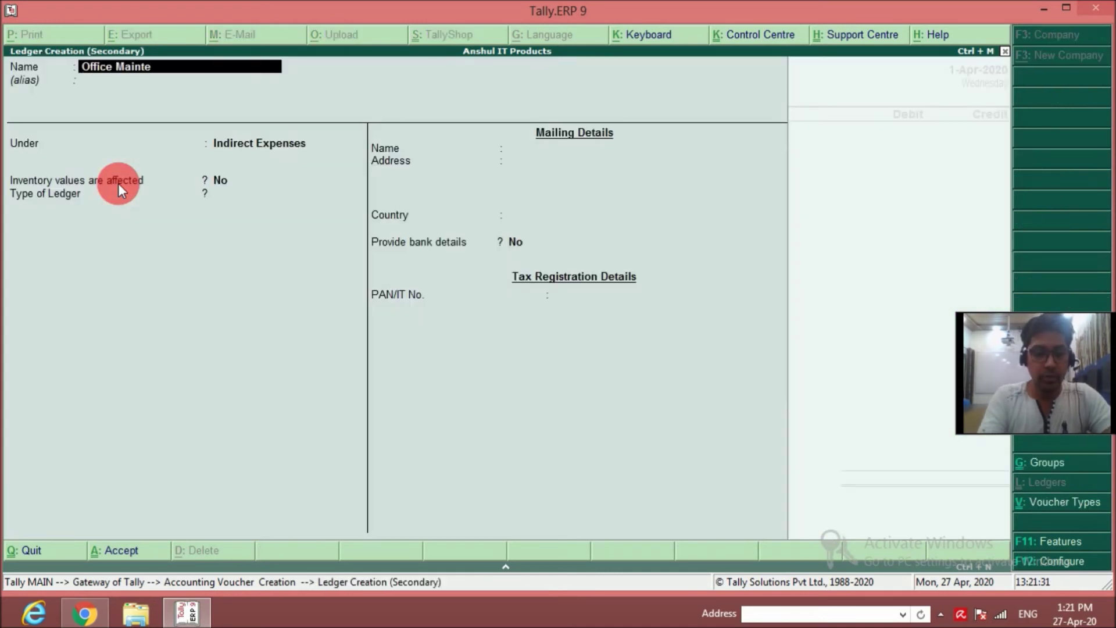
{"action": "key", "text": "Return"}
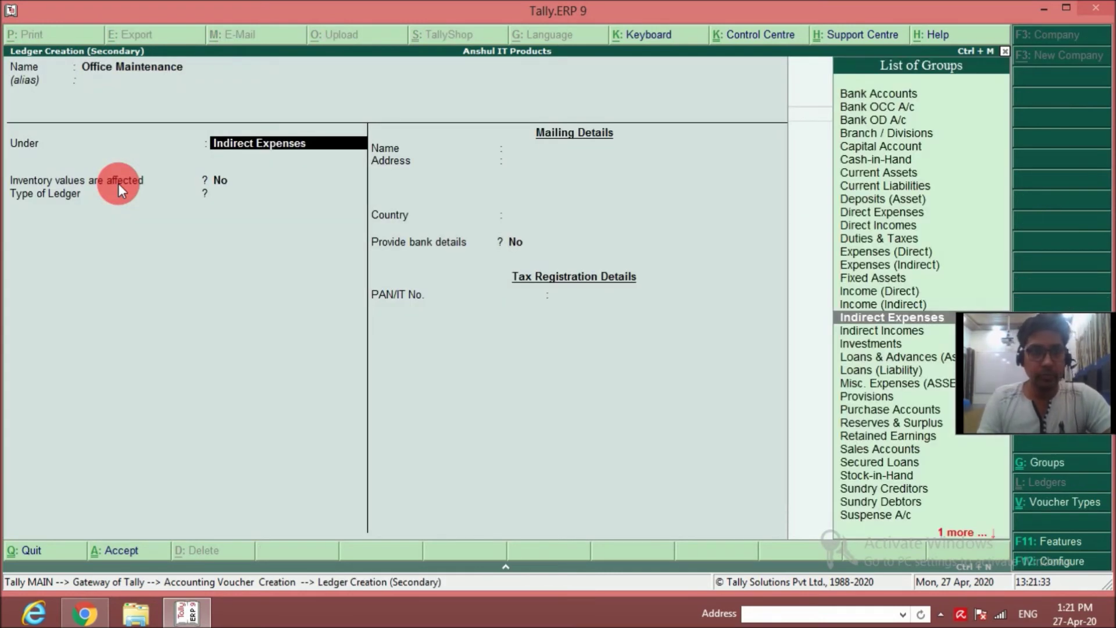
{"action": "key", "text": "Return"}
{"action": "key", "text": "Return"}
{"action": "key", "text": "Return"}
{"action": "key", "text": "Return"}
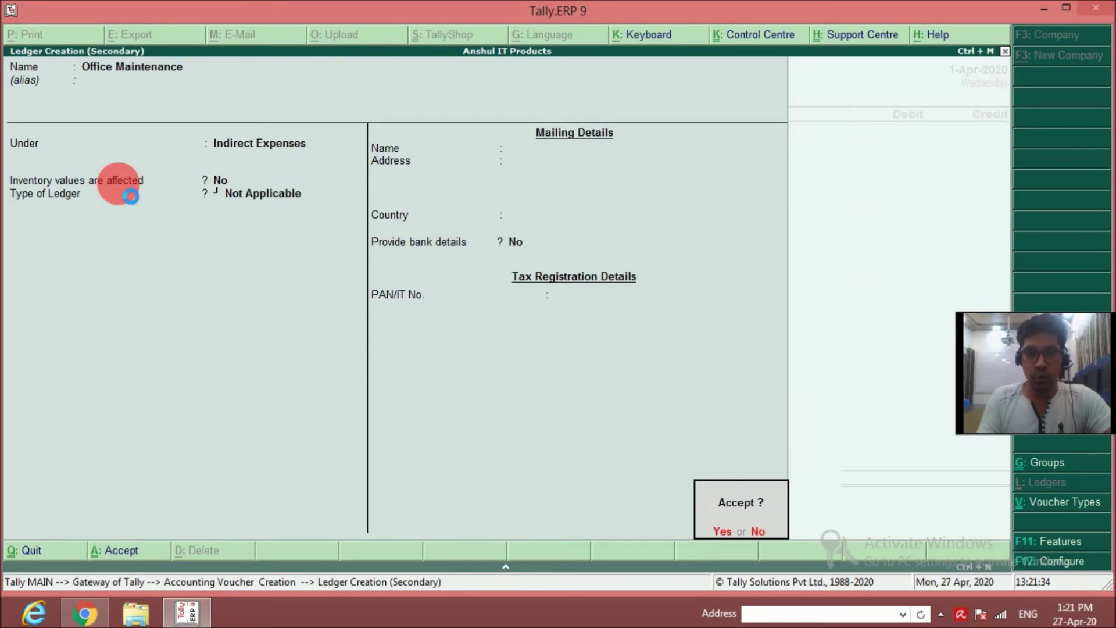
{"action": "key", "text": "Return"}
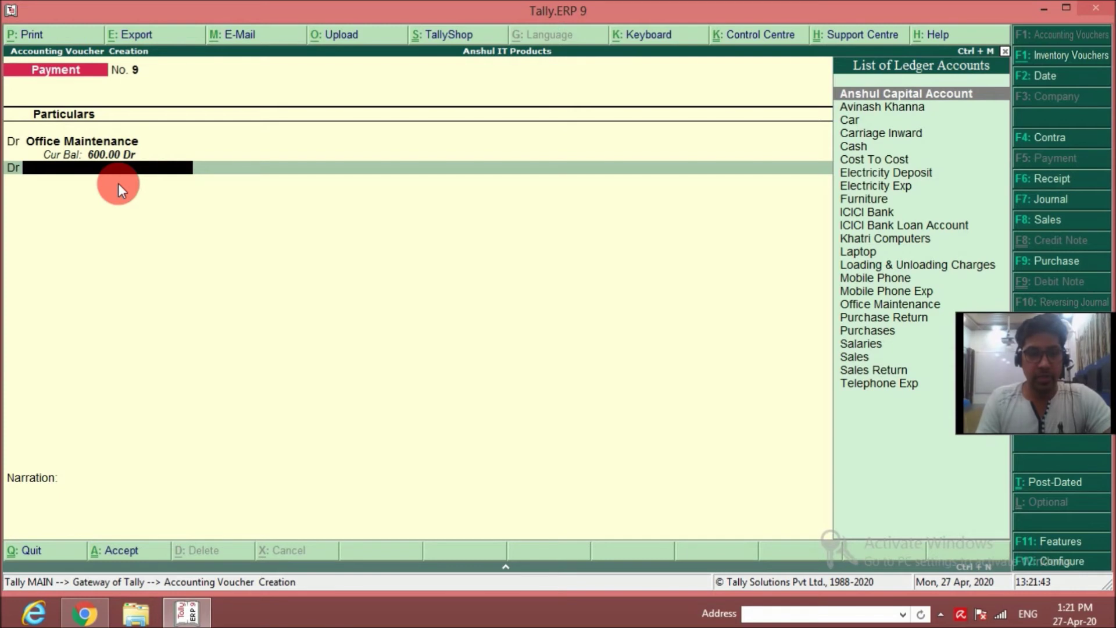
Step: Add a second debit line with a new "Car Repairing" ledger under Indirect Expenses and an amount of 4800
{"action": "type", "text": "car"}
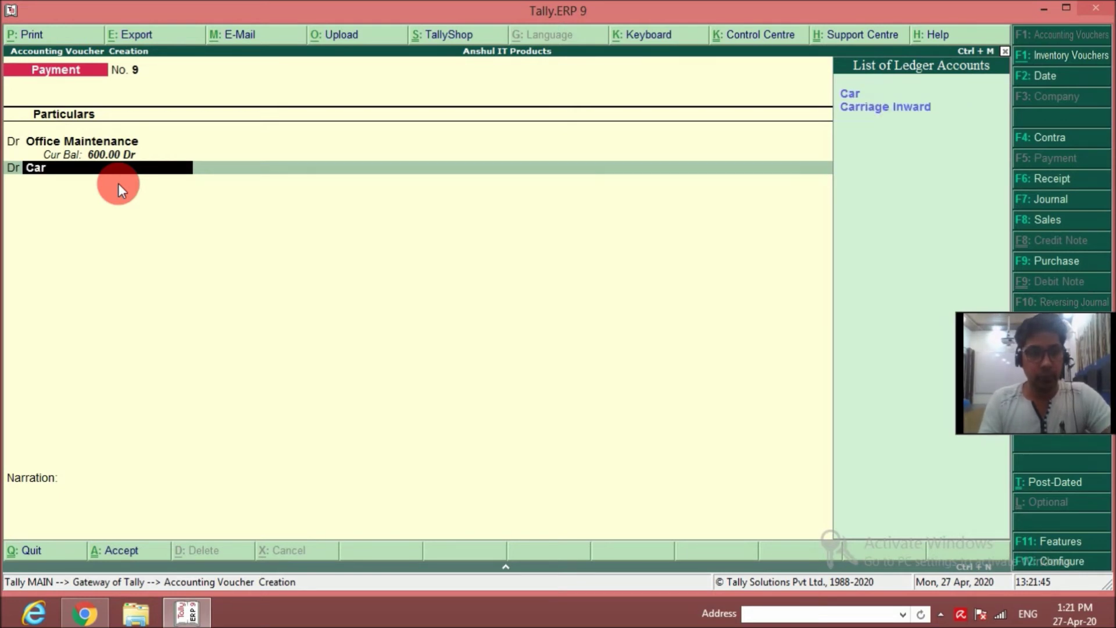
{"action": "key", "text": "alt+c"}
{"action": "type", "text": "Car"}
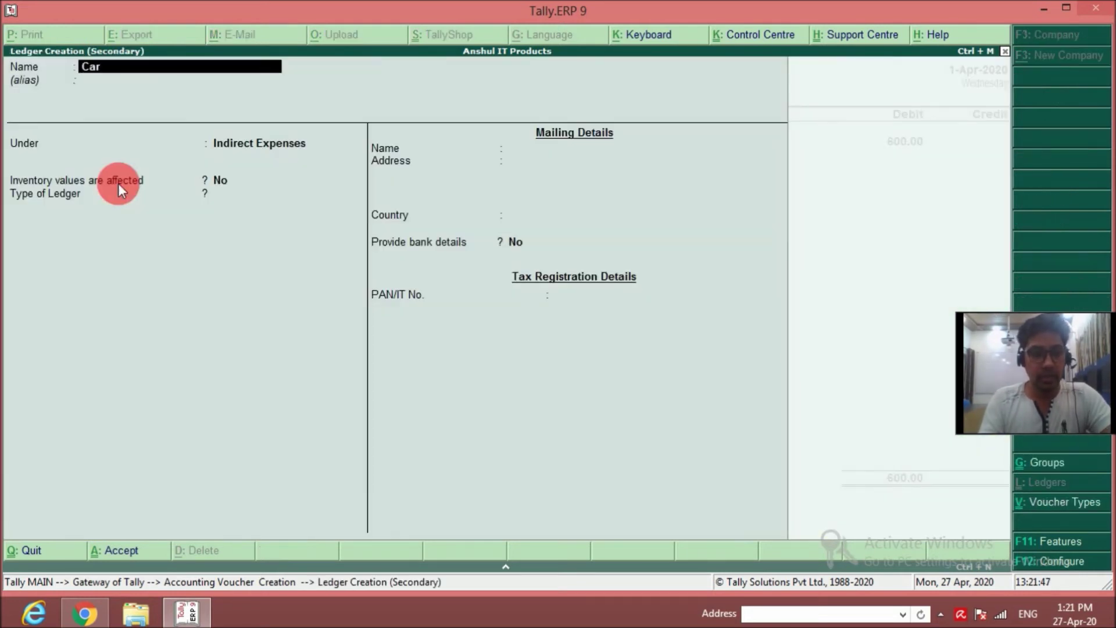
{"action": "type", "text": " Repairing"}
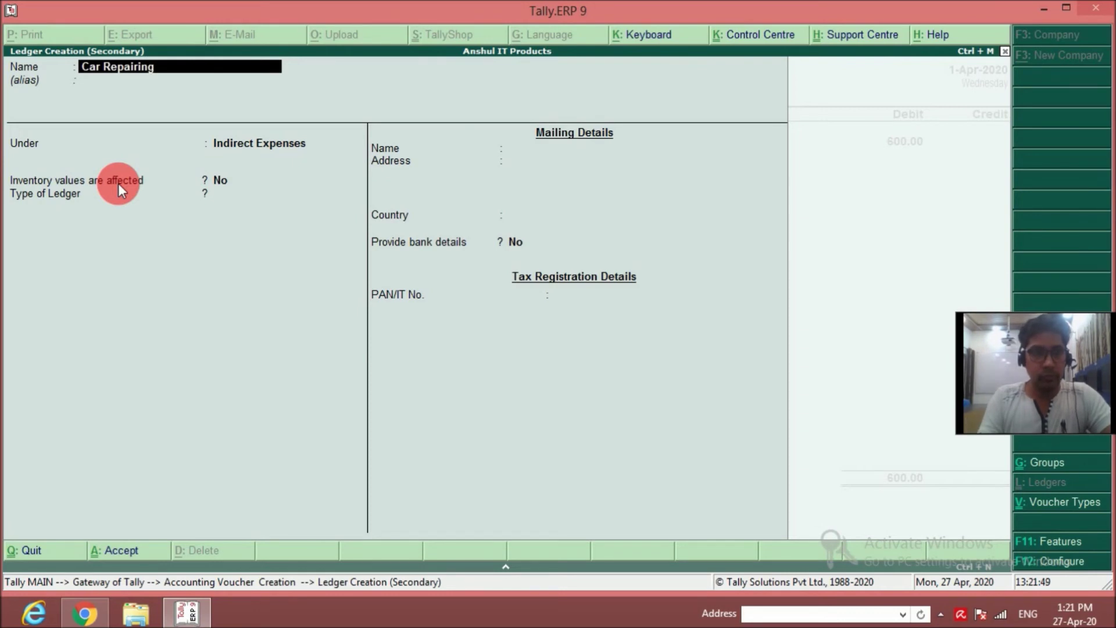
{"action": "key", "text": "Return"}
{"action": "key", "text": "Return"}
{"action": "key", "text": "Return"}
{"action": "key", "text": "Return"}
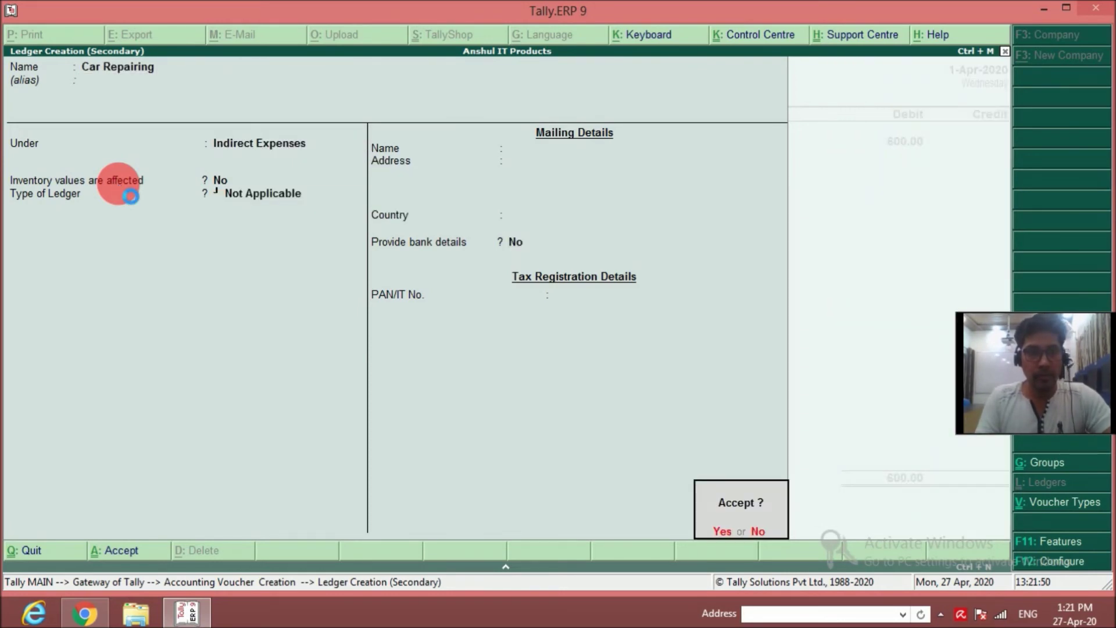
{"action": "type", "text": "y4800"}
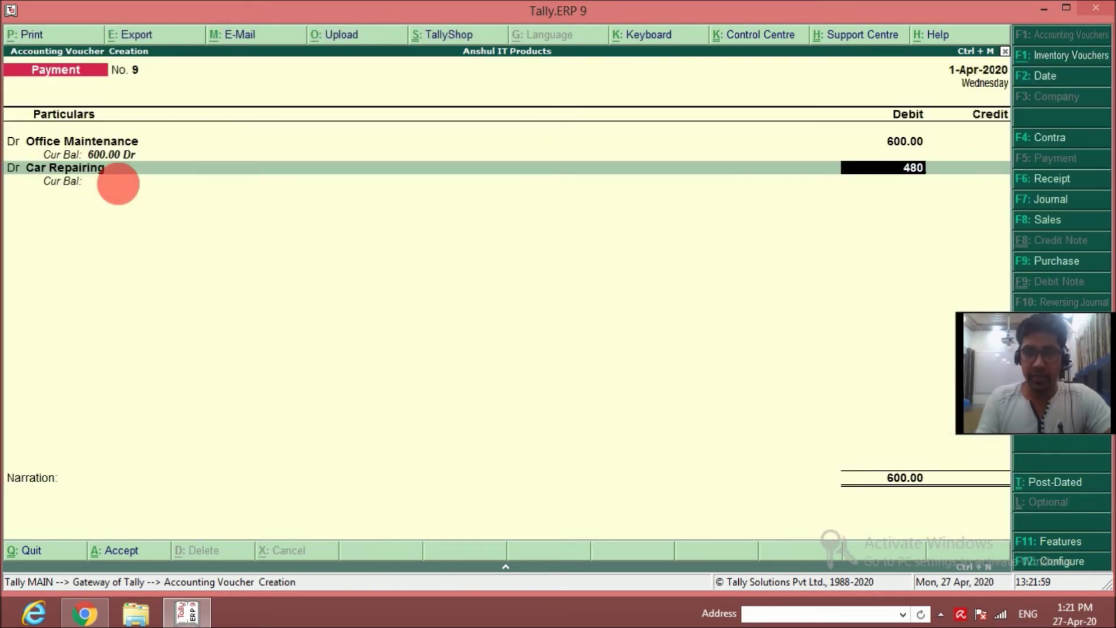
Step: Credit Cash with 5400 for the maintenance and repair expenses and save the payment voucher without a narration
{"action": "key", "text": "Return"}
{"action": "key", "text": "Return"}
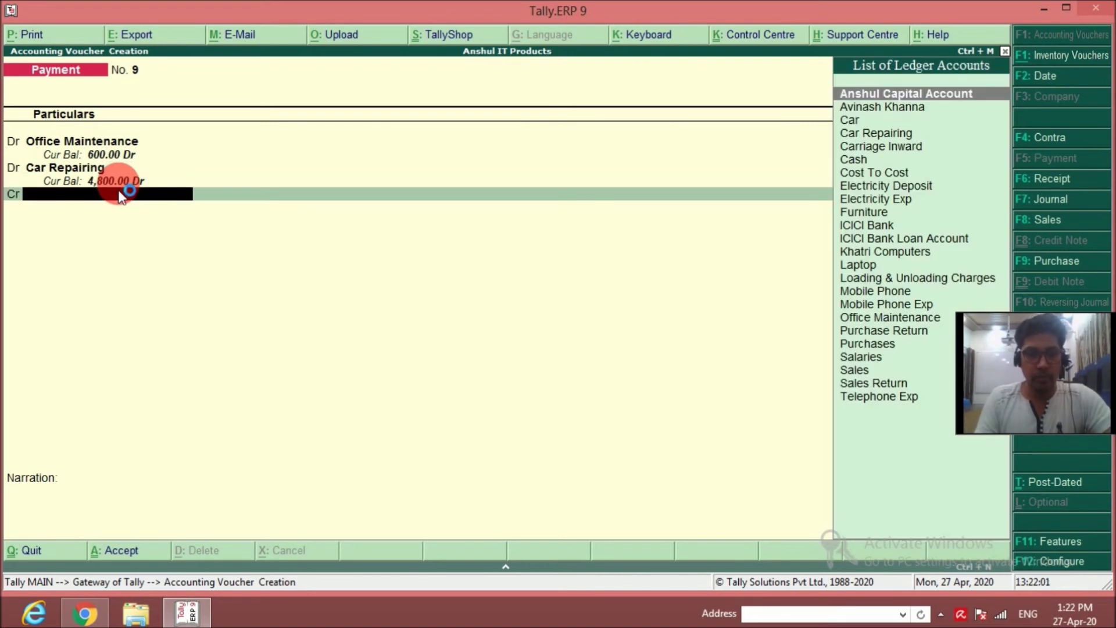
{"action": "type", "text": "cash"}
{"action": "key", "text": "Return"}
{"action": "key", "text": "Return"}
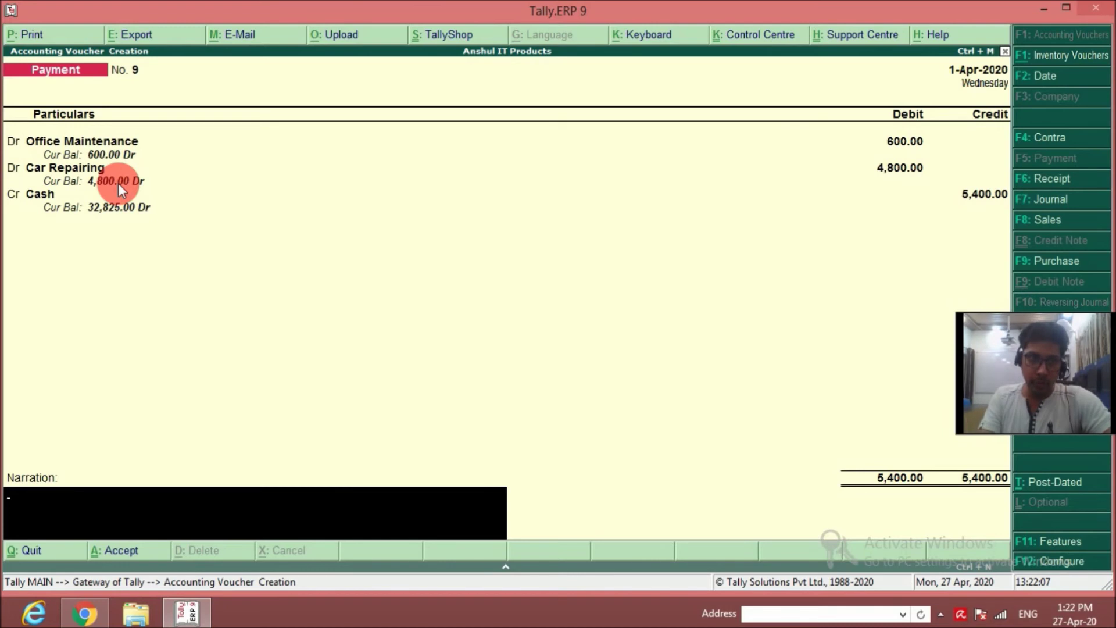
{"action": "key", "text": "Return"}
{"action": "left_click", "coordinate": [130, 196]}
{"action": "key", "text": "Return"}
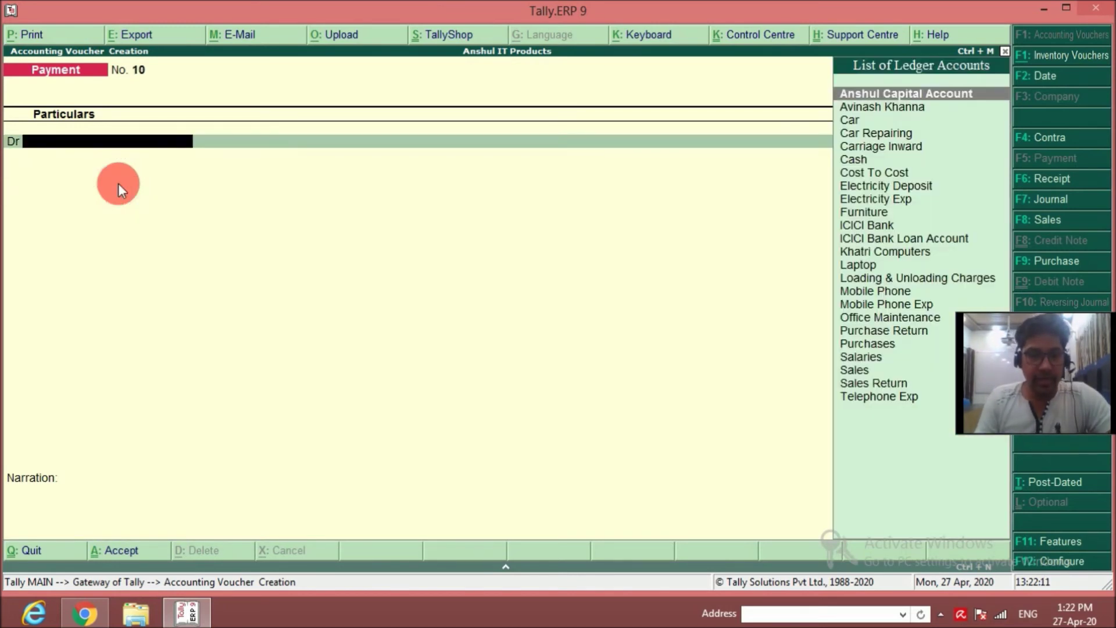
Step: Create an "Office Renovation" ledger under Indirect Expenses in the new payment voucher and debit it with 15000
{"action": "key", "text": "alt+c"}
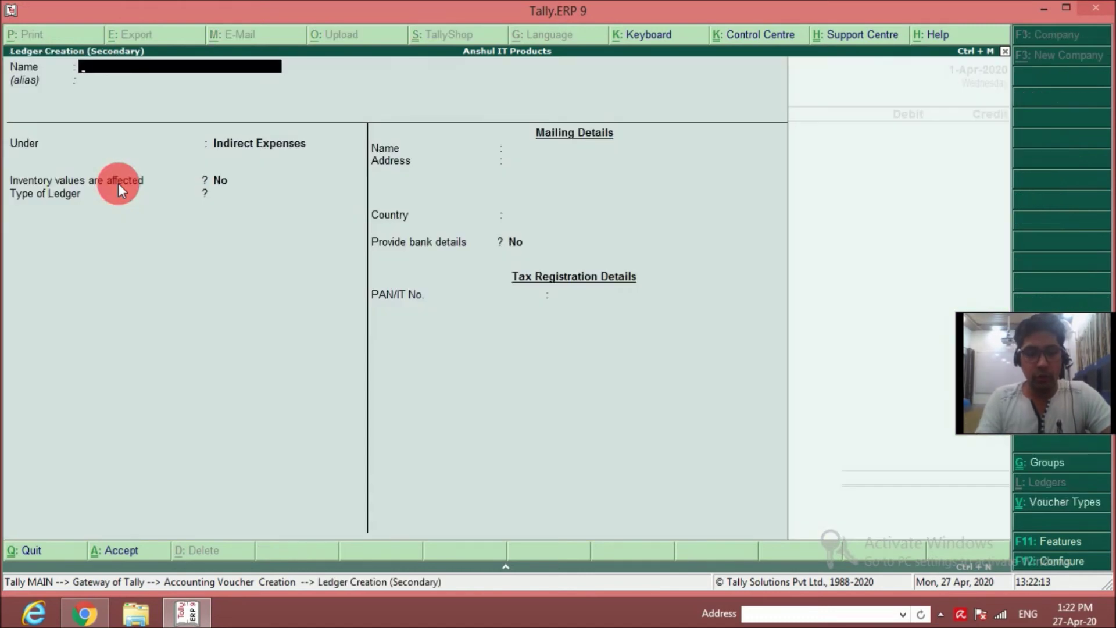
{"action": "type", "text": "Office Renovati"}
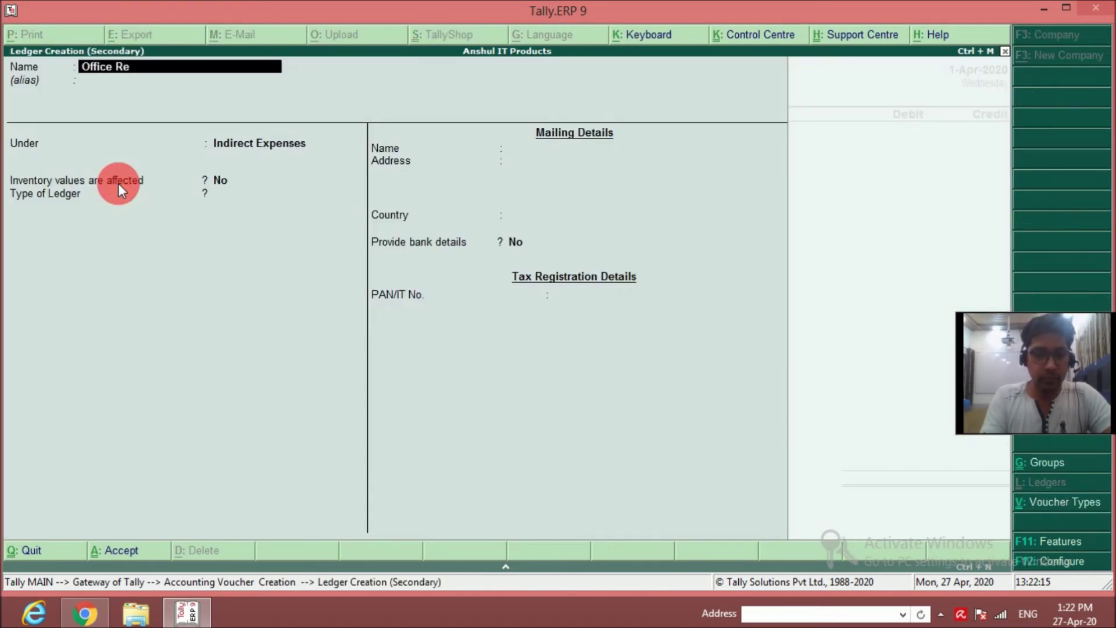
{"action": "left_click", "coordinate": [127, 191]}
{"action": "type", "text": "on"}
{"action": "key", "text": "Return"}
{"action": "key", "text": "Return"}
{"action": "key", "text": "Return"}
{"action": "key", "text": "Return"}
{"action": "key", "text": "Return"}
{"action": "key", "text": "Return"}
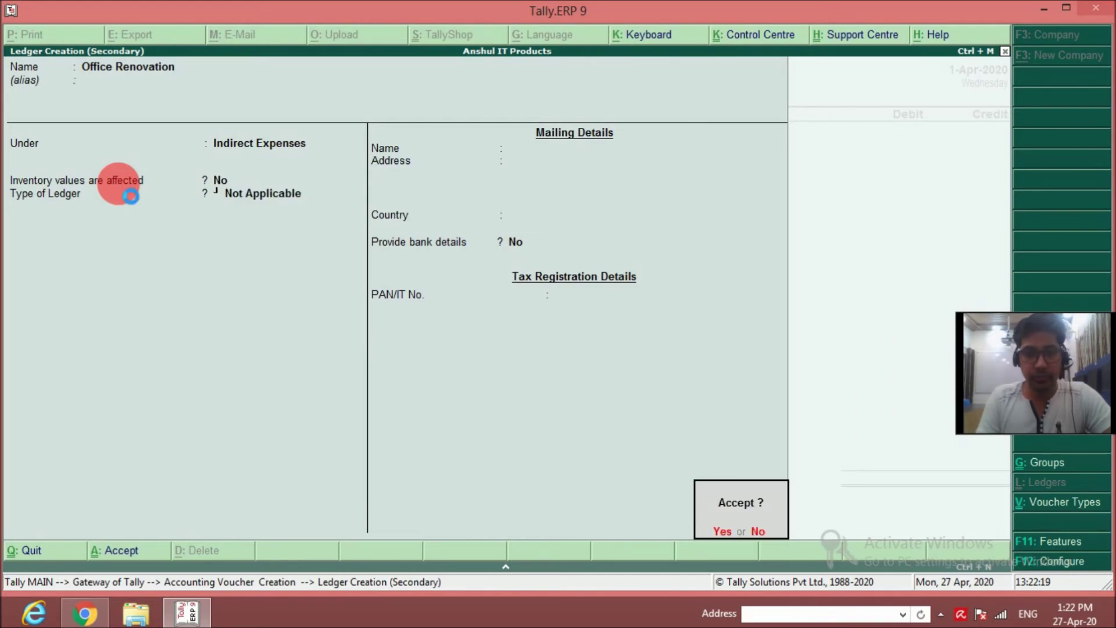
{"action": "key", "text": "Return"}
{"action": "type", "text": "15000"}
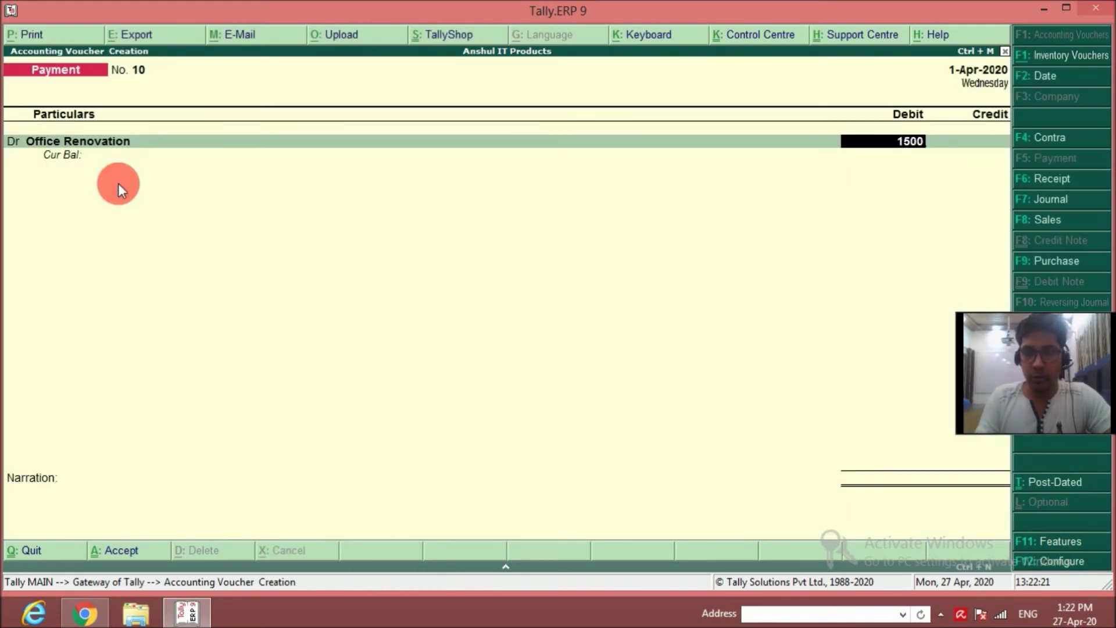
{"action": "key", "text": "Return"}
Step: Credit Cash with the full 15000 for the office renovation
{"action": "key", "text": "Return"}
{"action": "key", "text": "Down"}
{"action": "key", "text": "Down"}
{"action": "key", "text": "Down"}
{"action": "key", "text": "Down"}
{"action": "key", "text": "Down"}
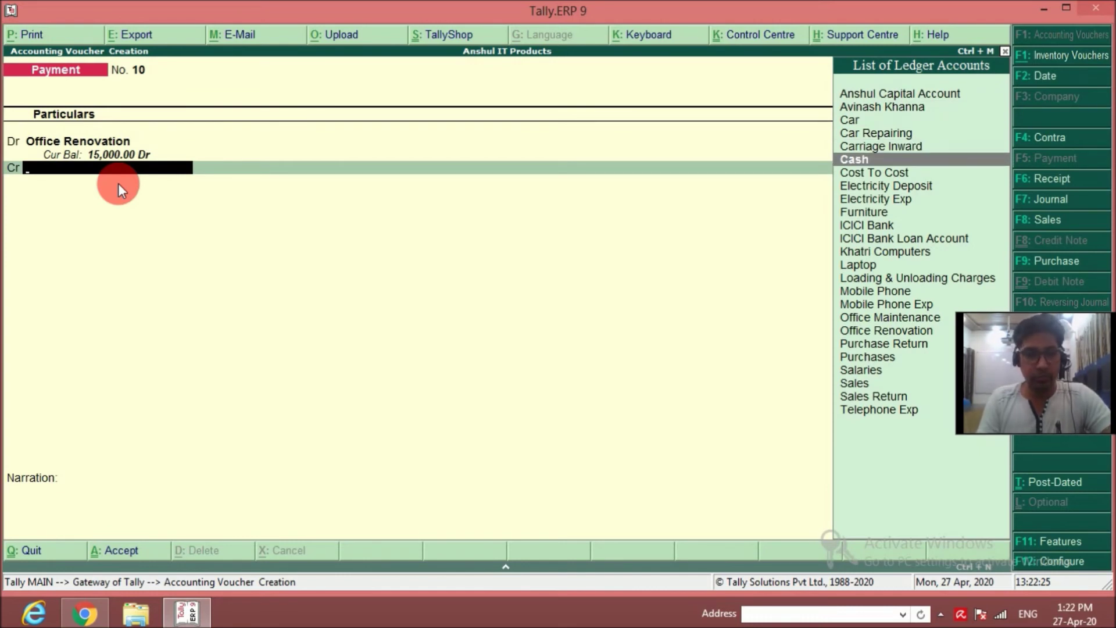
{"action": "key", "text": "Return"}
{"action": "key", "text": "Return"}
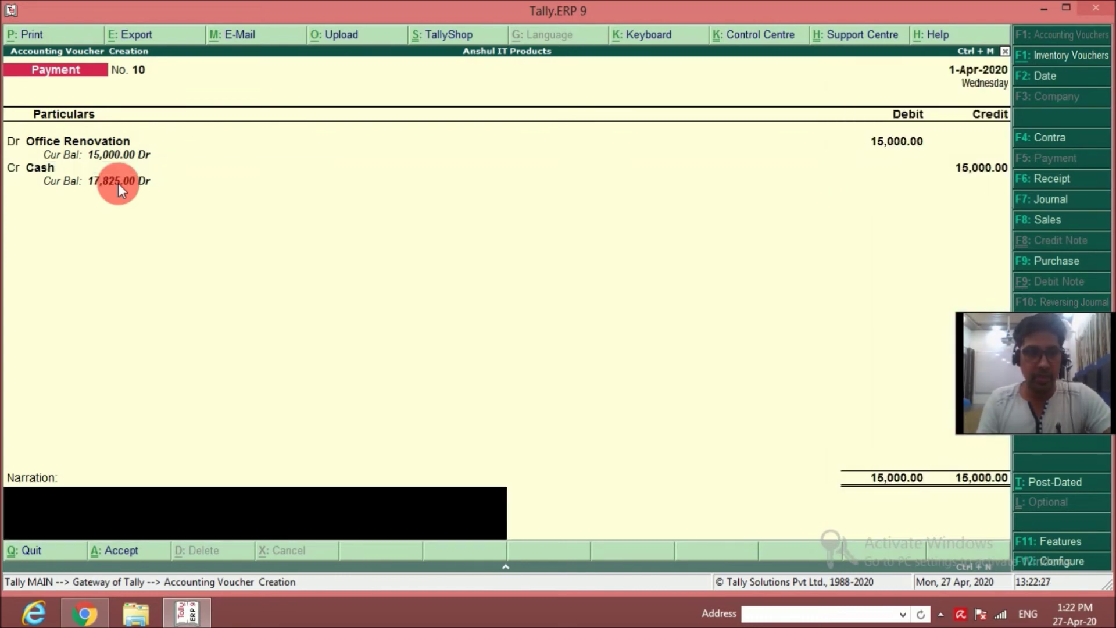
Step: Enter the narration "For renovation done by contractor" and save the payment voucher
{"action": "type", "text": "For"}
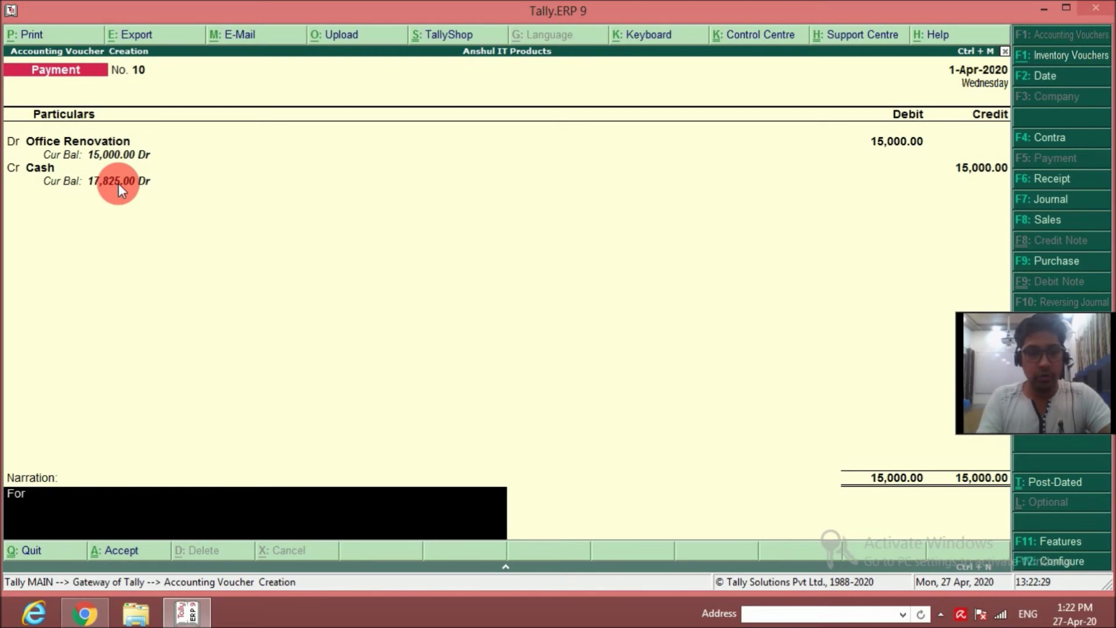
{"action": "type", "text": " renovat"}
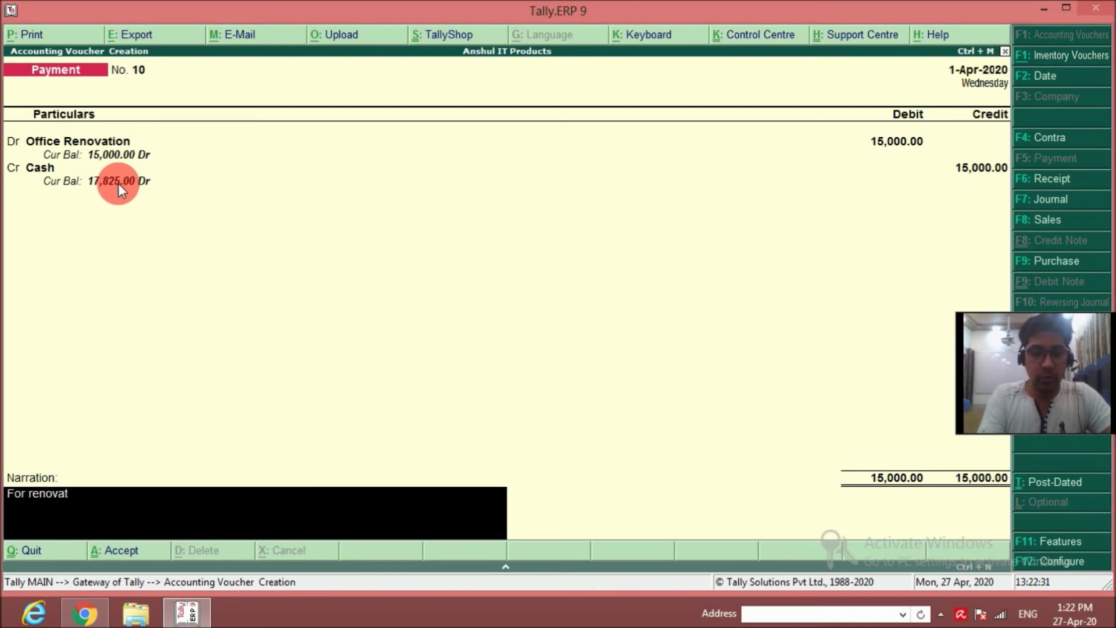
{"action": "type", "text": "ion done b"}
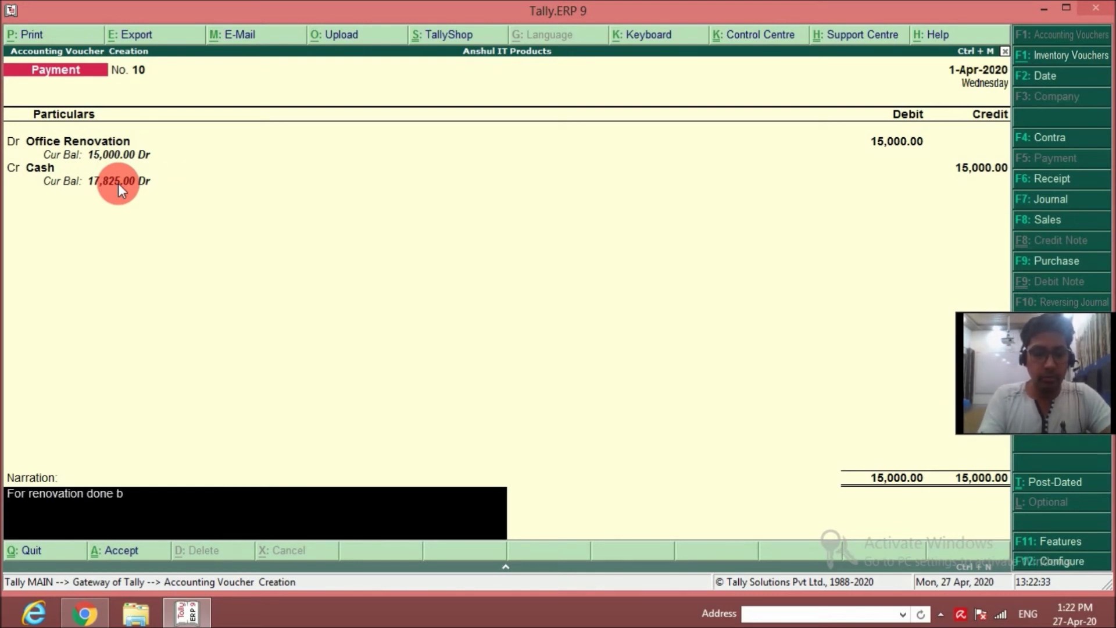
{"action": "type", "text": "y contractor"}
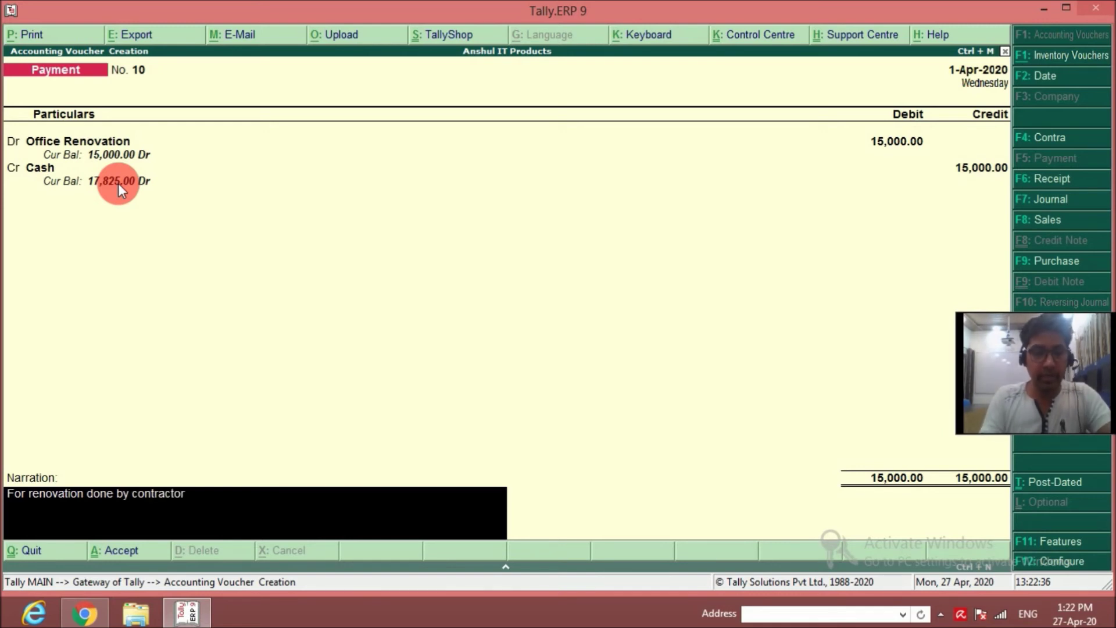
{"action": "key", "text": "Return"}
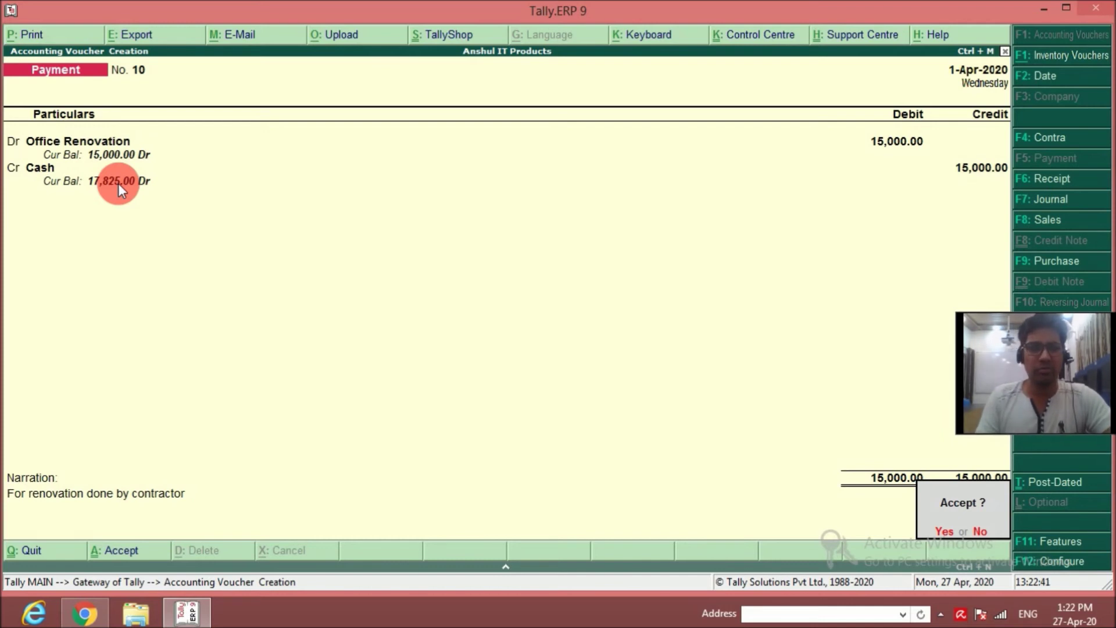
{"action": "key", "text": "Return"}
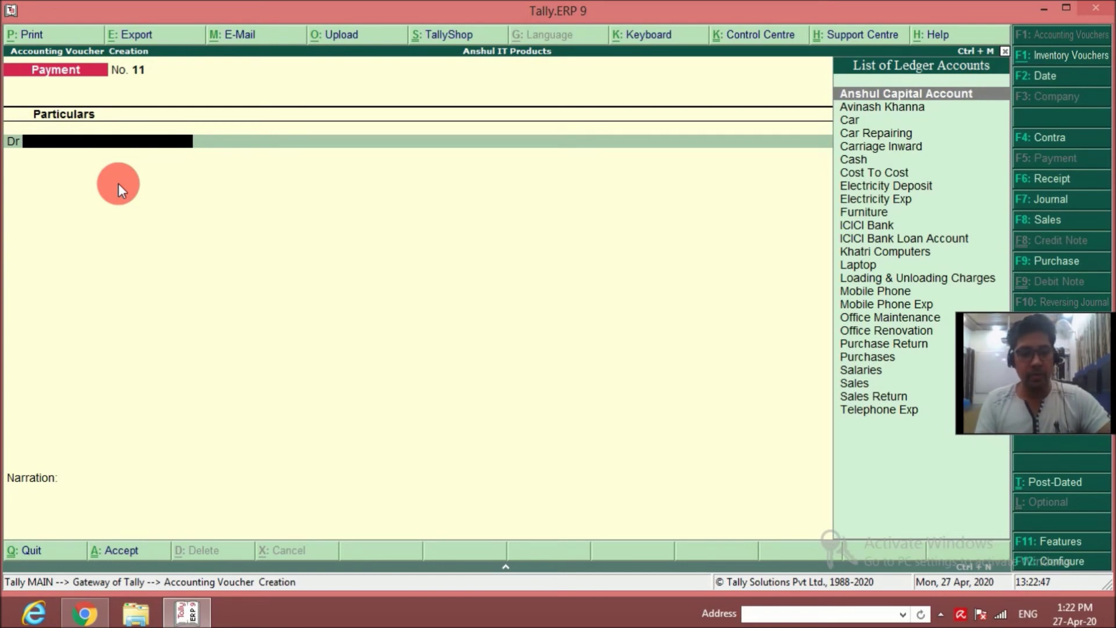
Step: Start a sales voucher with Cash as the party account and Sales as the sales ledger, leaving the despatch details blank
{"action": "key", "text": "F8"}
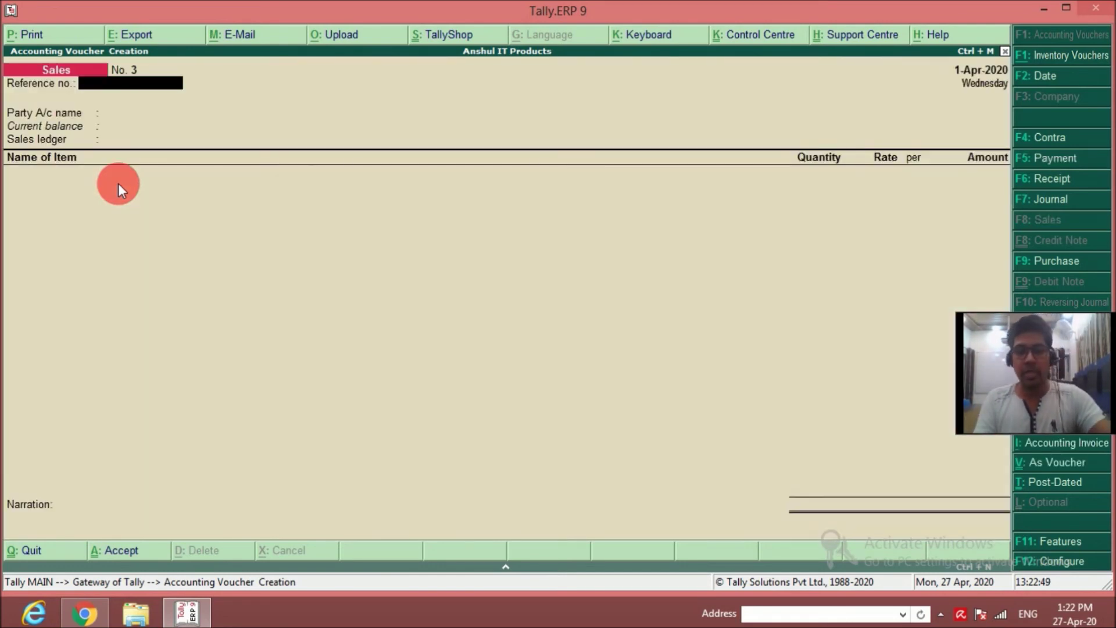
{"action": "key", "text": "Return"}
{"action": "key", "text": "Down"}
{"action": "key", "text": "Return"}
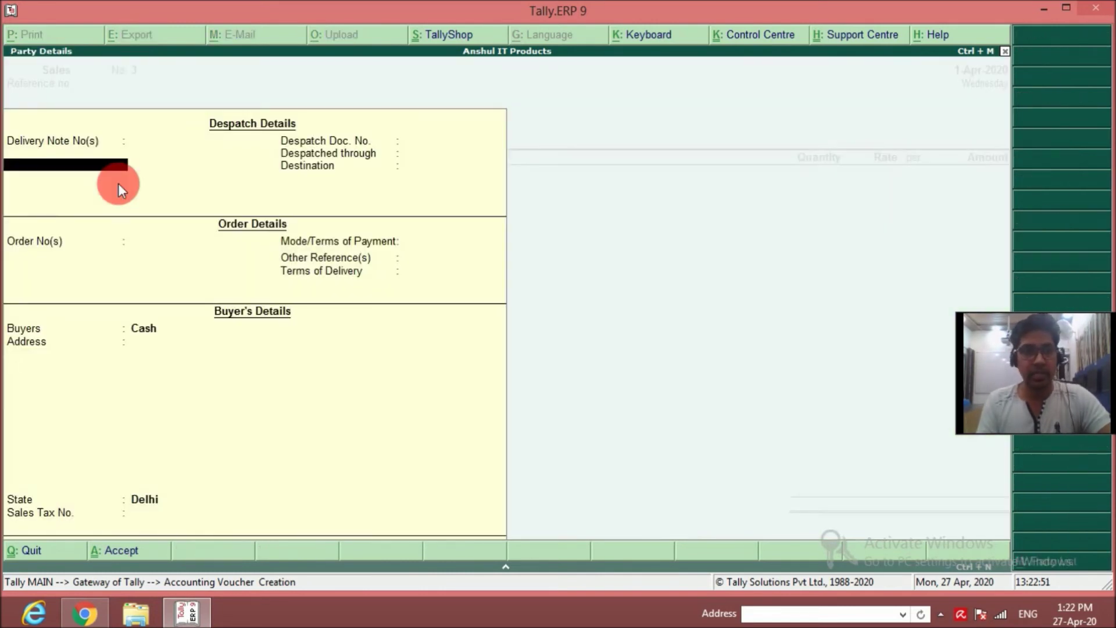
{"action": "key", "text": "ctrl+a"}
{"action": "key", "text": "Return"}
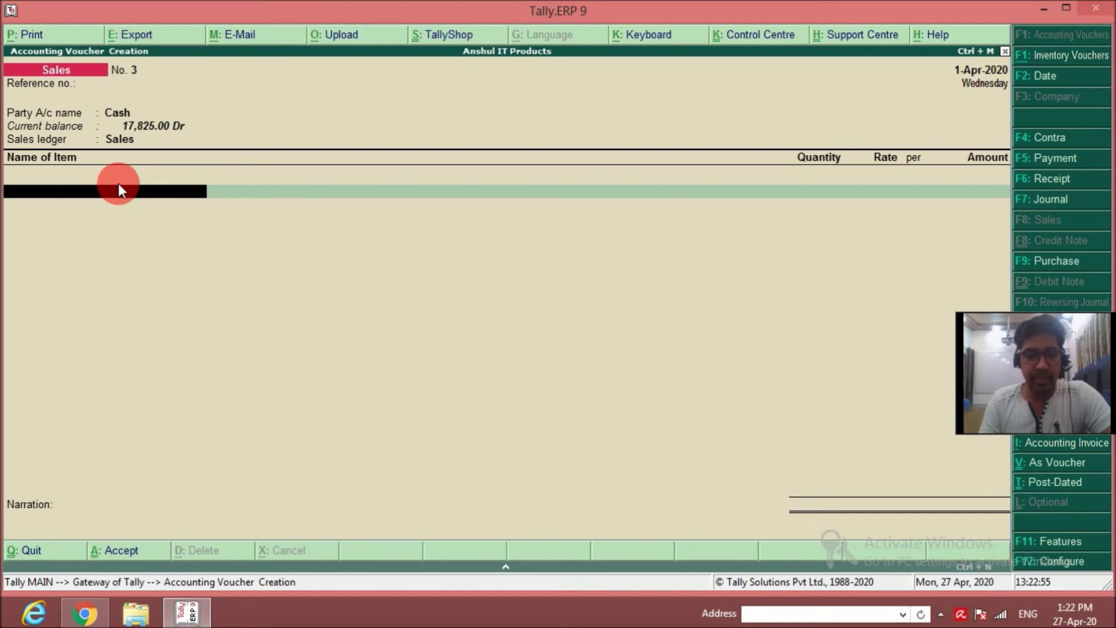
Step: Add Pendrives to the sales voucher with a quantity of 5 nos at a rate of 850
{"action": "type", "text": "P"}
{"action": "key", "text": "Return"}
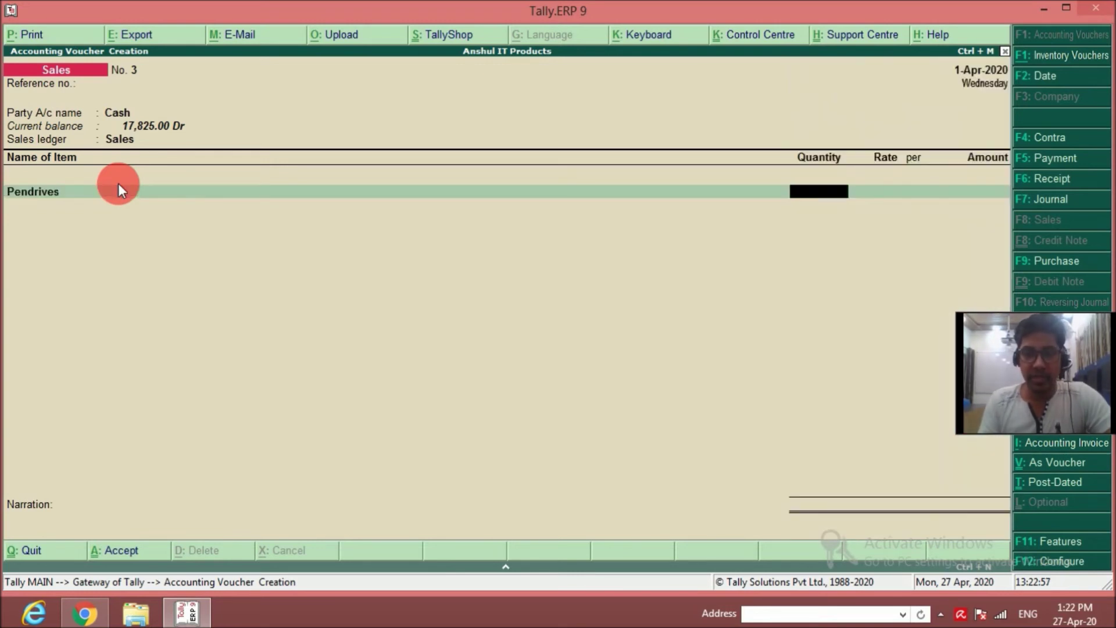
{"action": "key", "text": "BackSpace"}
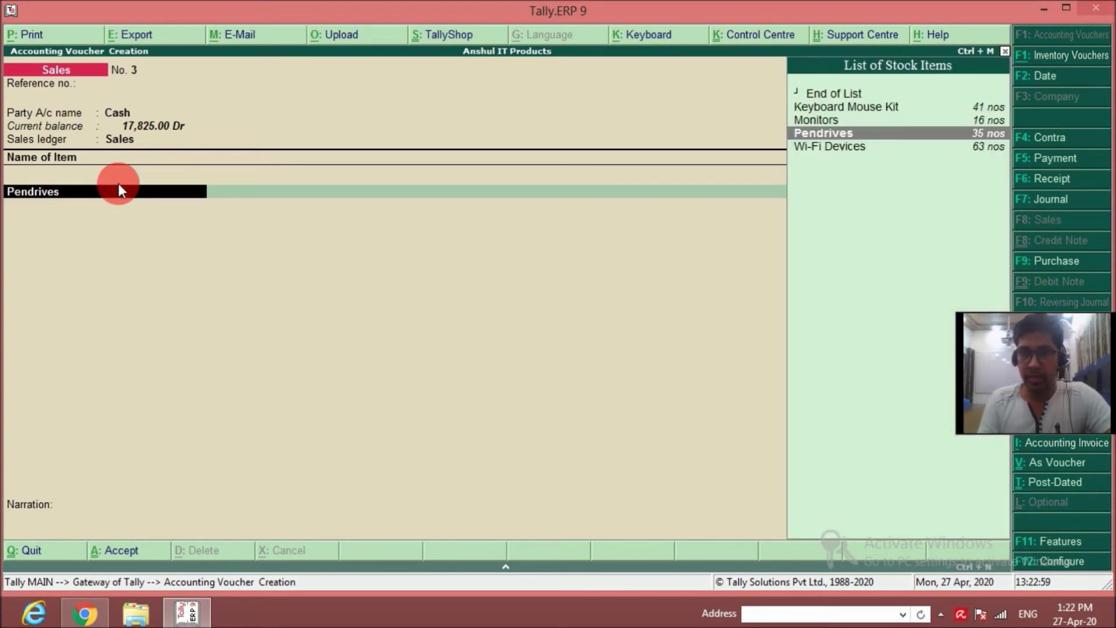
{"action": "key", "text": "Return"}
{"action": "type", "text": "5"}
{"action": "key", "text": "Return"}
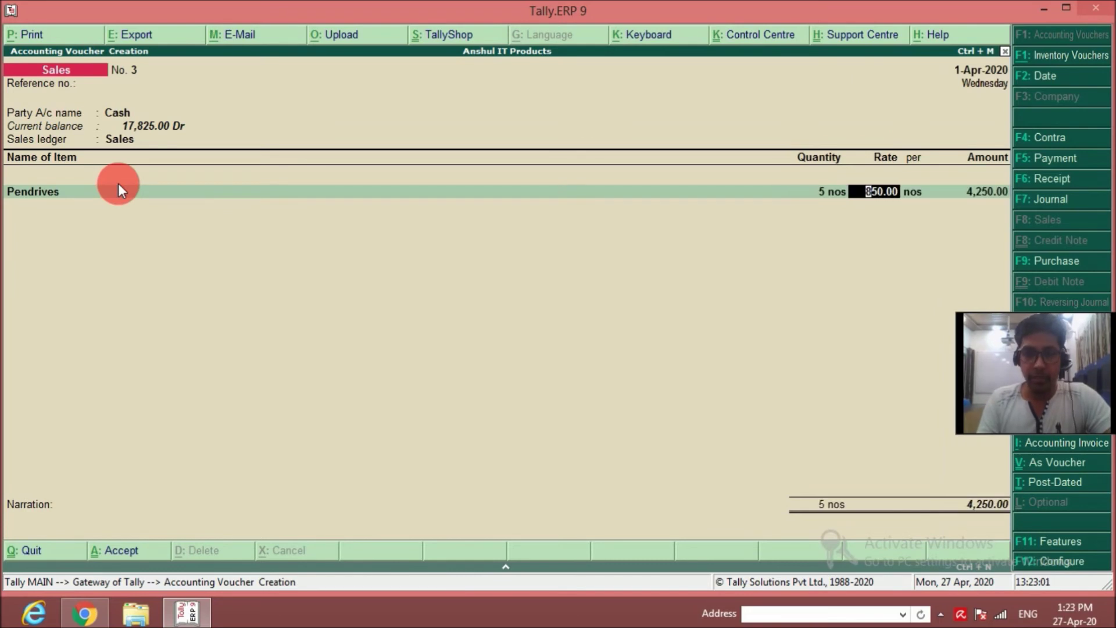
{"action": "key", "text": "Return"}
{"action": "key", "text": "Return"}
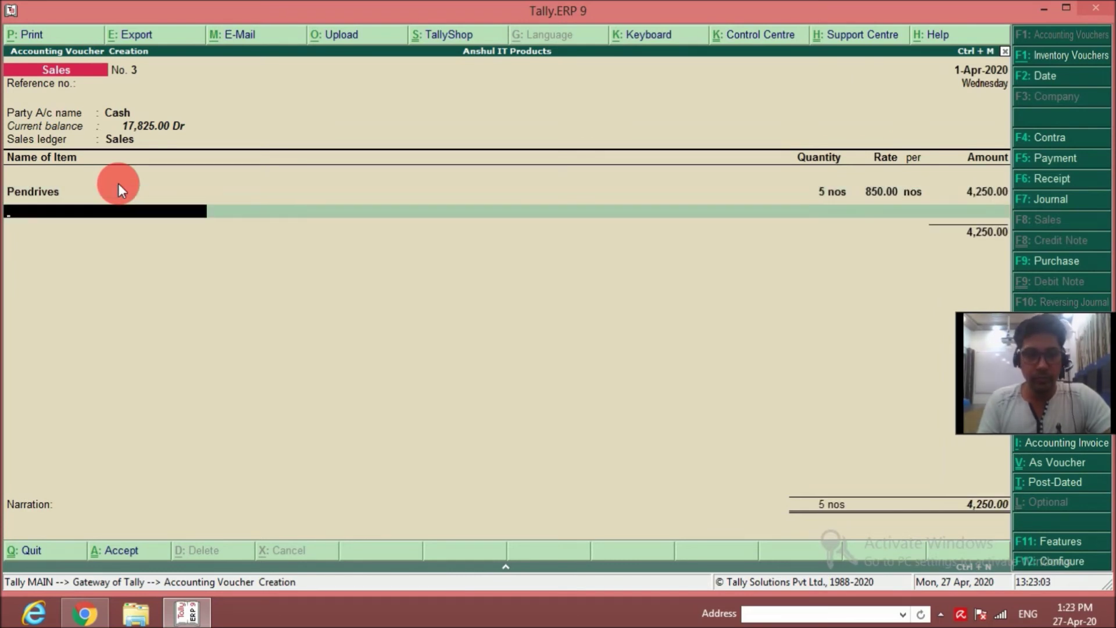
Step: Add Wi-Fi Devices as the second item with a quantity of 12 nos at a rate of 250
{"action": "type", "text": "W"}
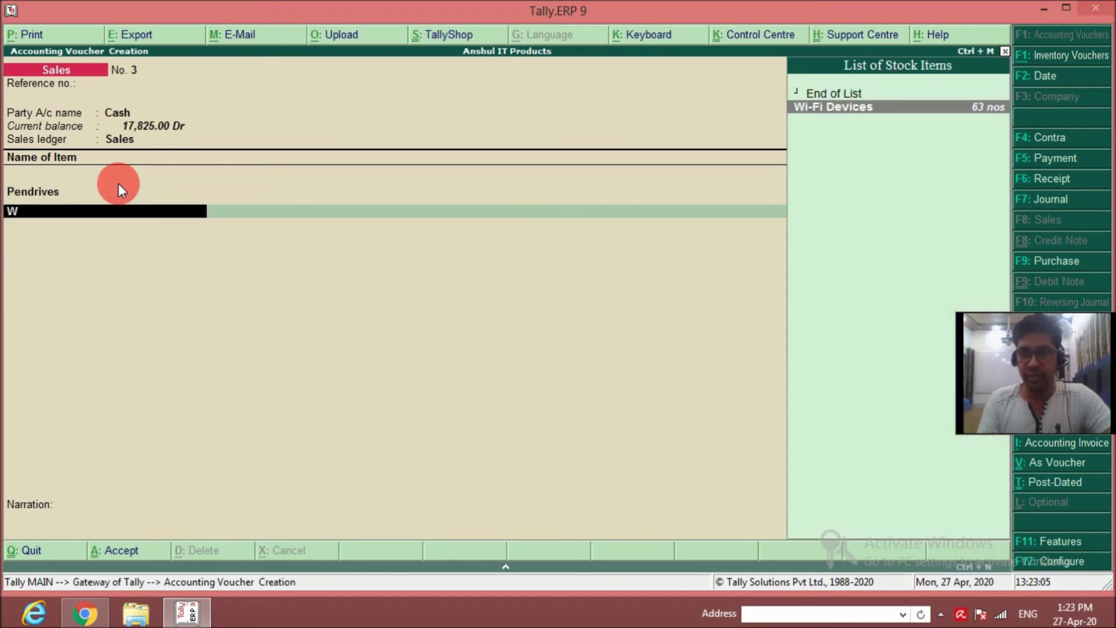
{"action": "key", "text": "Return"}
{"action": "type", "text": "12"}
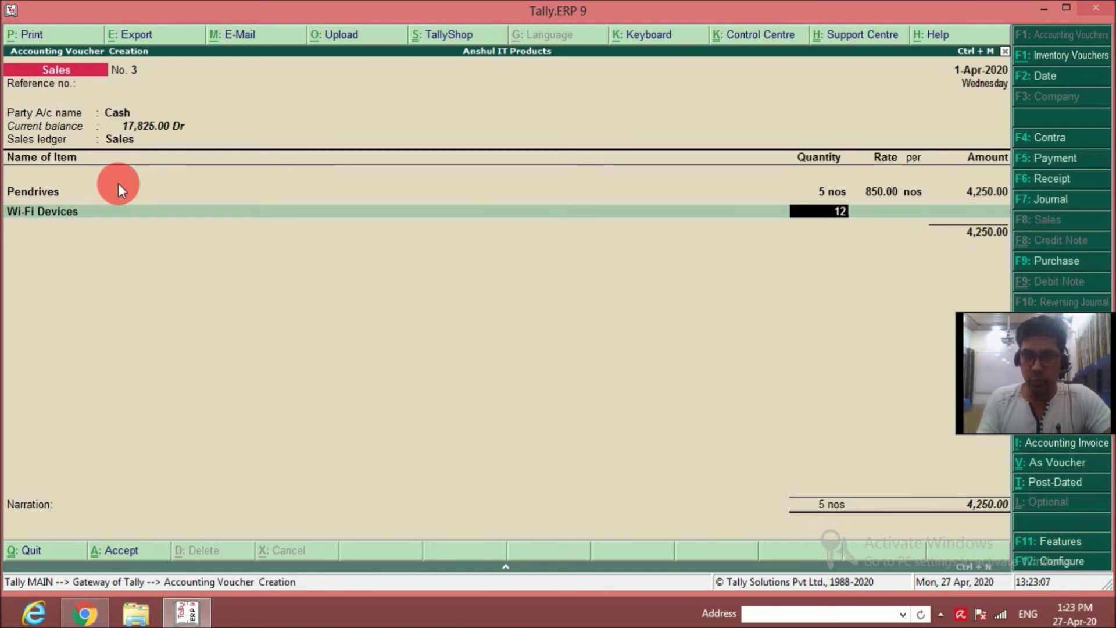
{"action": "key", "text": "Return"}
{"action": "key", "text": "Return"}
{"action": "key", "text": "Return"}
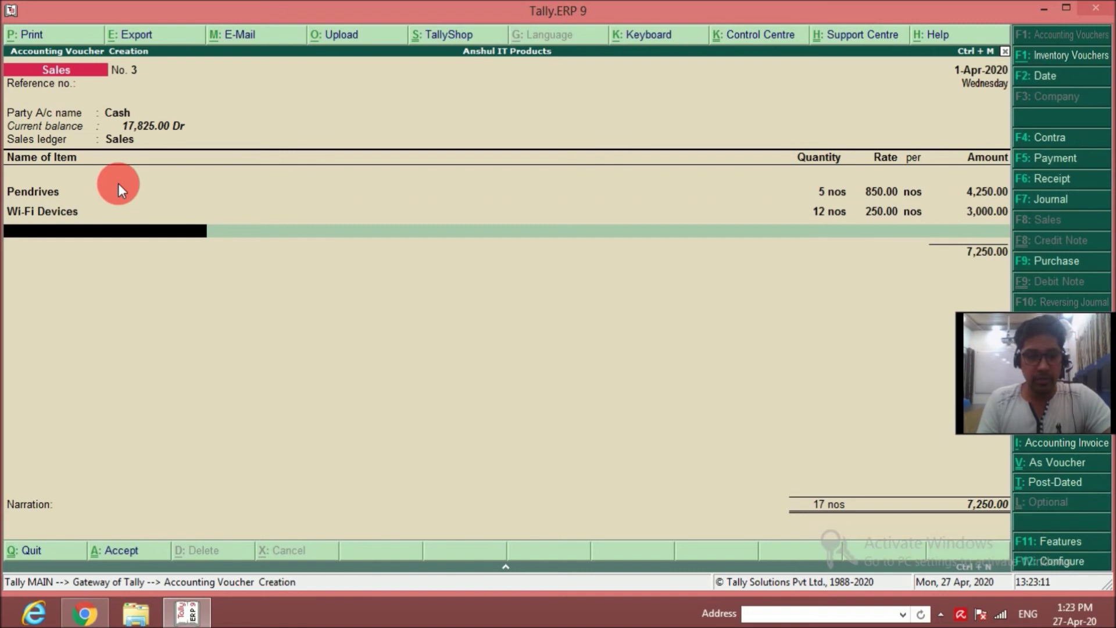
Step: Add Monitors as the third item with a quantity of 7 nos at a rate of 5,400
{"action": "type", "text": "M"}
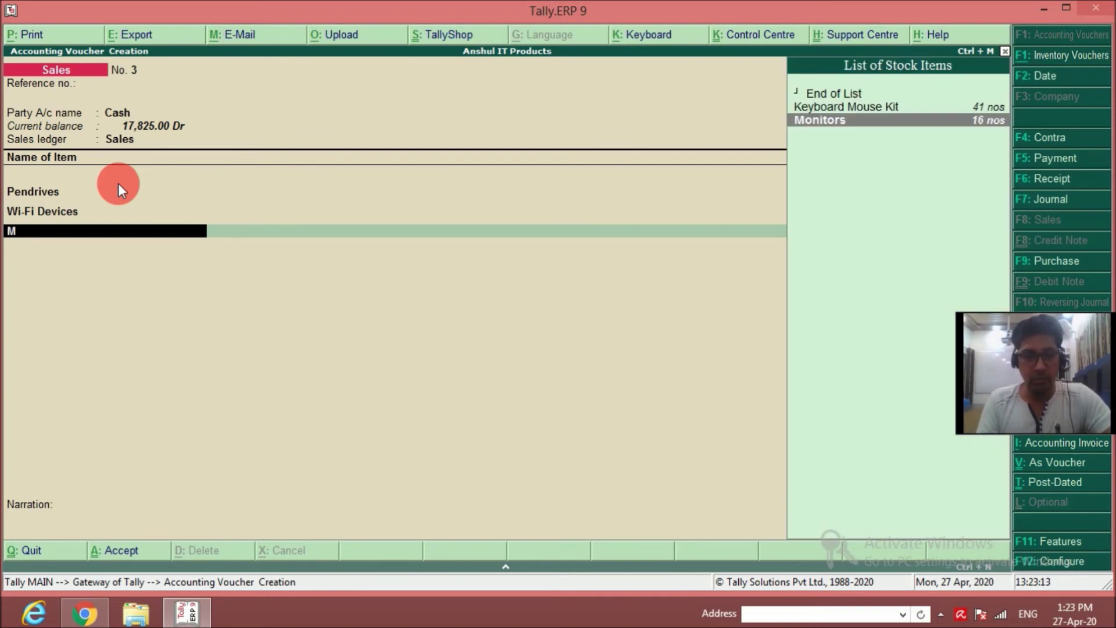
{"action": "key", "text": "Return"}
{"action": "type", "text": "7"}
{"action": "key", "text": "Return"}
{"action": "key", "text": "Return"}
{"action": "key", "text": "Return"}
{"action": "key", "text": "Return"}
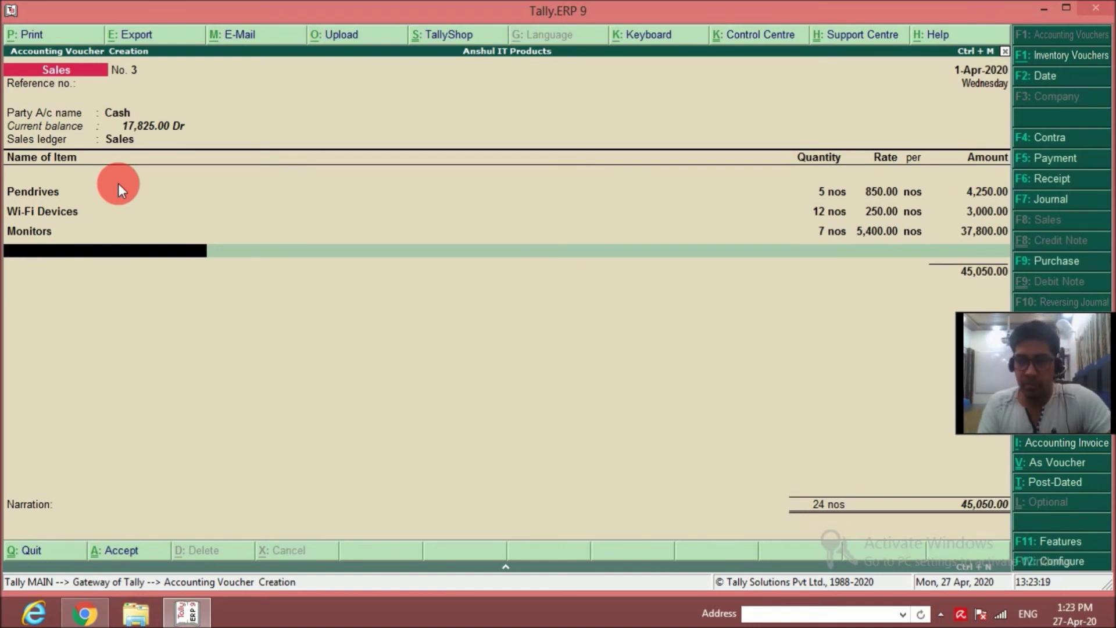
Step: End the item list, enter the narration "For cash sales made" and save the sales voucher
{"action": "key", "text": "Return"}
{"action": "key", "text": "Return"}
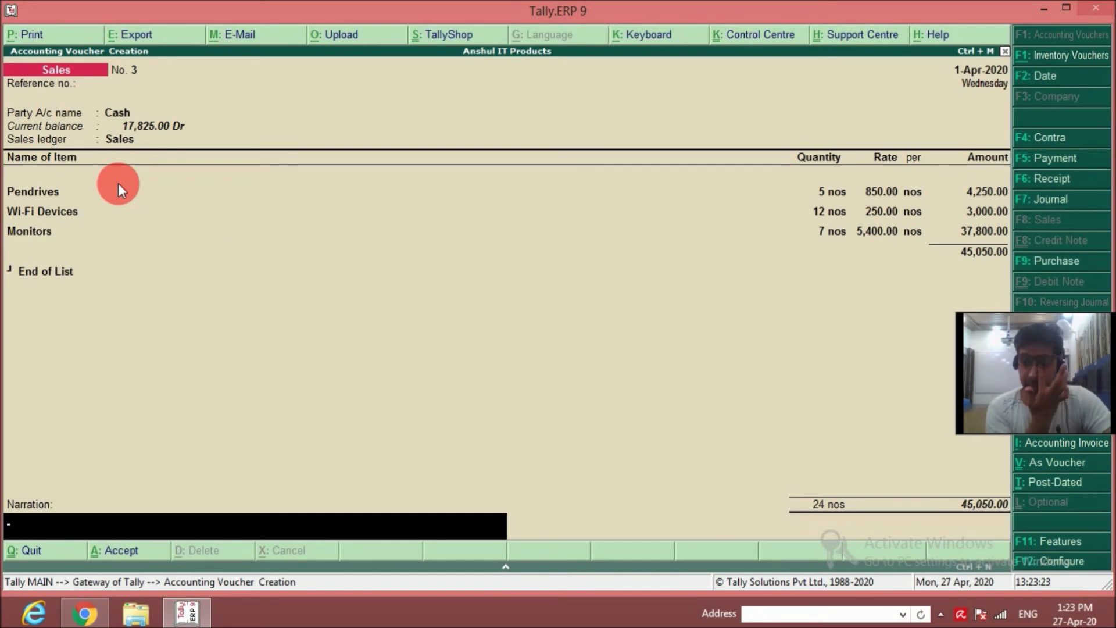
{"action": "type", "text": "For cash"}
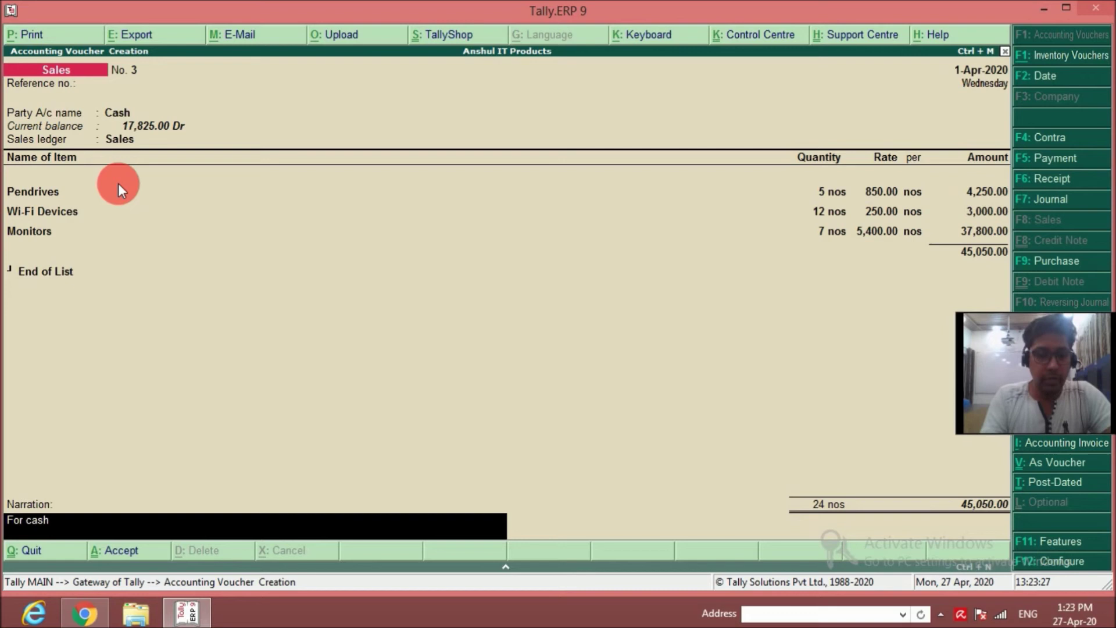
{"action": "type", "text": " sales made"}
{"action": "key", "text": "Return"}
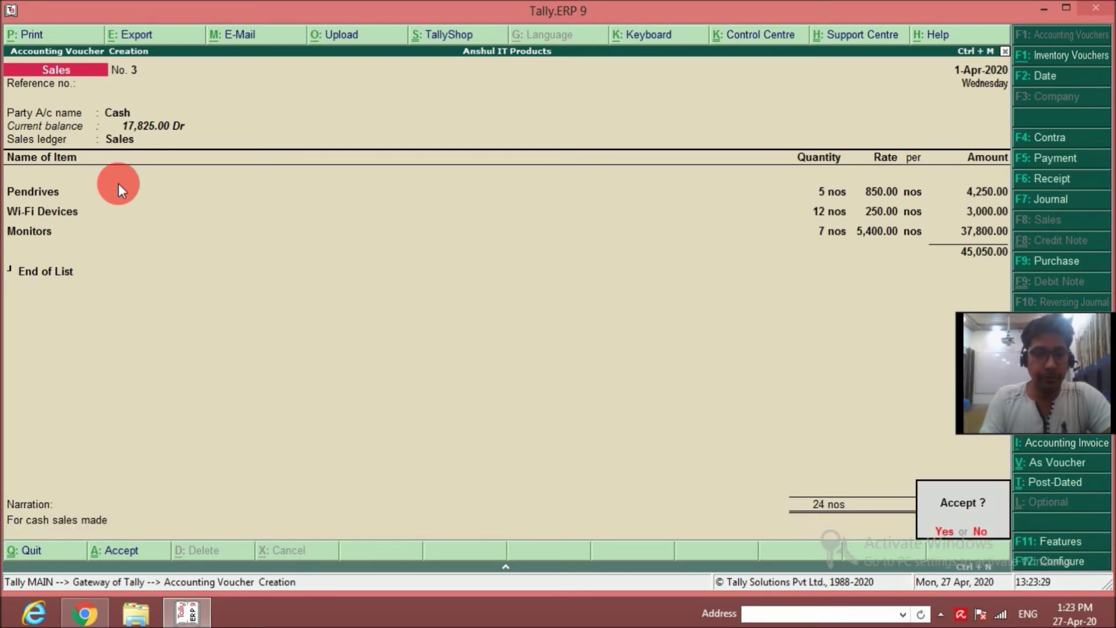
{"action": "key", "text": "Return"}
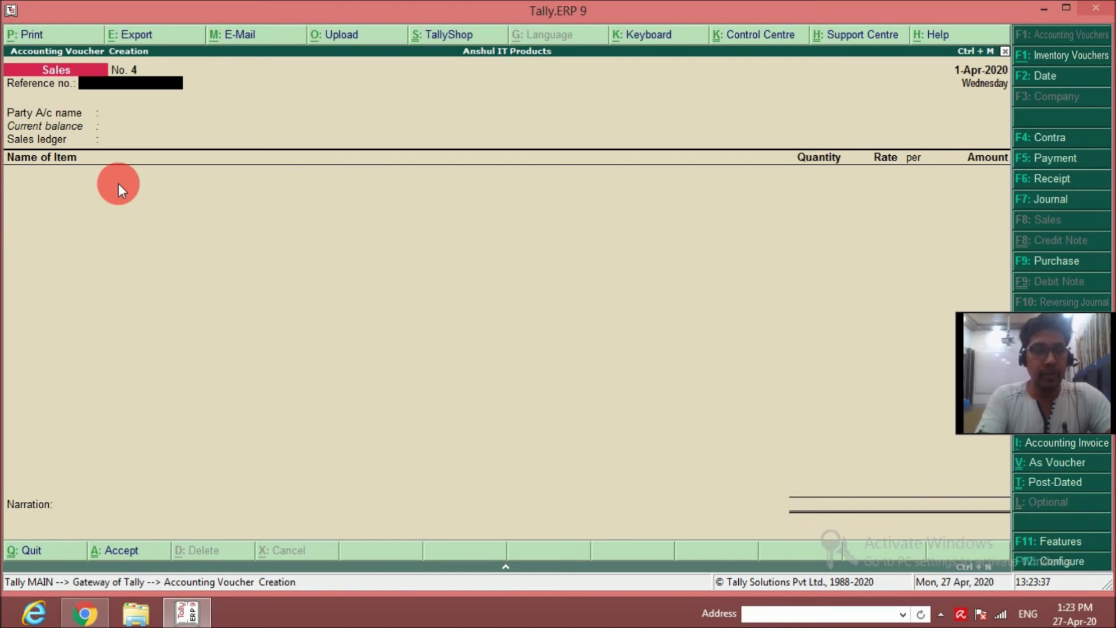
Step: Create an "Octroi" ledger under Indirect Expenses in a new payment voucher and debit it with 2000
{"action": "key", "text": "F5"}
{"action": "key", "text": "alt+c"}
{"action": "type", "text": "Octroi"}
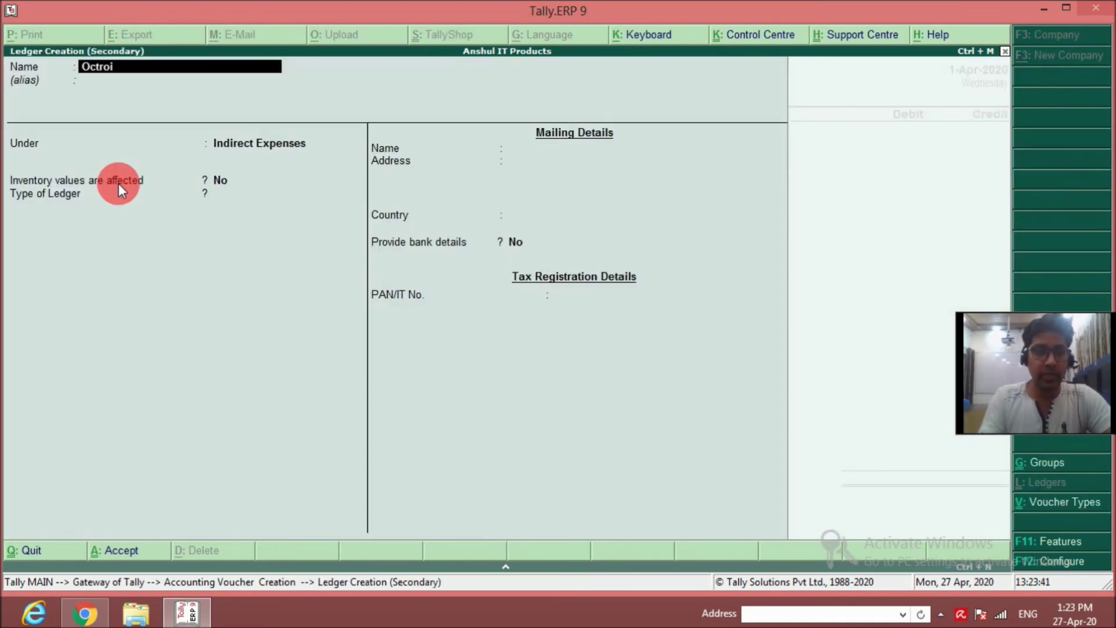
{"action": "key", "text": "Return"}
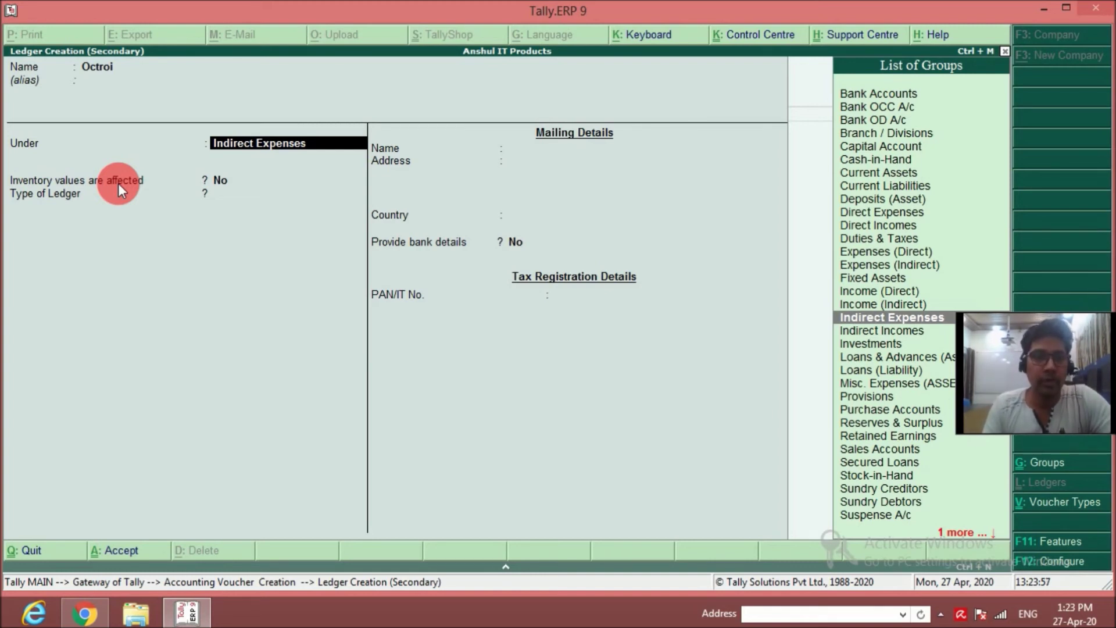
{"action": "key", "text": "Return"}
{"action": "key", "text": "Return"}
{"action": "key", "text": "Return"}
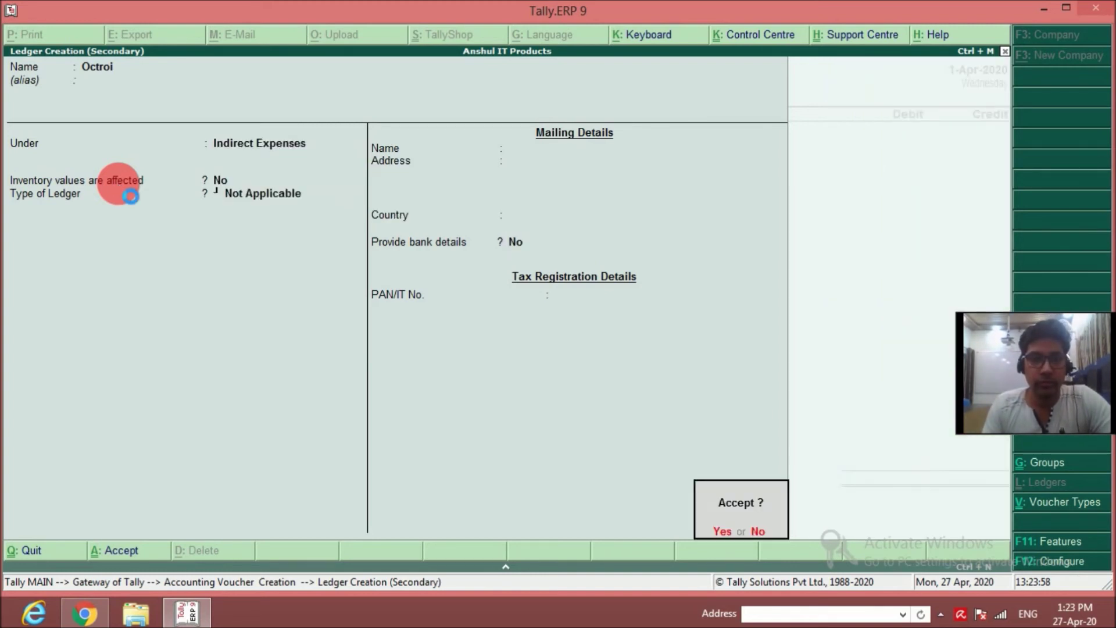
{"action": "key", "text": "Return"}
{"action": "type", "text": "2000"}
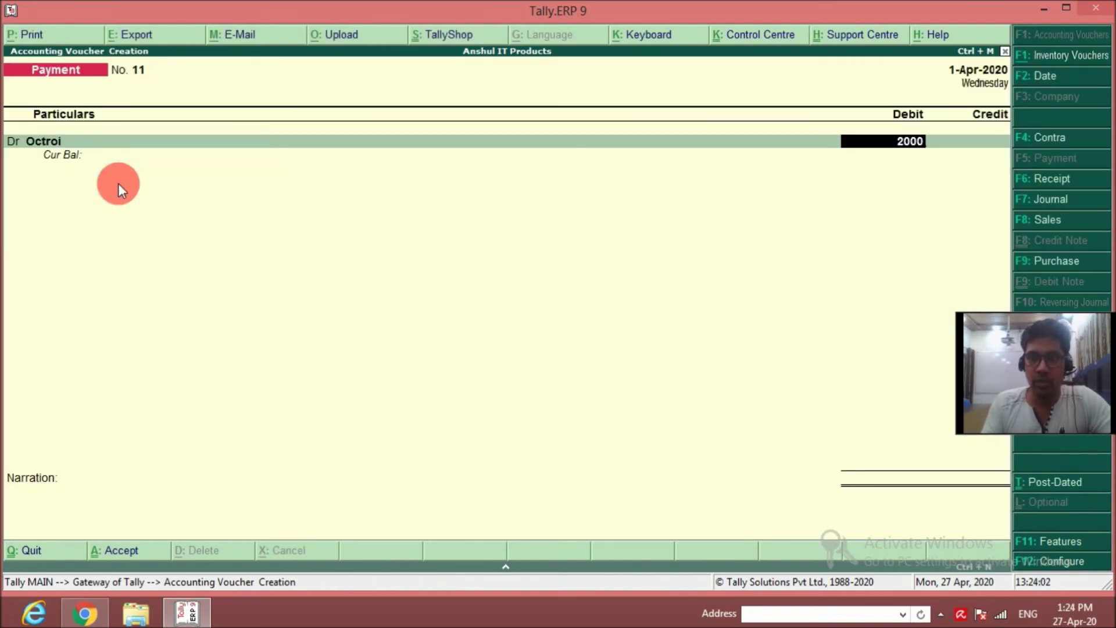
Step: Add a second debit line to the payment voucher and create a "Conveyance" ledger for it under Indirect Expenses
{"action": "key", "text": "Return"}
{"action": "key", "text": "d"}
{"action": "key", "text": "Return"}
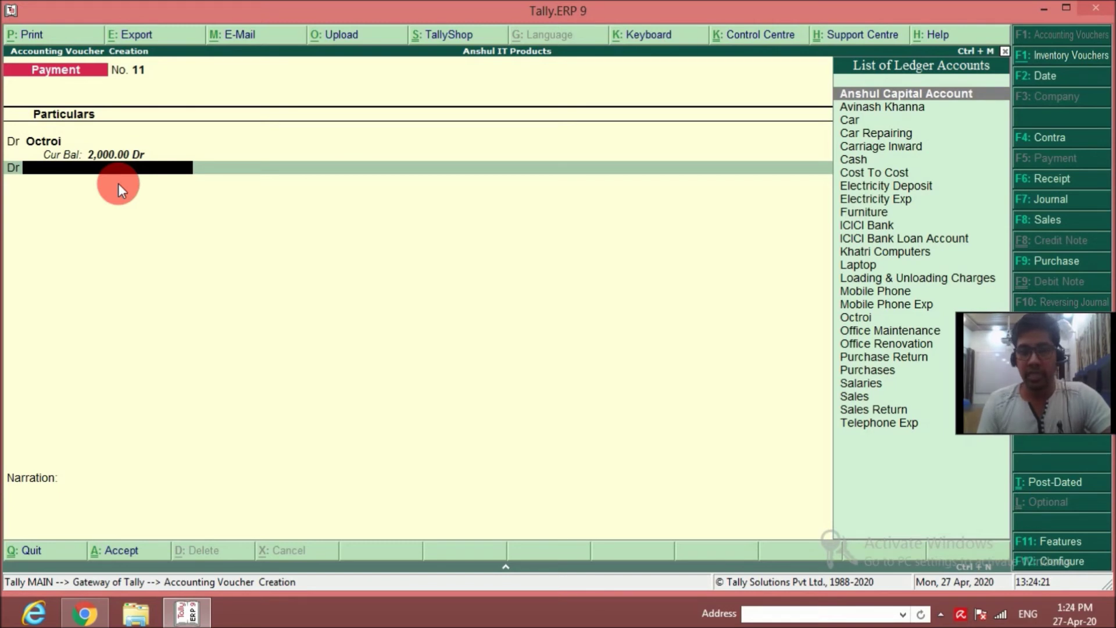
{"action": "key", "text": "alt+c"}
{"action": "type", "text": "Conveyance"}
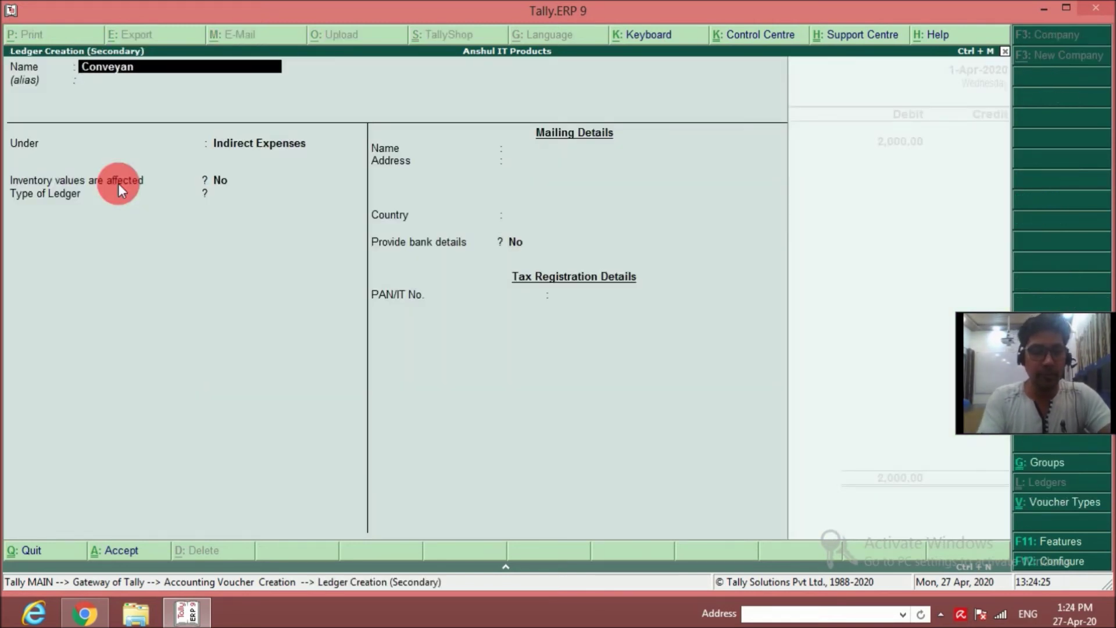
{"action": "key", "text": "Return"}
{"action": "key", "text": "Return"}
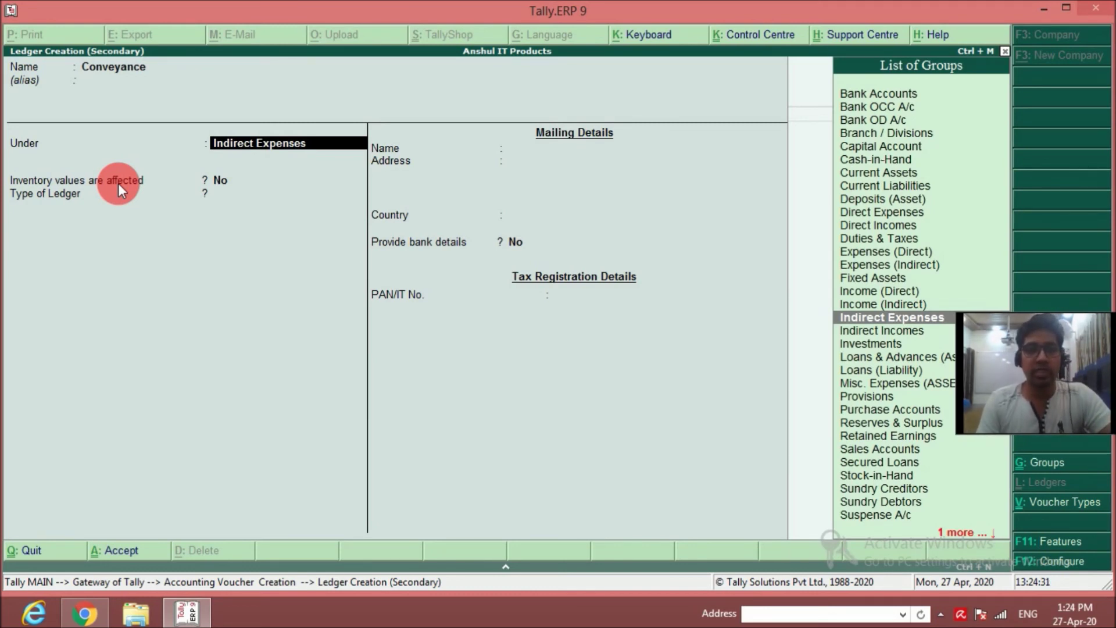
{"action": "key", "text": "Return"}
{"action": "key", "text": "Return"}
{"action": "key", "text": "Return"}
{"action": "key", "text": "Return"}
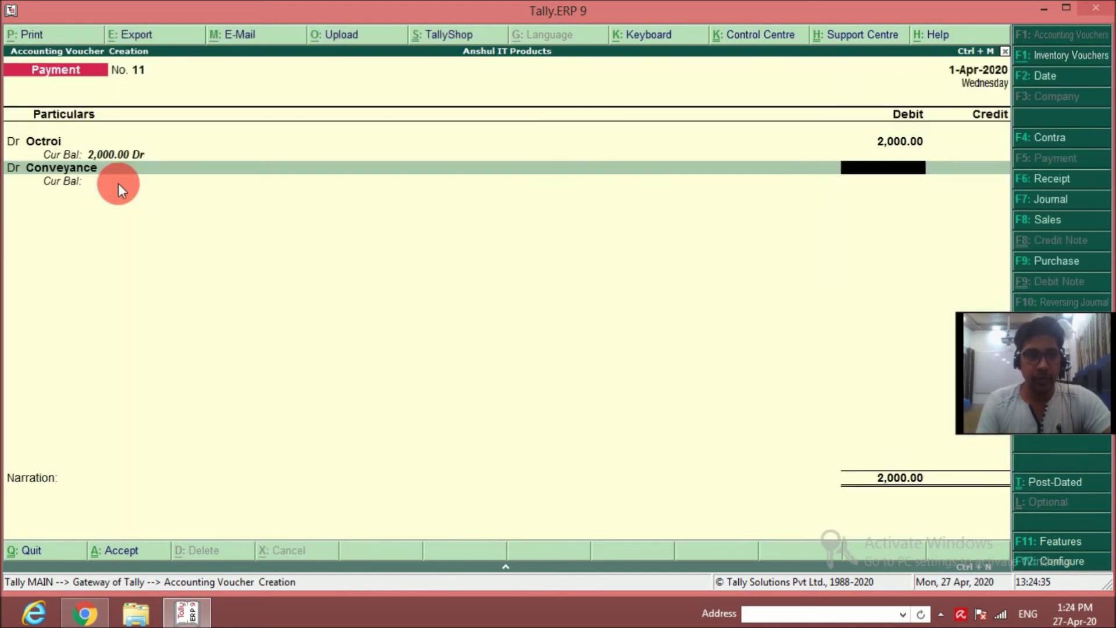
Step: Debit the Conveyance ledger with 1,000
{"action": "type", "text": "1,"}
{"action": "type", "text": "000.0"}
{"action": "key", "text": "BackSpace"}
{"action": "key", "text": "Return"}
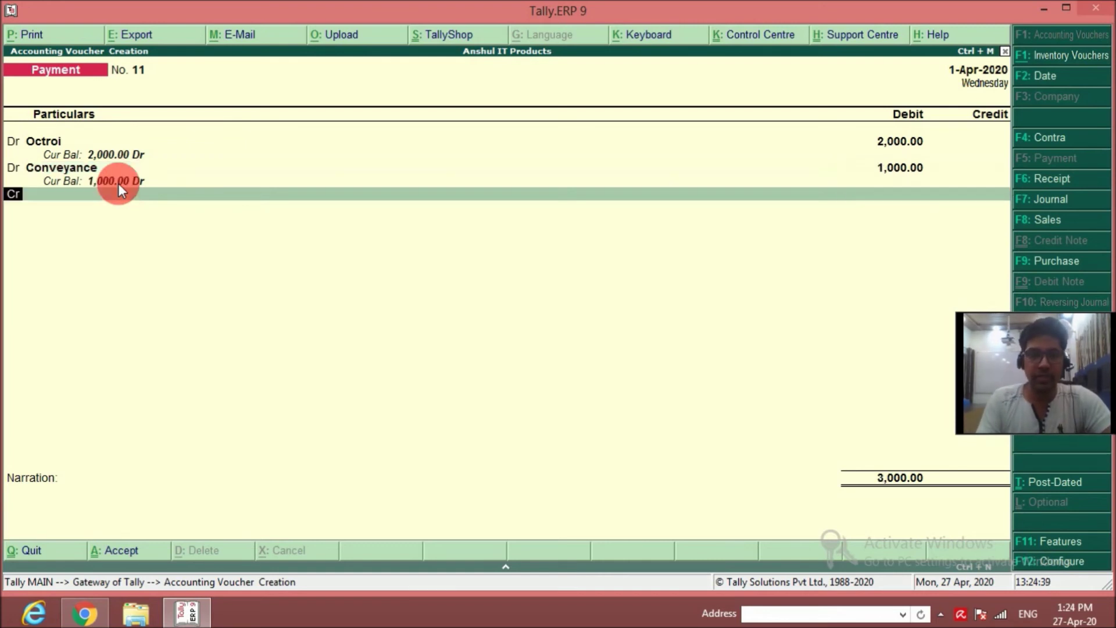
Step: Make the third voucher line a debit and start a new ledger for it named "Carriage Outward"
{"action": "key", "text": "Return"}
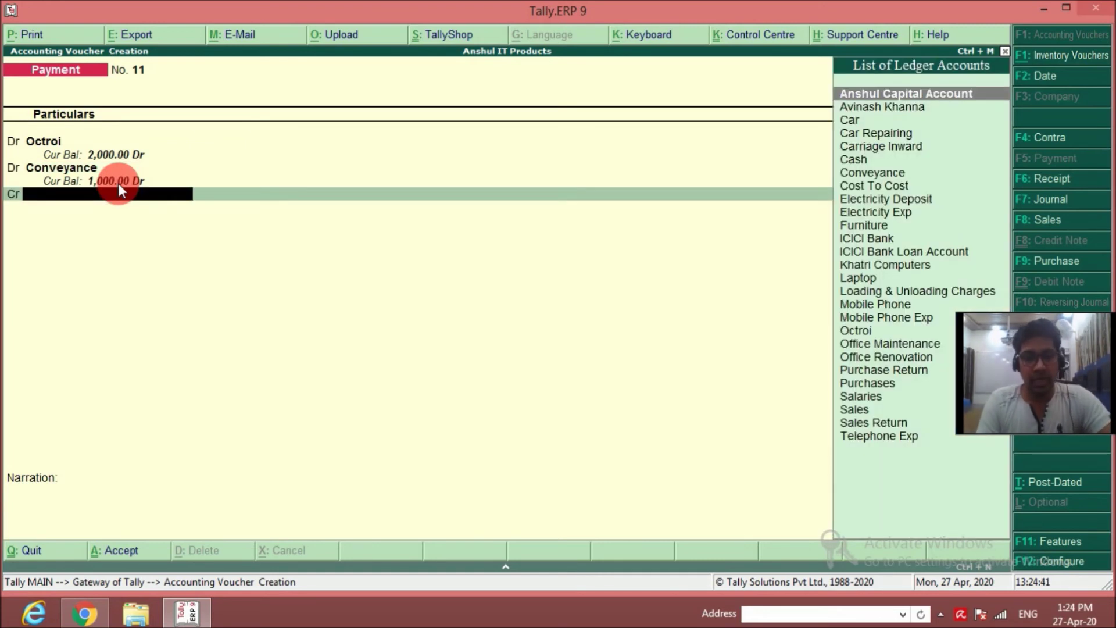
{"action": "key", "text": "BackSpace"}
{"action": "key", "text": "d"}
{"action": "key", "text": "Return"}
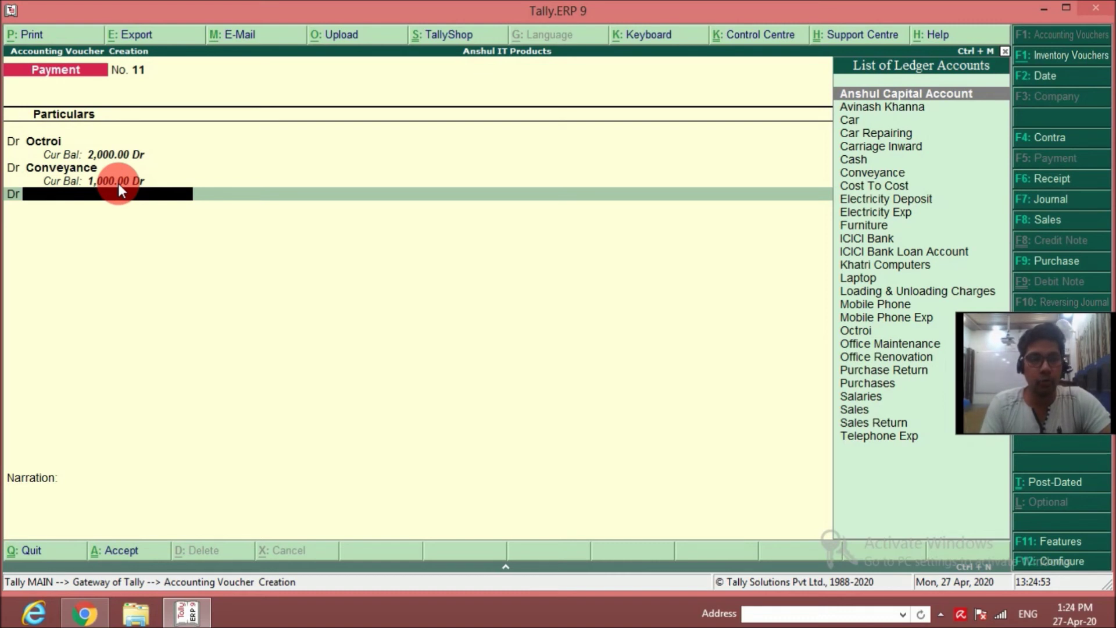
{"action": "type", "text": "Carr"}
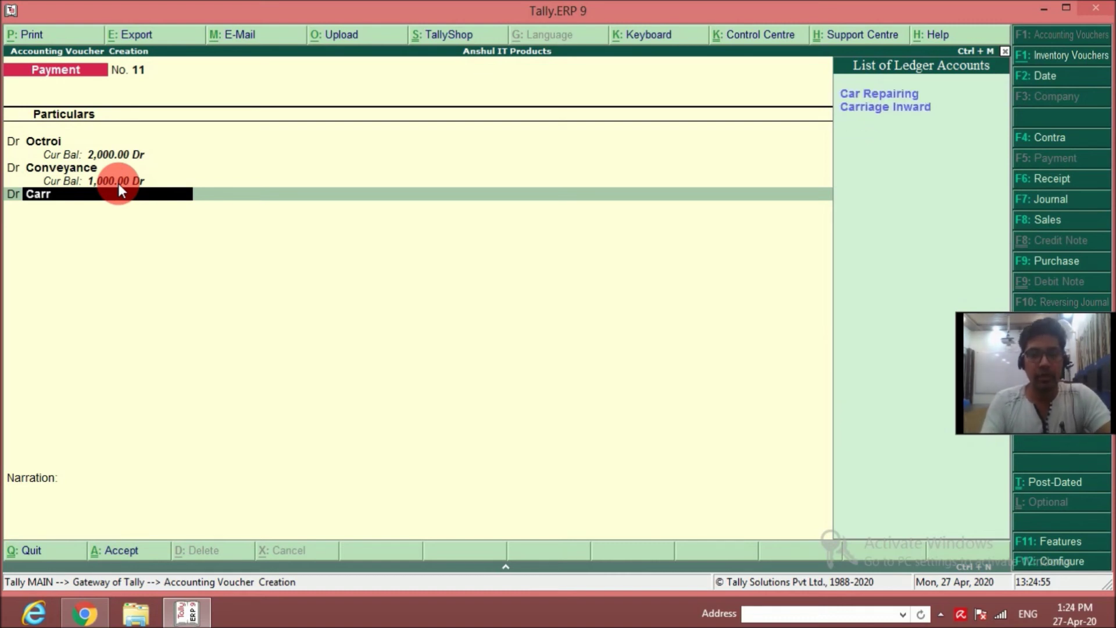
{"action": "key", "text": "alt+c"}
{"action": "type", "text": "Carria"}
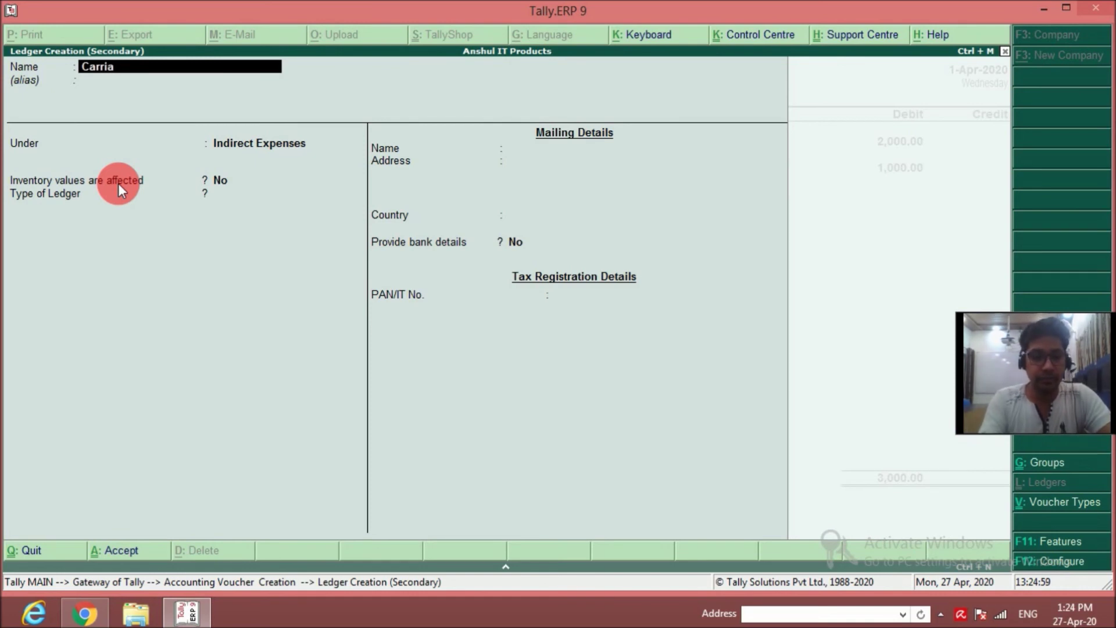
{"action": "type", "text": "ge Outwrad"}
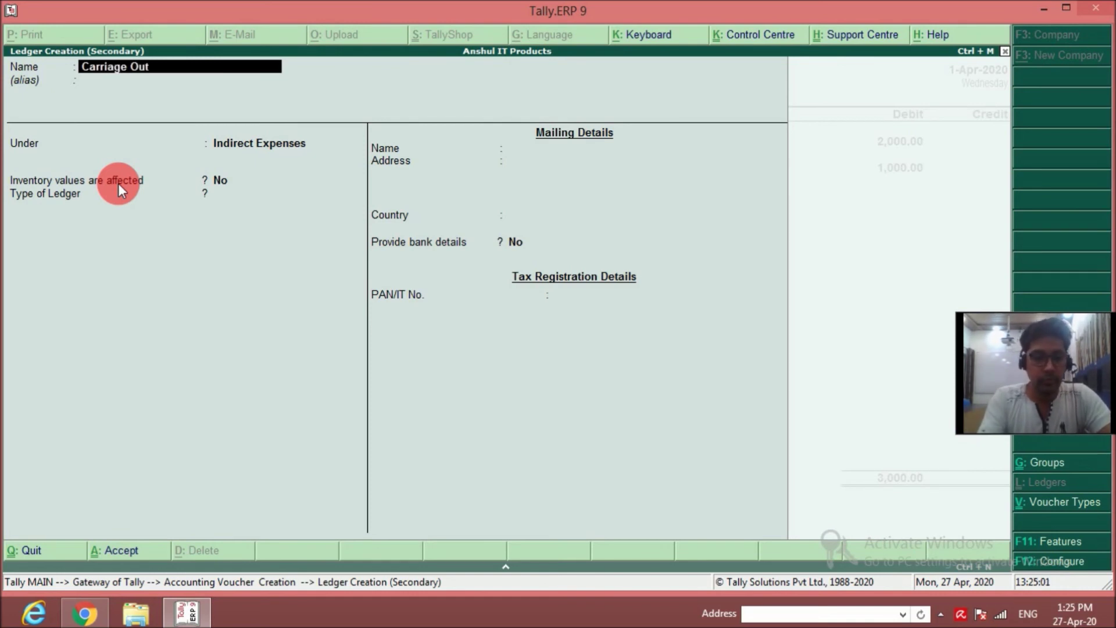
{"action": "key", "text": "BackSpace"}
{"action": "key", "text": "BackSpace"}
{"action": "key", "text": "BackSpace"}
{"action": "type", "text": "ard"}
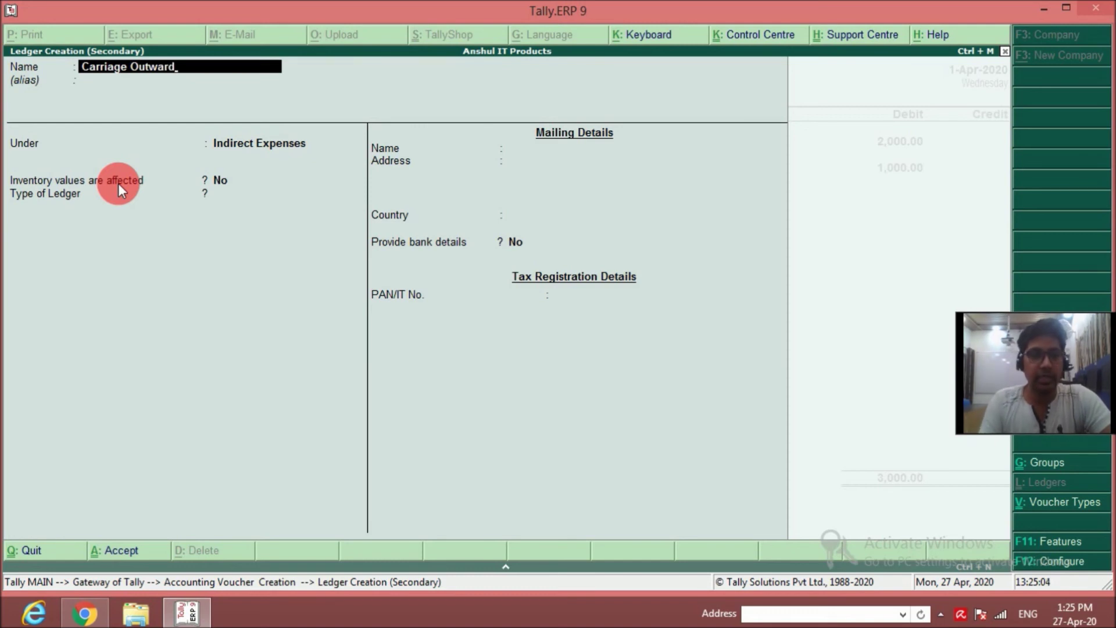
Step: Save the Carriage Outward ledger under Indirect Expenses with ledger type Not Applicable, and debit it with 3500
{"action": "key", "text": "Return"}
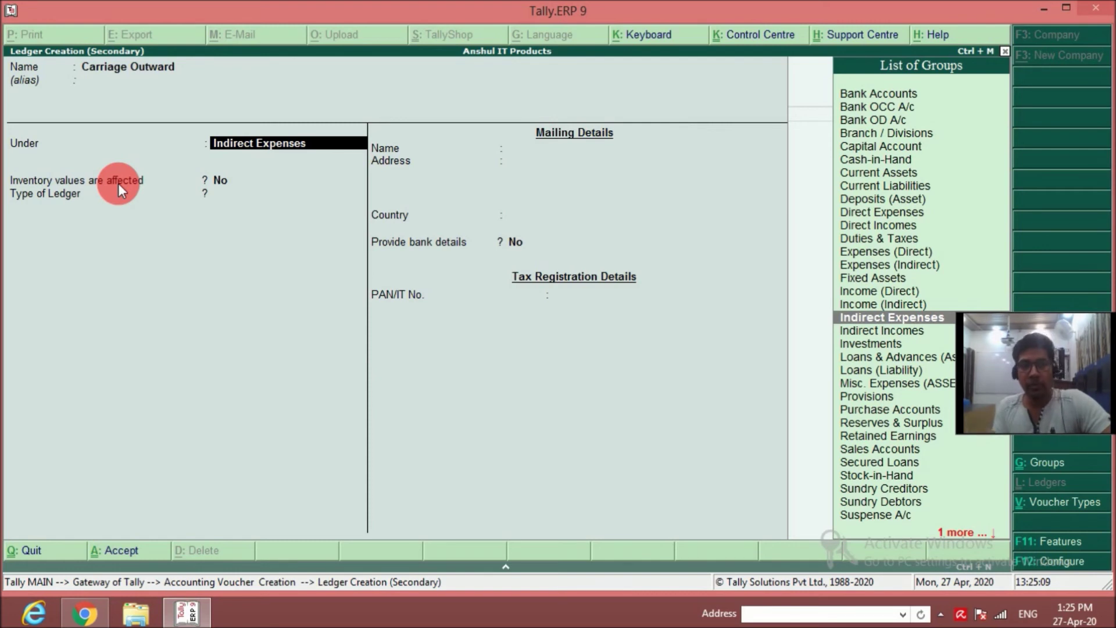
{"action": "key", "text": "Return"}
{"action": "key", "text": "Return"}
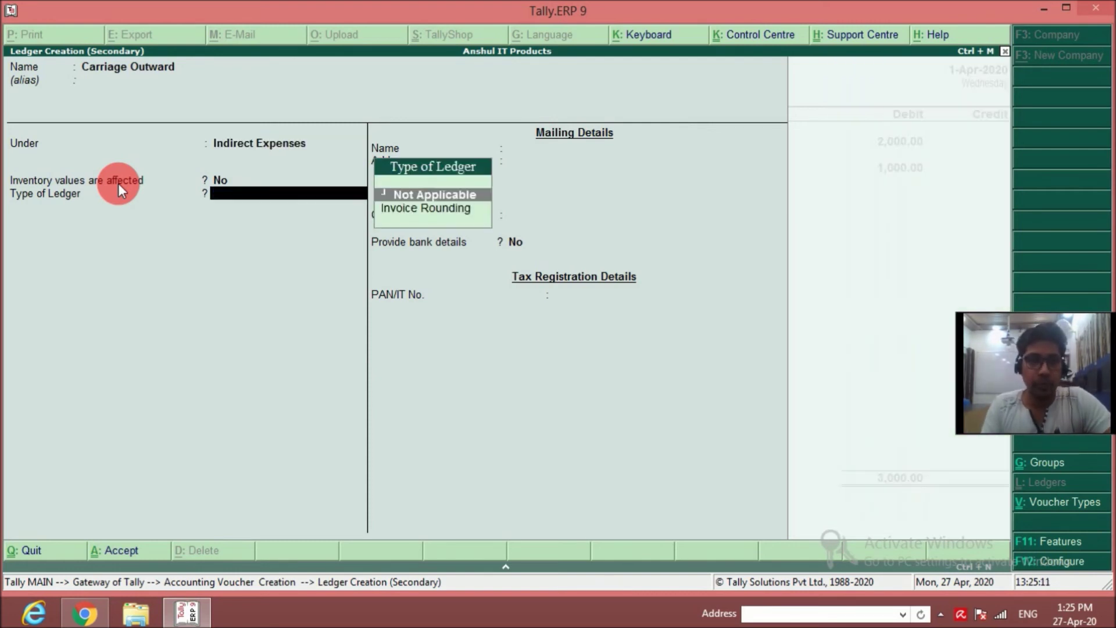
{"action": "key", "text": "Return"}
{"action": "key", "text": "Return"}
{"action": "key", "text": "Return"}
{"action": "key", "text": "Return"}
{"action": "key", "text": "Return"}
{"action": "key", "text": "Return"}
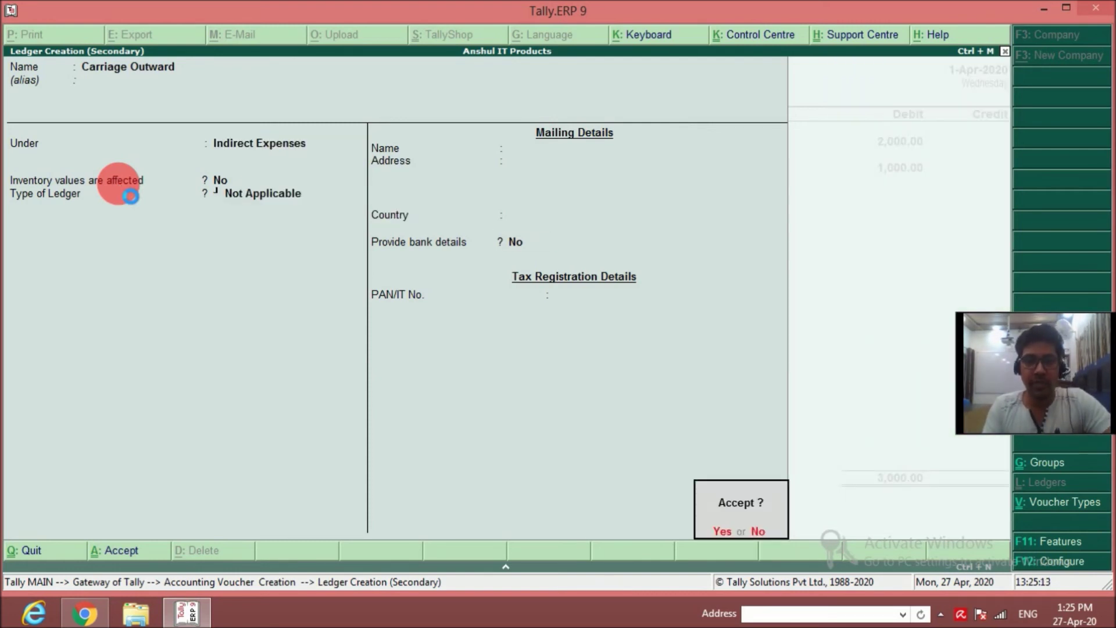
{"action": "key", "text": "Return"}
{"action": "type", "text": "3500"}
{"action": "key", "text": "Return"}
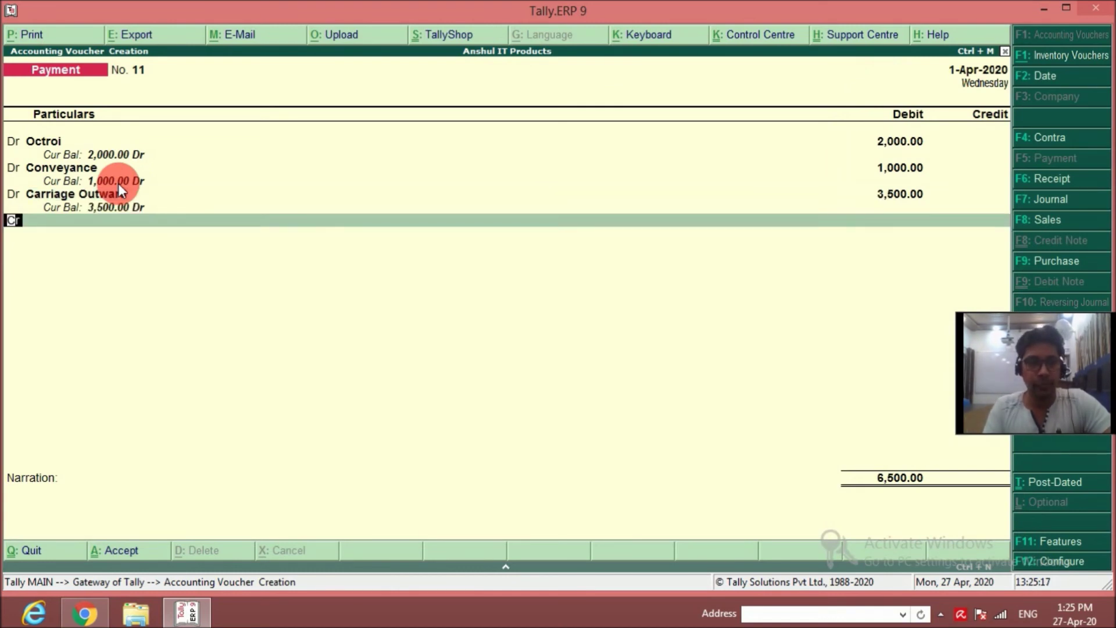
Step: Credit the Cash ledger with 6,500 to balance the payment voucher
{"action": "key", "text": "Return"}
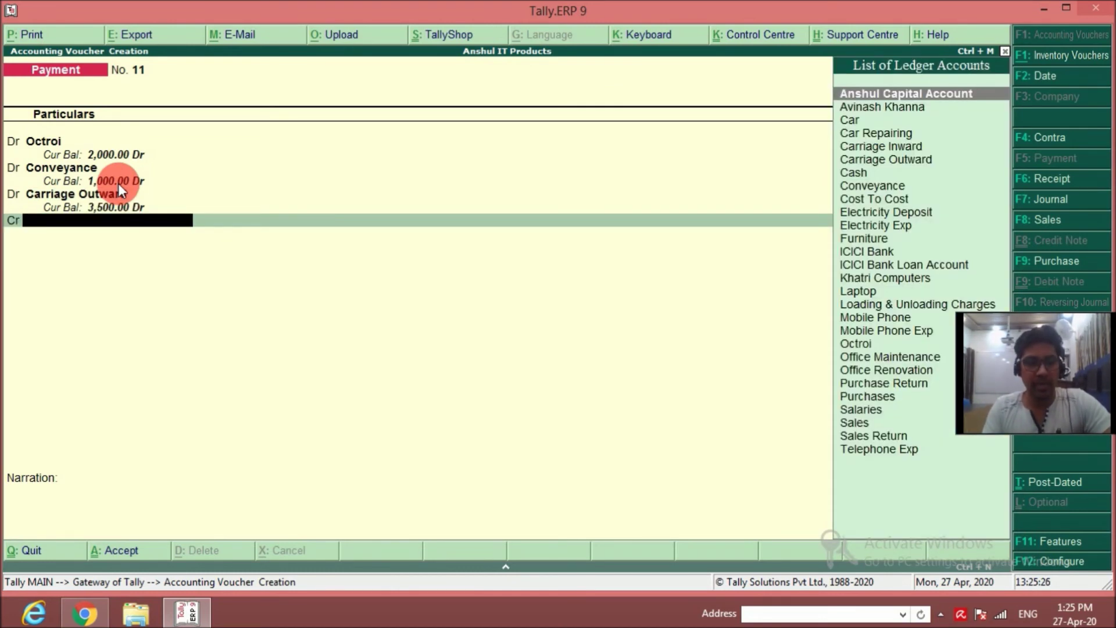
{"action": "key", "text": "Down"}
{"action": "key", "text": "Down"}
{"action": "key", "text": "Down"}
{"action": "key", "text": "Down"}
{"action": "key", "text": "Down"}
{"action": "key", "text": "Down"}
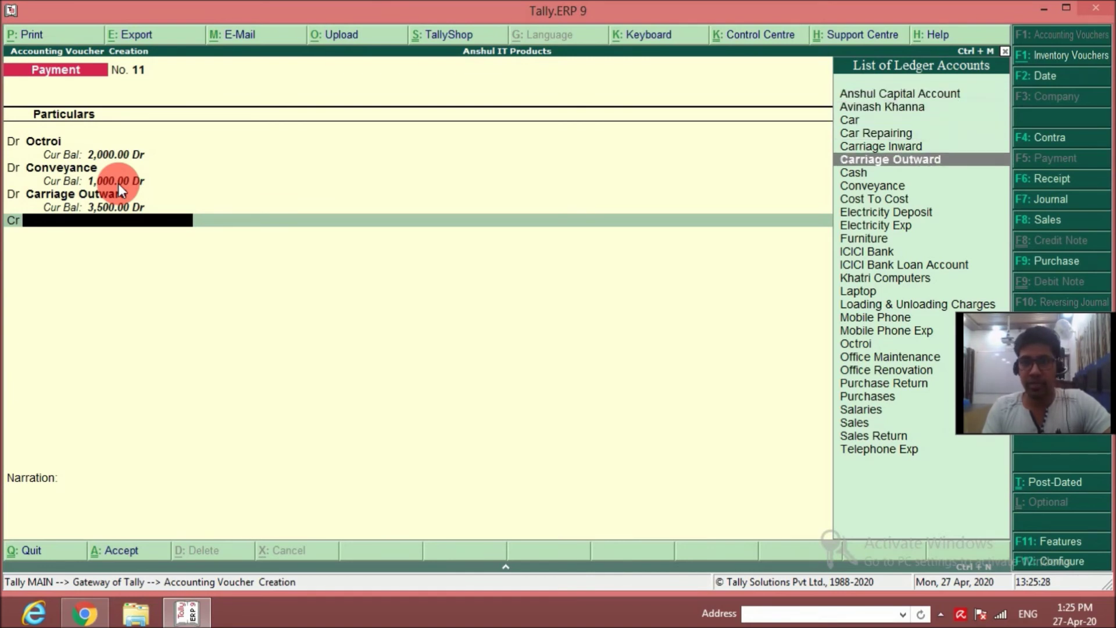
{"action": "key", "text": "Return"}
{"action": "key", "text": "Return"}
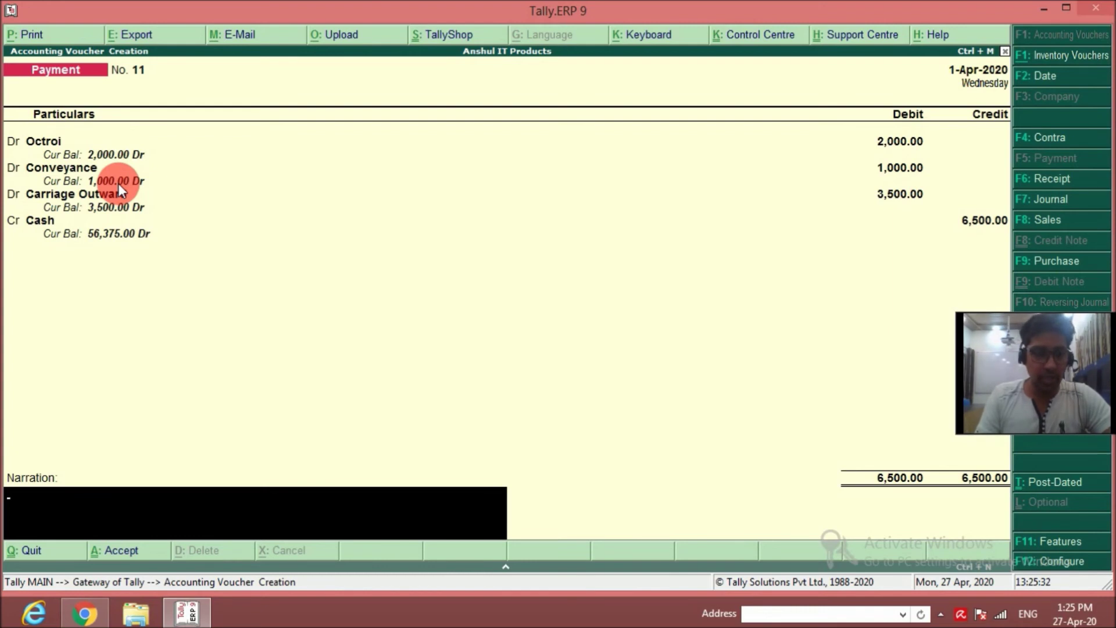
Step: Enter the narration "For octroi, Conveyance , & Caraaige paid in cash" and save the payment voucher
{"action": "type", "text": "For"}
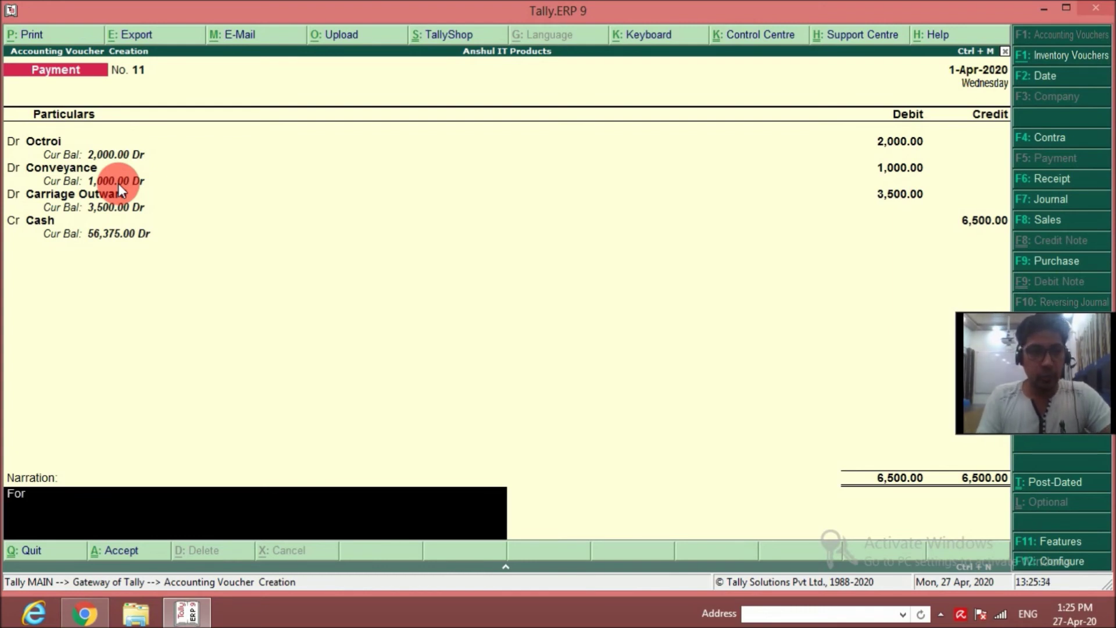
{"action": "type", "text": " octroi, Co"}
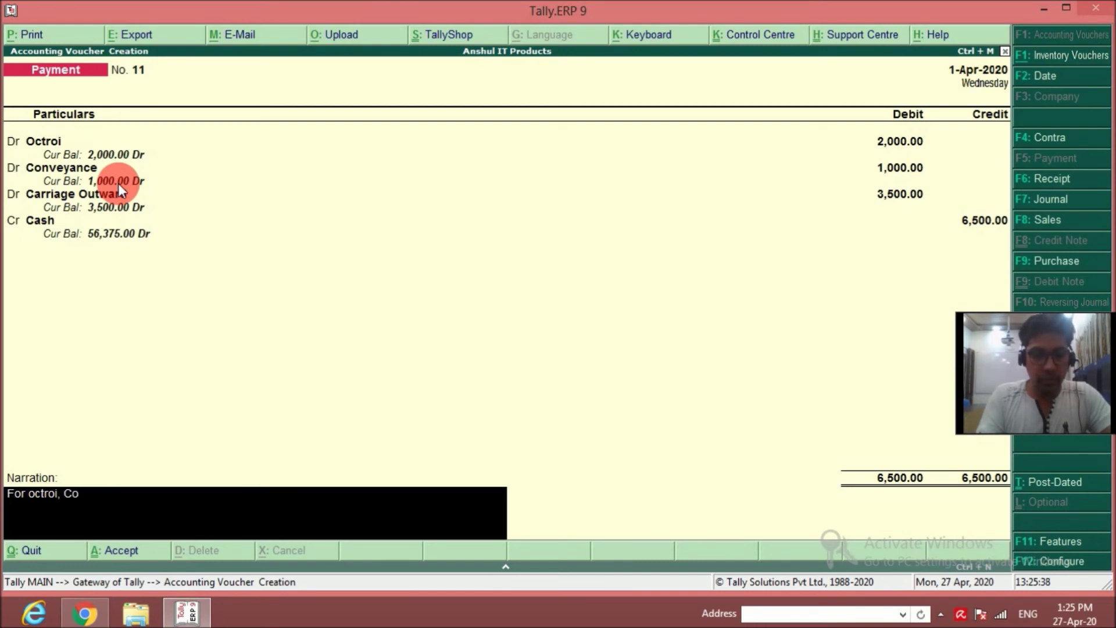
{"action": "type", "text": "nveyance , & "}
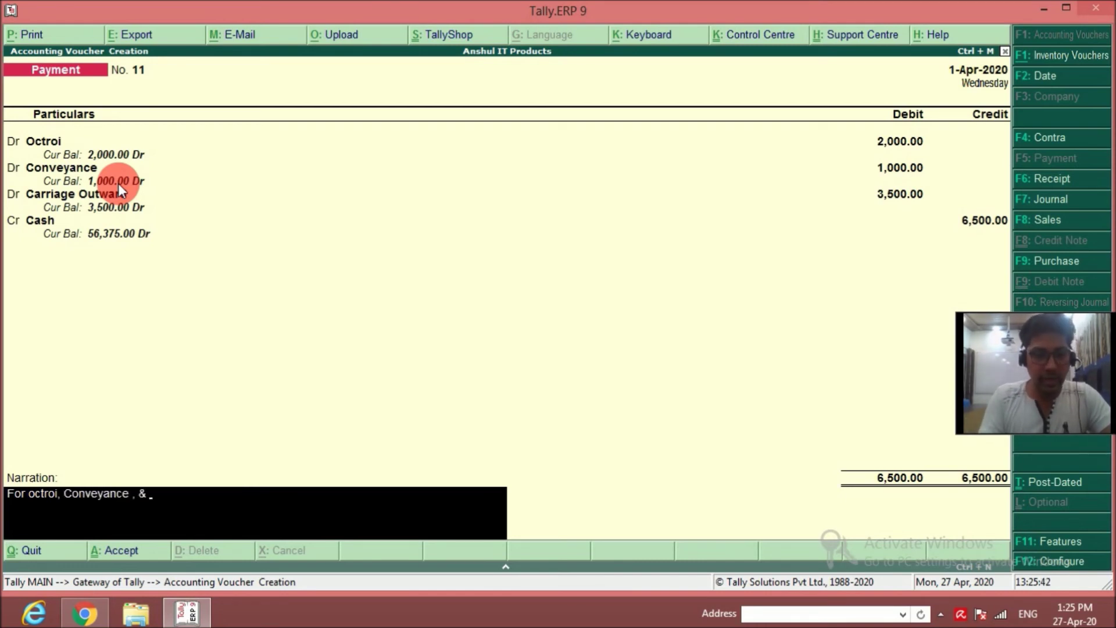
{"action": "type", "text": "Caraaige pai"}
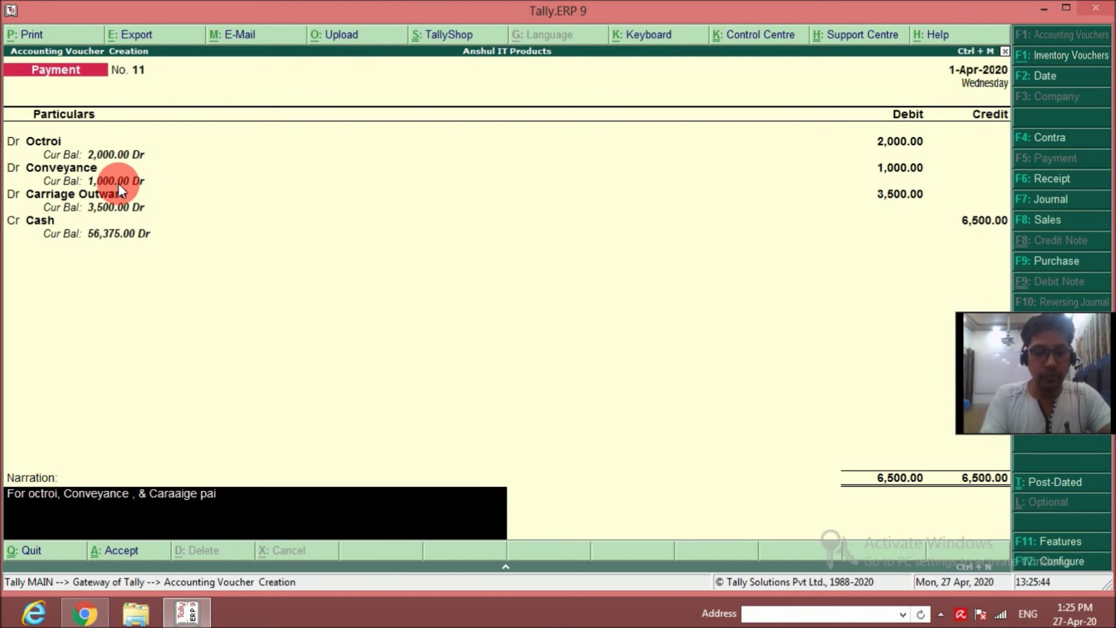
{"action": "type", "text": "d in cash"}
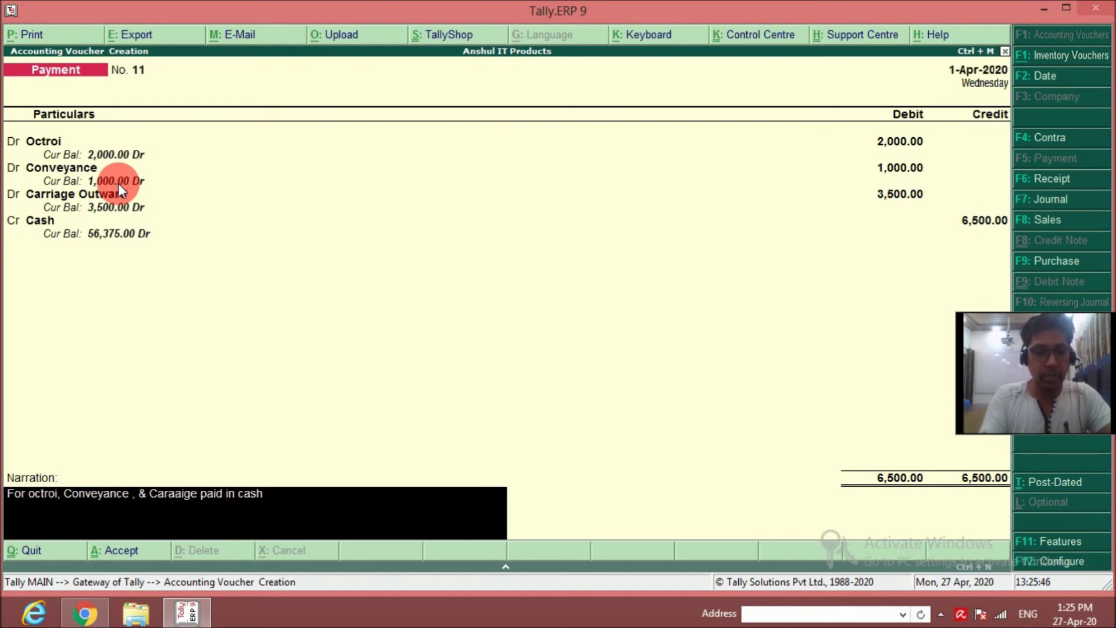
{"action": "key", "text": "Return"}
{"action": "key", "text": "Return"}
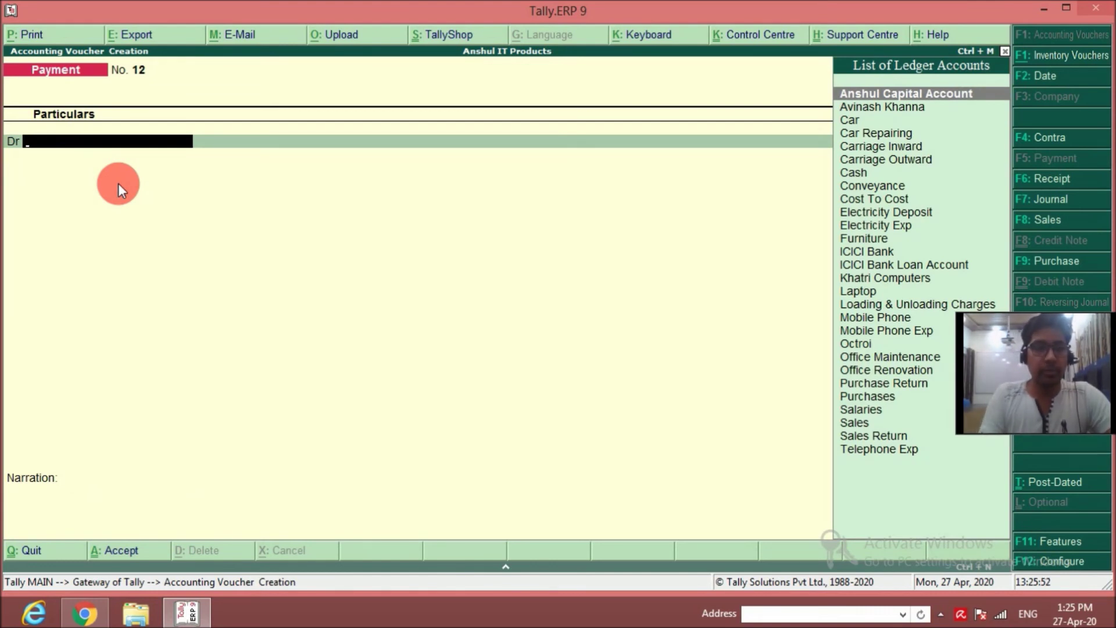
Step: Switch to a new contra voucher and credit Cash with 5000
{"action": "key", "text": "F4"}
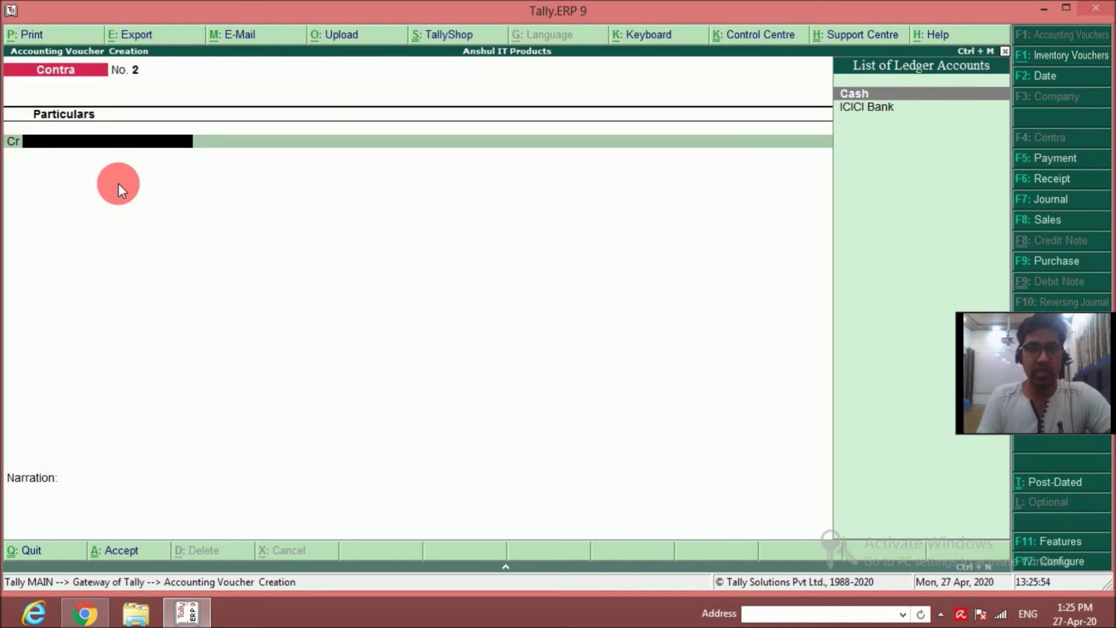
{"action": "key", "text": "Return"}
{"action": "type", "text": "5000"}
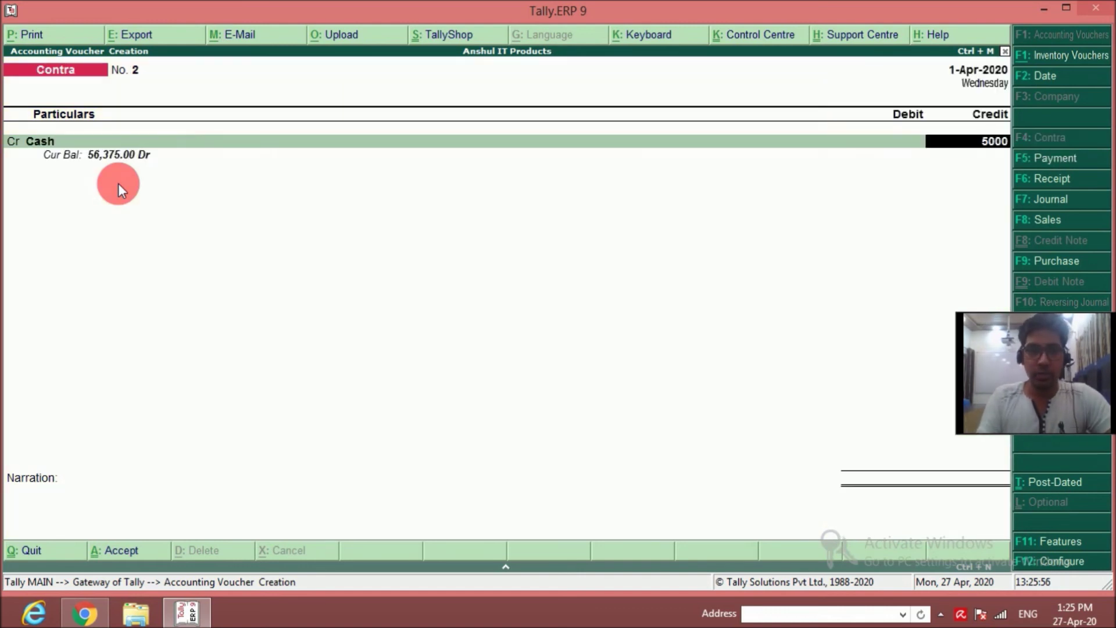
{"action": "key", "text": "Return"}
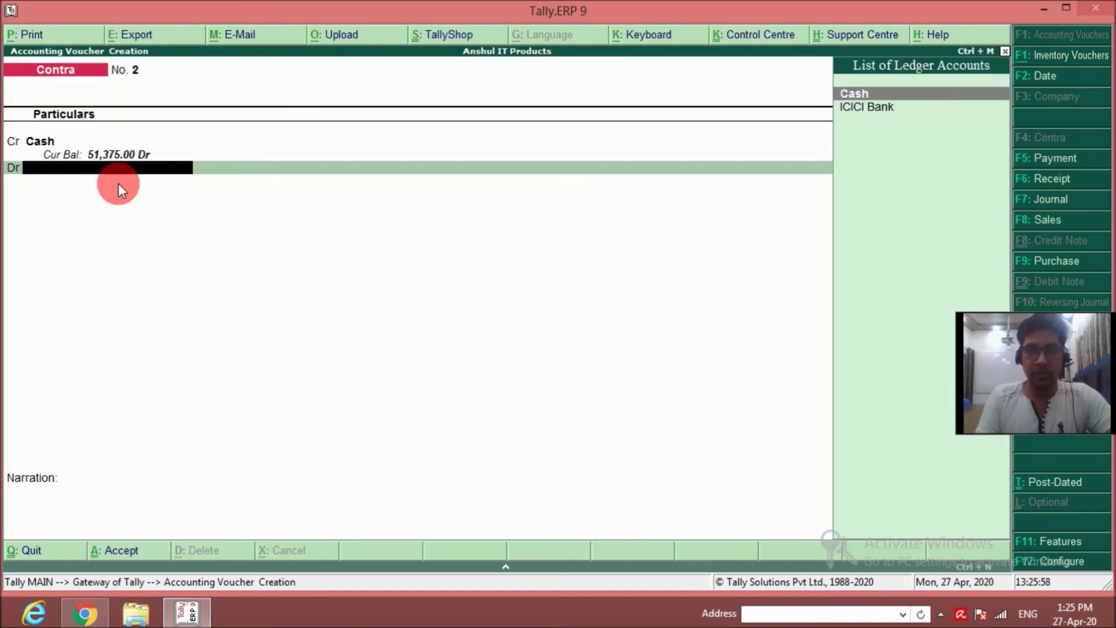
Step: Create a "Petty Cash" ledger under Cash-in-Hand for the contra voucher's debit line
{"action": "key", "text": "alt+c"}
{"action": "type", "text": "Pe"}
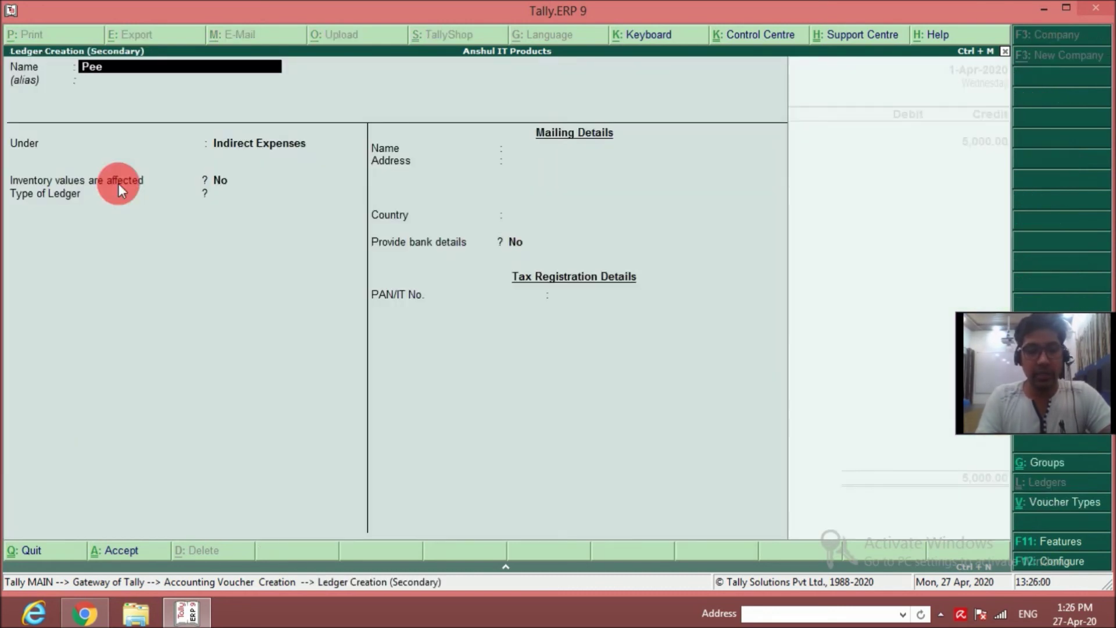
{"action": "type", "text": "tty Cash"}
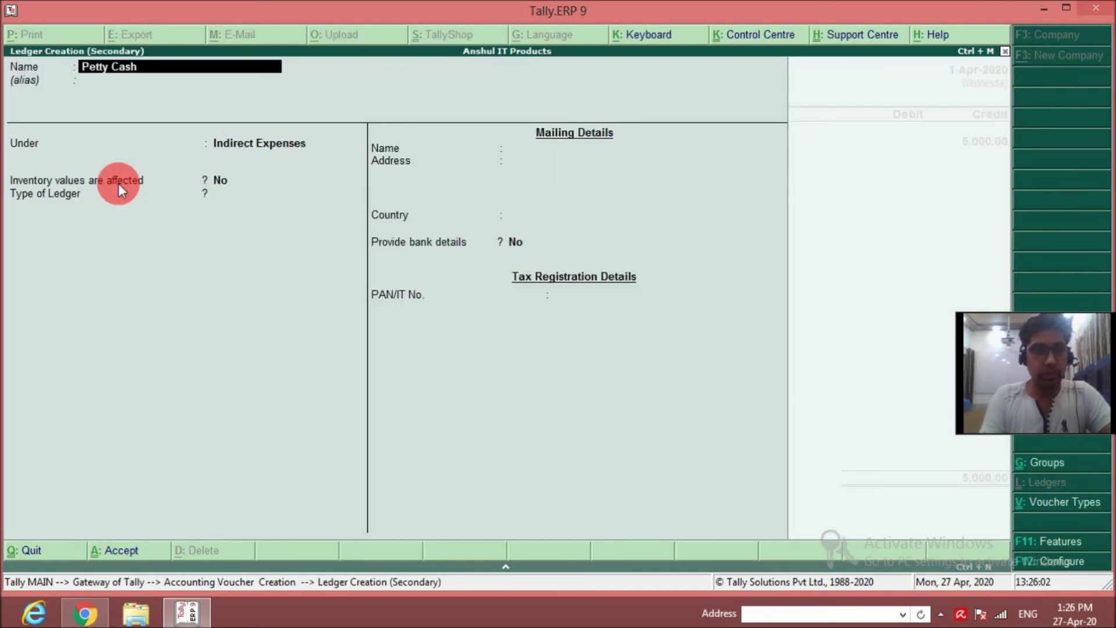
{"action": "key", "text": "Return"}
{"action": "type", "text": "Cash"}
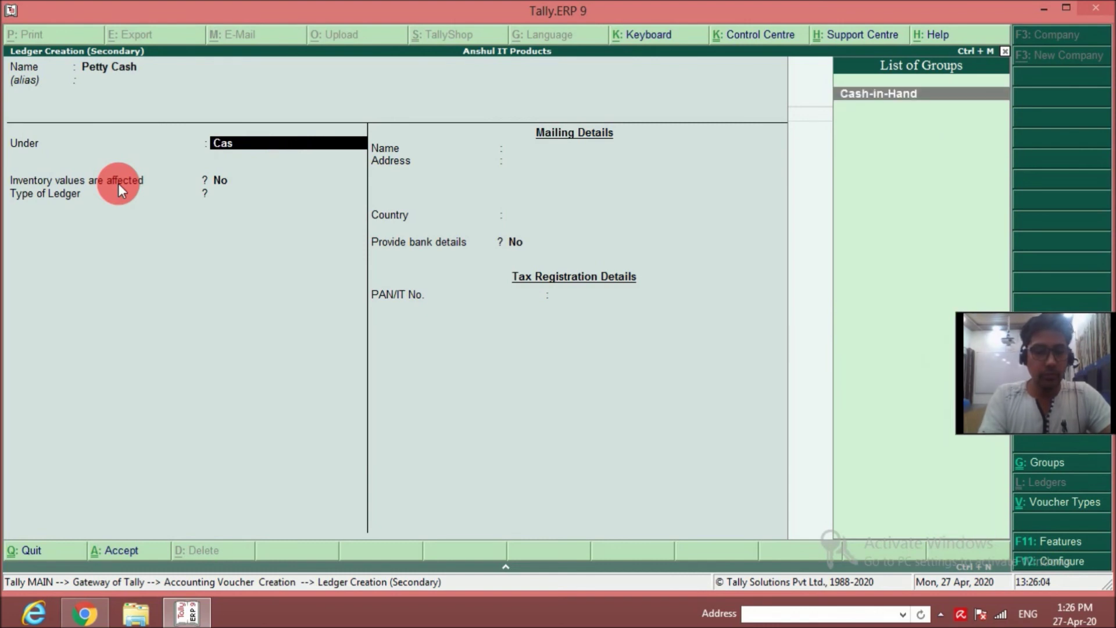
{"action": "key", "text": "Return"}
{"action": "key", "text": "Return"}
{"action": "key", "text": "Return"}
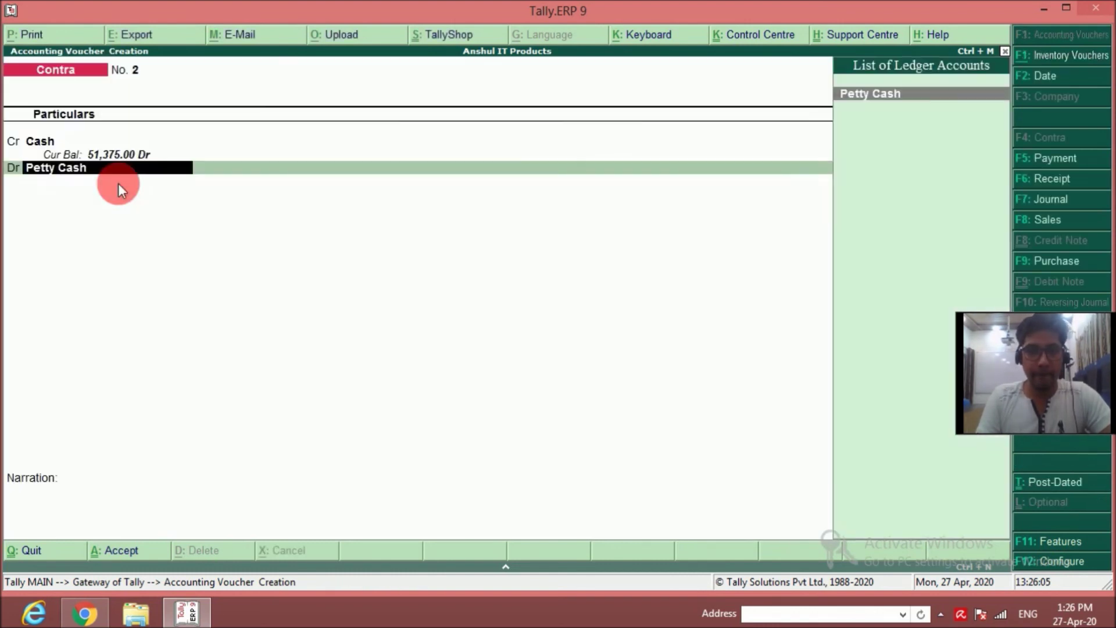
Step: Debit Petty Cash with 5,000, enter the narration "For cash trf to petty cash" and save the contra voucher
{"action": "key", "text": "Return"}
{"action": "key", "text": "Return"}
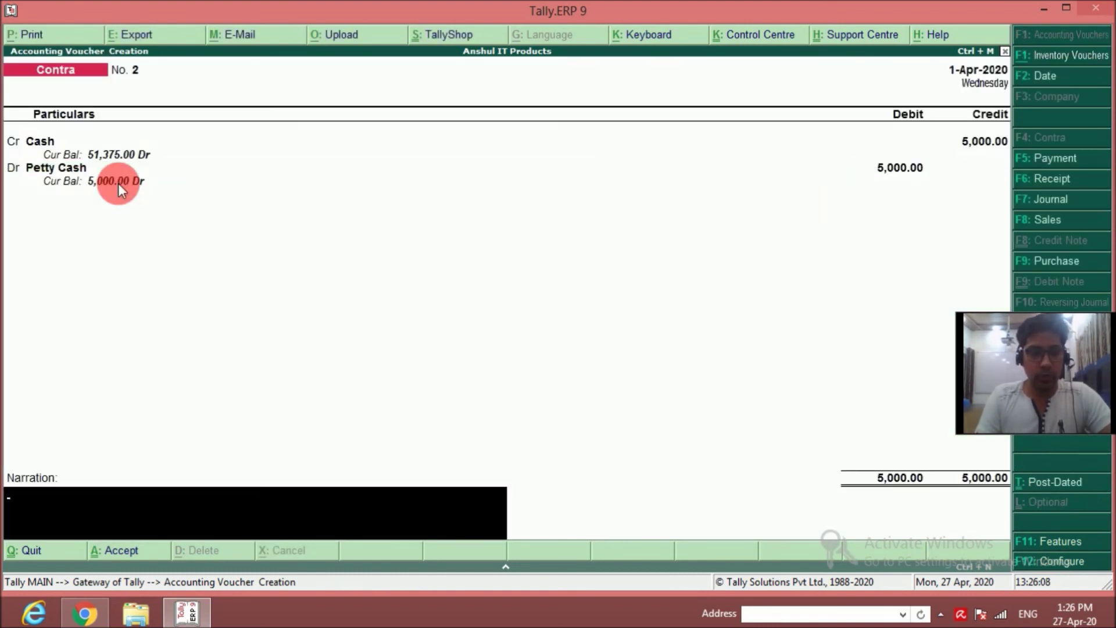
{"action": "type", "text": "For "}
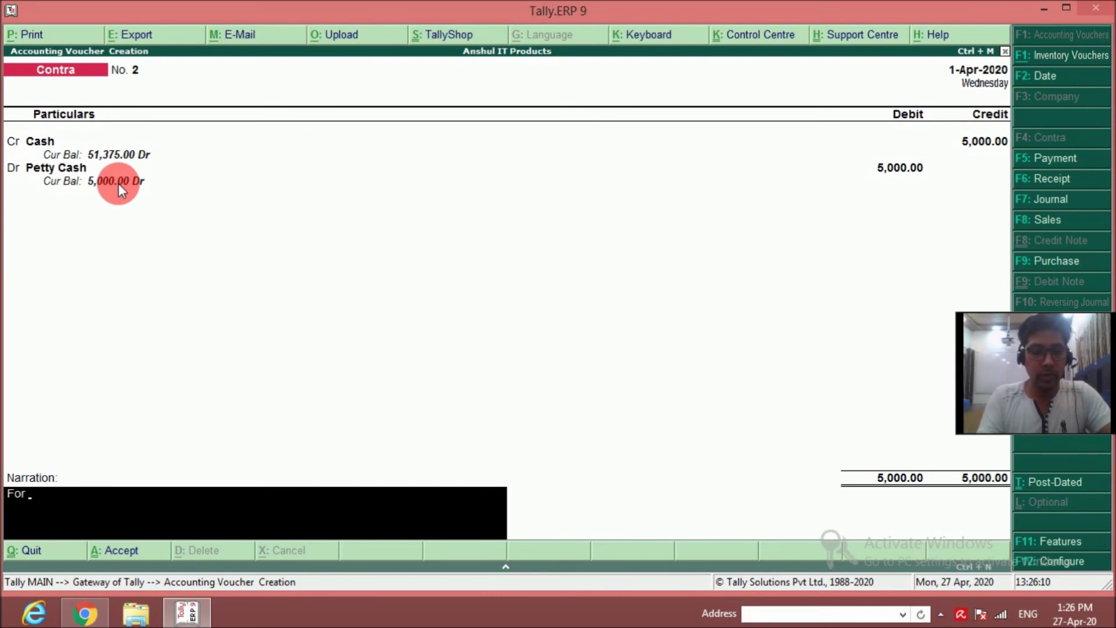
{"action": "type", "text": "cash trf to petty cash"}
{"action": "key", "text": "Return"}
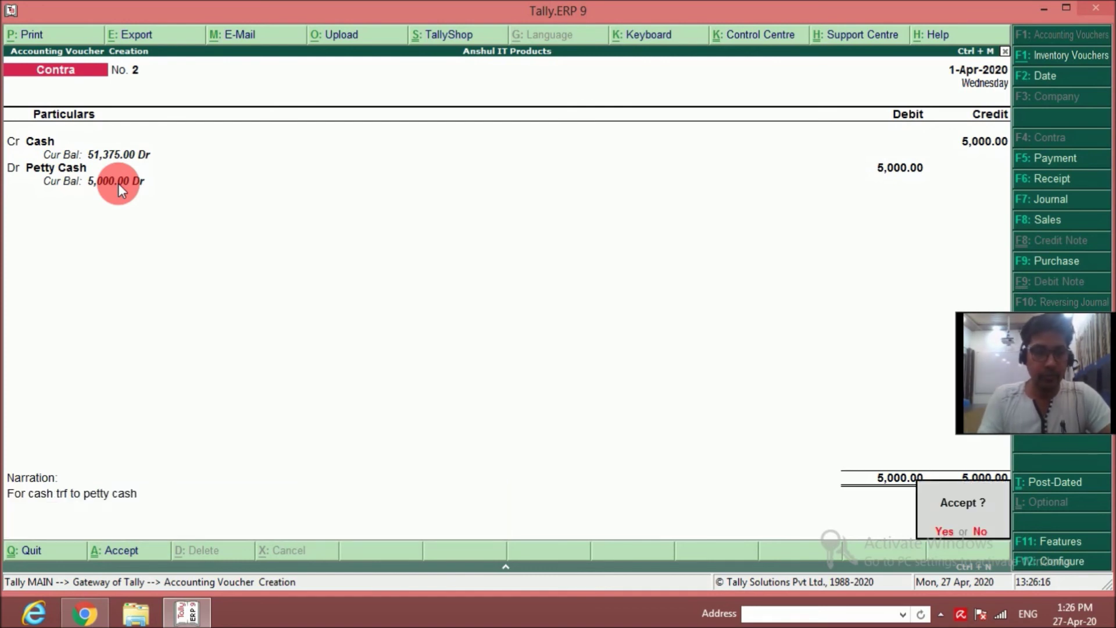
{"action": "key", "text": "Return"}
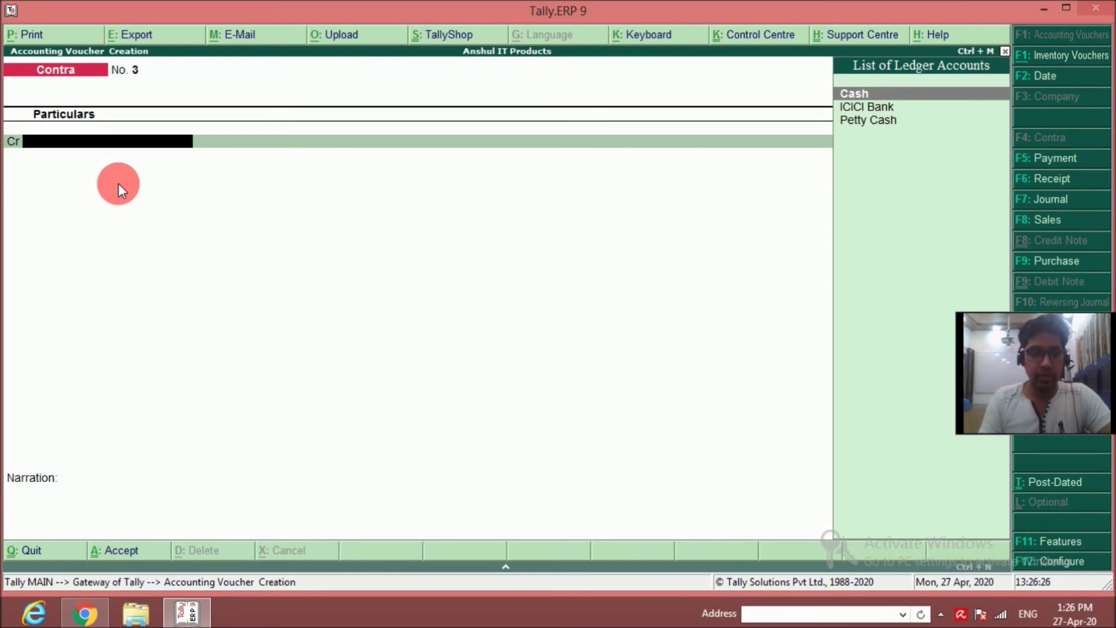
Step: Switch to a payment voucher and create a "Staff Welfare" ledger under Indirect Expenses for its debit line
{"action": "key", "text": "F5"}
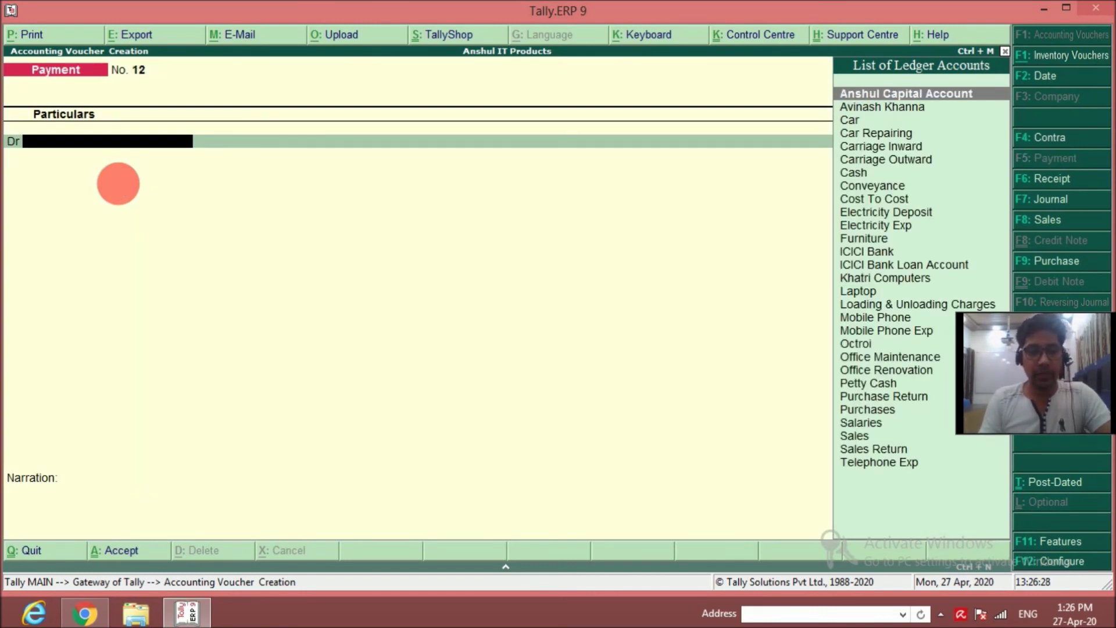
{"action": "key", "text": "alt+c"}
{"action": "type", "text": "Staff Welfare"}
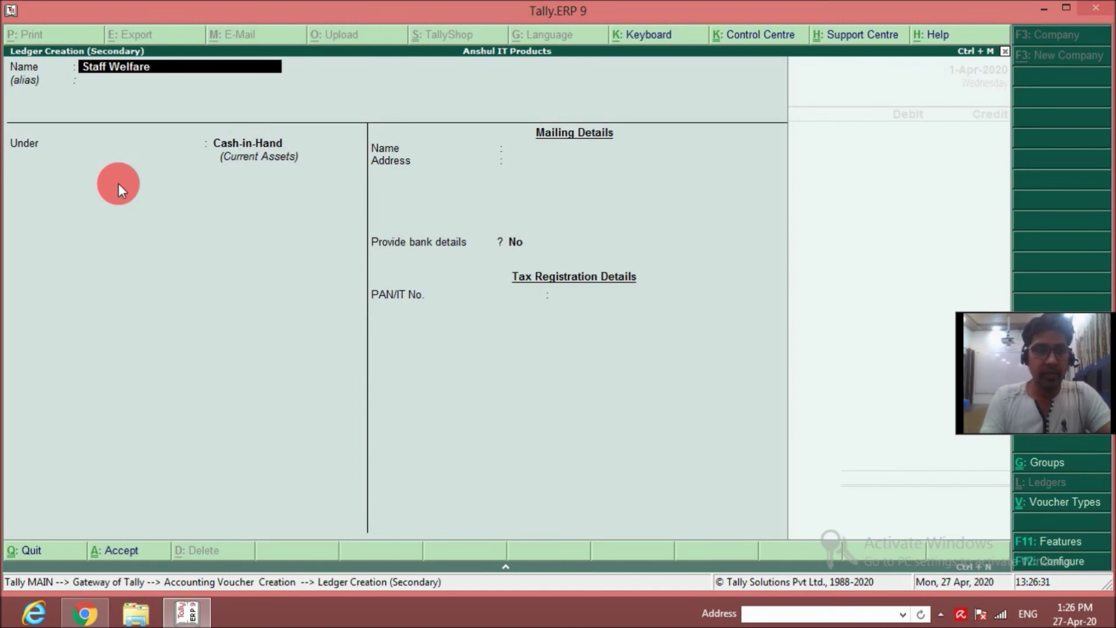
{"action": "key", "text": "Return"}
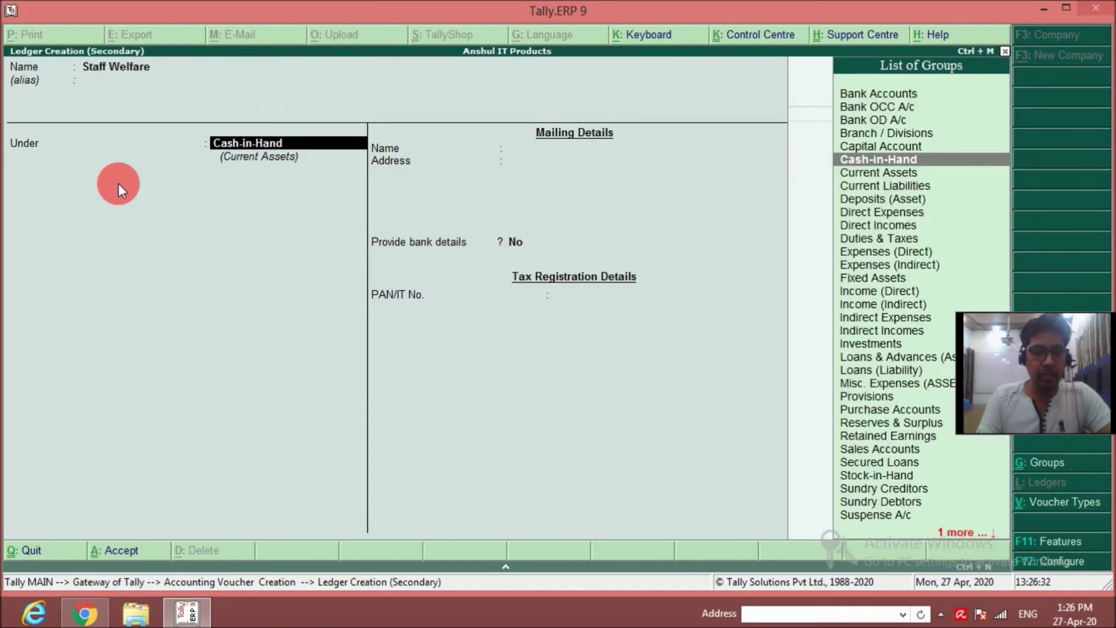
{"action": "type", "text": "Ind"}
{"action": "key", "text": "Down"}
{"action": "key", "text": "Down"}
{"action": "key", "text": "Return"}
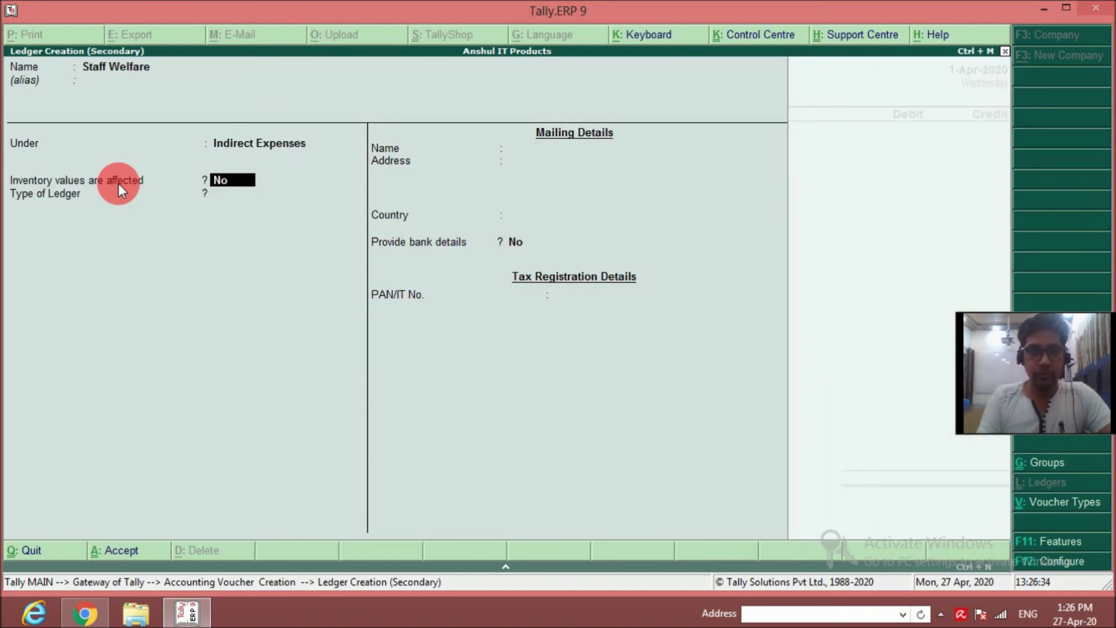
{"action": "key", "text": "ctrl+a"}
{"action": "key", "text": "Return"}
Step: Debit Staff Welfare with 150 and credit the same amount to Petty Cash
{"action": "type", "text": "15"}
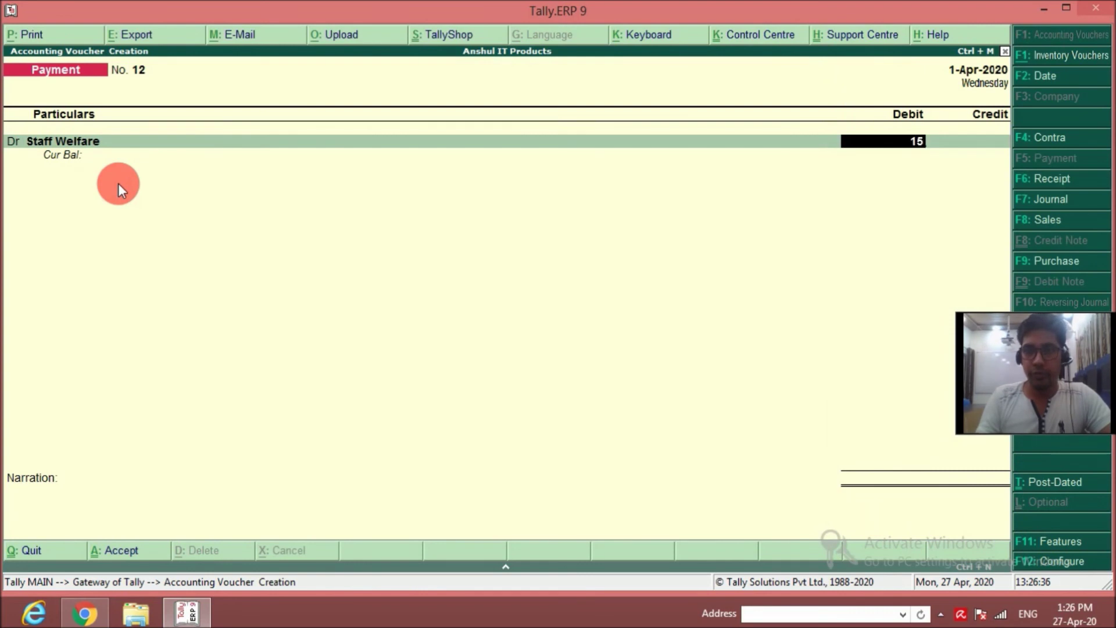
{"action": "type", "text": "0"}
{"action": "key", "text": "Return"}
{"action": "key", "text": "Down"}
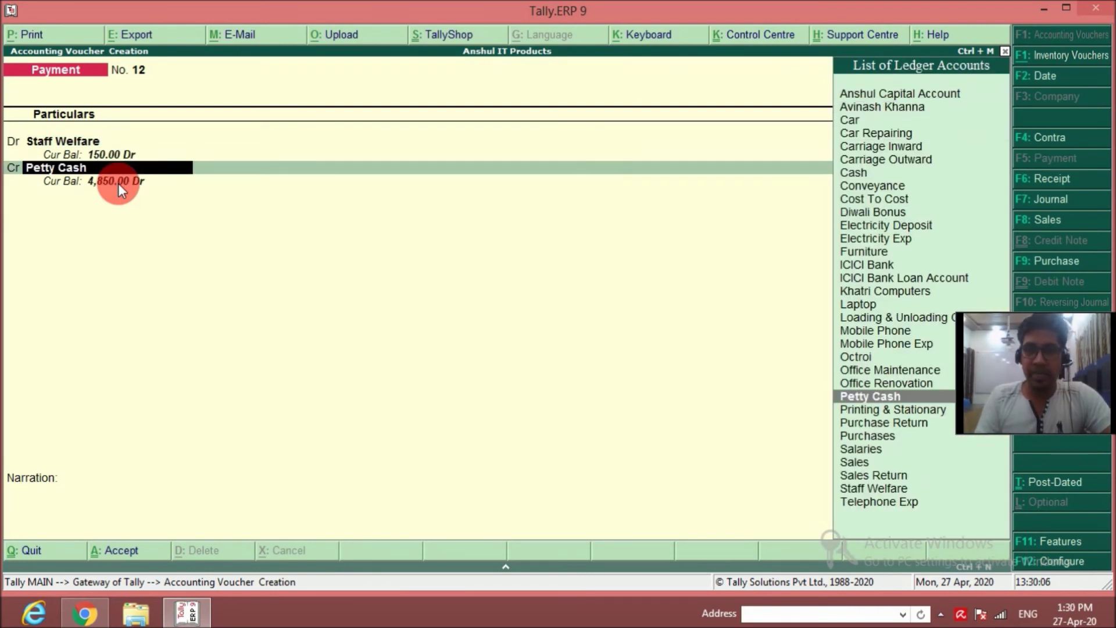
{"action": "key", "text": "Return"}
{"action": "key", "text": "Return"}
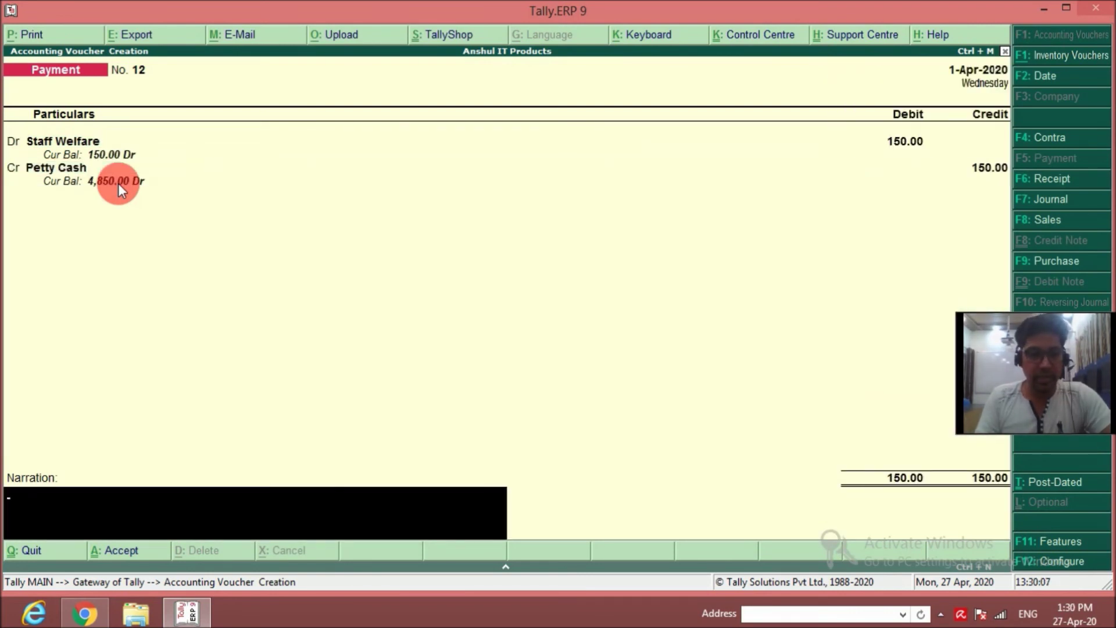
Step: Enter the narration "For snacks bought for staff" and save the payment voucher
{"action": "type", "text": "For snacks bought for staff"}
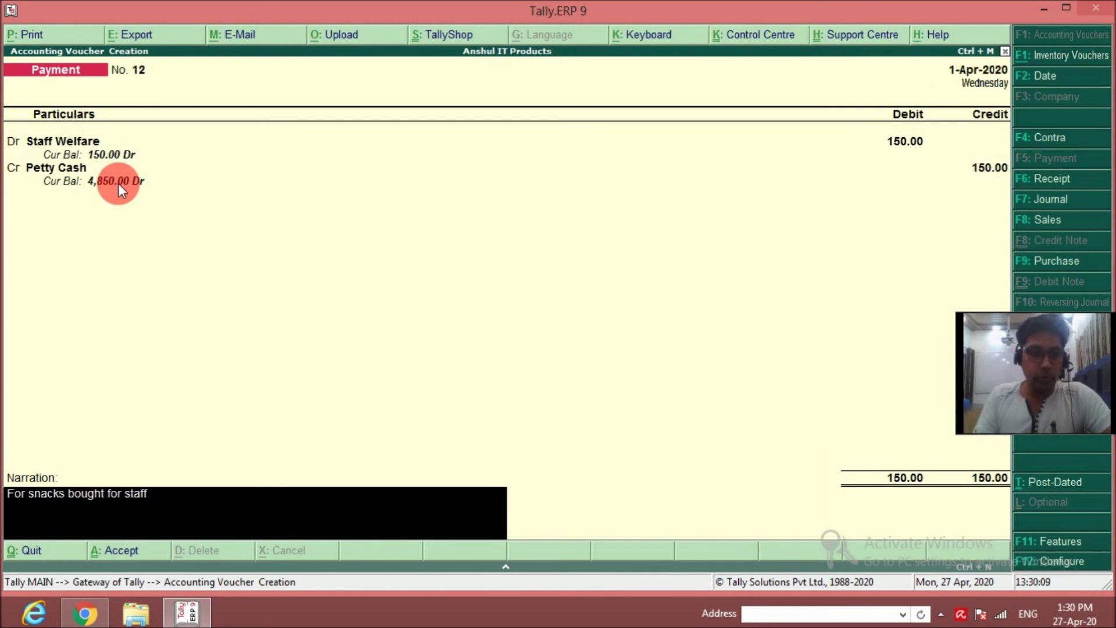
{"action": "key", "text": "Return"}
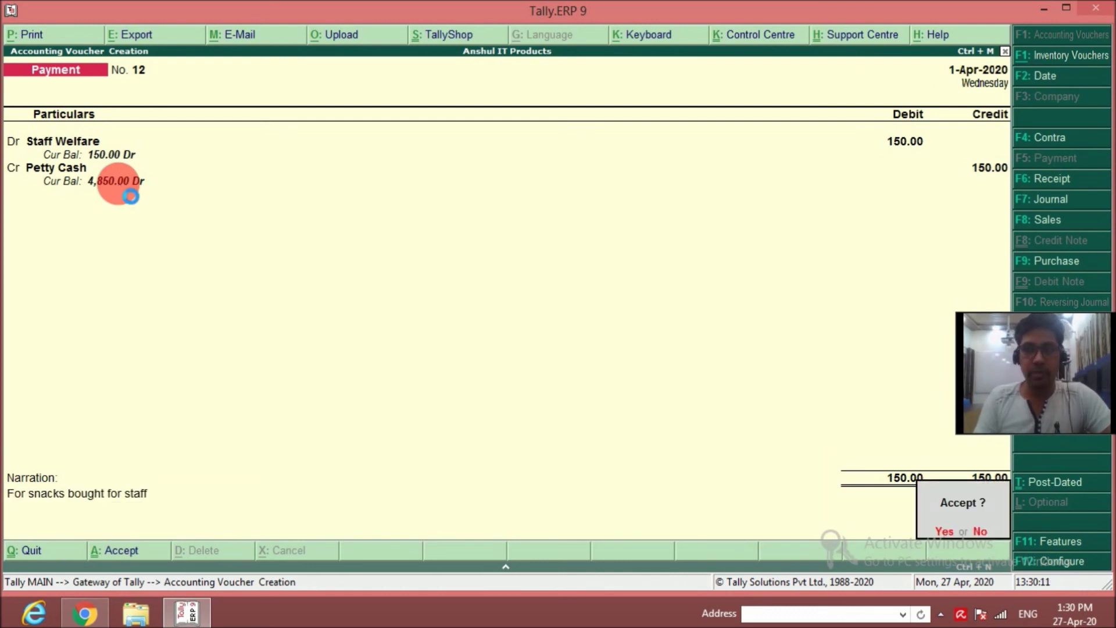
{"action": "key", "text": "Return"}
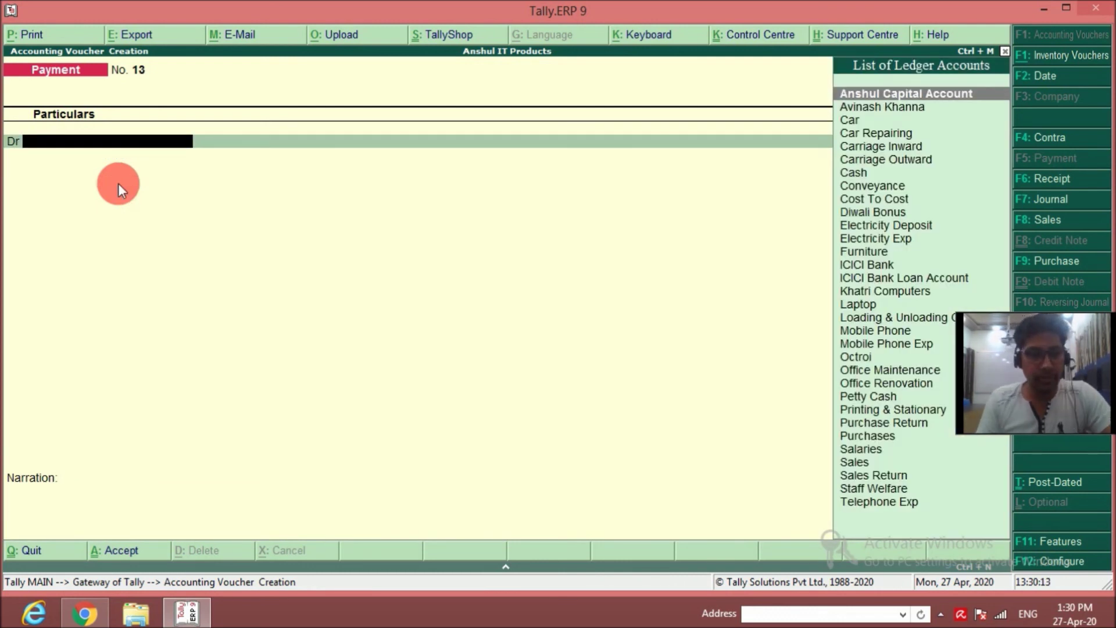
Step: In the new payment voucher, debit Printing & Stationary with 863 and credit Petty Cash instead of Cash
{"action": "type", "text": "pr"}
{"action": "key", "text": "Return"}
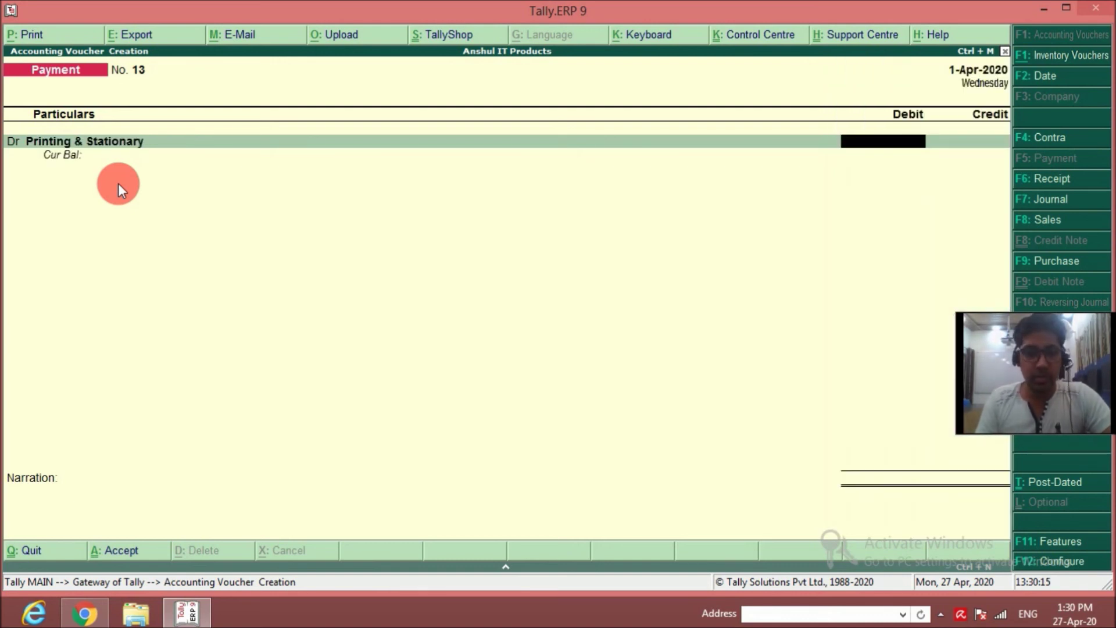
{"action": "type", "text": "863"}
{"action": "key", "text": "Return"}
{"action": "key", "text": "Return"}
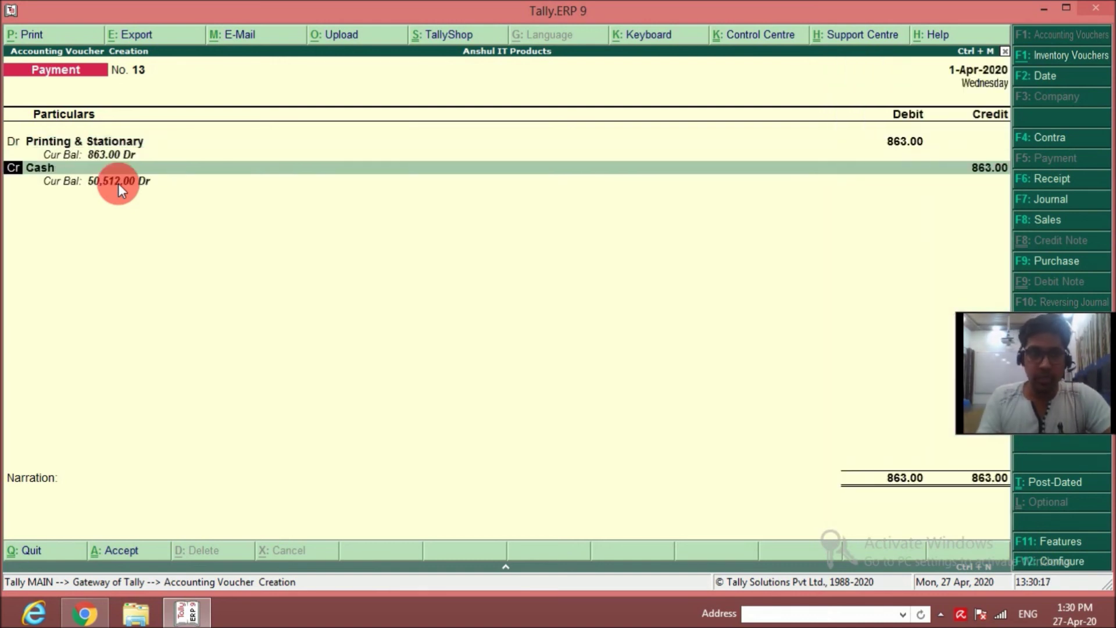
{"action": "key", "text": "Return"}
{"action": "type", "text": "Petty"}
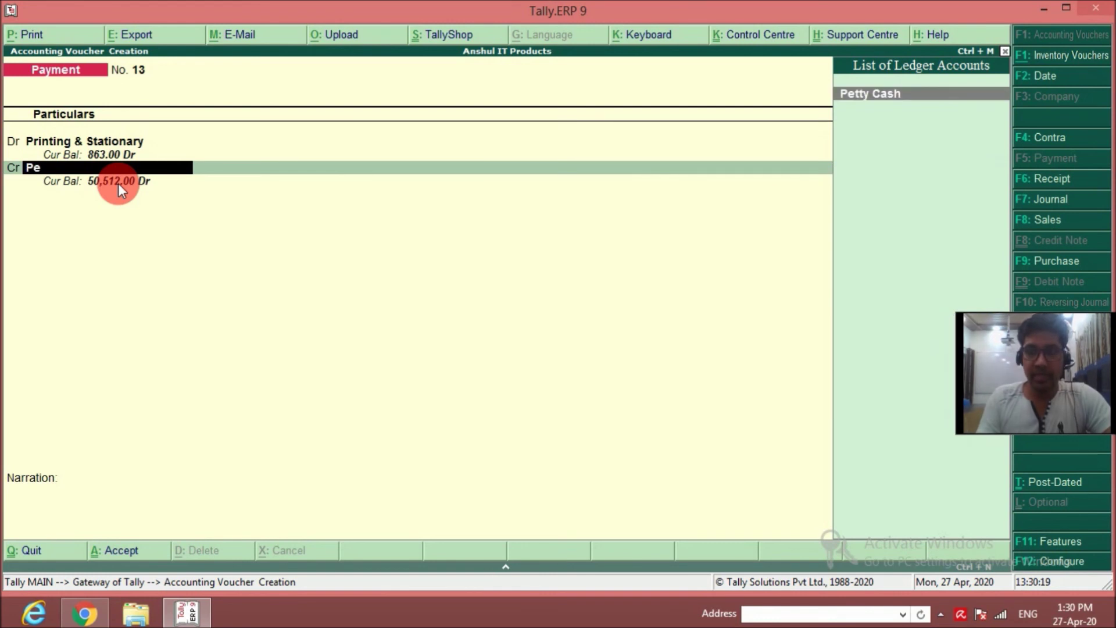
{"action": "key", "text": "Return"}
{"action": "key", "text": "Return"}
Step: Enter the narration "For stationary purchased" and save the payment voucher
{"action": "type", "text": "For stationary purchased"}
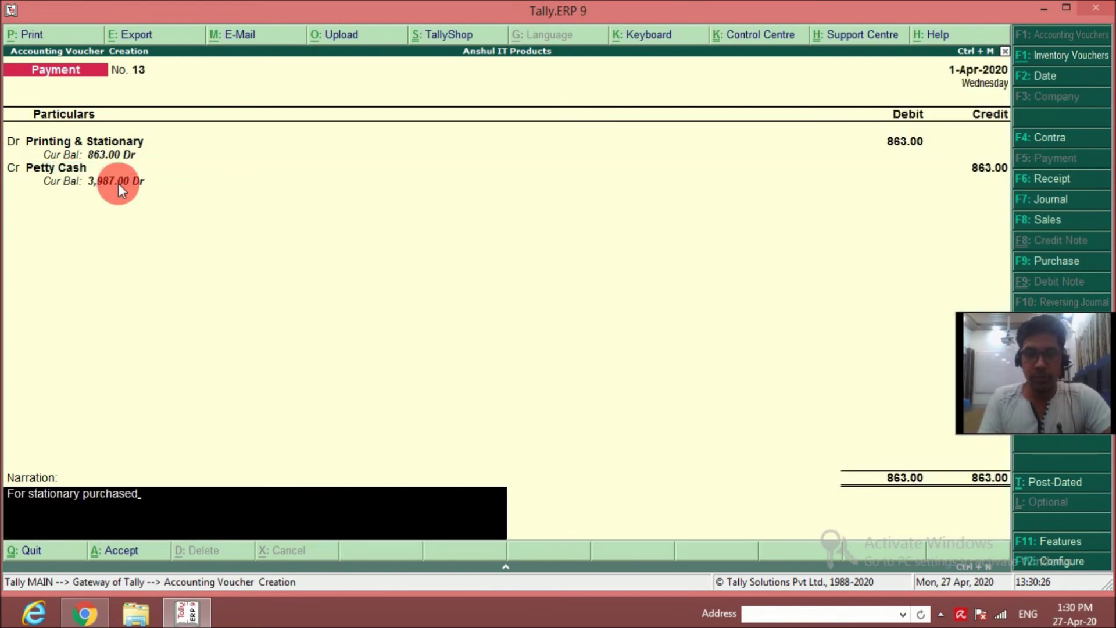
{"action": "key", "text": "Return"}
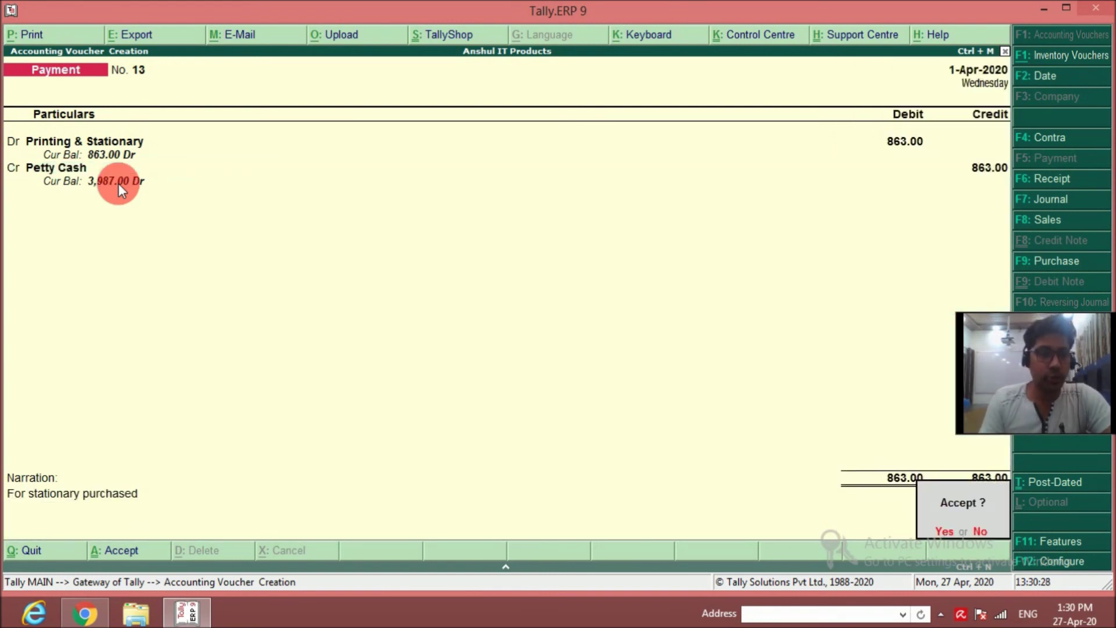
{"action": "key", "text": "Return"}
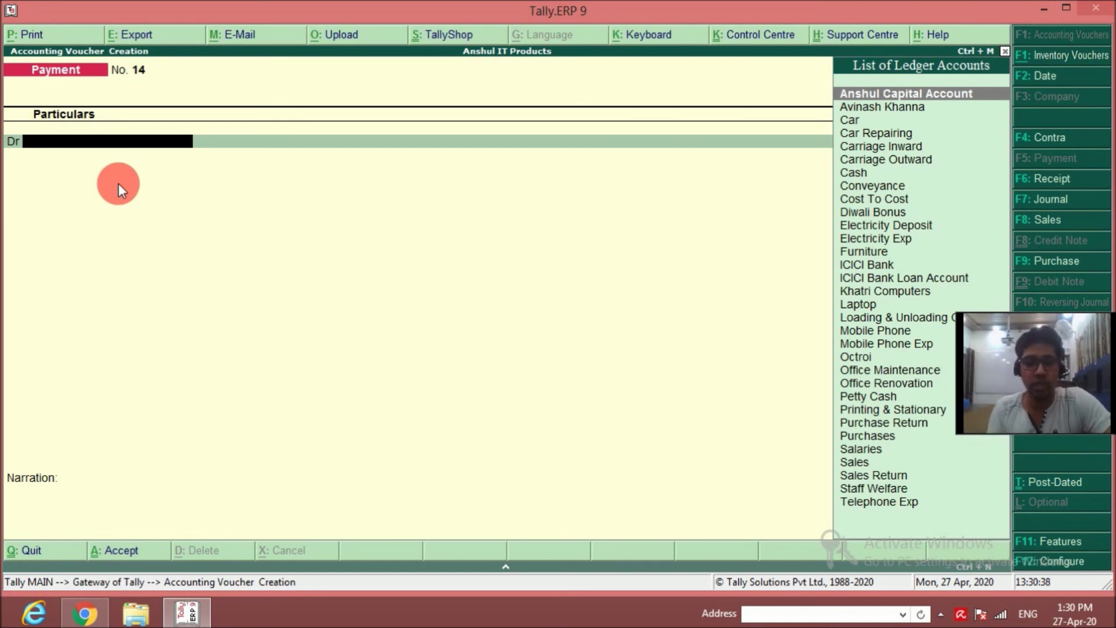
Step: Set the new payment voucher's date to 1-Nov-2020
{"action": "key", "text": "F2"}
{"action": "type", "text": "1.11"}
{"action": "key", "text": "Return"}
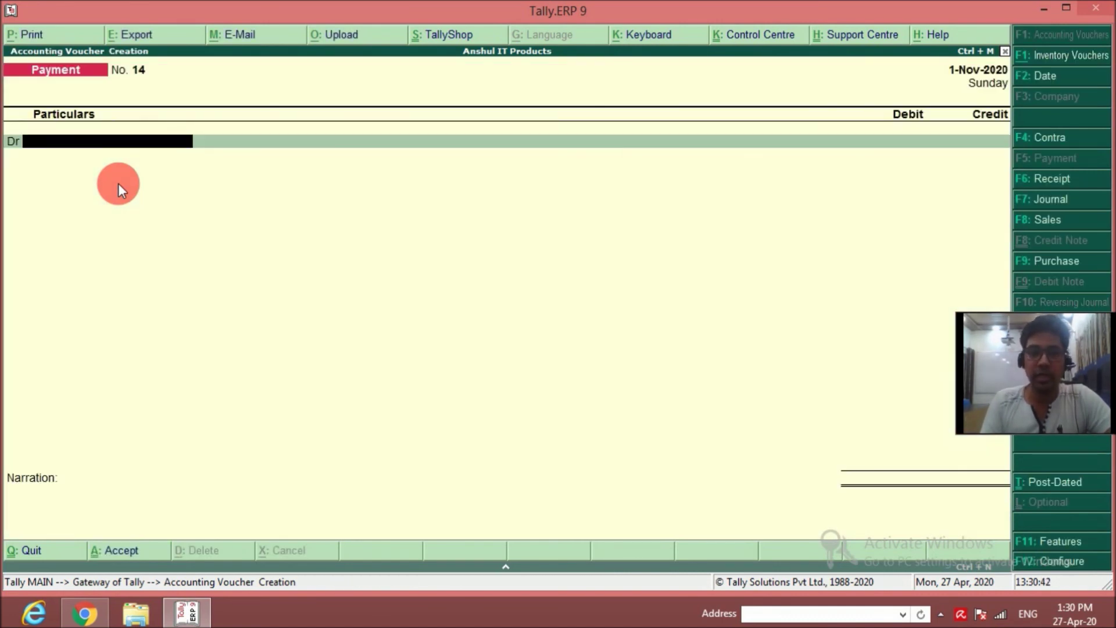
Step: Debit Diwali Bonus with 500 and credit the same amount to Cash
{"action": "key", "text": "Return"}
{"action": "key", "text": "BackSpace"}
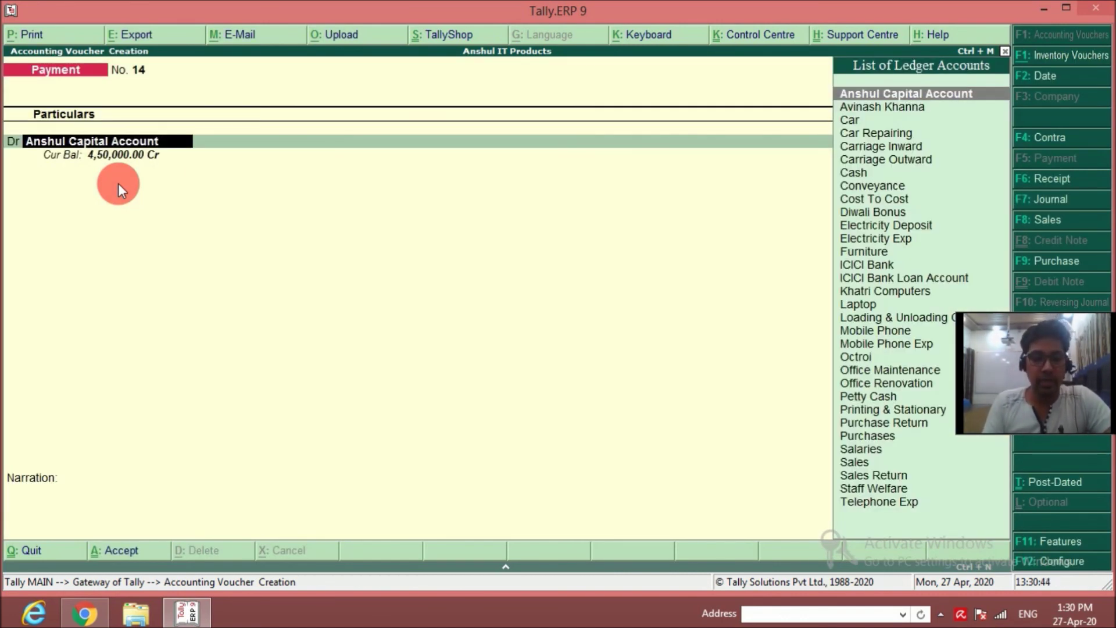
{"action": "type", "text": "D"}
{"action": "key", "text": "Return"}
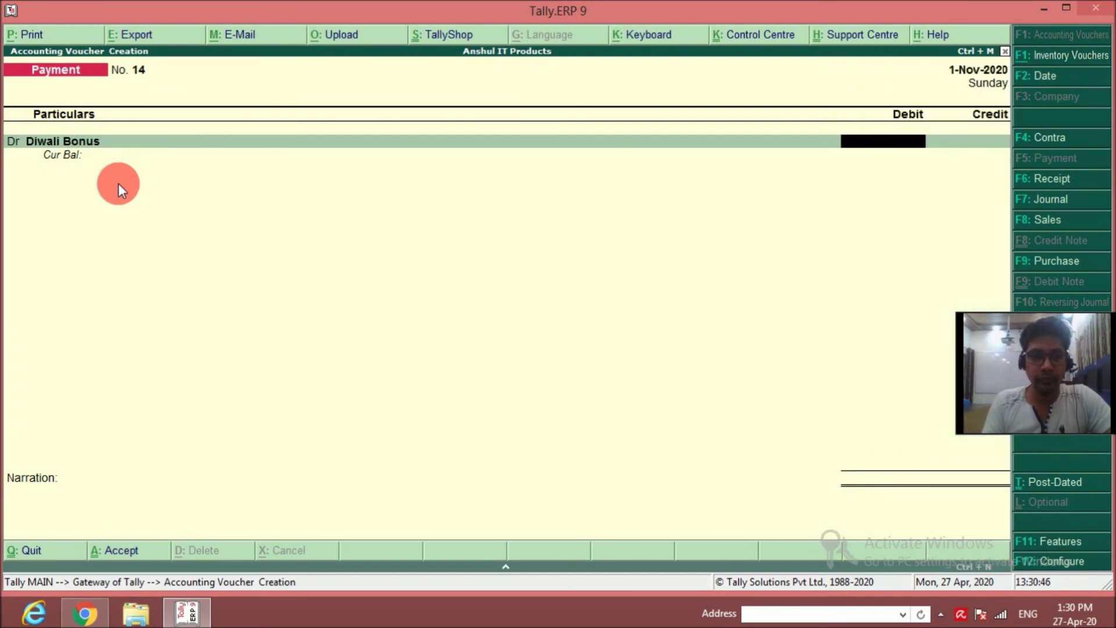
{"action": "type", "text": "500"}
{"action": "key", "text": "Return"}
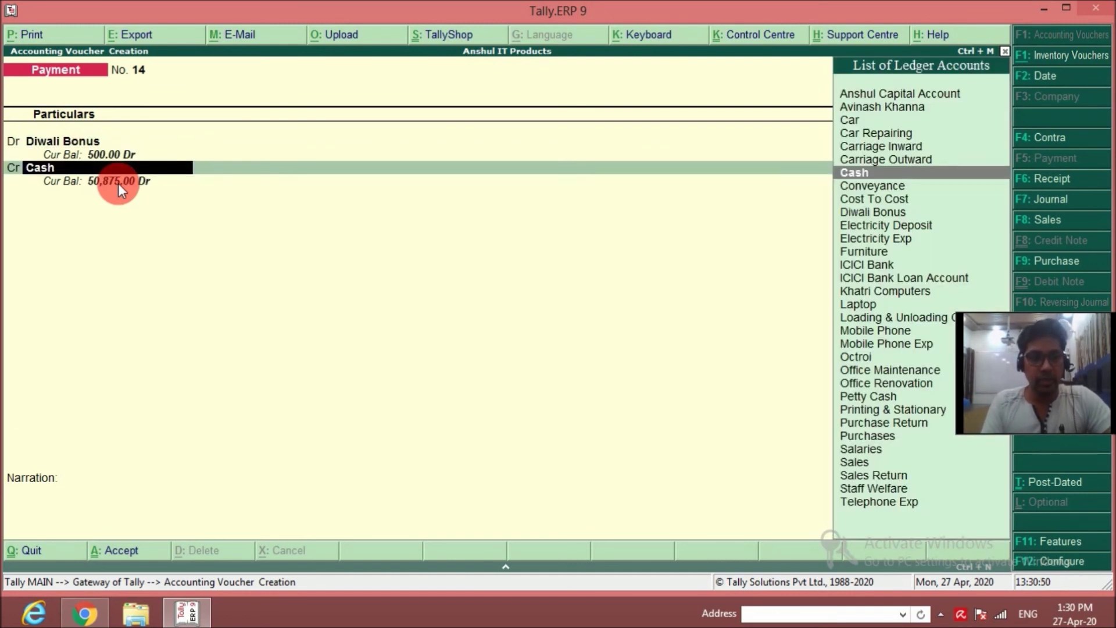
{"action": "key", "text": "Return"}
{"action": "key", "text": "Return"}
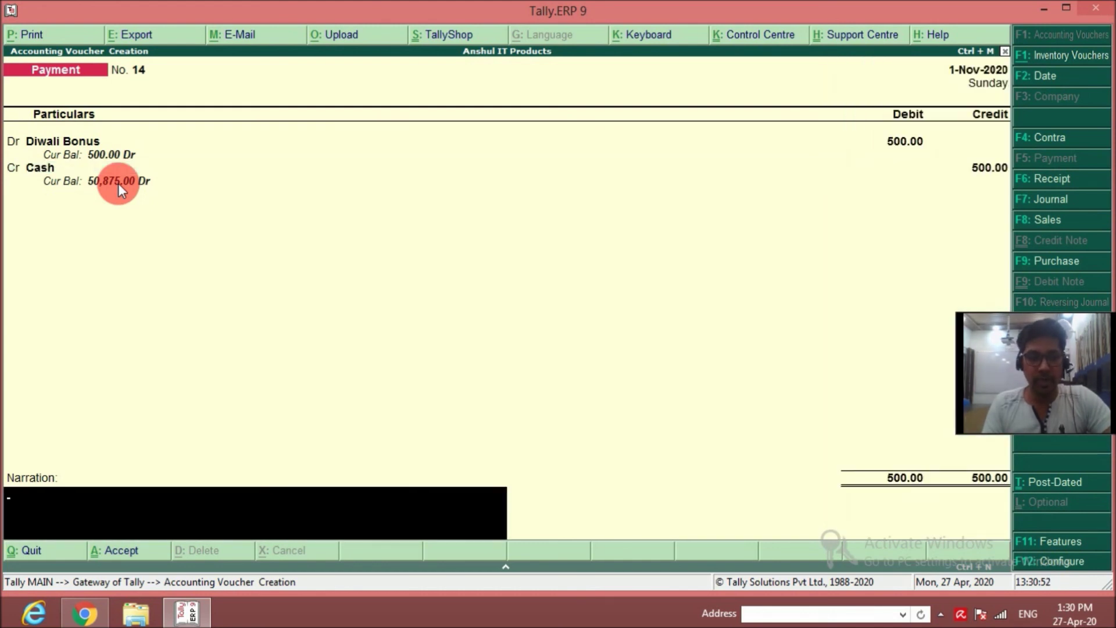
Step: Enter the narration "For diwali bonus paid to office staff" and save the payment voucher
{"action": "type", "text": "For d"}
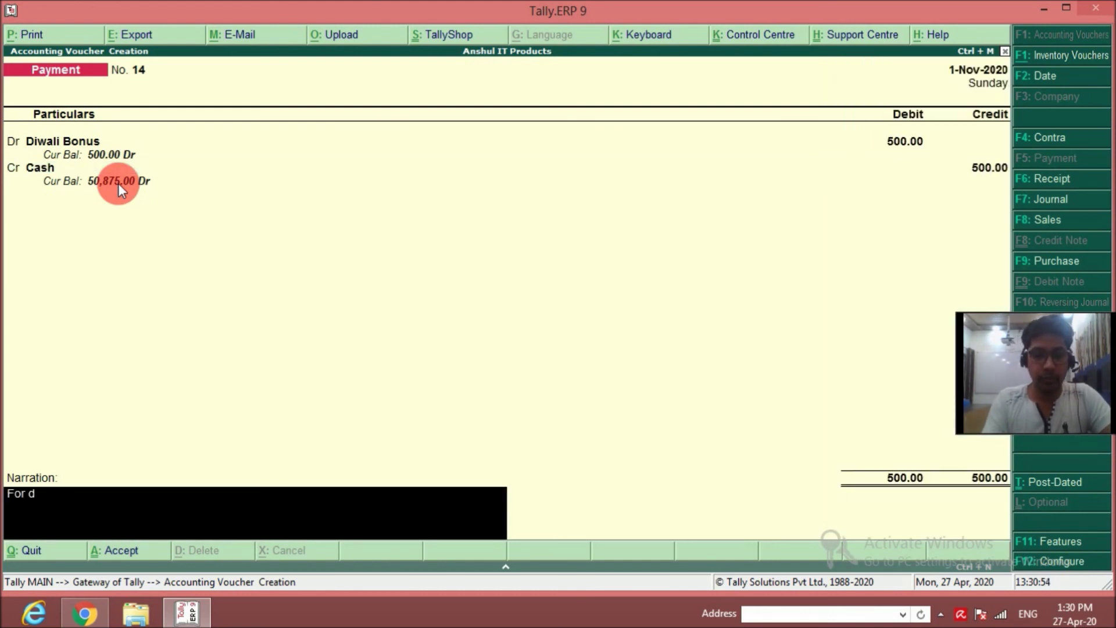
{"action": "type", "text": "iwali bonu"}
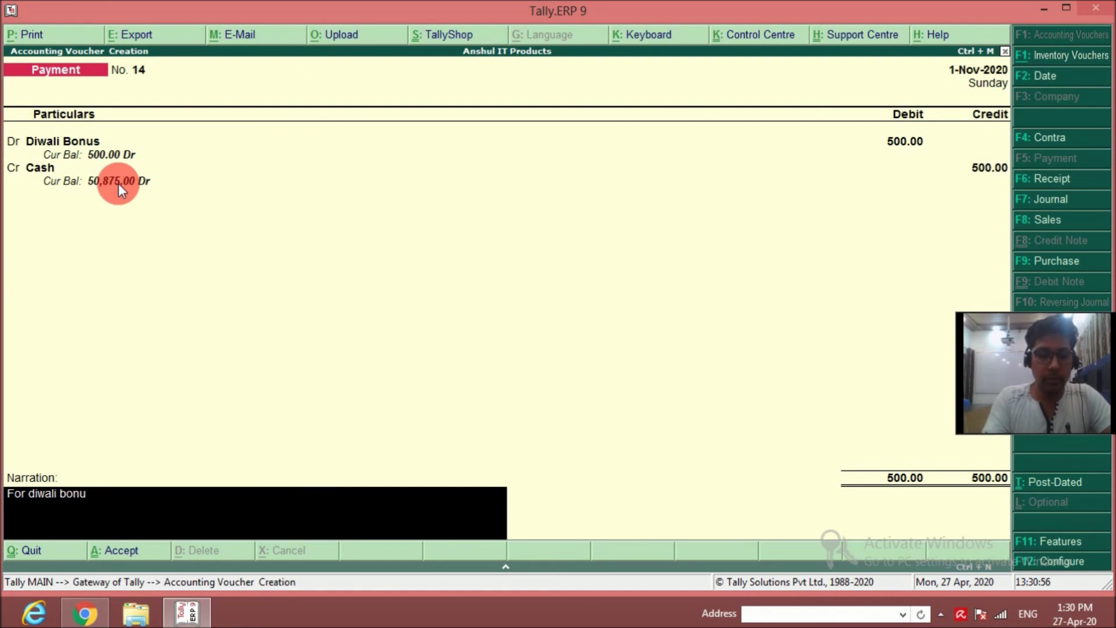
{"action": "type", "text": "s paid to "}
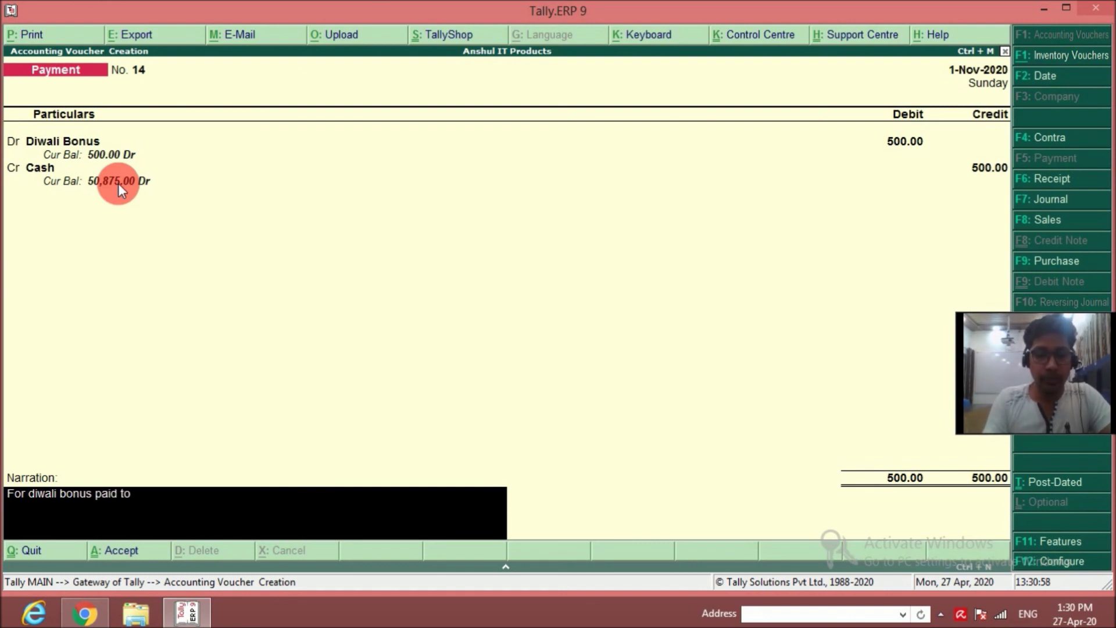
{"action": "type", "text": "office s"}
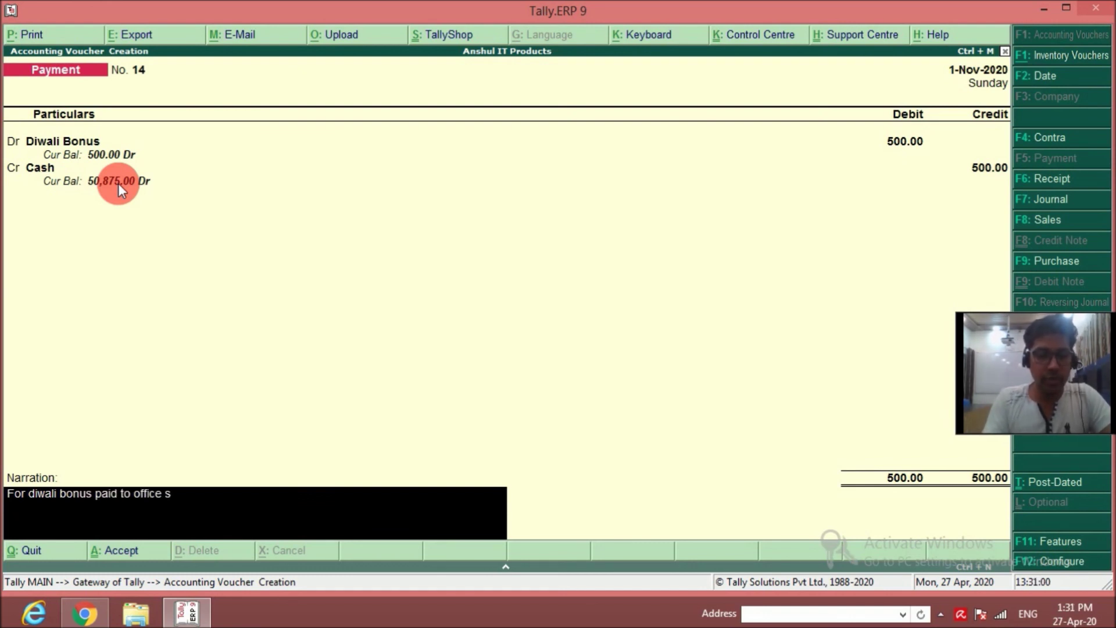
{"action": "type", "text": "taff"}
{"action": "key", "text": "Return"}
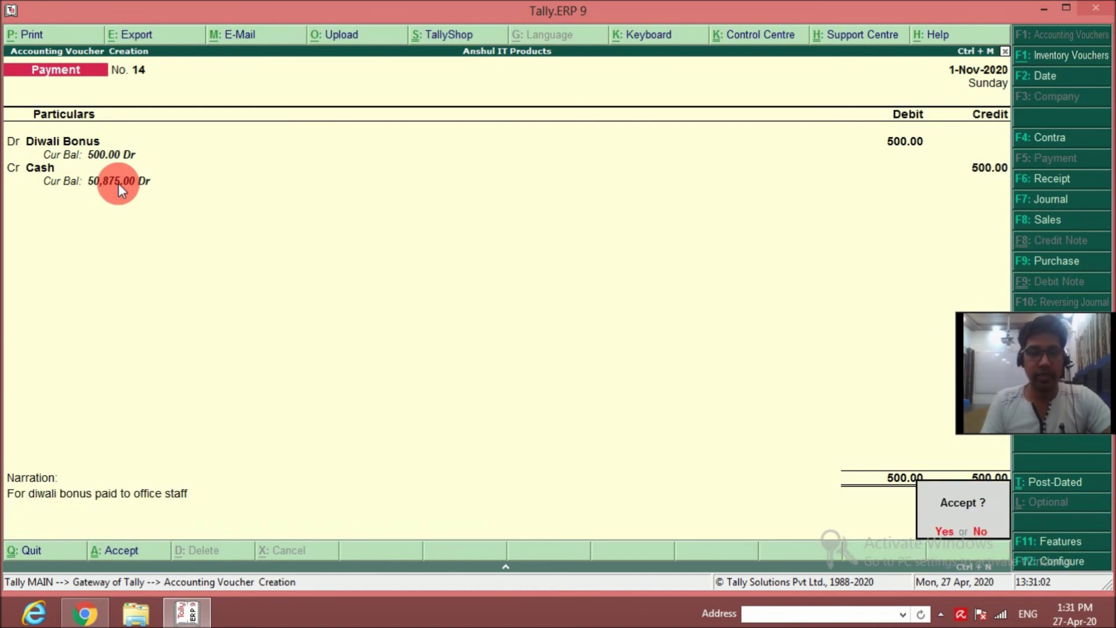
{"action": "key", "text": "y"}
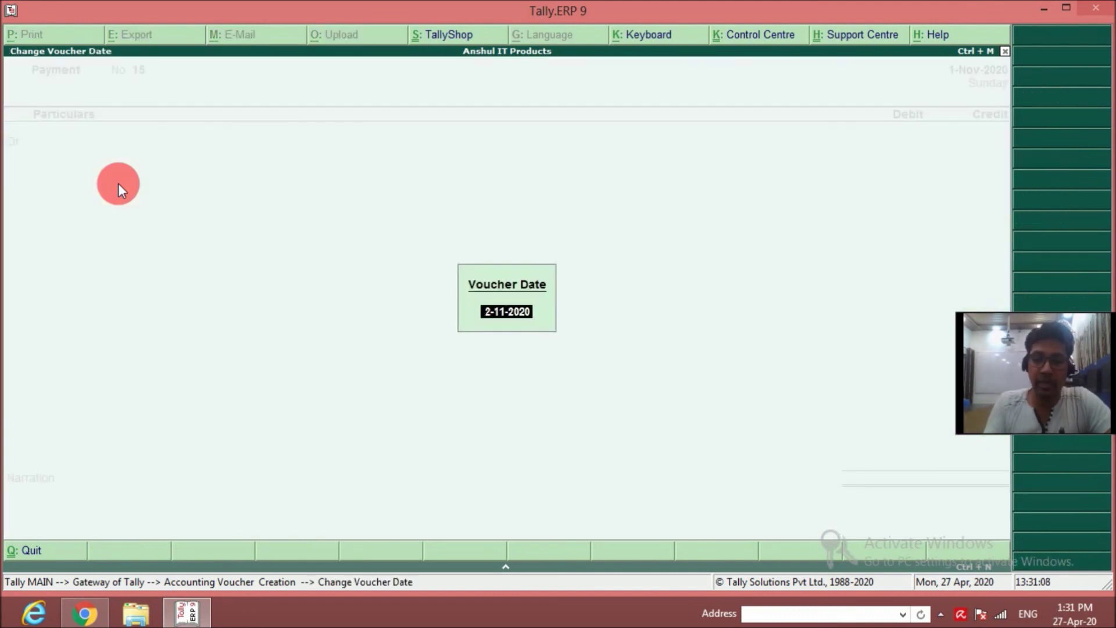
Step: Set the new voucher's date to 31-Mar-2021 and create a "Depreciation on Car @ 15%" ledger under Indirect Expenses for its debit line
{"action": "type", "text": "31-3"}
{"action": "key", "text": "Return"}
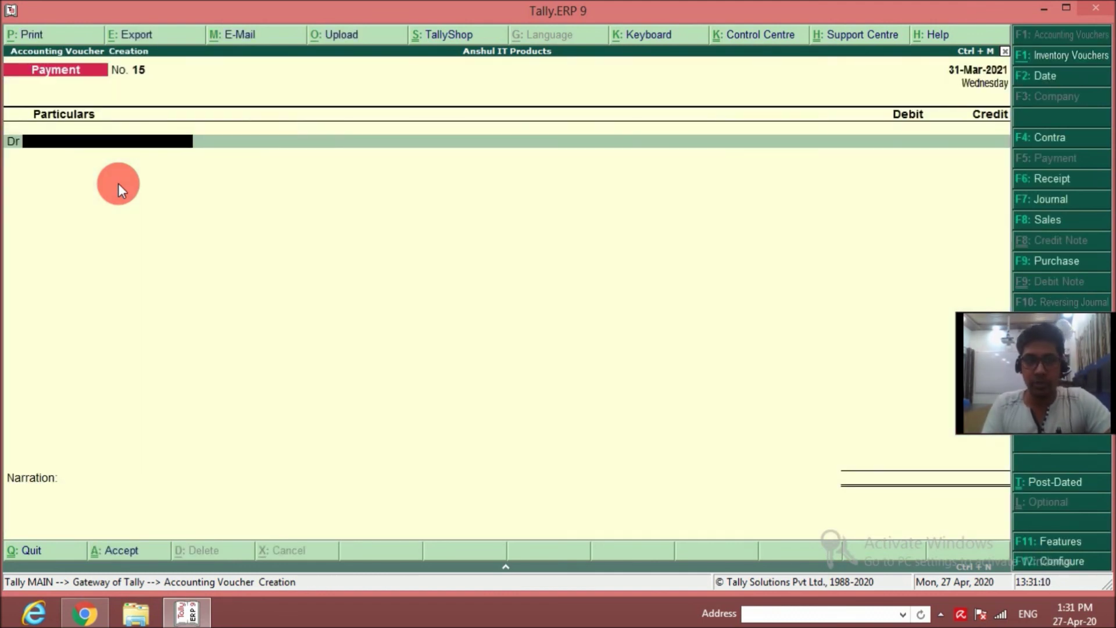
{"action": "key", "text": "alt+c"}
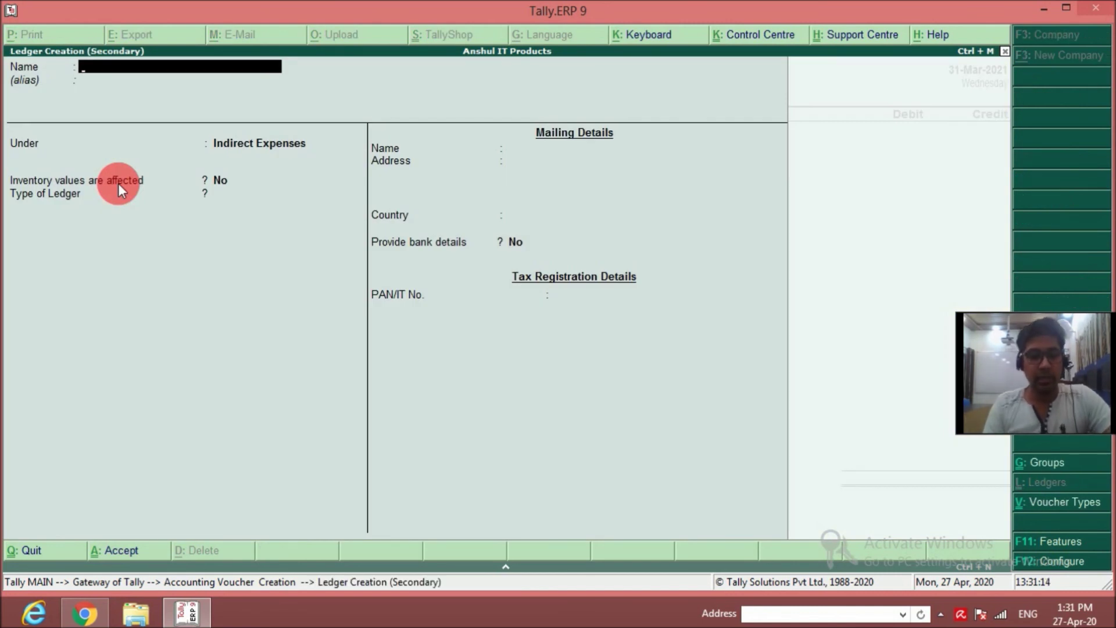
{"action": "type", "text": "Deprecia"}
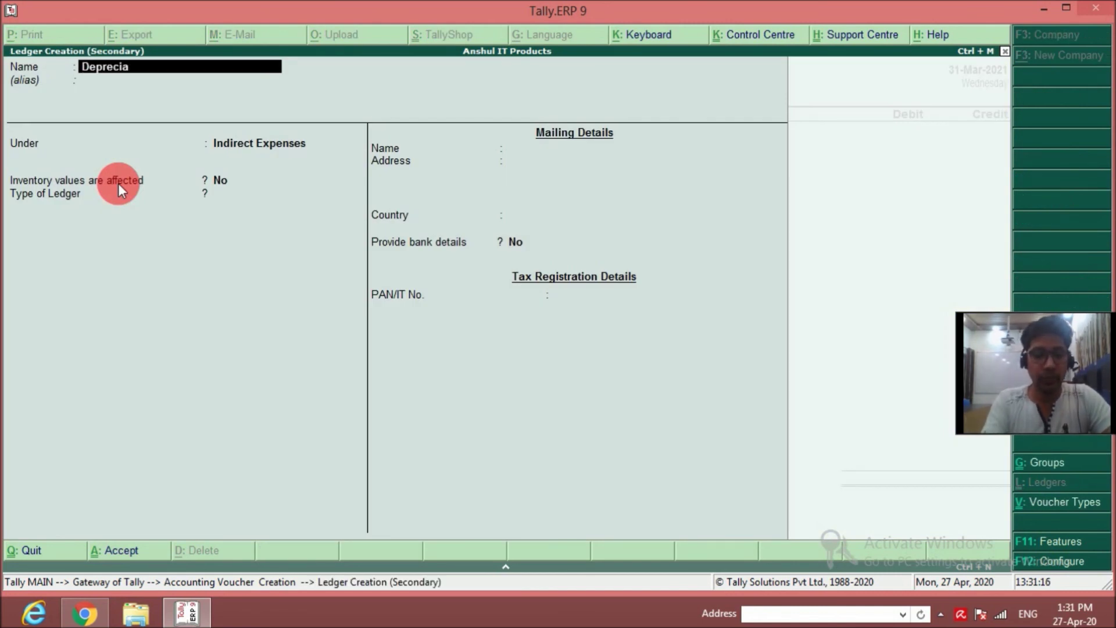
{"action": "type", "text": "tion on car"}
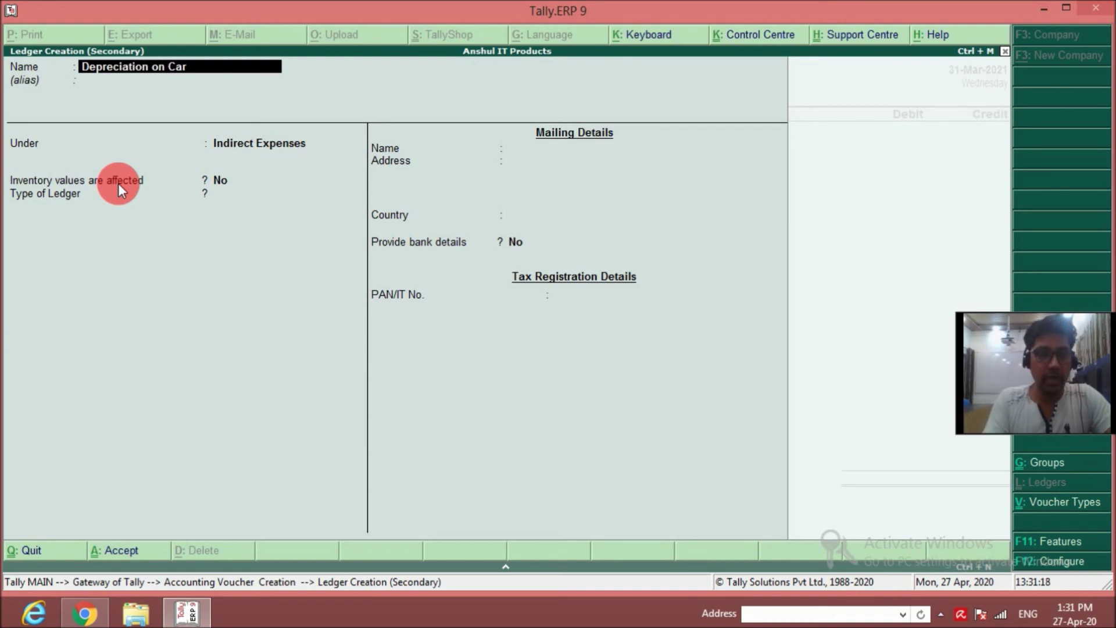
{"action": "type", "text": " @"}
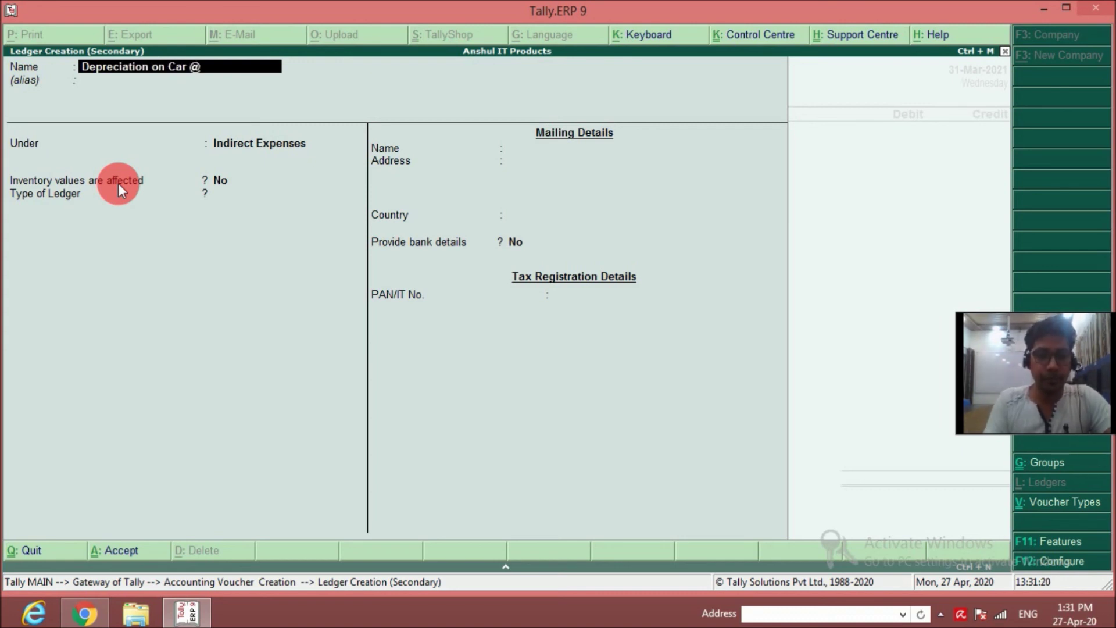
{"action": "type", "text": " 15%"}
{"action": "key", "text": "Return"}
{"action": "key", "text": "Return"}
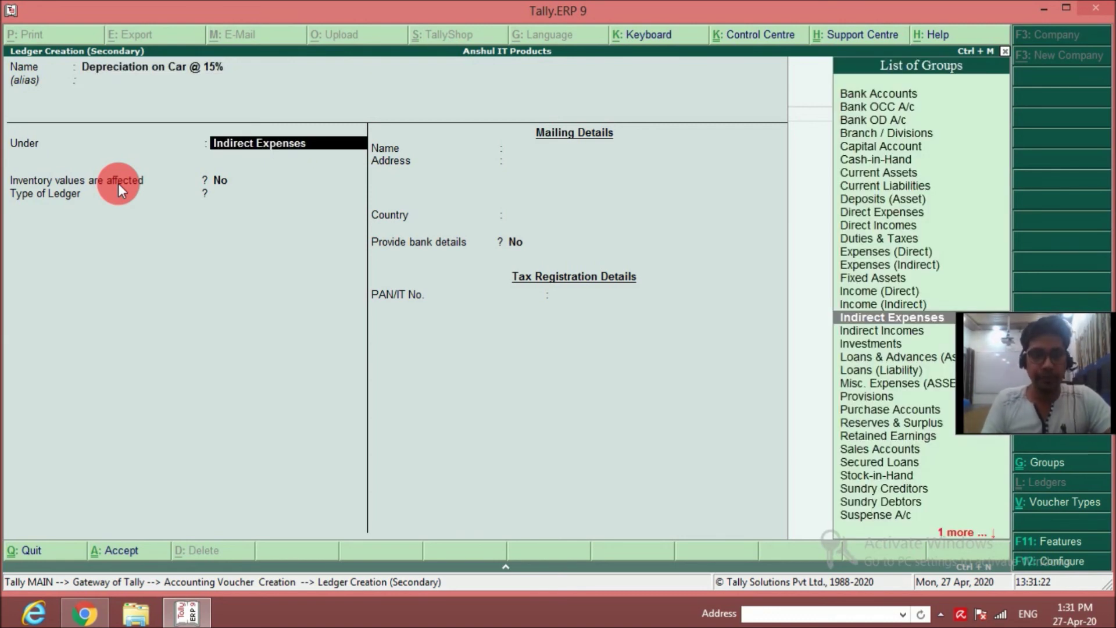
{"action": "key", "text": "Return"}
{"action": "key", "text": "Return"}
{"action": "key", "text": "Return"}
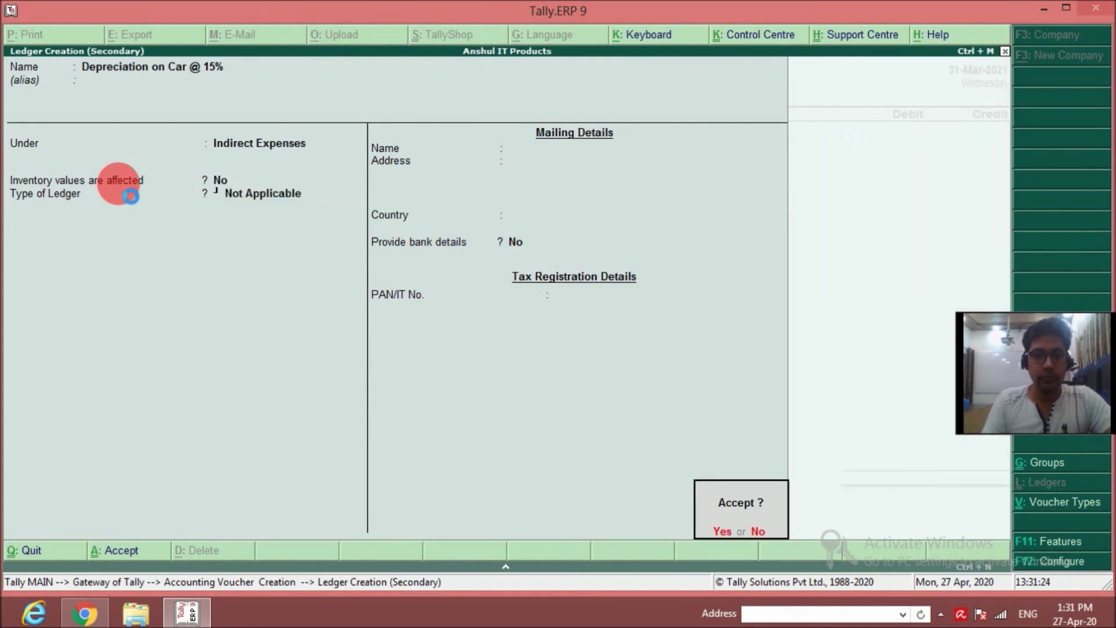
{"action": "key", "text": "Return"}
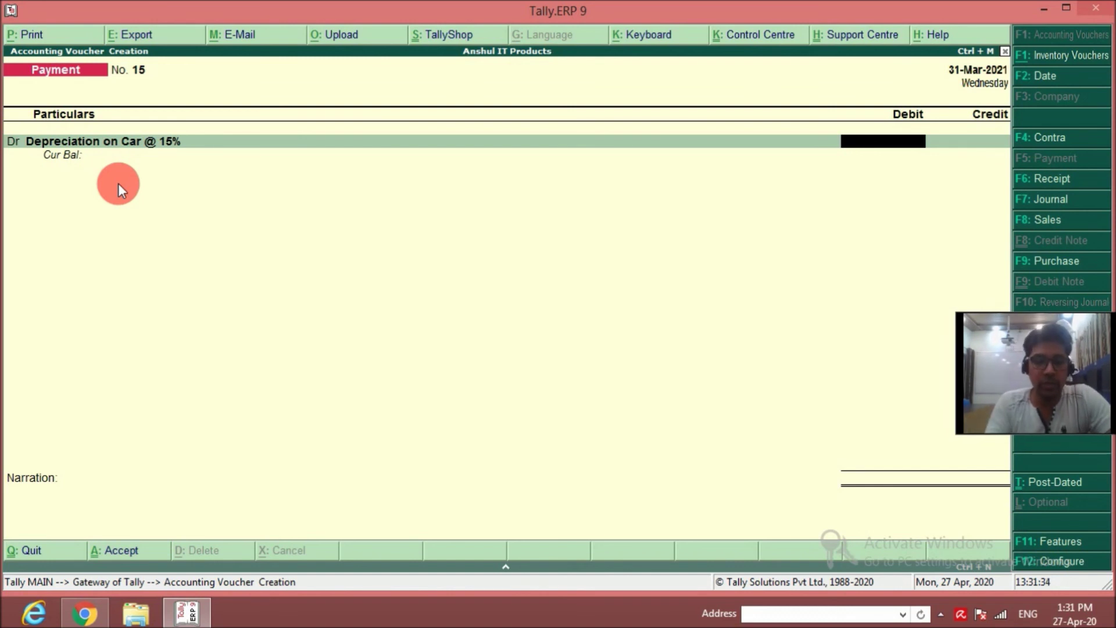
Step: Calculate 150000*15% with the built-in calculator and enter 22500 as the debit for Depreciation on Car @ 15%
{"action": "key", "text": "ctrl+n"}
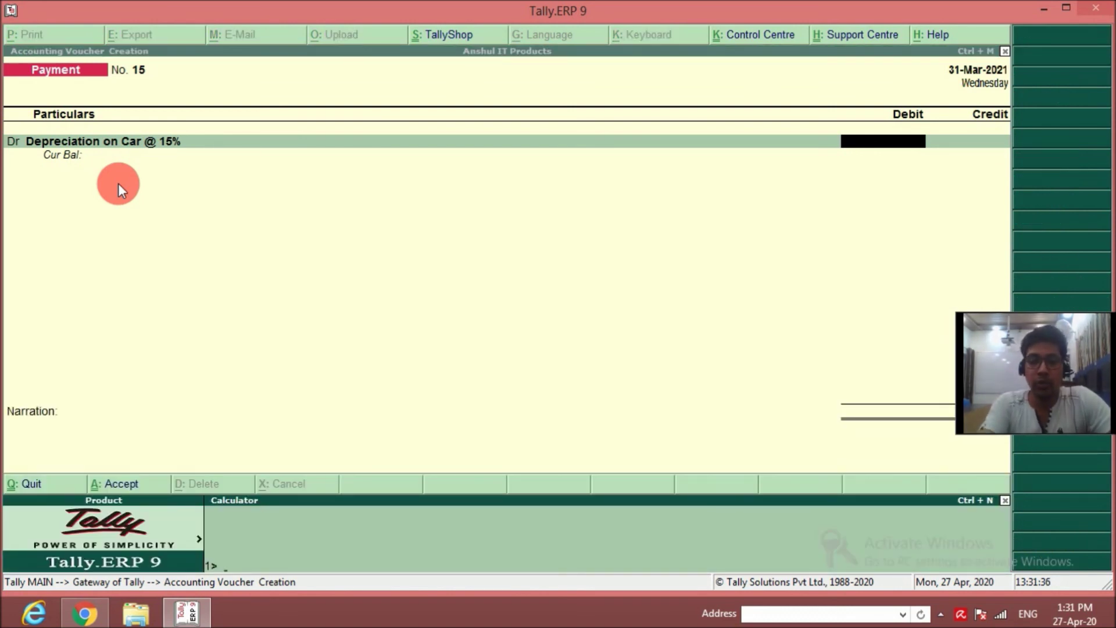
{"action": "type", "text": "150000"}
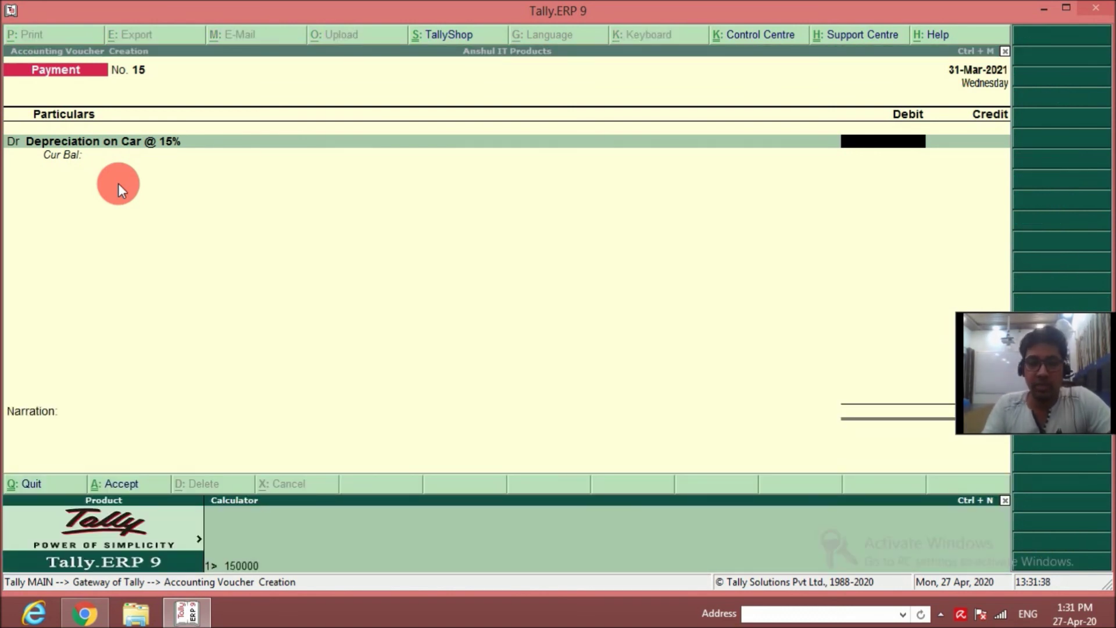
{"action": "type", "text": "*15"}
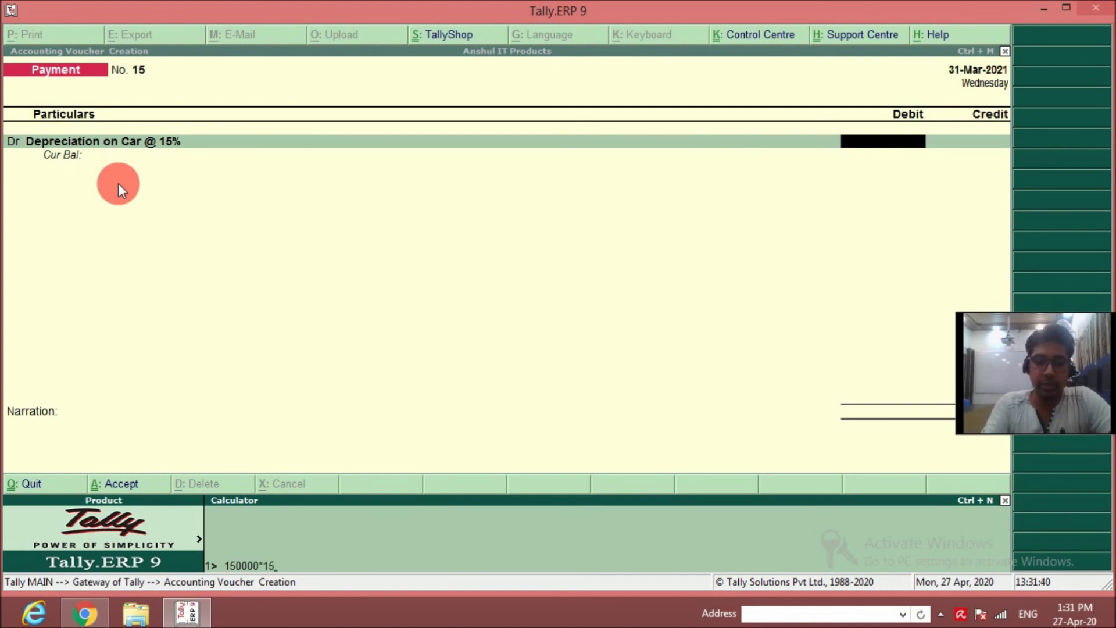
{"action": "type", "text": "%"}
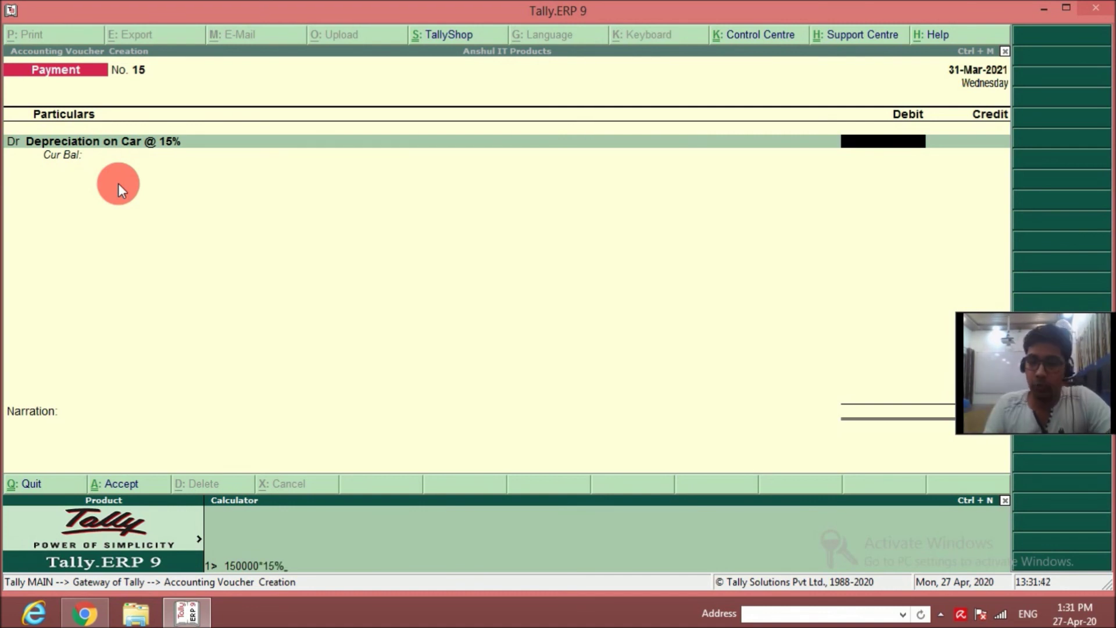
{"action": "key", "text": "Return"}
{"action": "key", "text": "ctrl+m"}
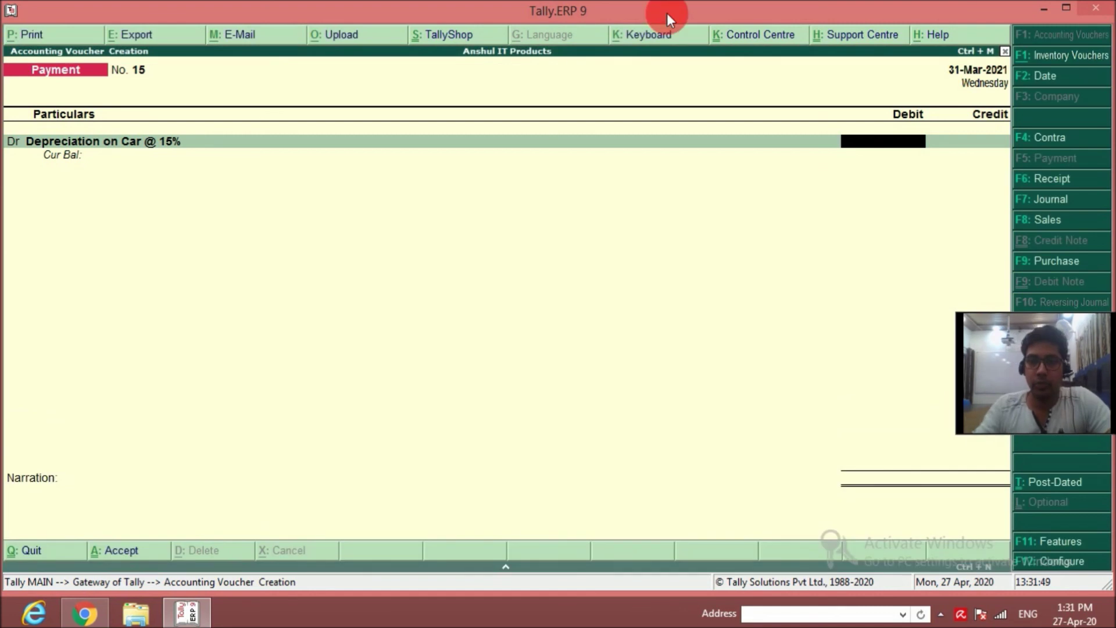
{"action": "type", "text": "22500"}
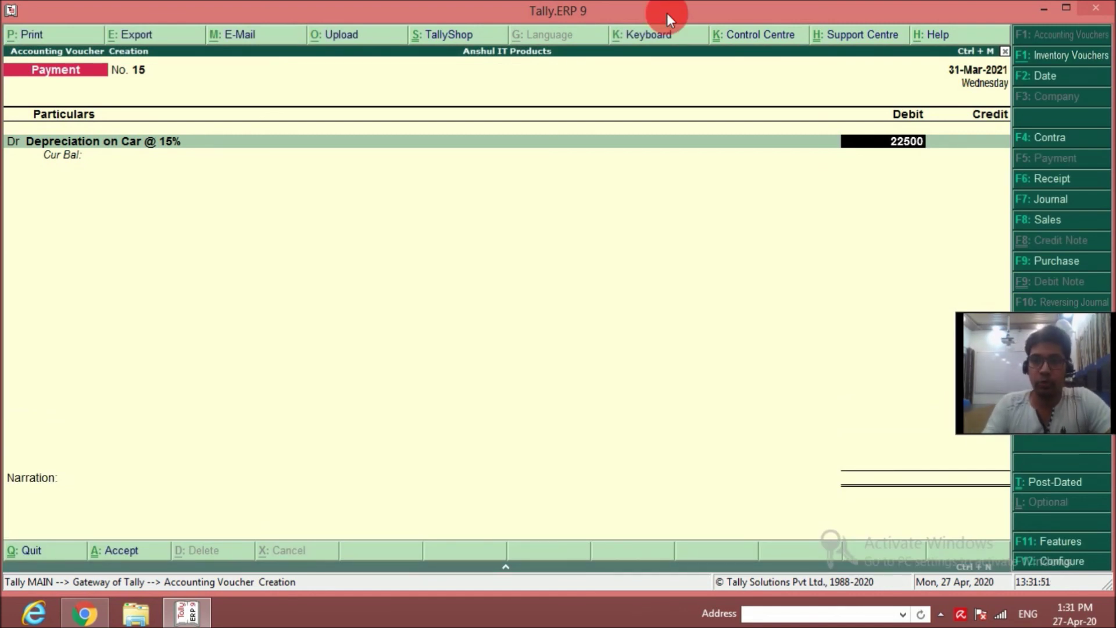
{"action": "key", "text": "Return"}
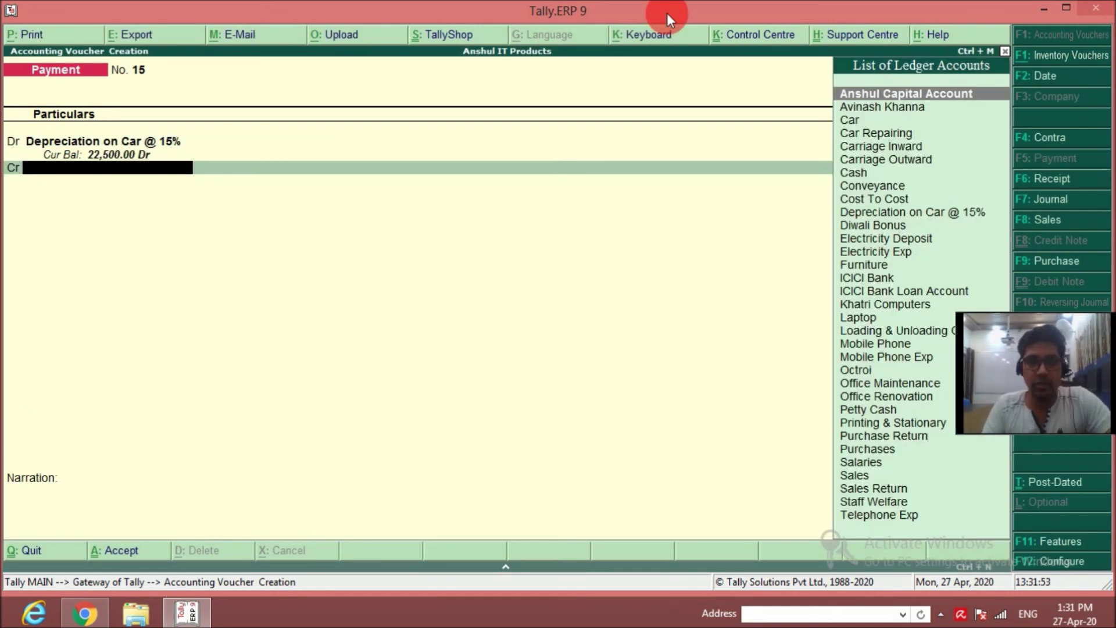
Step: Credit the Car ledger with 22,500 and try to complete the entry as a payment voucher
{"action": "type", "text": "c"}
{"action": "key", "text": "Return"}
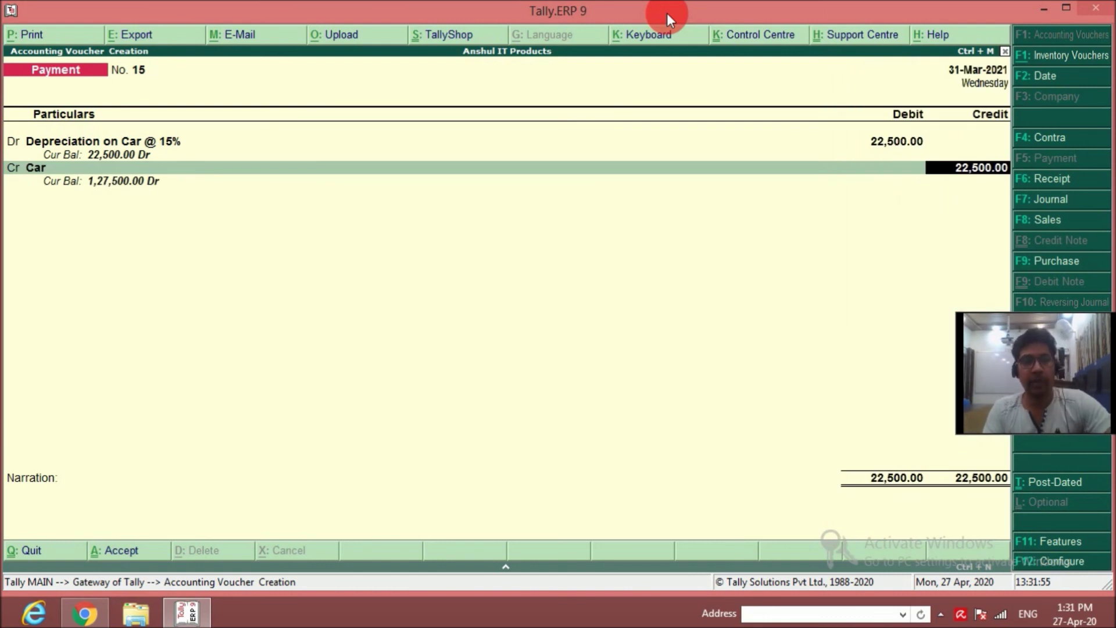
{"action": "key", "text": "Return"}
{"action": "key", "text": "Return"}
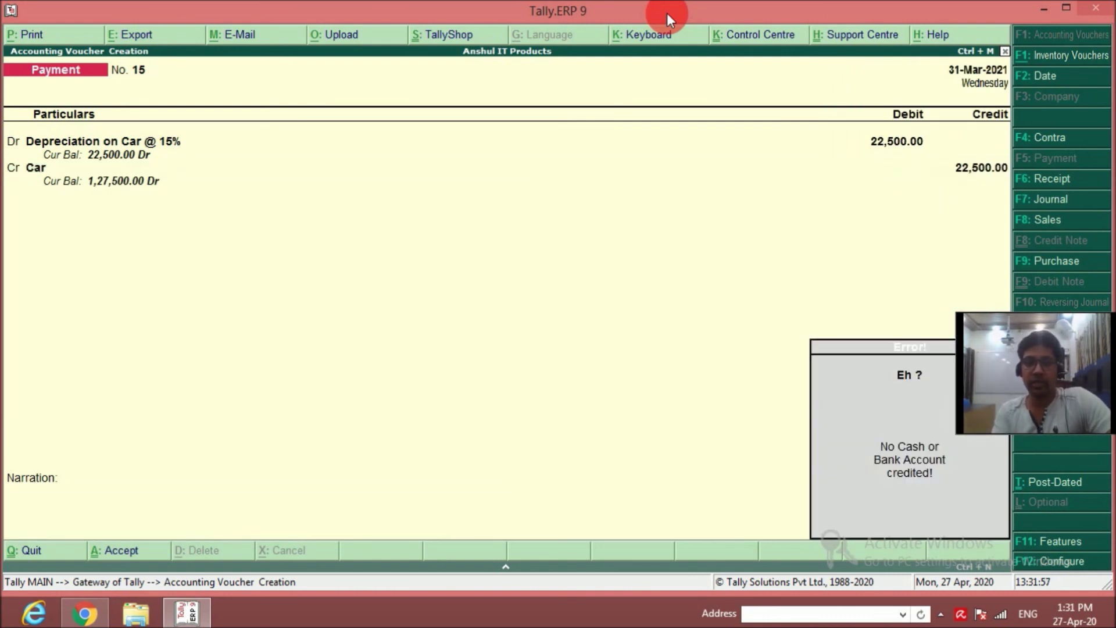
{"action": "key", "text": "Return"}
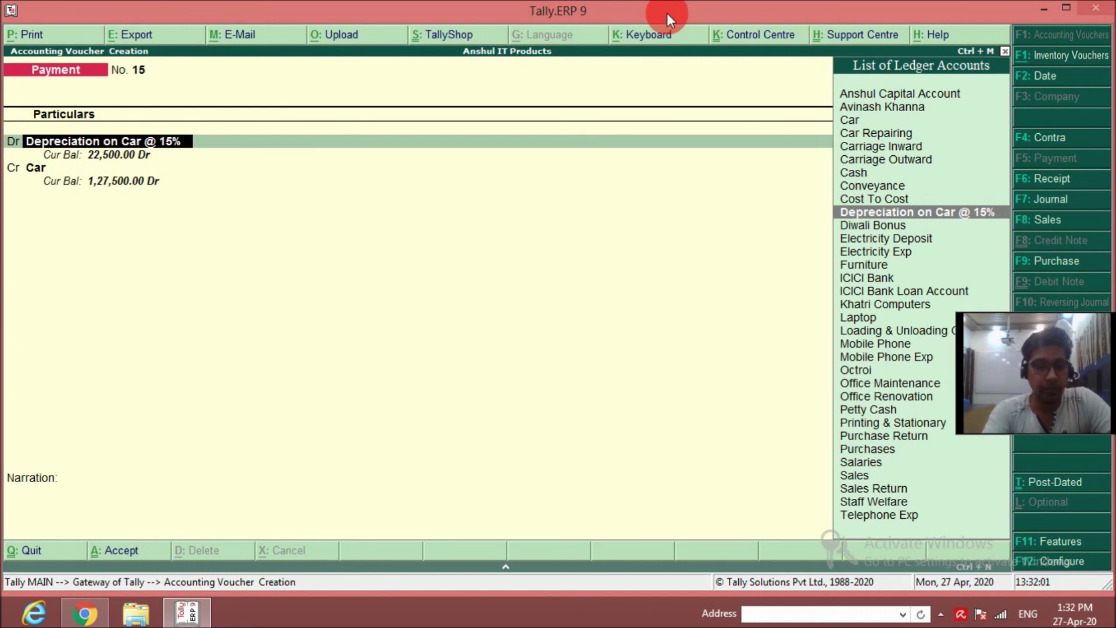
Step: Change the voucher type to Journal, keeping the Depreciation on Car @ 15% debit and Car credit lines
{"action": "key", "text": "F7"}
{"action": "key", "text": "Return"}
{"action": "key", "text": "Return"}
{"action": "key", "text": "Return"}
{"action": "key", "text": "Return"}
{"action": "key", "text": "Return"}
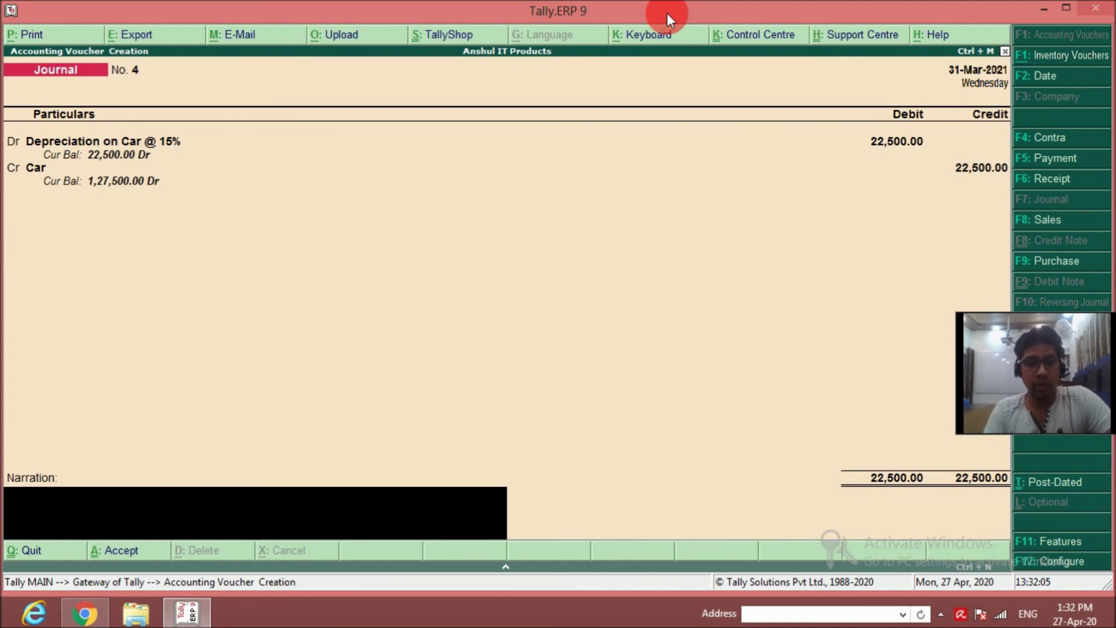
Step: Enter the narration "For car depreciated" and save the journal voucher
{"action": "type", "text": "For car depreciated"}
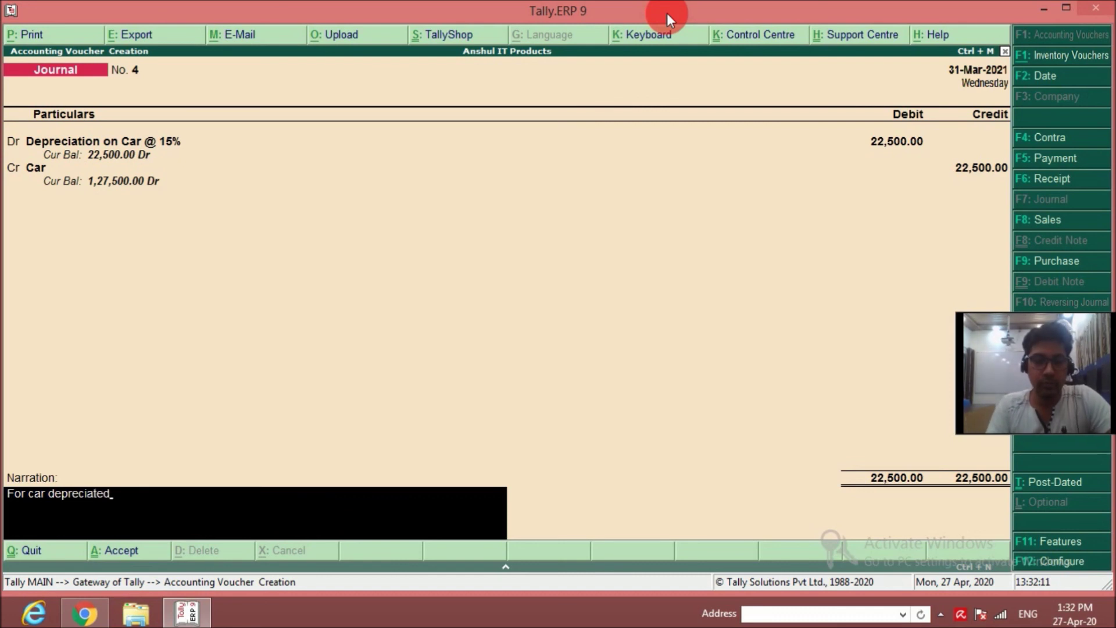
{"action": "key", "text": "Return"}
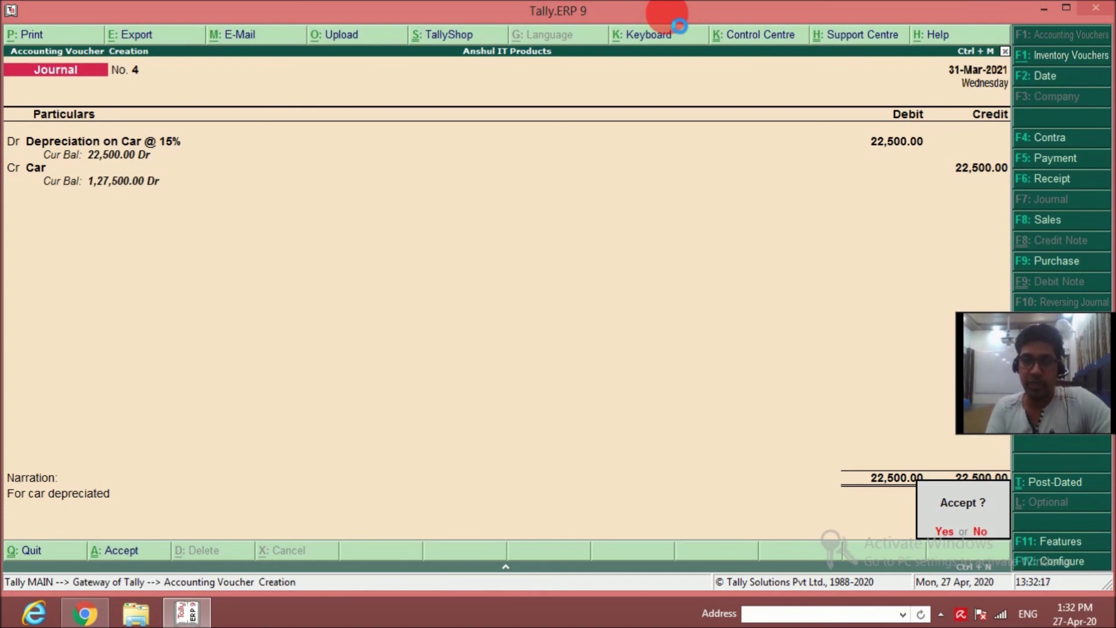
{"action": "key", "text": "y"}
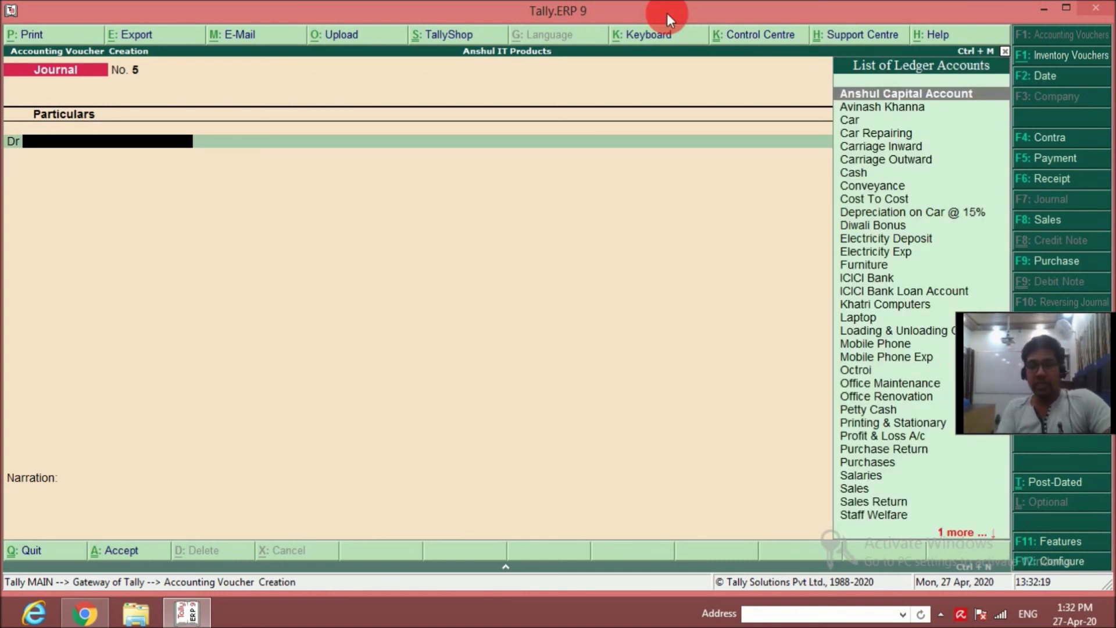
Step: Leave voucher entry and open the Stock Summary to check the closing stock
{"action": "key", "text": "Escape"}
{"action": "key", "text": "y"}
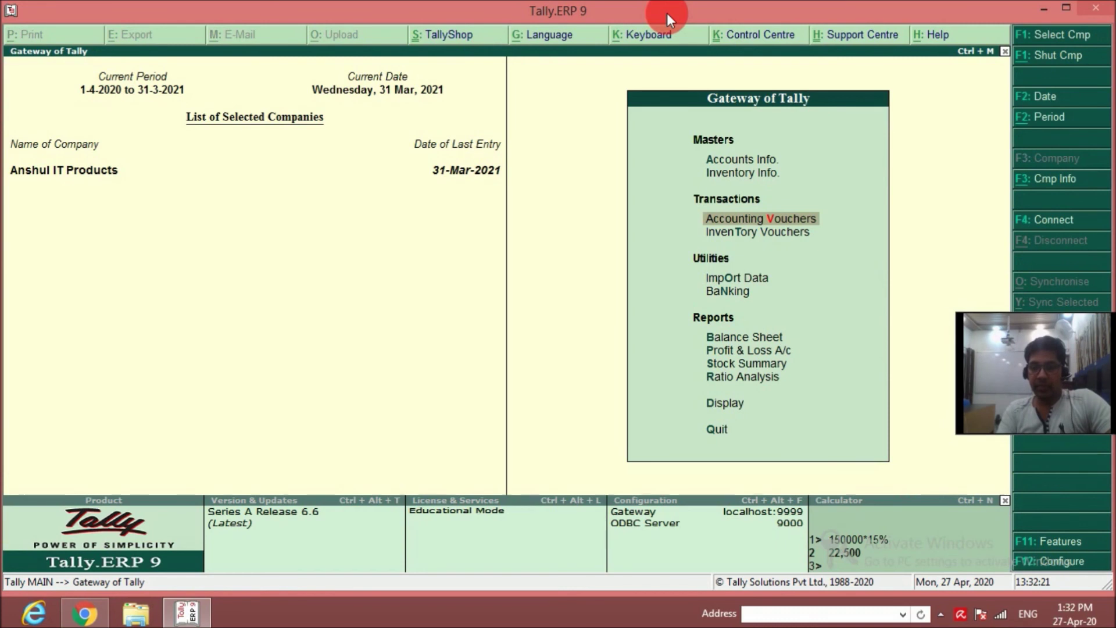
{"action": "key", "text": "Up"}
{"action": "key", "text": "Up"}
{"action": "key", "text": "Up"}
{"action": "key", "text": "Up"}
{"action": "key", "text": "Up"}
{"action": "key", "text": "Return"}
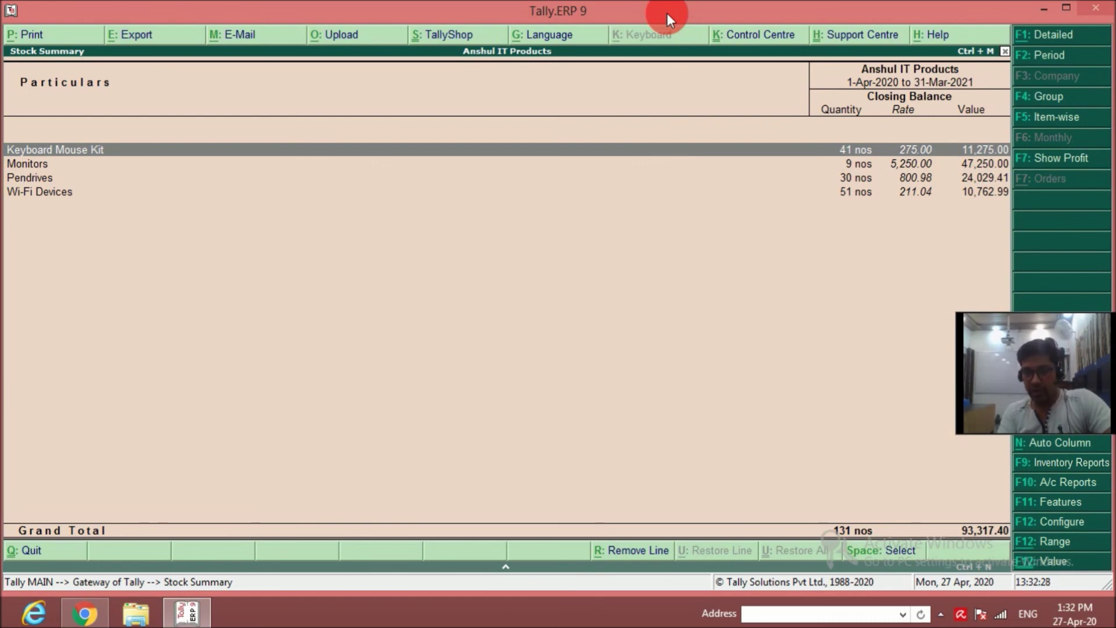
Step: Open the Balance Sheet and review its asset side from Car down to Profit & Loss A/c
{"action": "key", "text": "Escape"}
{"action": "key", "text": "Up"}
{"action": "key", "text": "Up"}
{"action": "key", "text": "Return"}
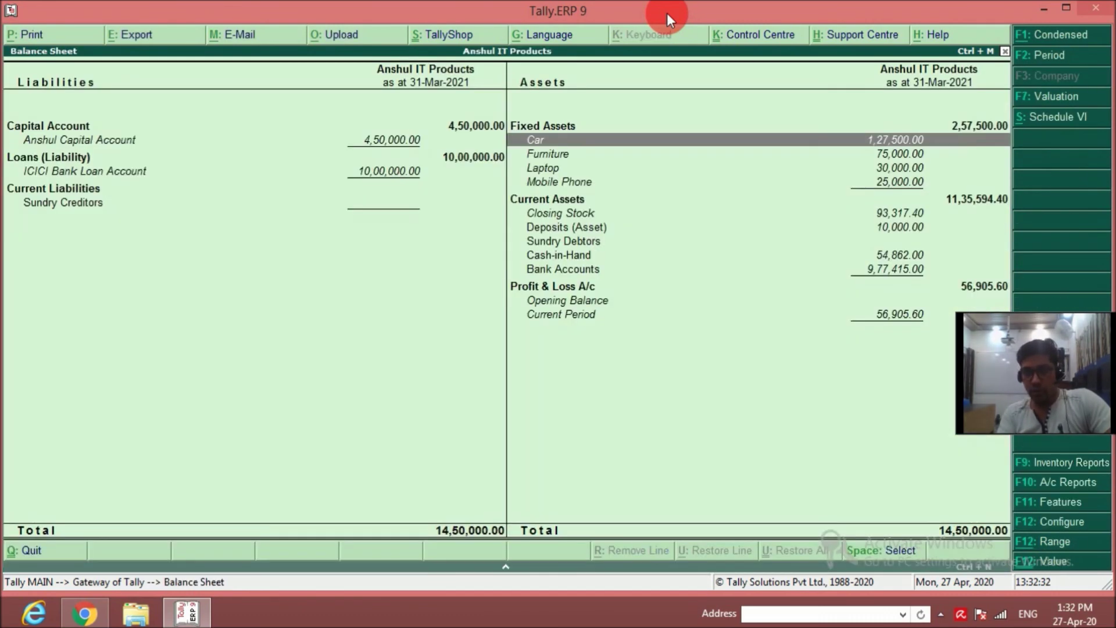
{"action": "key", "text": "Down"}
{"action": "key", "text": "Down"}
{"action": "key", "text": "Down"}
{"action": "key", "text": "Down"}
{"action": "key", "text": "Down"}
{"action": "key", "text": "Down"}
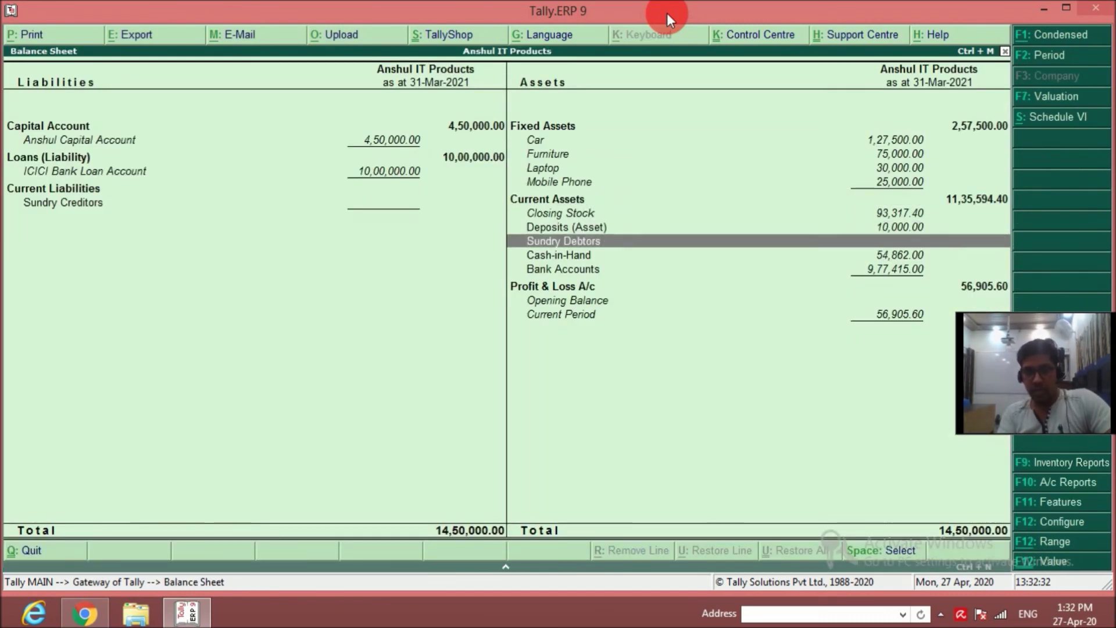
{"action": "key", "text": "Down"}
{"action": "key", "text": "Down"}
{"action": "key", "text": "Down"}
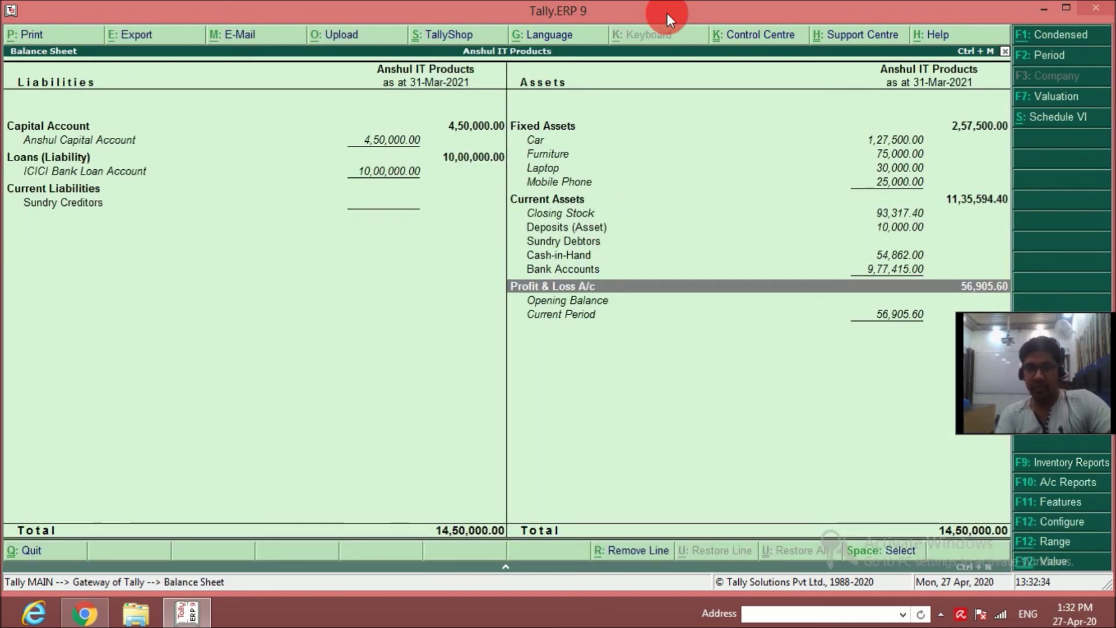
Step: Open the detailed Profit & Loss A/c from the Balance Sheet and examine the indirect expenses and the Nett Loss line
{"action": "key", "text": "Return"}
{"action": "key", "text": "alt+f1"}
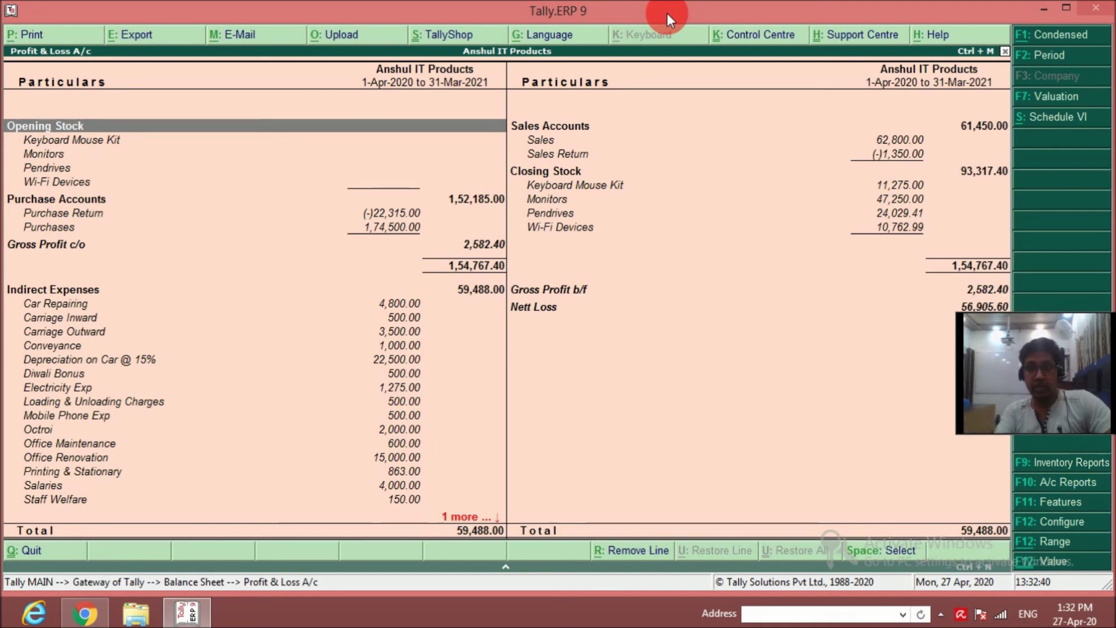
{"action": "key", "text": "Down"}
{"action": "key", "text": "Down"}
{"action": "key", "text": "Down"}
{"action": "key", "text": "Down"}
{"action": "key", "text": "Down"}
{"action": "key", "text": "Down"}
{"action": "key", "text": "Down"}
{"action": "key", "text": "Down"}
{"action": "key", "text": "Down"}
{"action": "key", "text": "Down"}
{"action": "key", "text": "Down"}
{"action": "key", "text": "Down"}
{"action": "key", "text": "Down"}
{"action": "key", "text": "Down"}
{"action": "key", "text": "Down"}
{"action": "key", "text": "Down"}
{"action": "key", "text": "Down"}
{"action": "key", "text": "Down"}
{"action": "key", "text": "Down"}
{"action": "key", "text": "Down"}
{"action": "key", "text": "Down"}
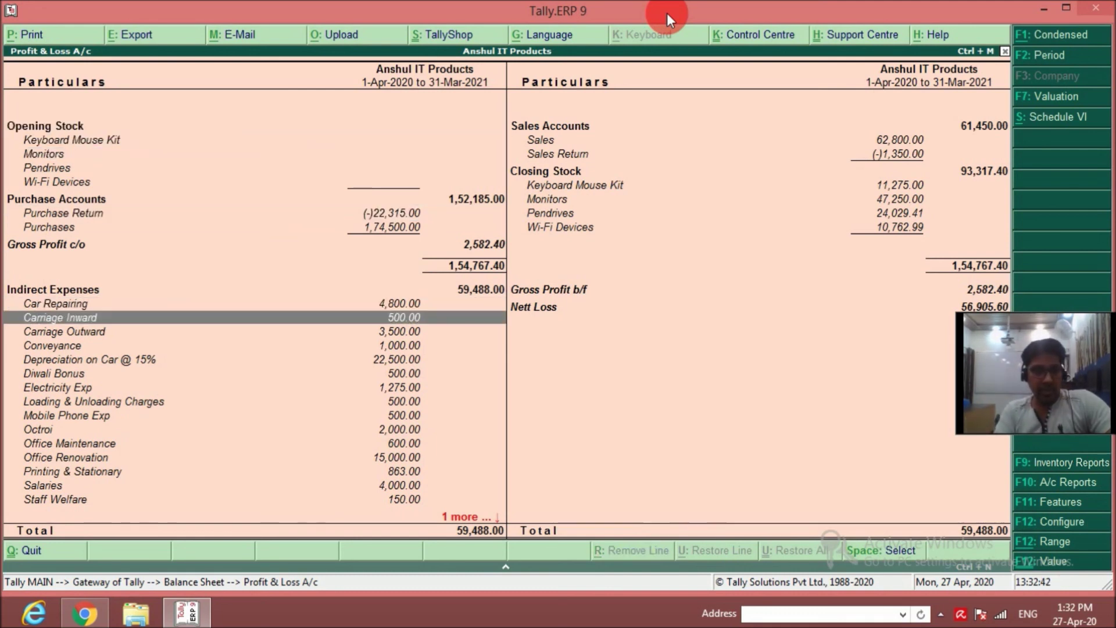
{"action": "key", "text": "Down"}
{"action": "key", "text": "Right"}
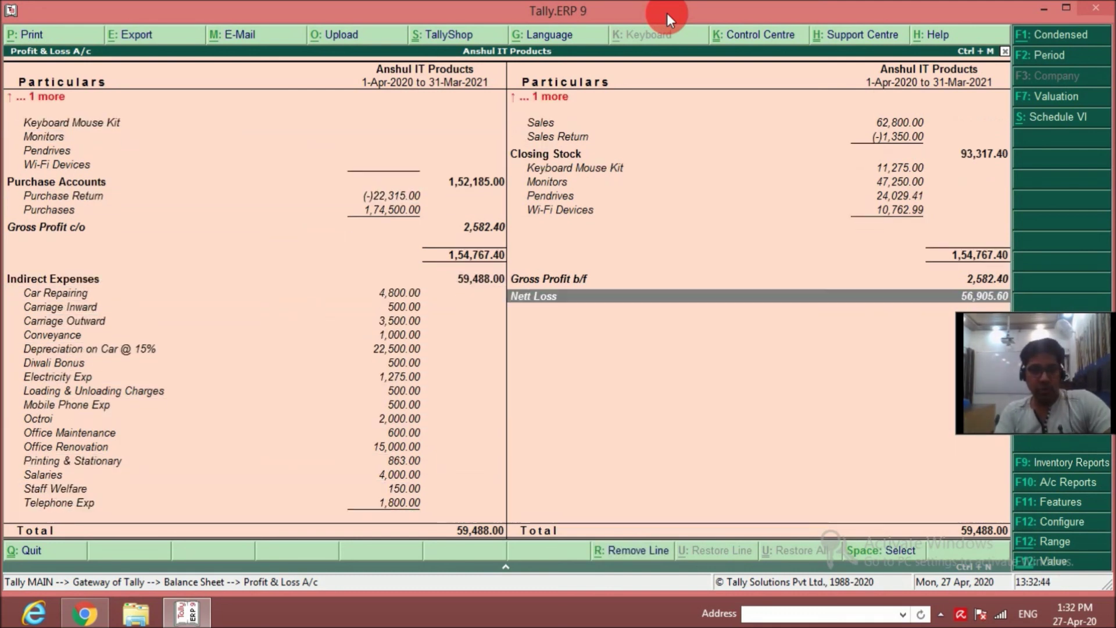
{"action": "key", "text": "Up"}
{"action": "key", "text": "Down"}
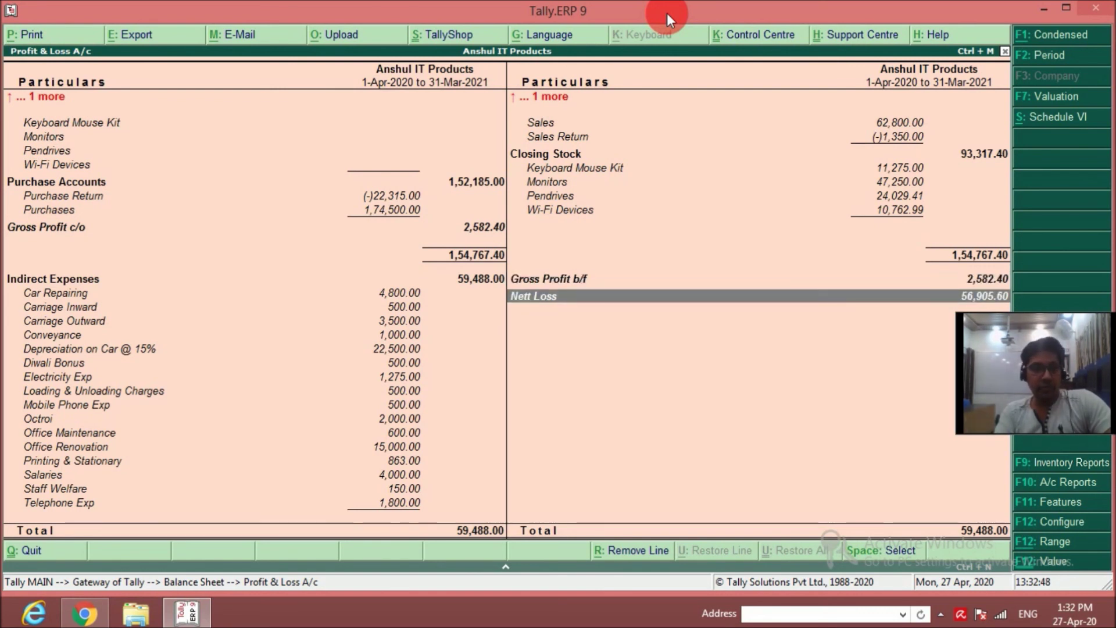
Step: Return to the Balance Sheet and review the fixed assets, the capital and loan liabilities, and the current assets
{"action": "key", "text": "Escape"}
{"action": "key", "text": "Up"}
{"action": "key", "text": "Up"}
{"action": "key", "text": "Up"}
{"action": "key", "text": "Up"}
{"action": "key", "text": "Up"}
{"action": "key", "text": "Up"}
{"action": "key", "text": "Up"}
{"action": "key", "text": "Up"}
{"action": "key", "text": "Up"}
{"action": "key", "text": "Up"}
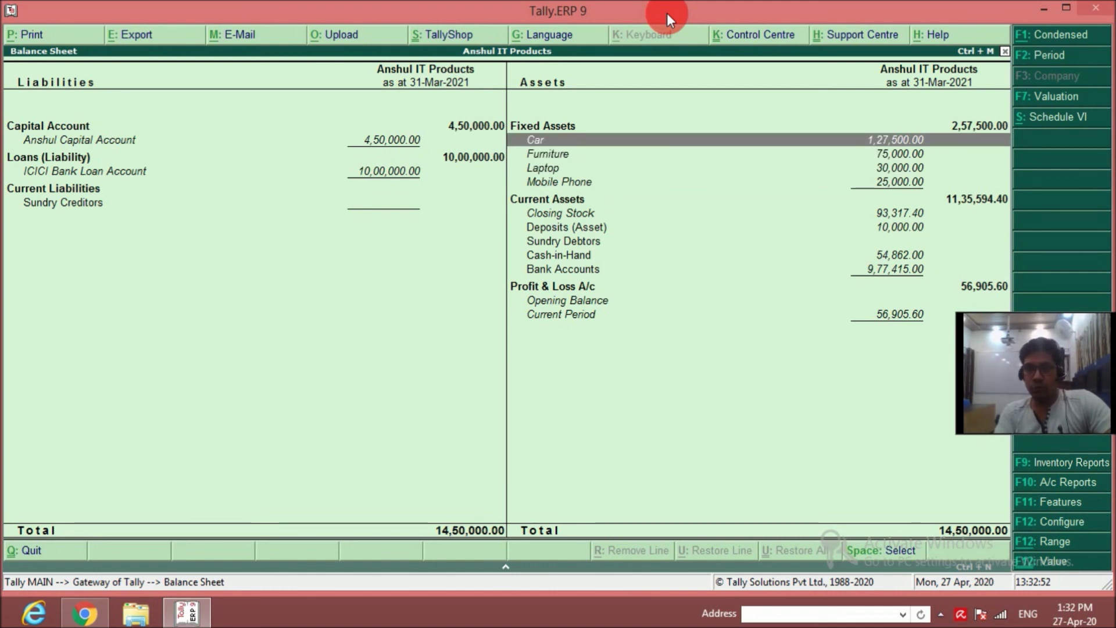
{"action": "key", "text": "Down"}
{"action": "key", "text": "Down"}
{"action": "key", "text": "Down"}
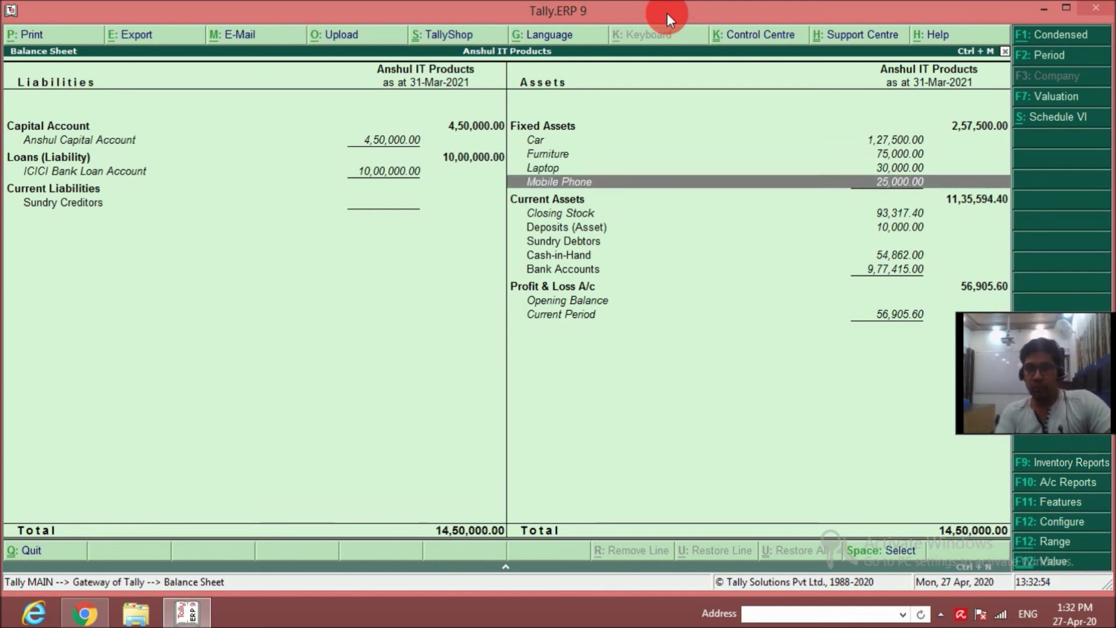
{"action": "key", "text": "Left"}
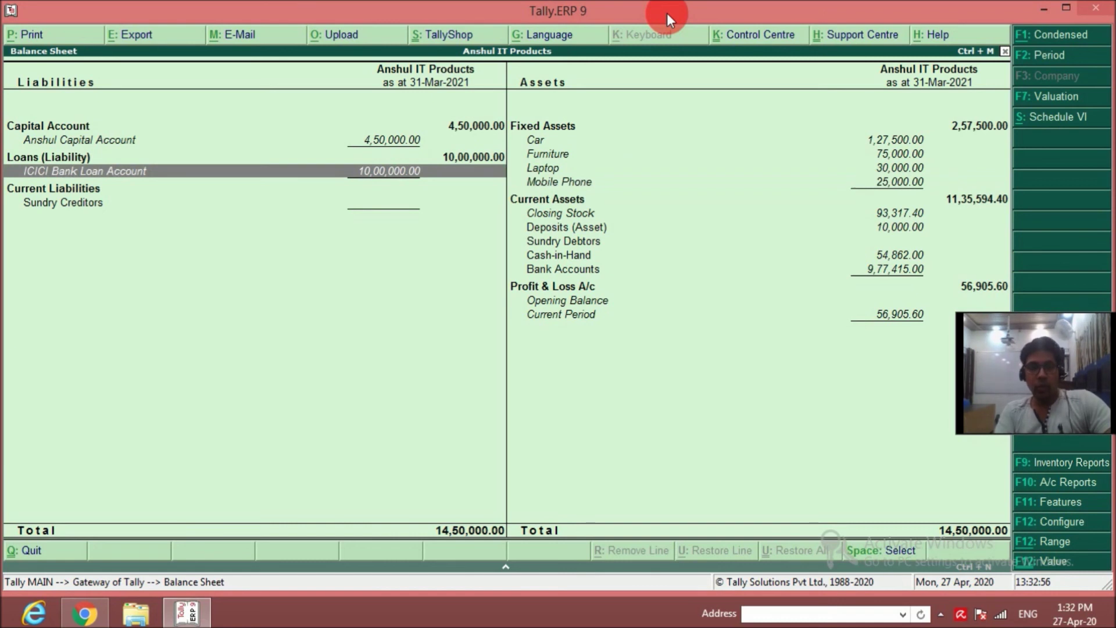
{"action": "key", "text": "Up"}
{"action": "key", "text": "Up"}
{"action": "key", "text": "Down"}
{"action": "key", "text": "Down"}
{"action": "key", "text": "Down"}
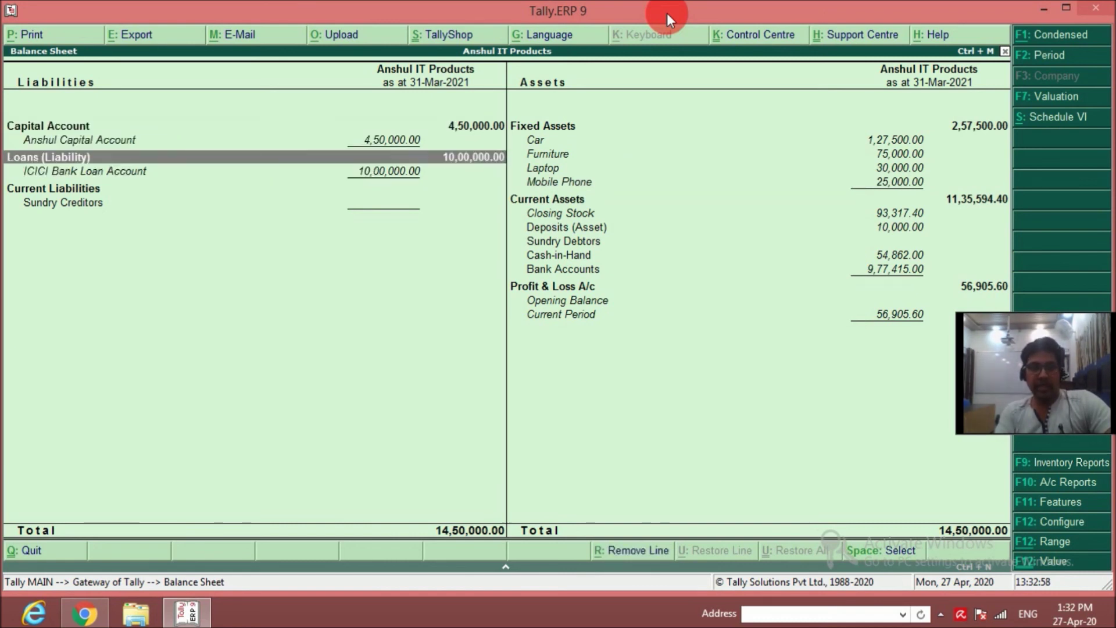
{"action": "key", "text": "Right"}
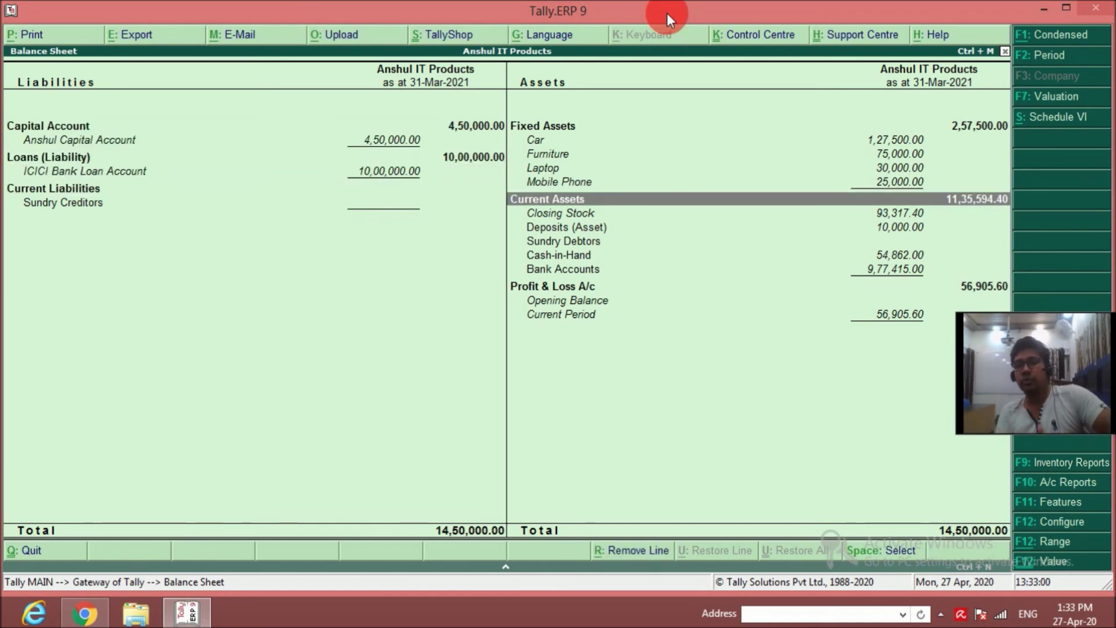